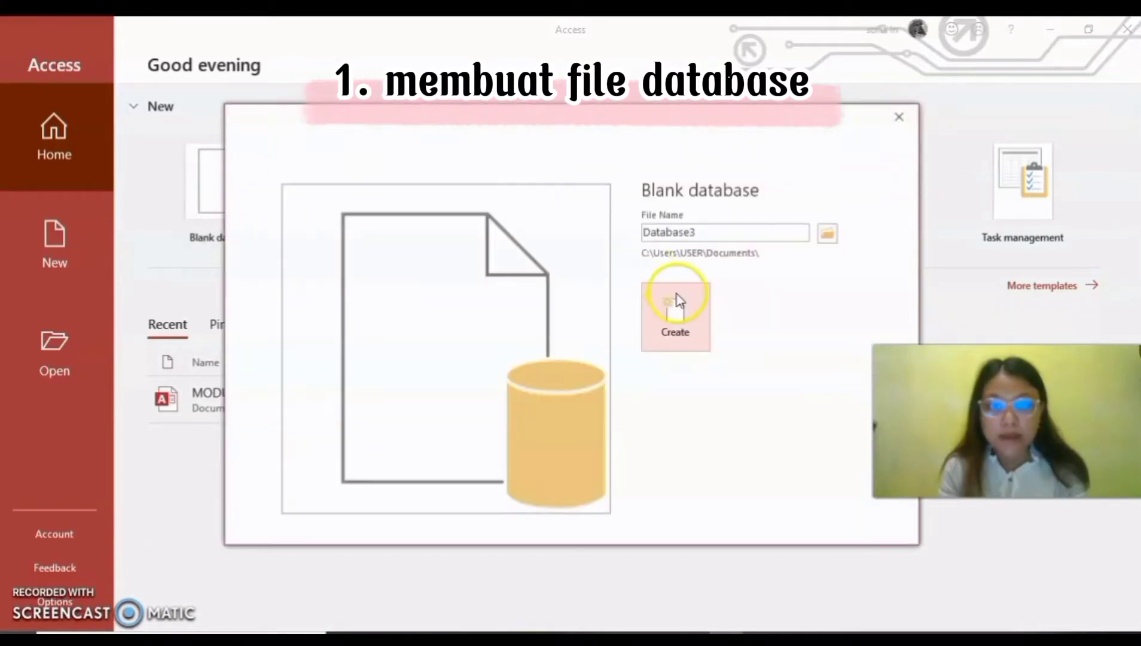
Create a blank database named MODUL-2 in the student's Manajemen B 2020 folder inside Documents
double_click(649, 235)
type("MODUL-2")
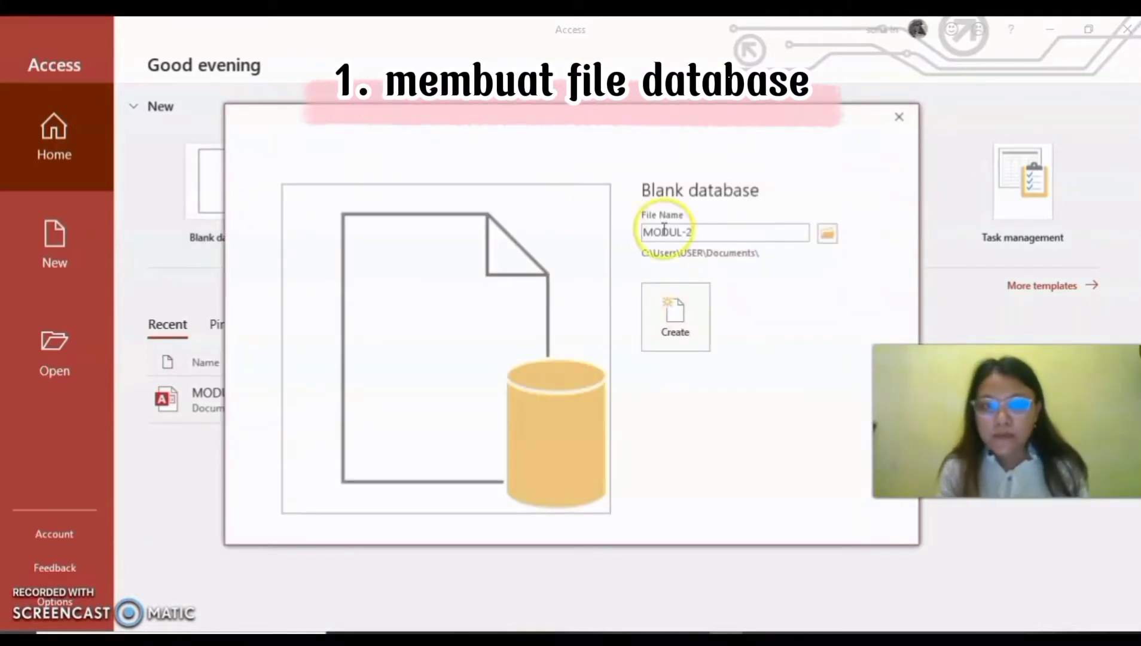
left_click(828, 234)
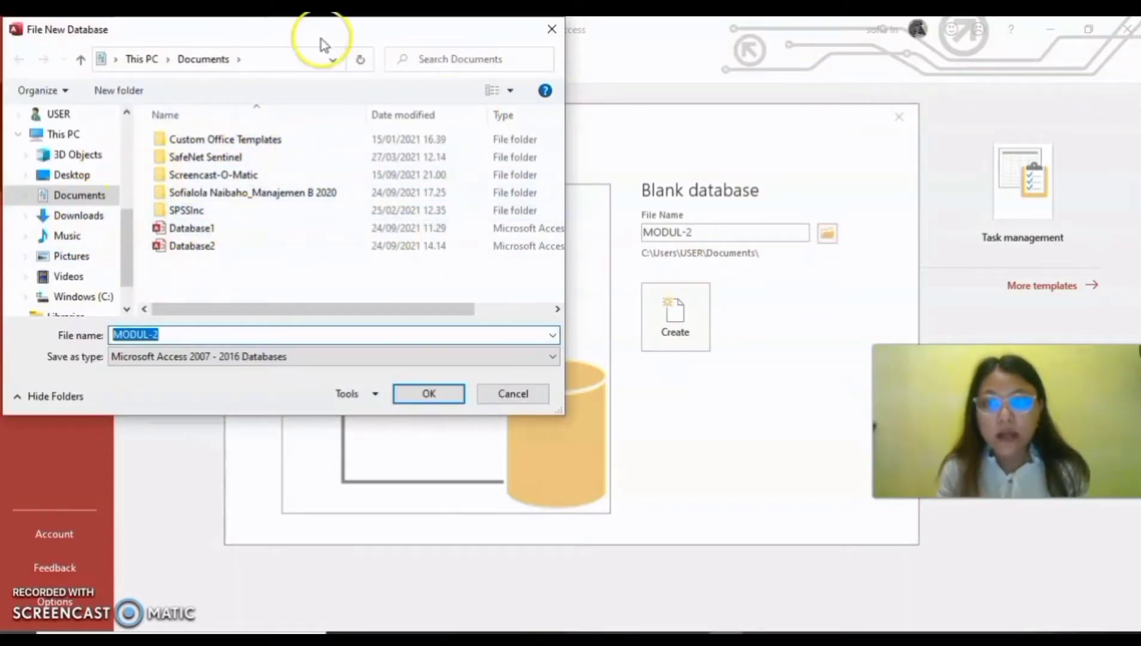
left_click(272, 194)
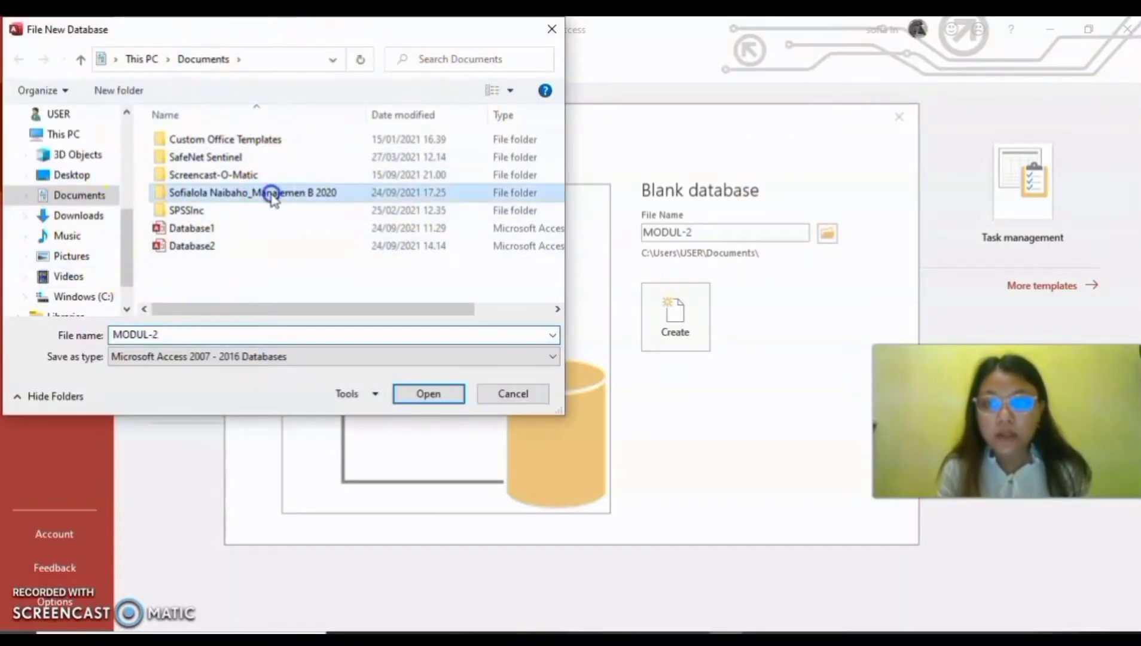
left_click(410, 393)
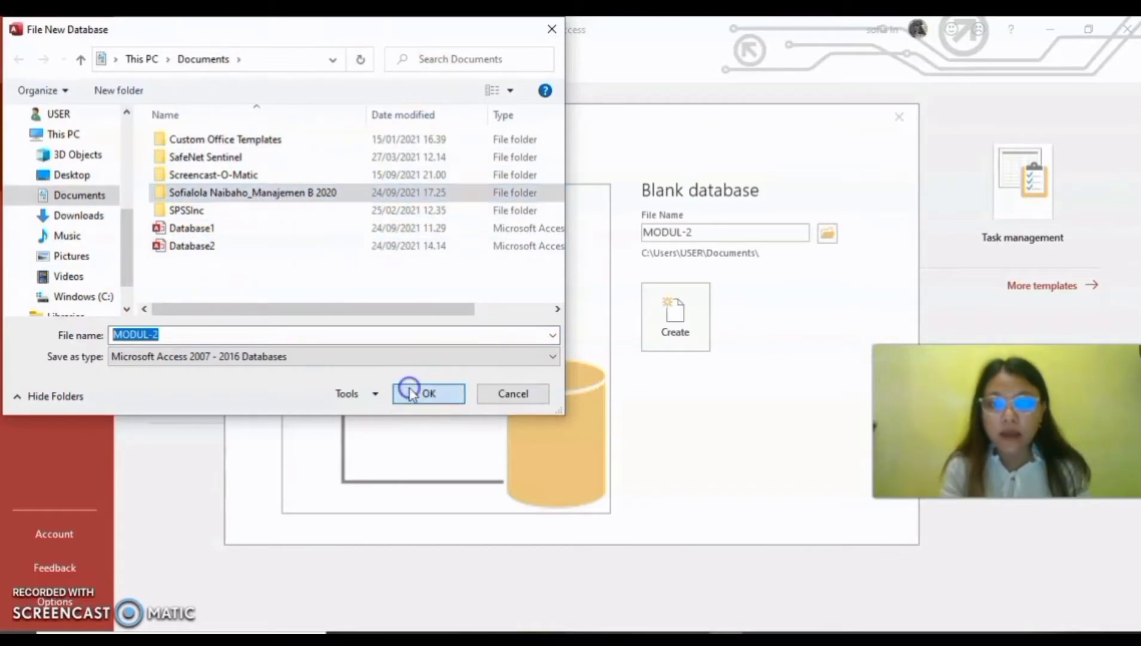
left_click(410, 393)
left_click(687, 326)
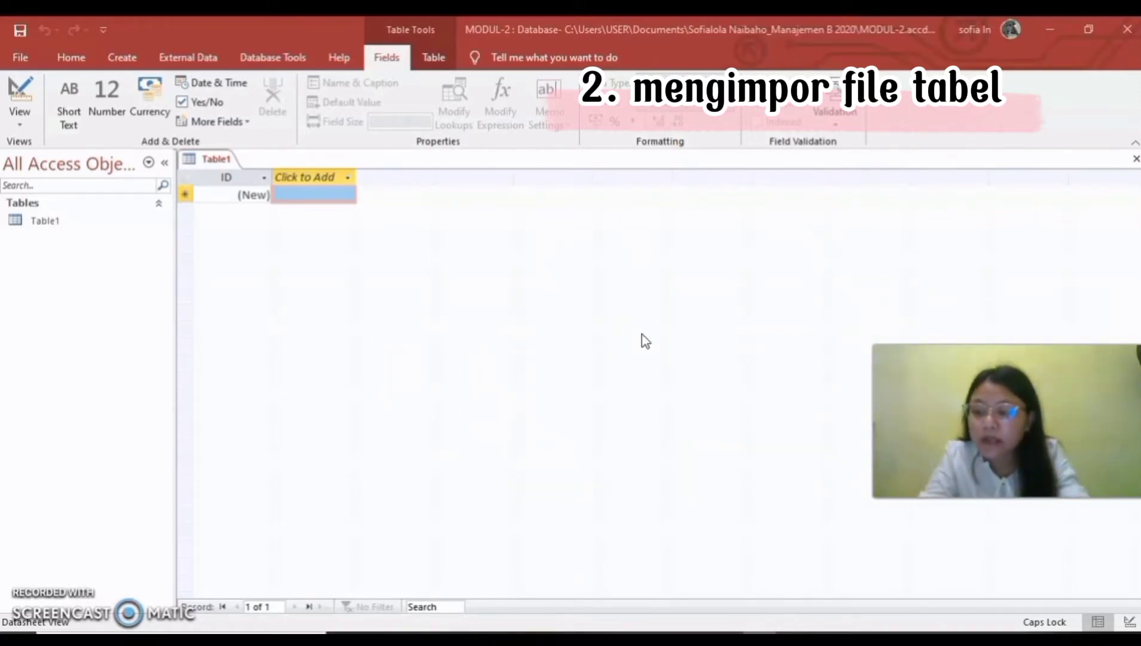
Start an import from an Access database into the current database, using MODUL-1.accdb from the student's folder as the source
left_click(198, 60)
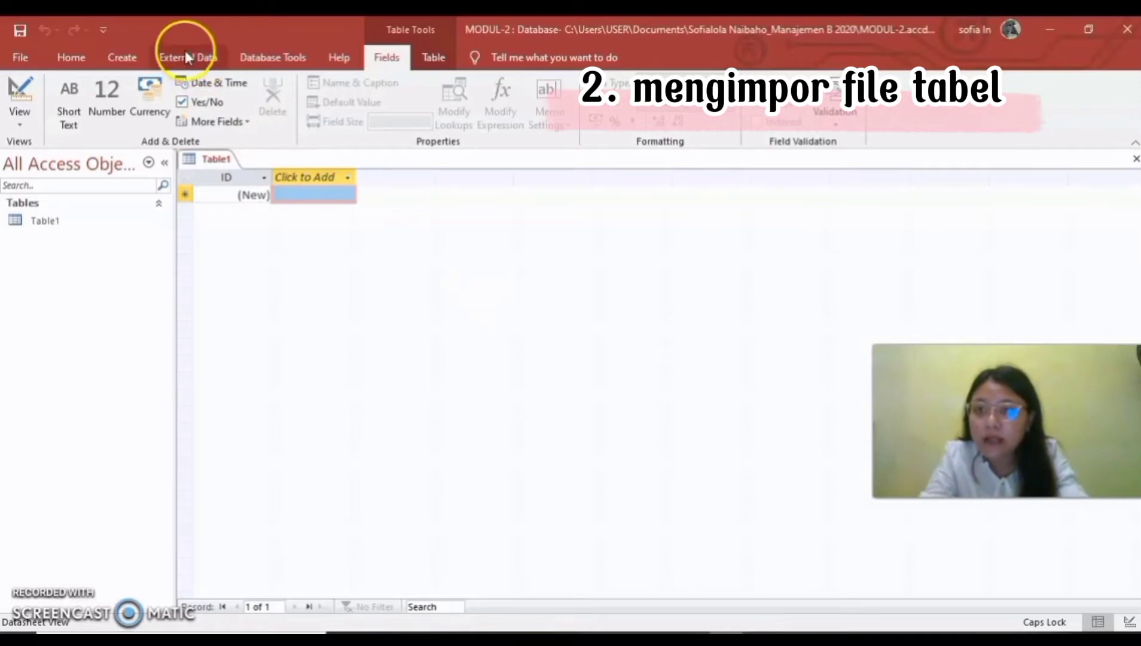
left_click(187, 58)
left_click(29, 113)
mouse_move(82, 201)
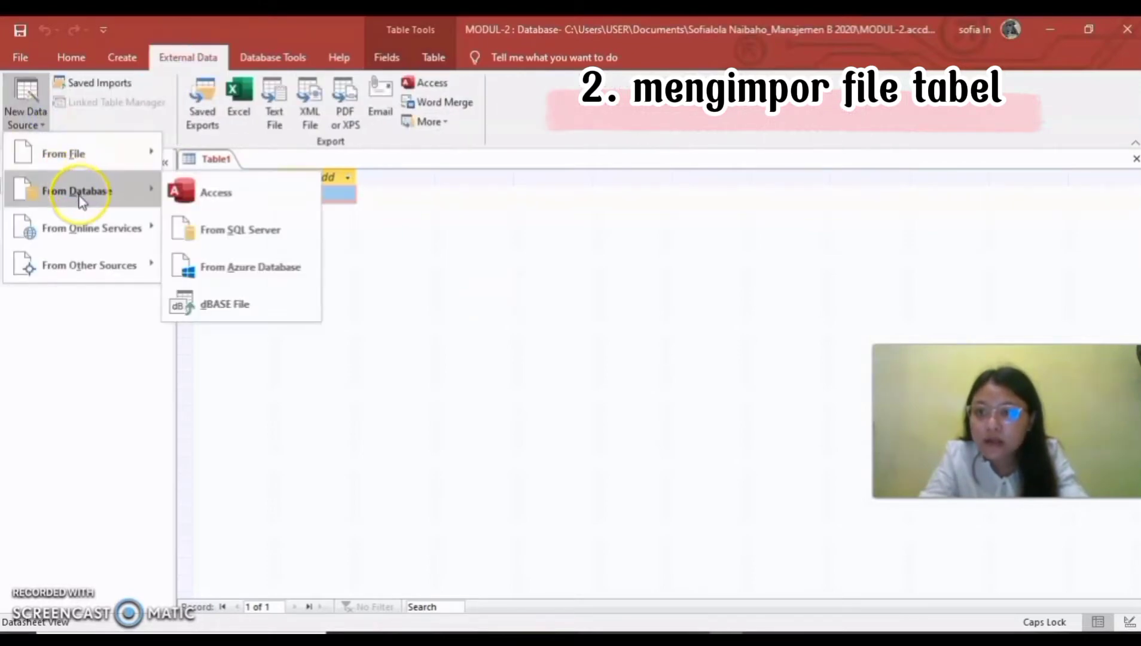
left_click(217, 196)
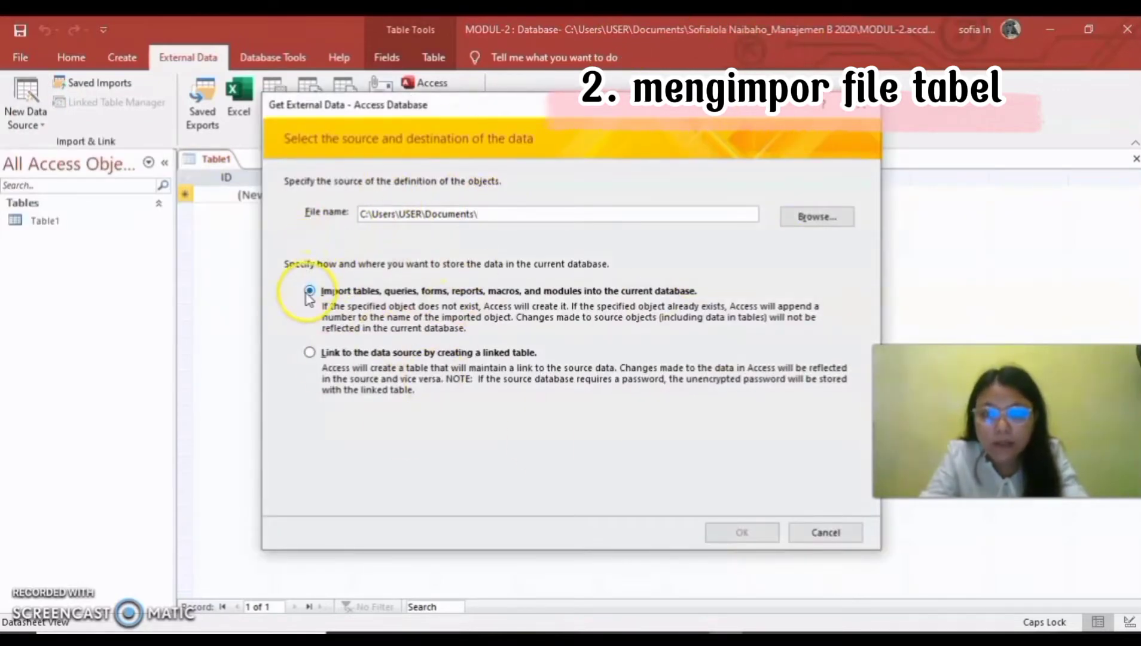
left_click(817, 217)
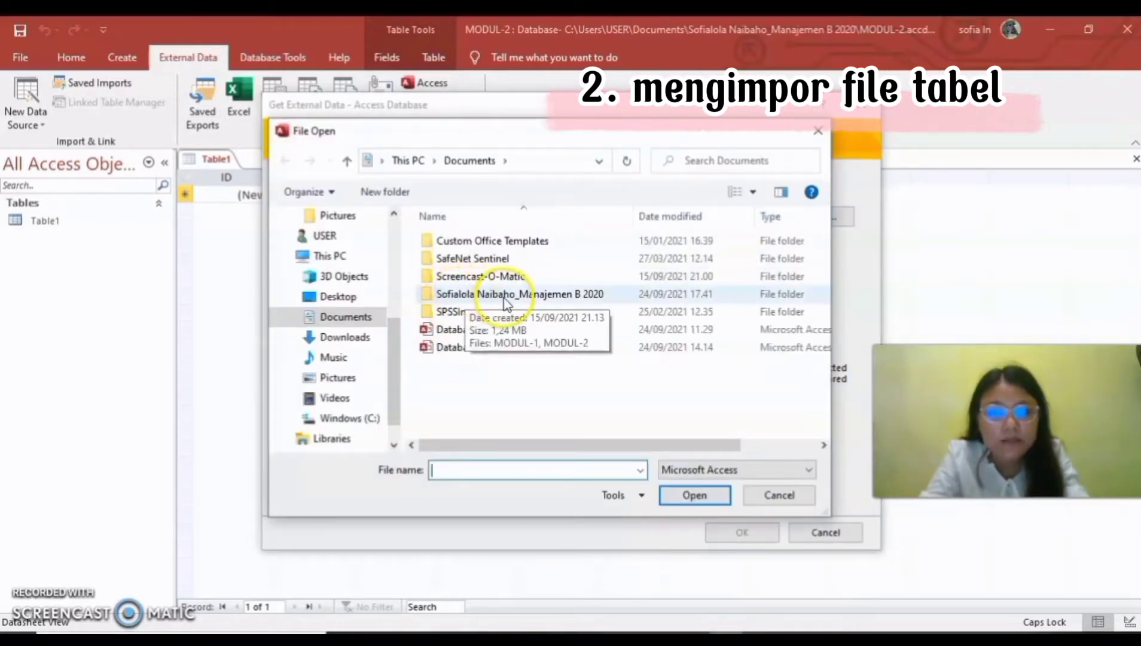
double_click(504, 293)
double_click(466, 284)
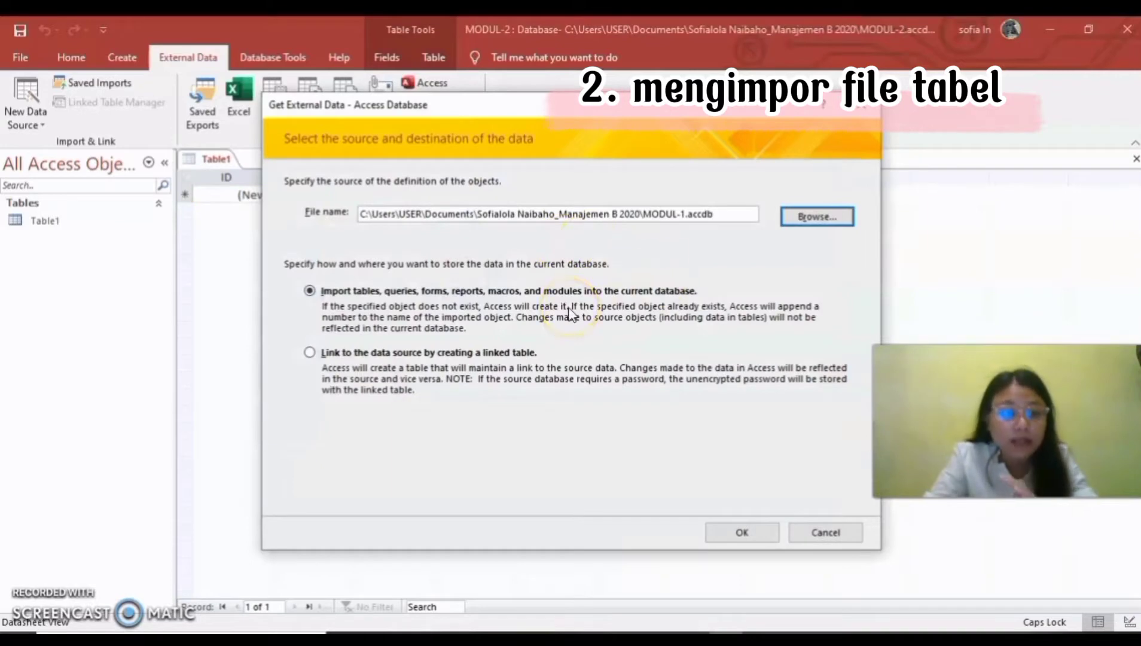
left_click(730, 532)
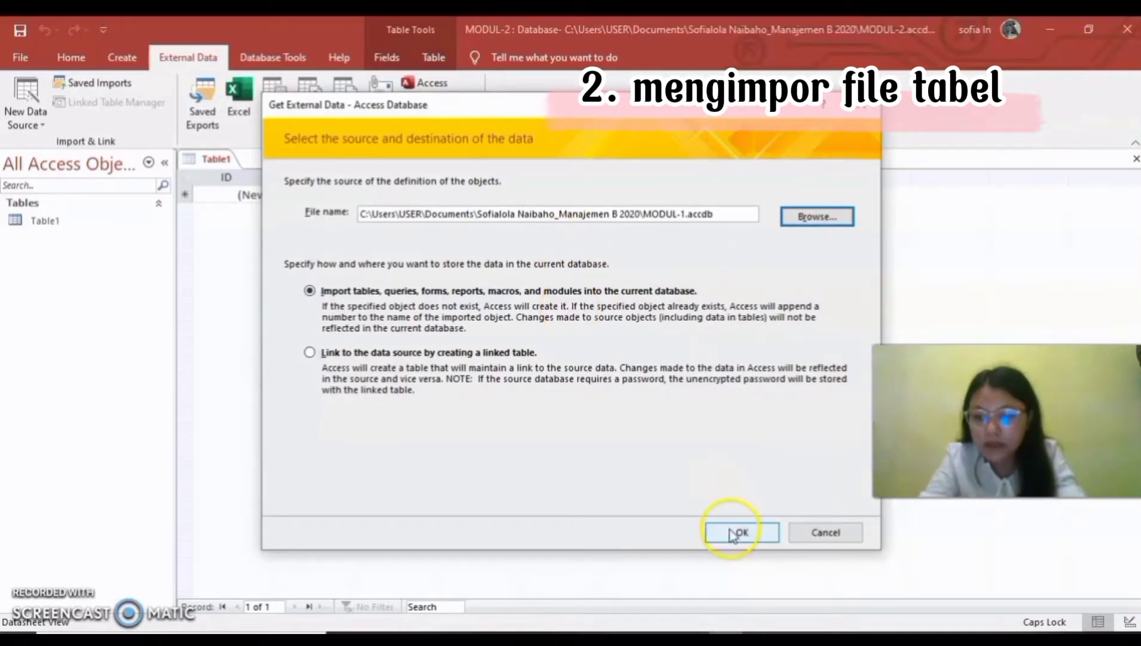
Import both tables, PRAKTEK MODUL-1 and TUGAS MODUL-1, and save the import steps as Import-MODUL-1
left_click_drag(193, 44, 502, 167)
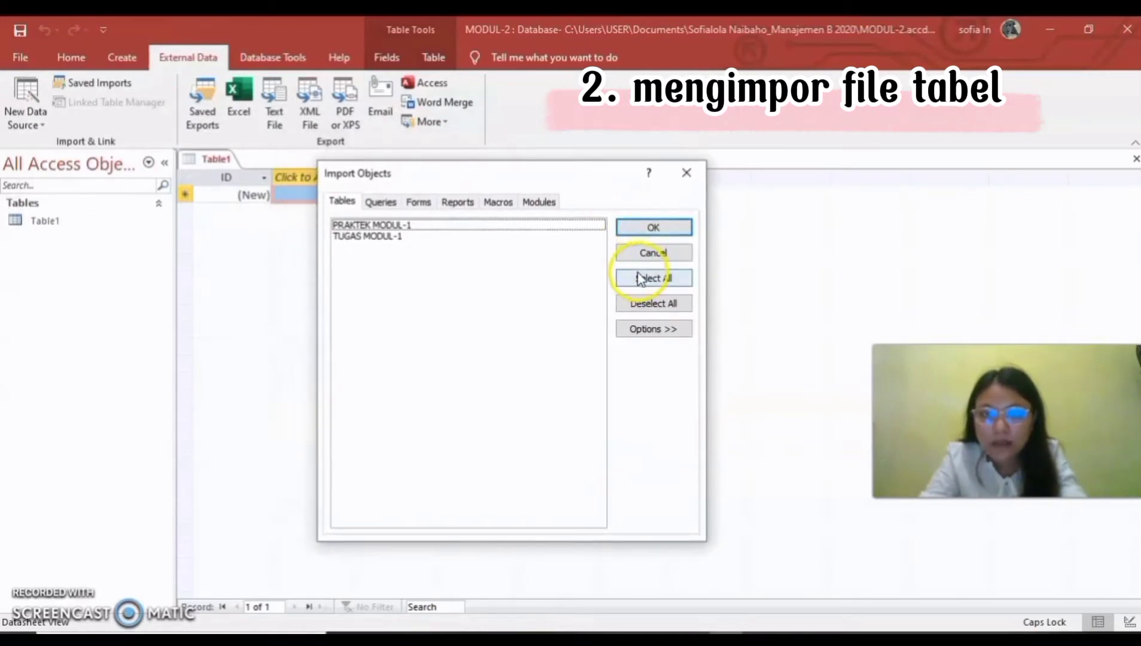
left_click(640, 279)
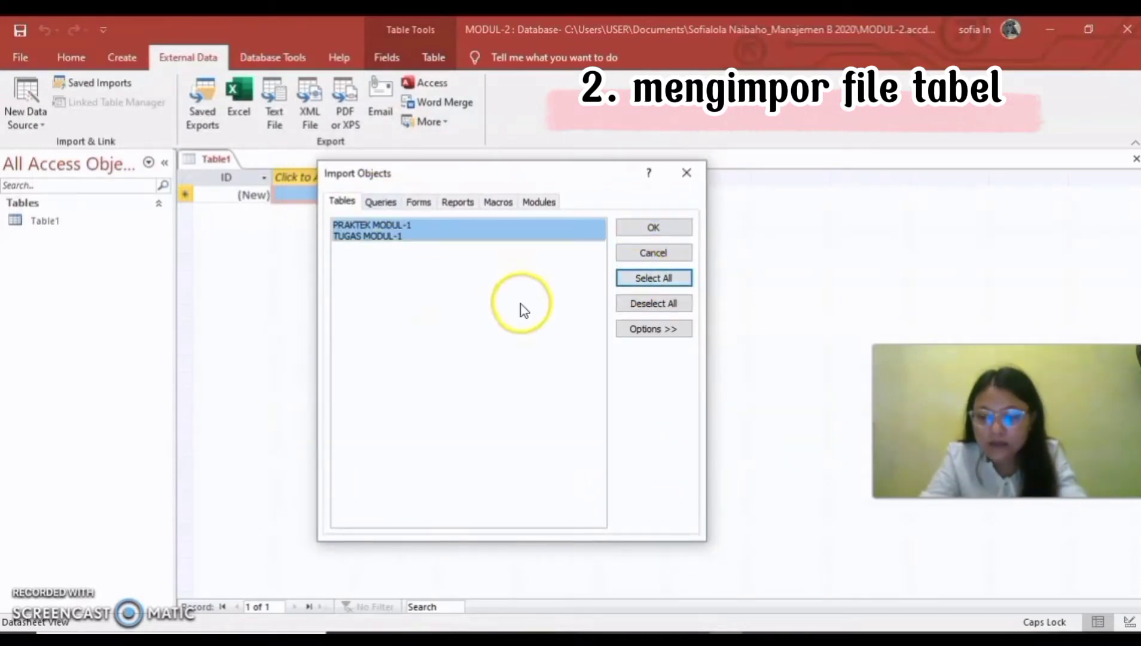
left_click(668, 229)
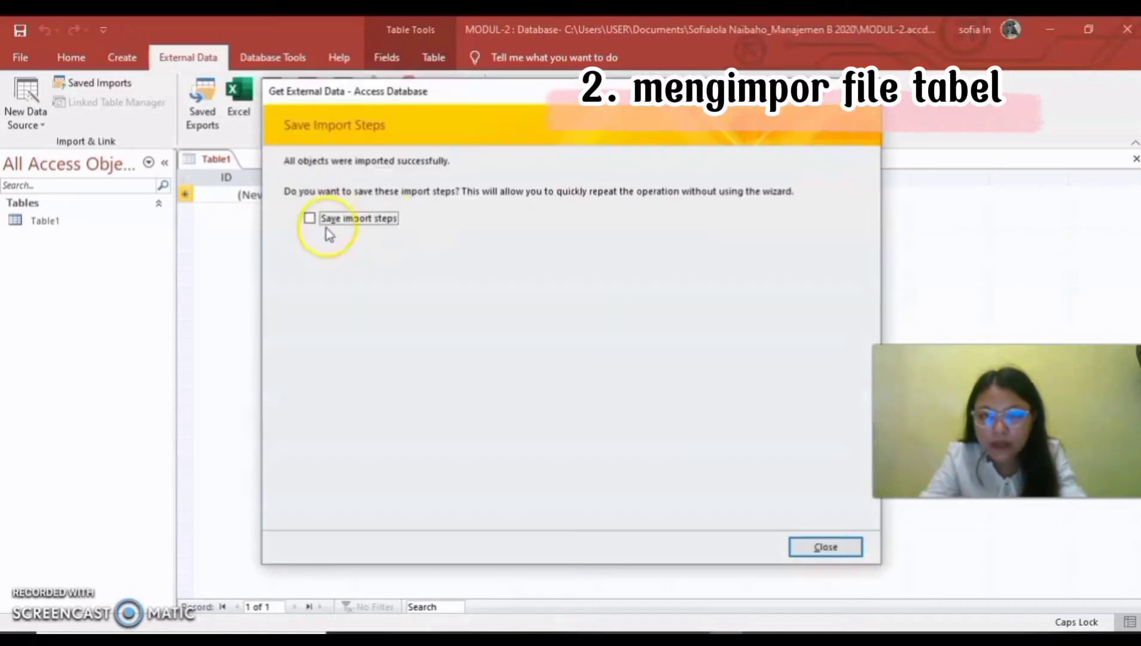
left_click(311, 221)
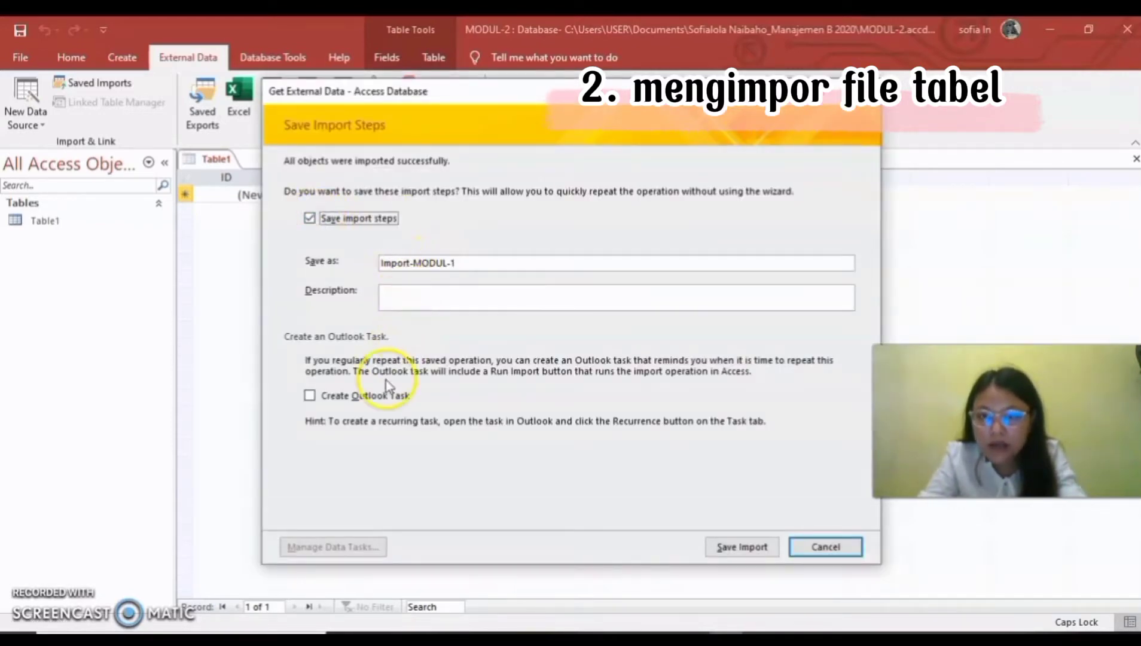
left_click(757, 548)
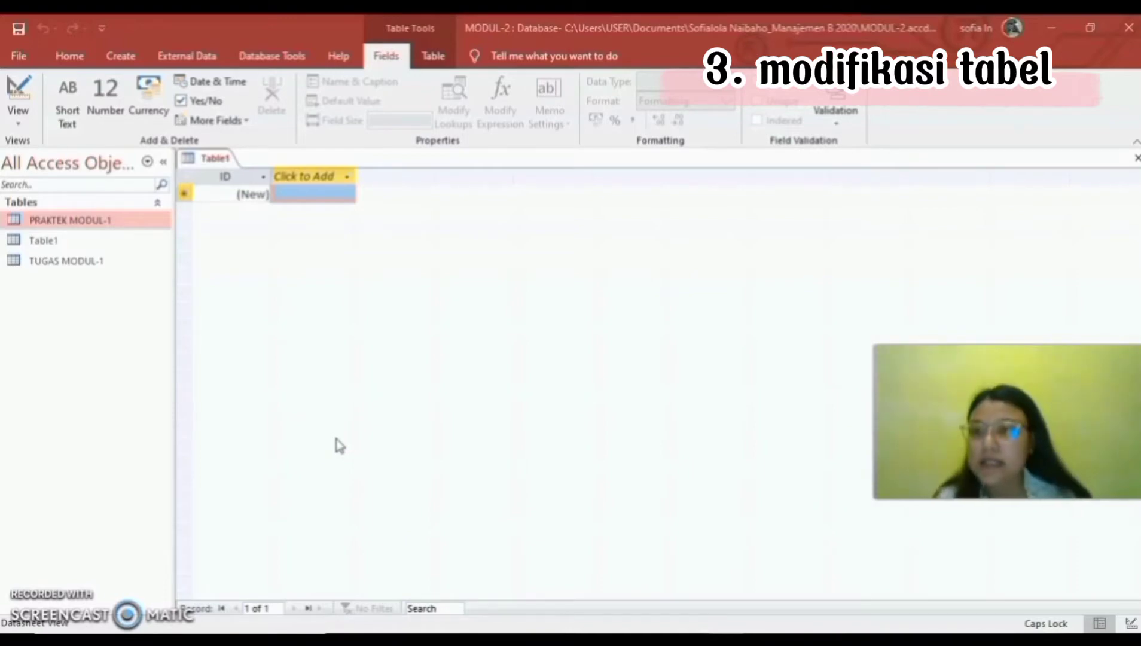
Open the PRAKTEK MODUL-1 table in Design view and rename the TGL LAHIR field to TANGGAL LAHIR
double_click(76, 220)
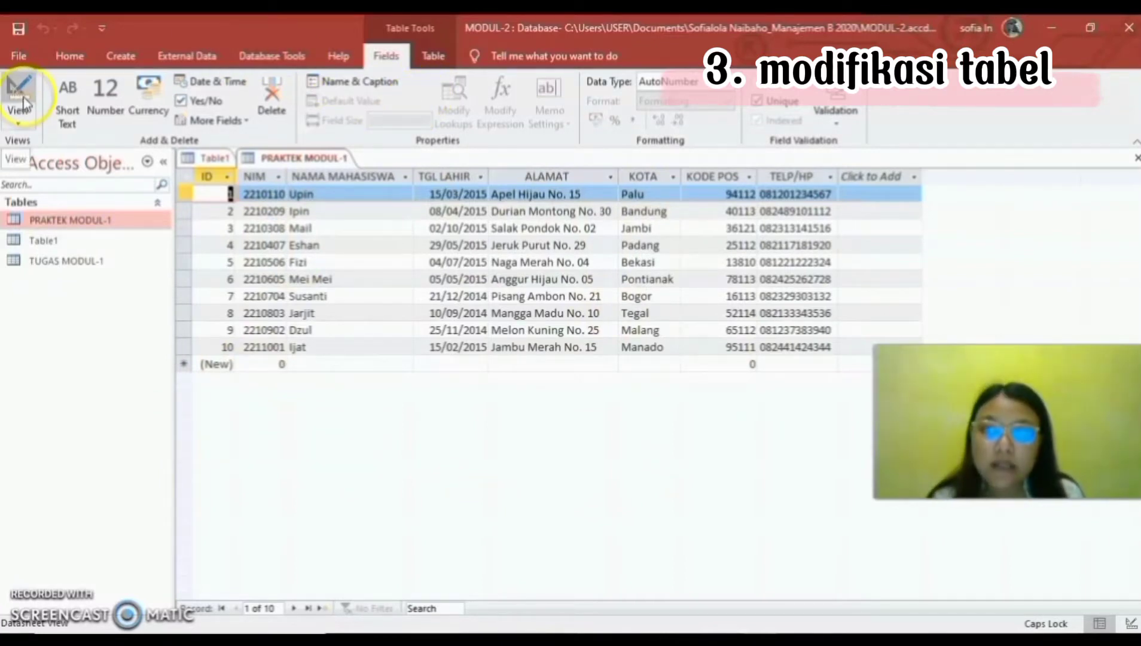
left_click(1132, 624)
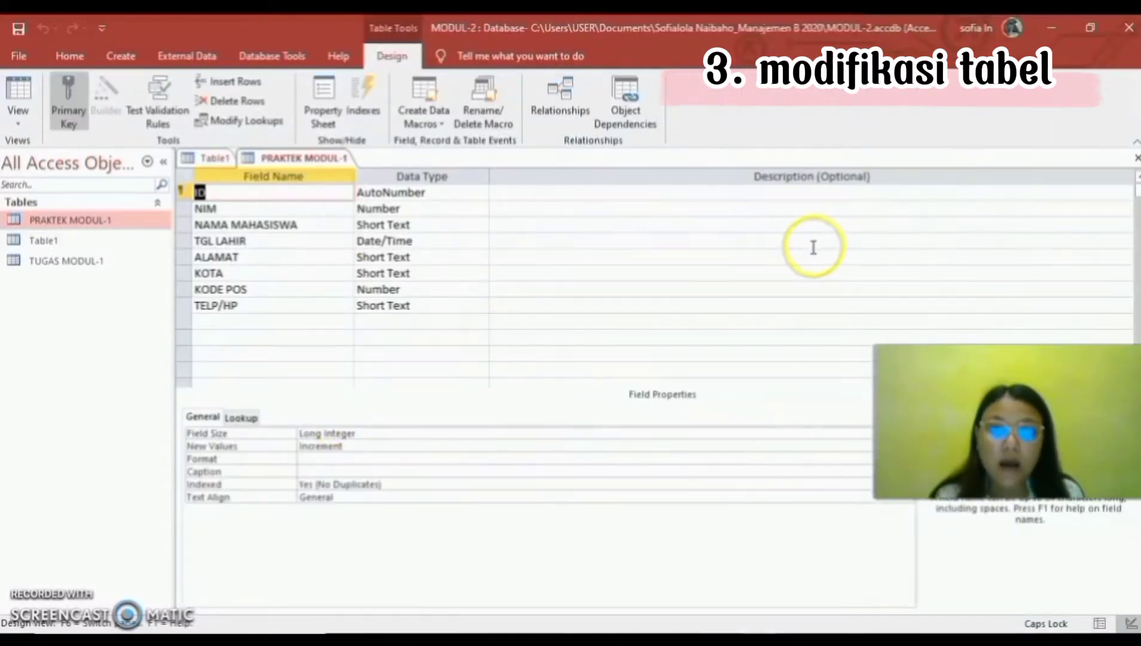
left_click(221, 240)
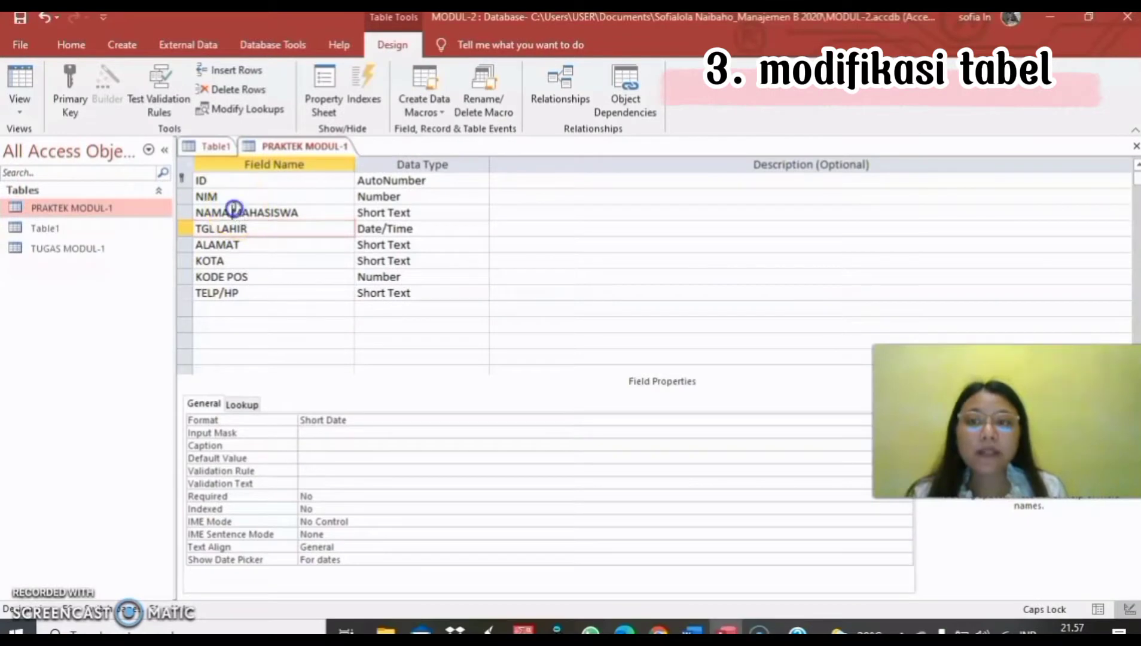
left_click(234, 208)
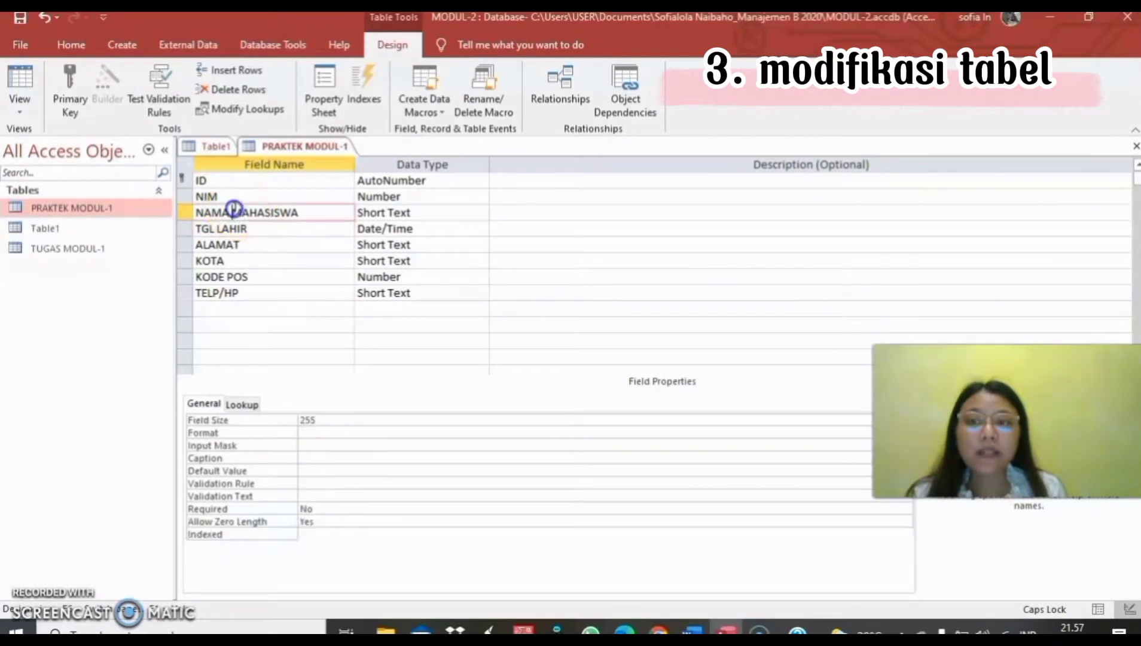
left_click(237, 181)
left_click(241, 211)
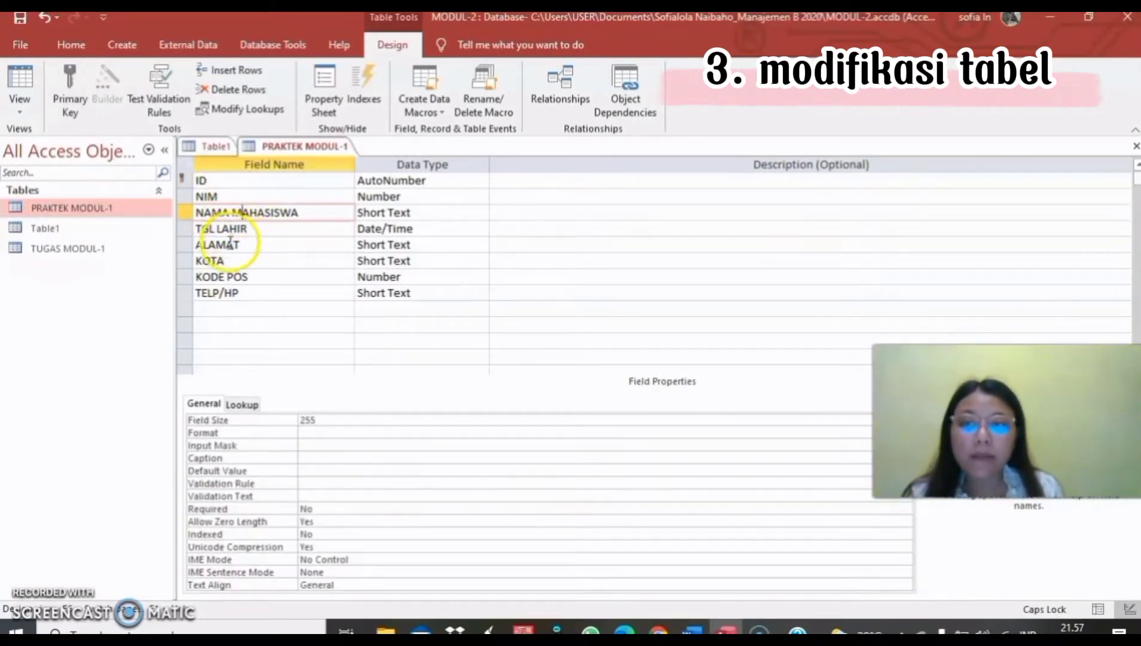
left_click(242, 232)
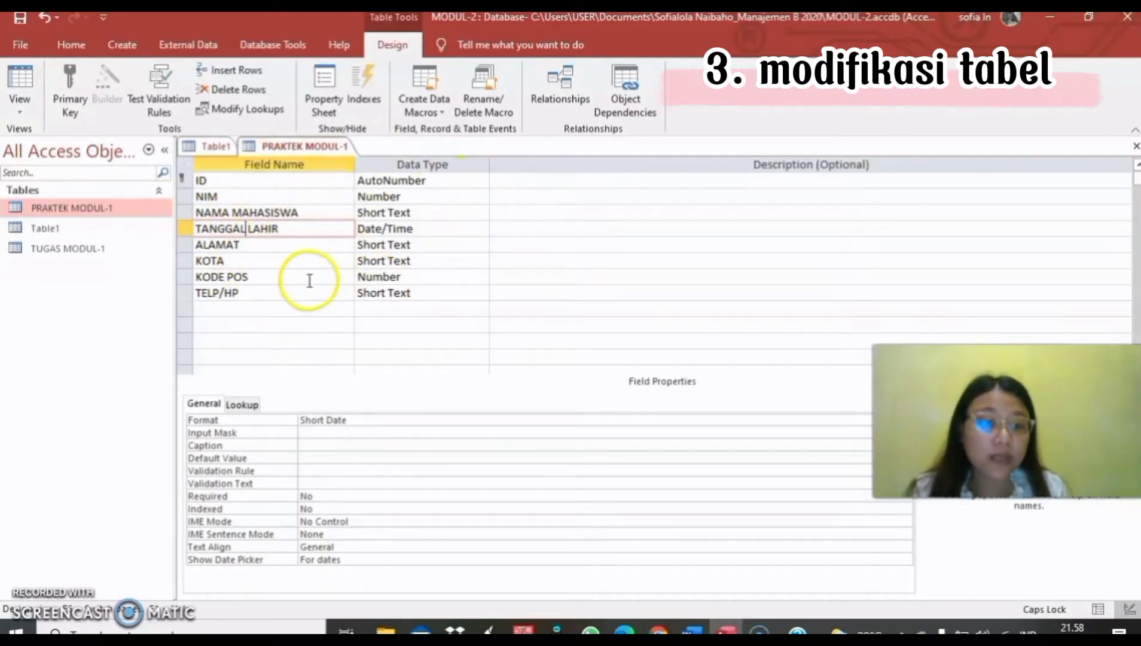
Change the data type of the KOTA field to Yes/No
left_click(240, 260)
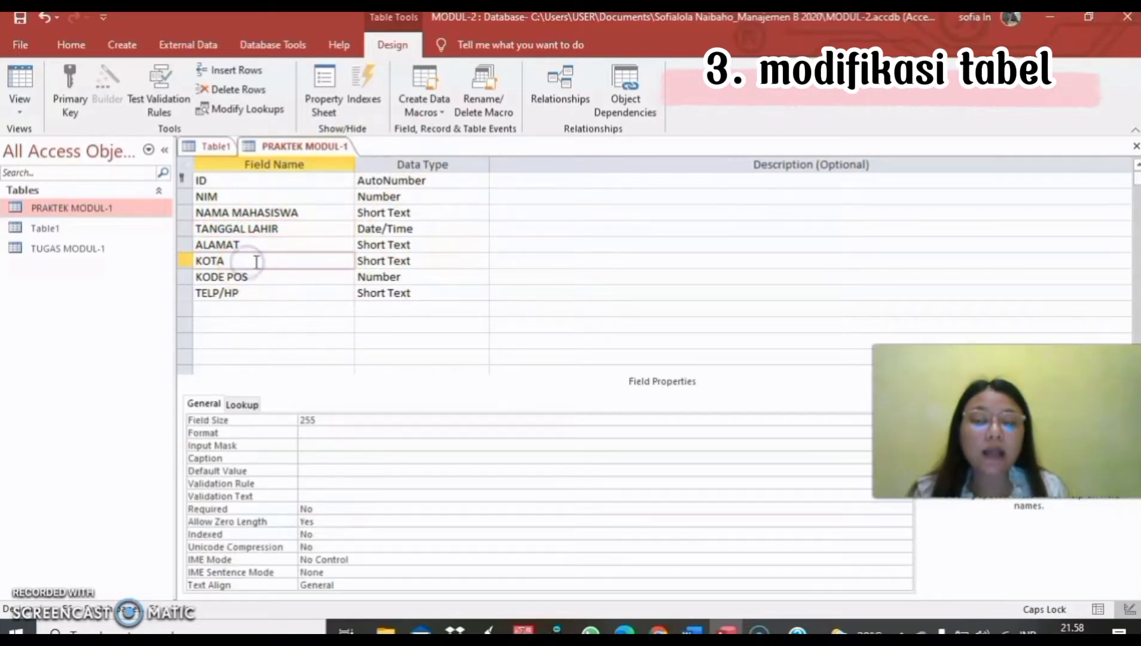
left_click(396, 261)
left_click(481, 261)
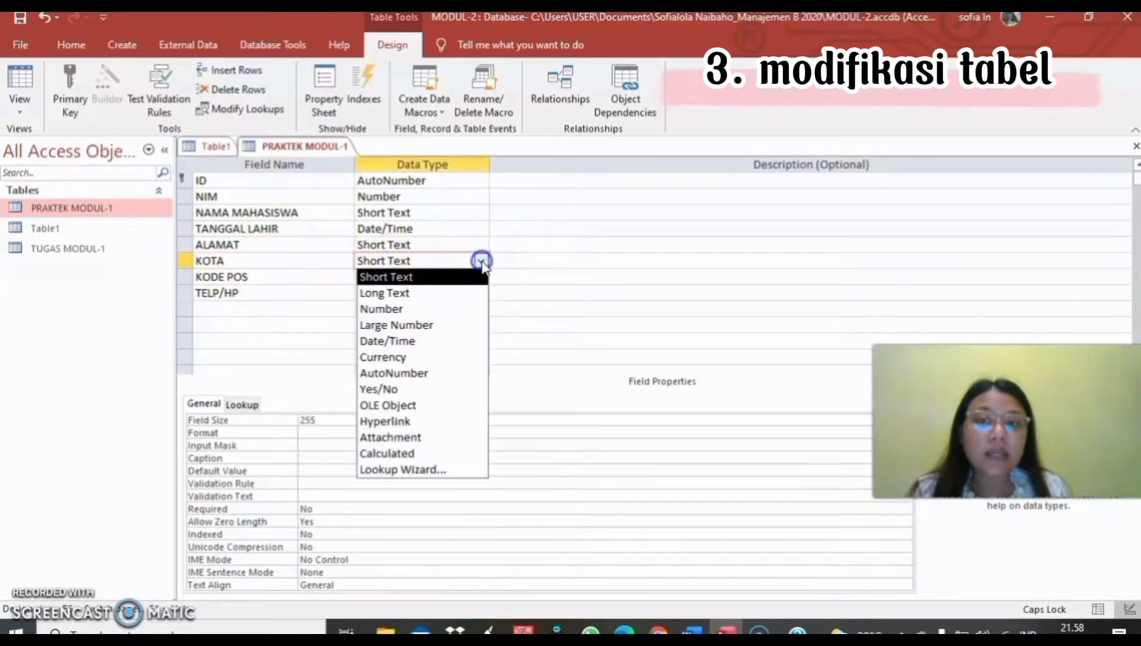
left_click(458, 390)
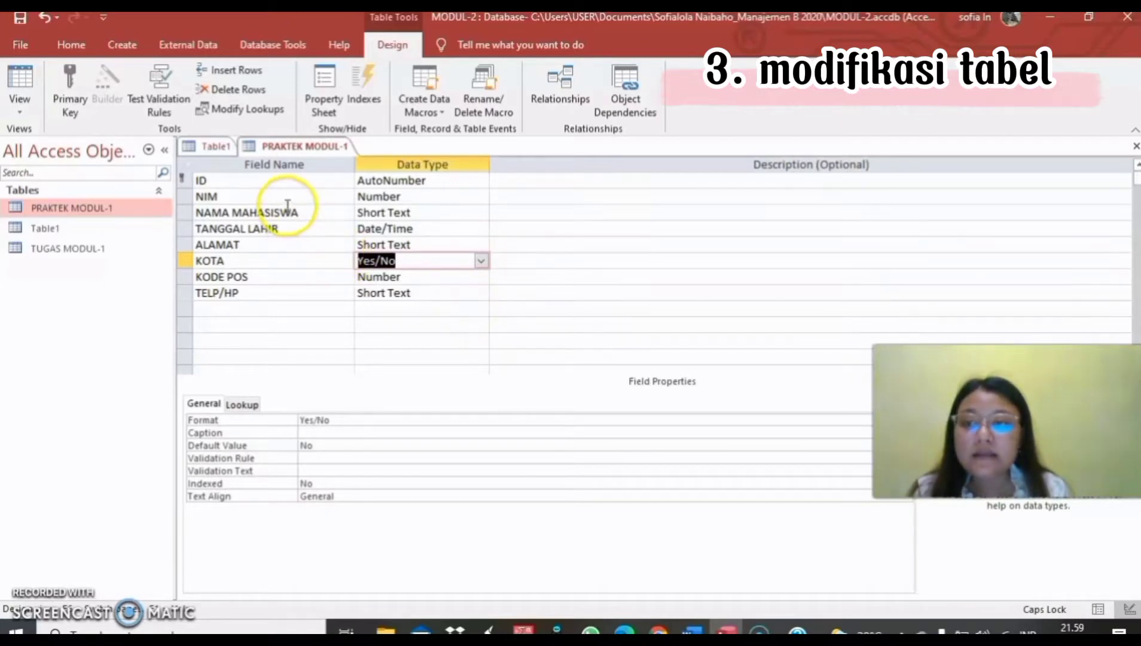
Insert a new field named JURUSAN between NAMA MAHASISWA and TANGGAL LAHIR
left_click(304, 213)
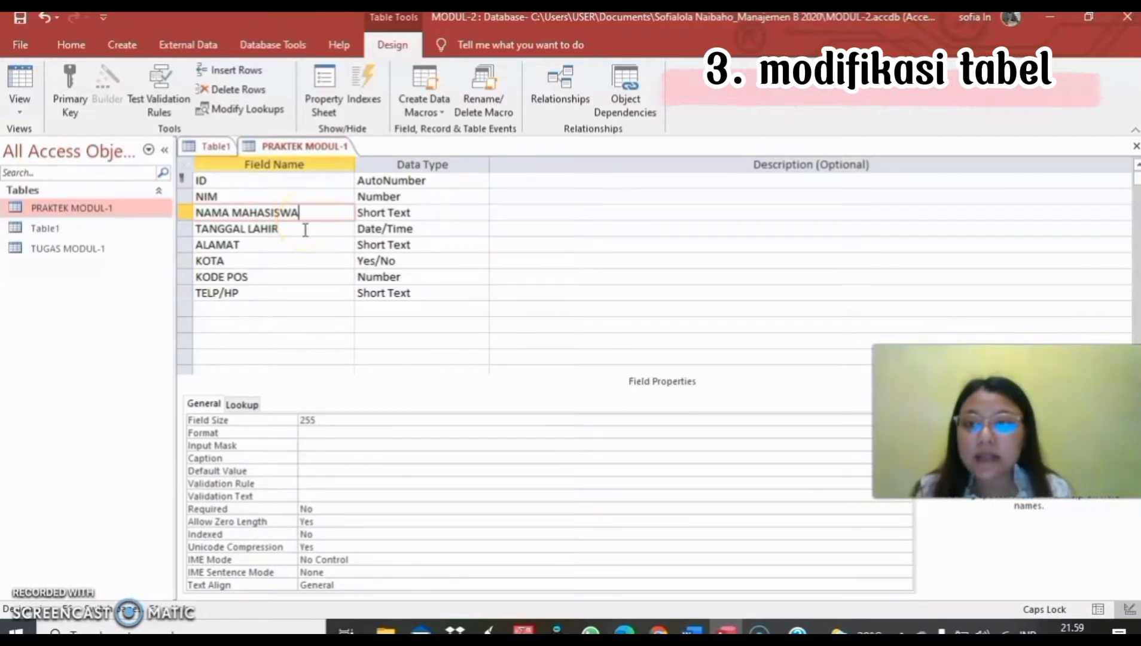
left_click(305, 229)
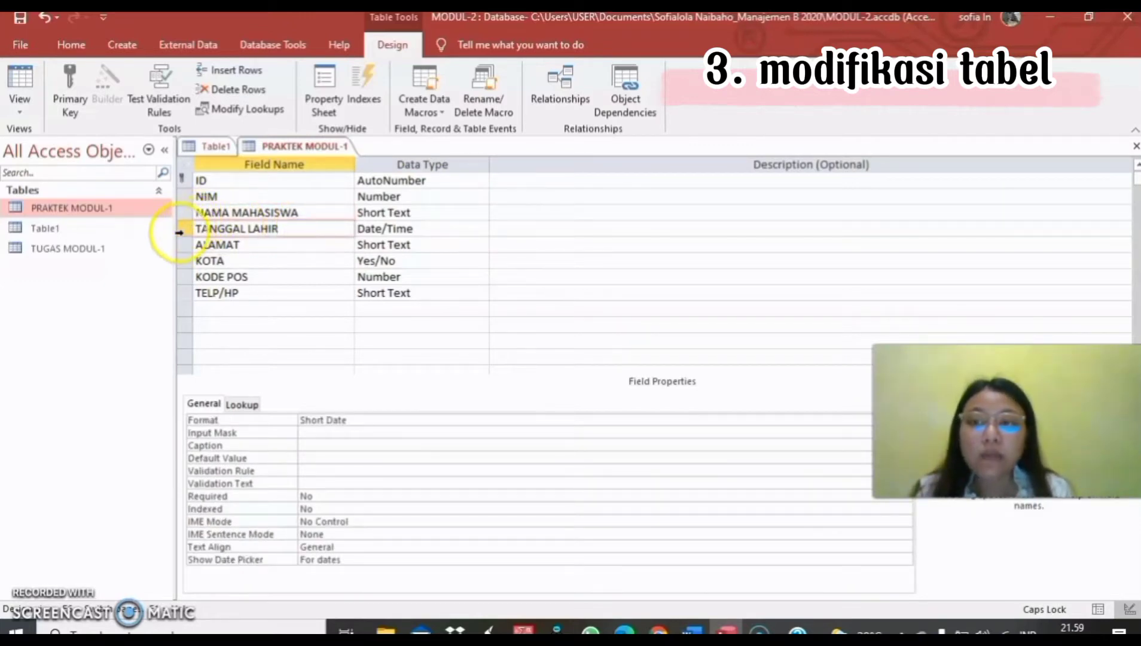
right_click(184, 229)
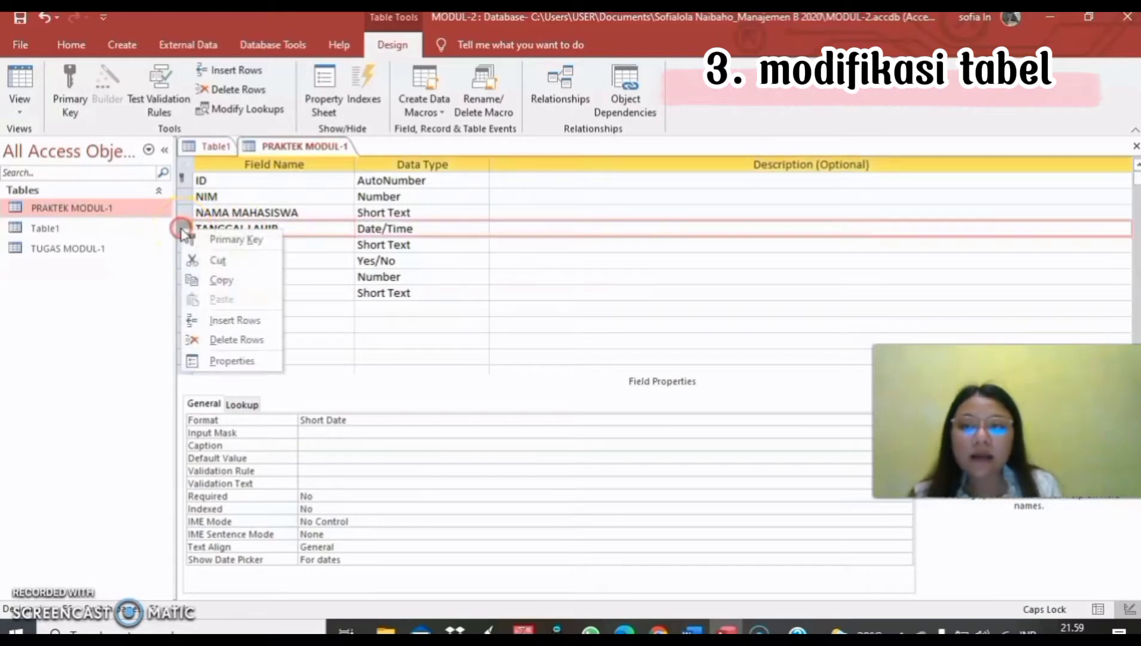
left_click(222, 320)
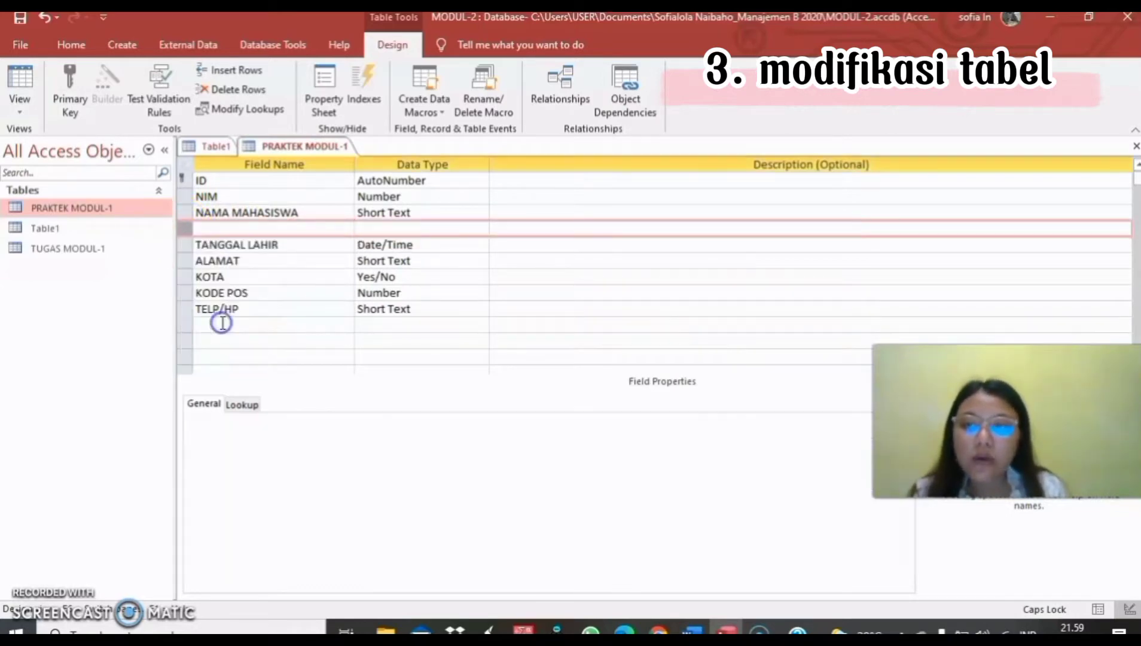
left_click(223, 229)
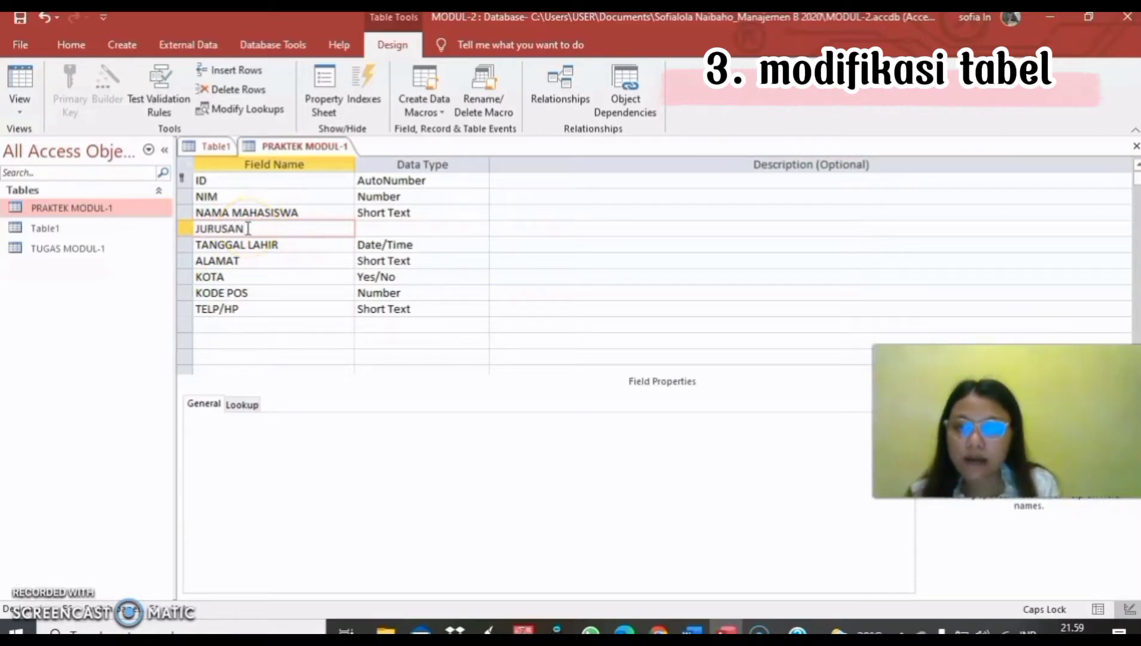
Start the Lookup Wizard as the data type of the JURUSAN field and choose to type in the values
left_click(463, 232)
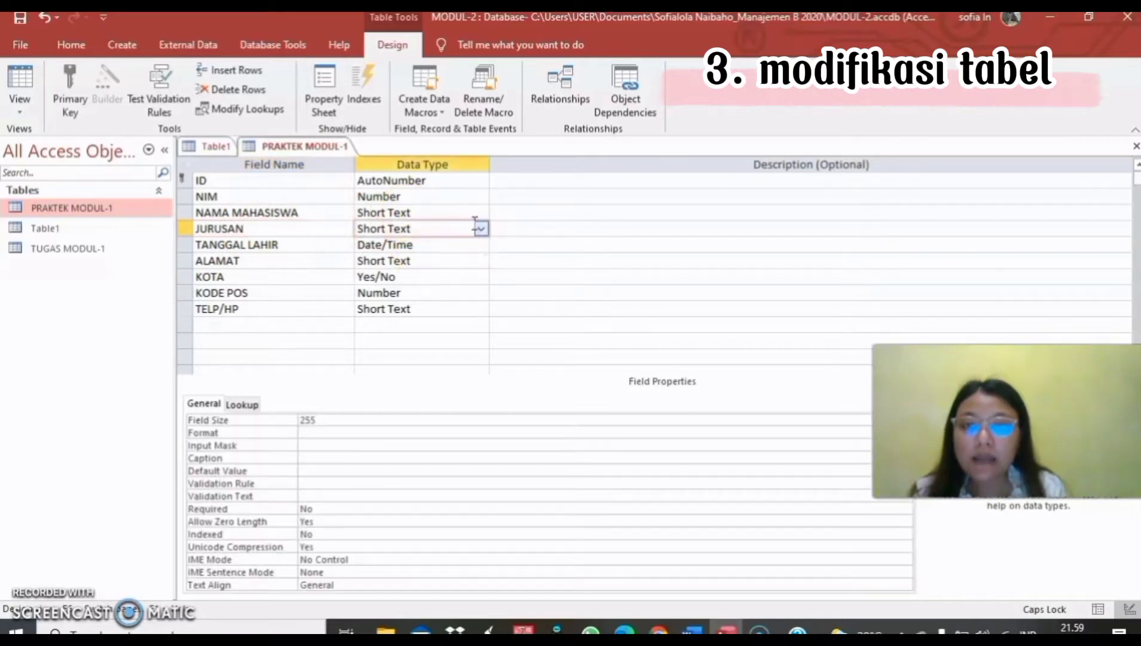
left_click(481, 230)
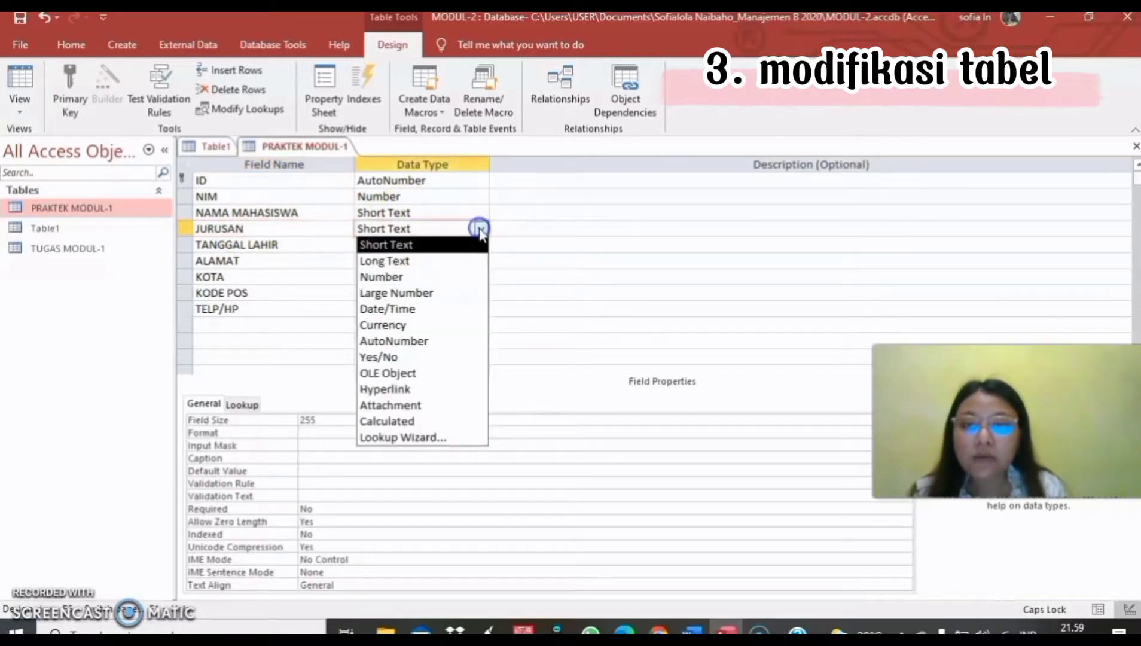
left_click(424, 440)
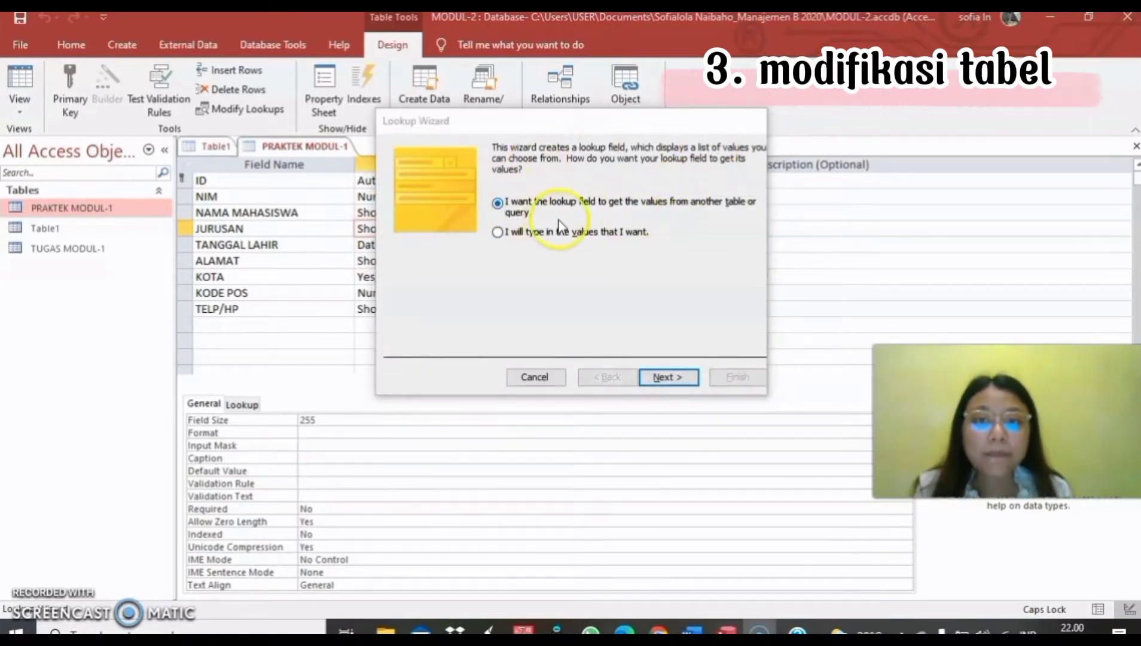
left_click(502, 231)
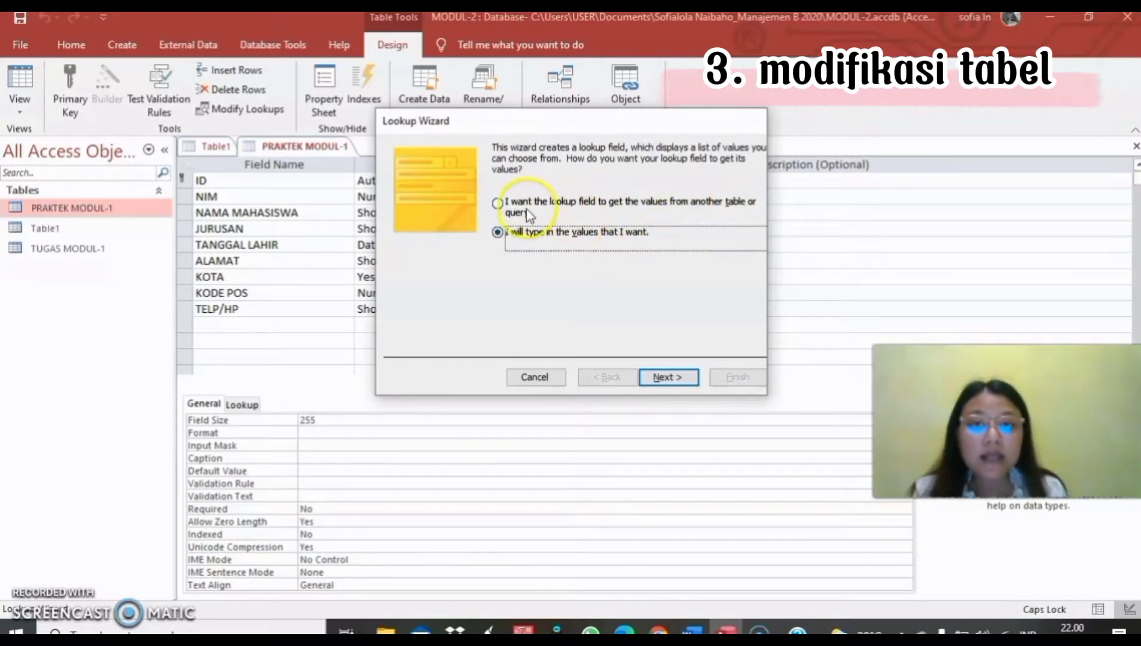
left_click(497, 204)
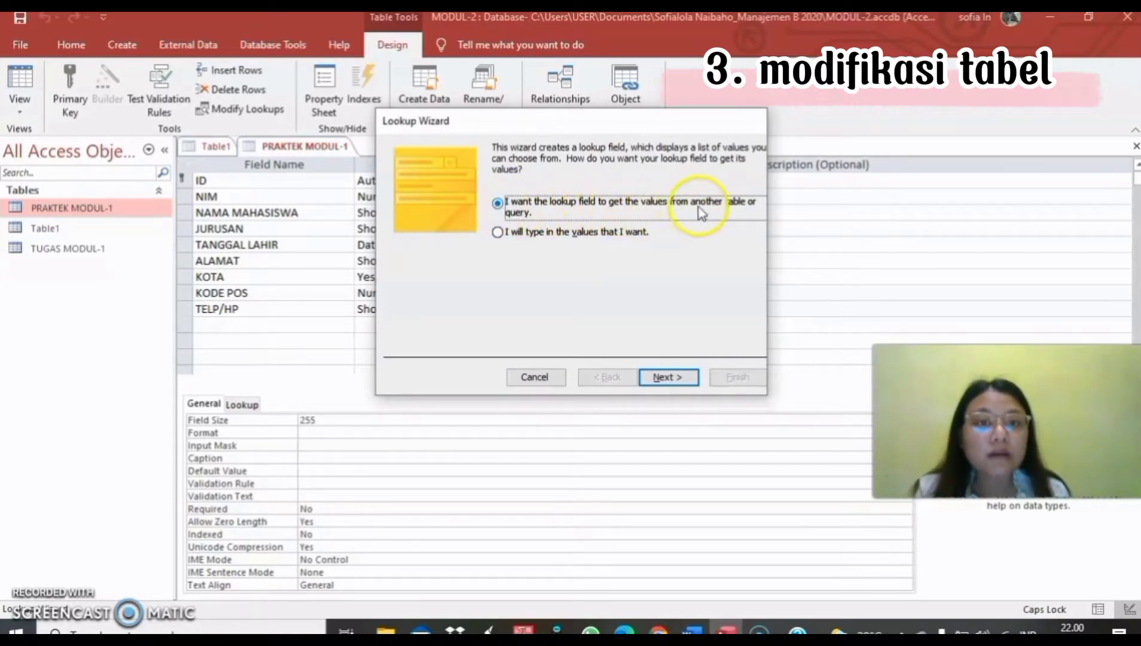
left_click(497, 232)
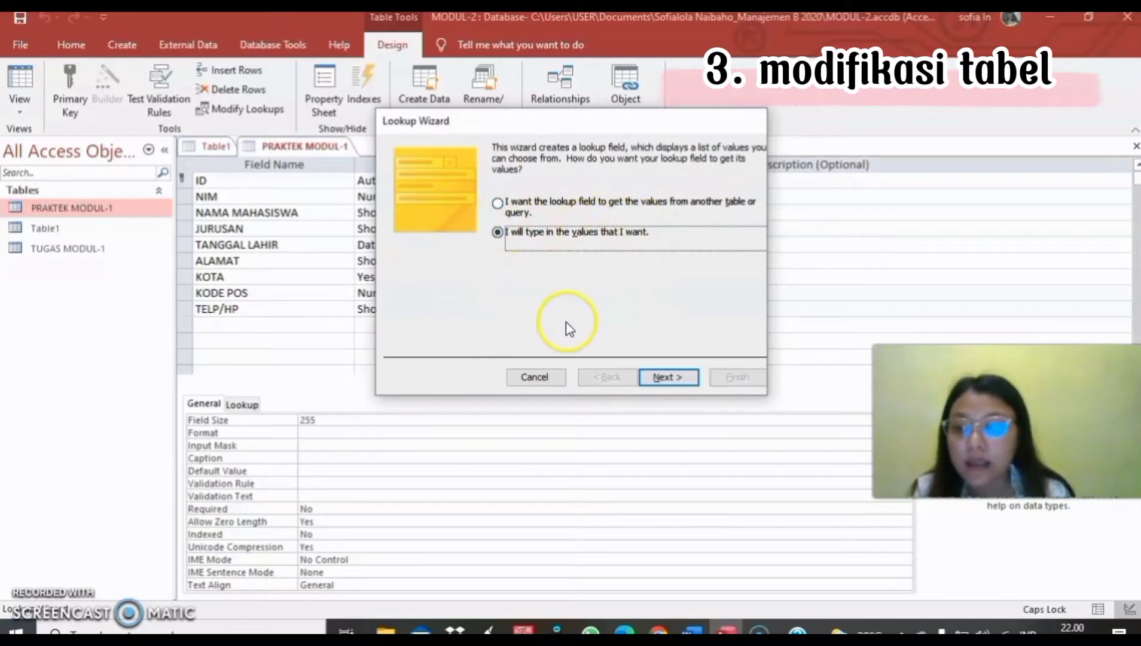
left_click(675, 378)
Enter MANAJEMEN, AKUNTANSI, ILMU EKONOMI and BISNIS DIGITAL as the JURUSAN lookup values in one column and finish the wizard
left_click(453, 249)
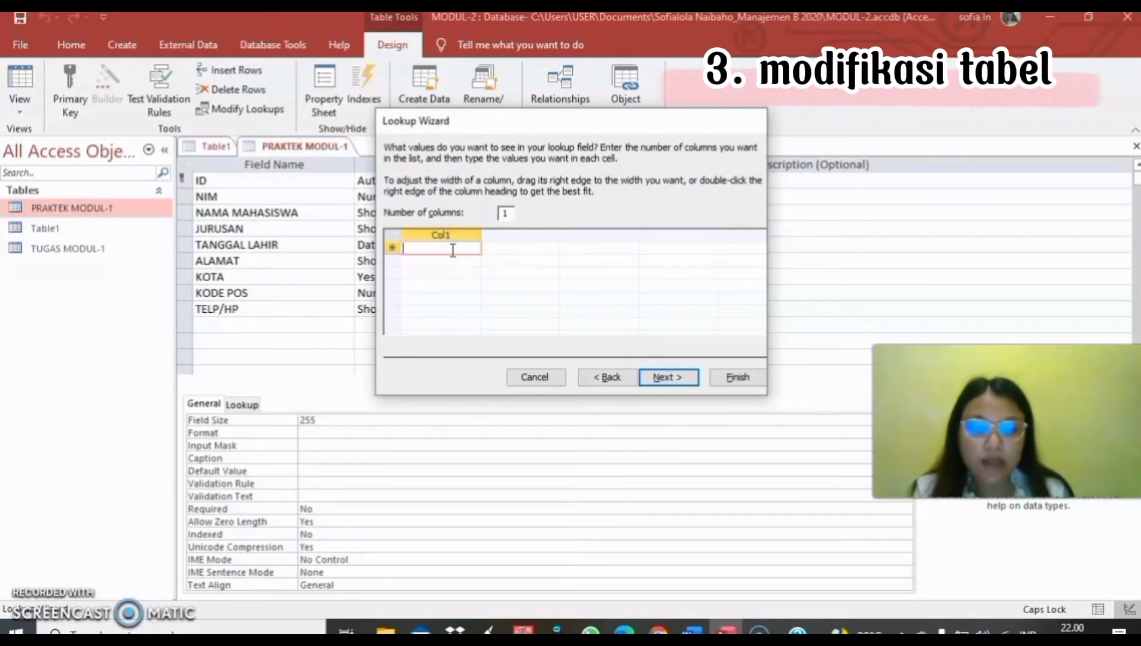
type("MANAJE")
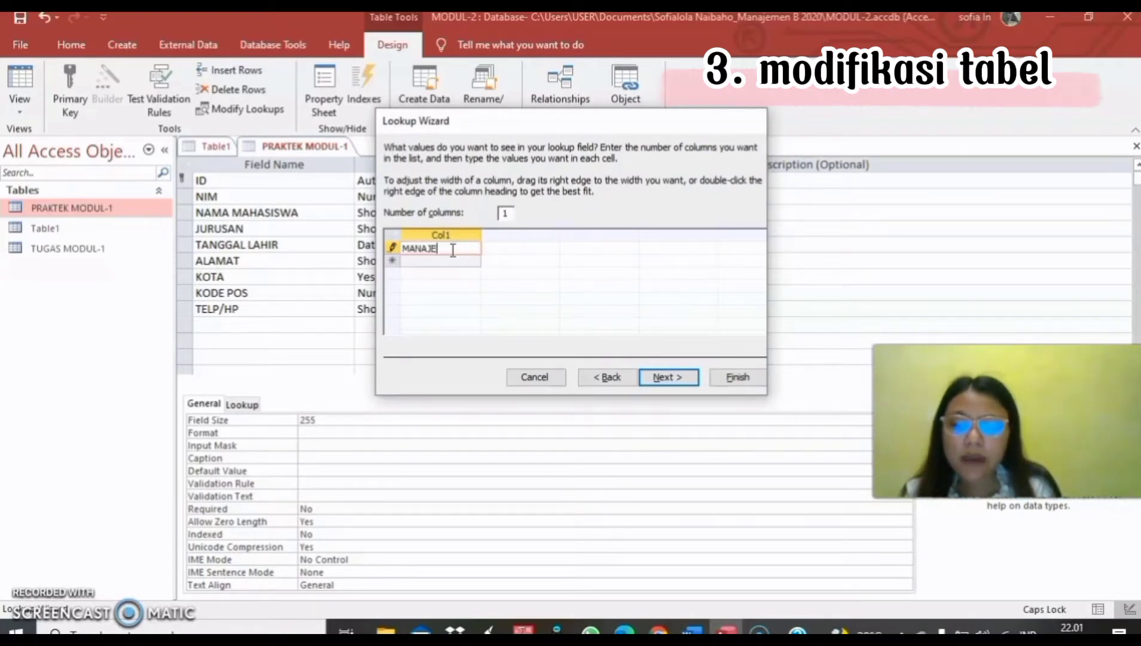
type("MEN")
left_click(436, 260)
type("AK")
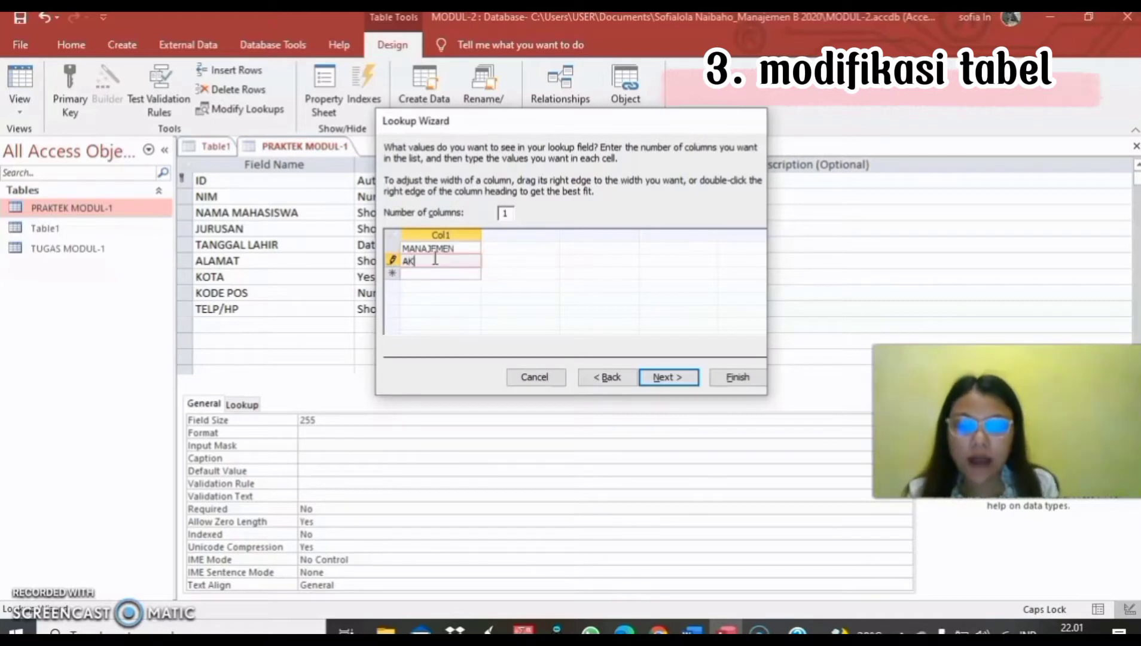
type("UNTANSI")
key("Return")
type("ILMU EKONOMI")
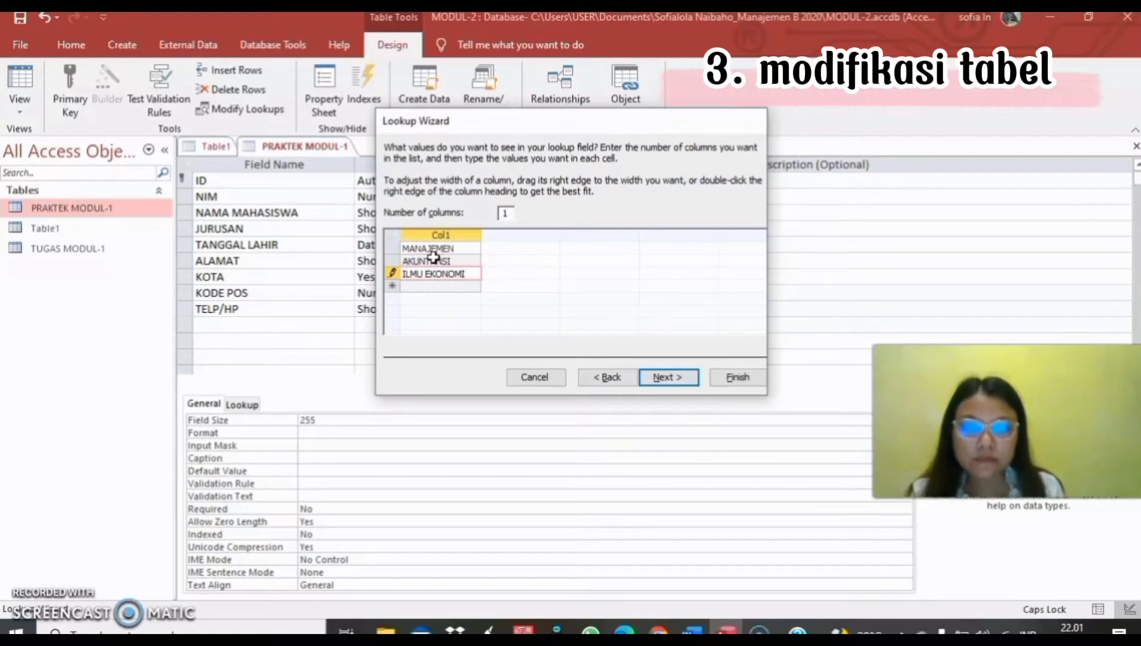
key("Return")
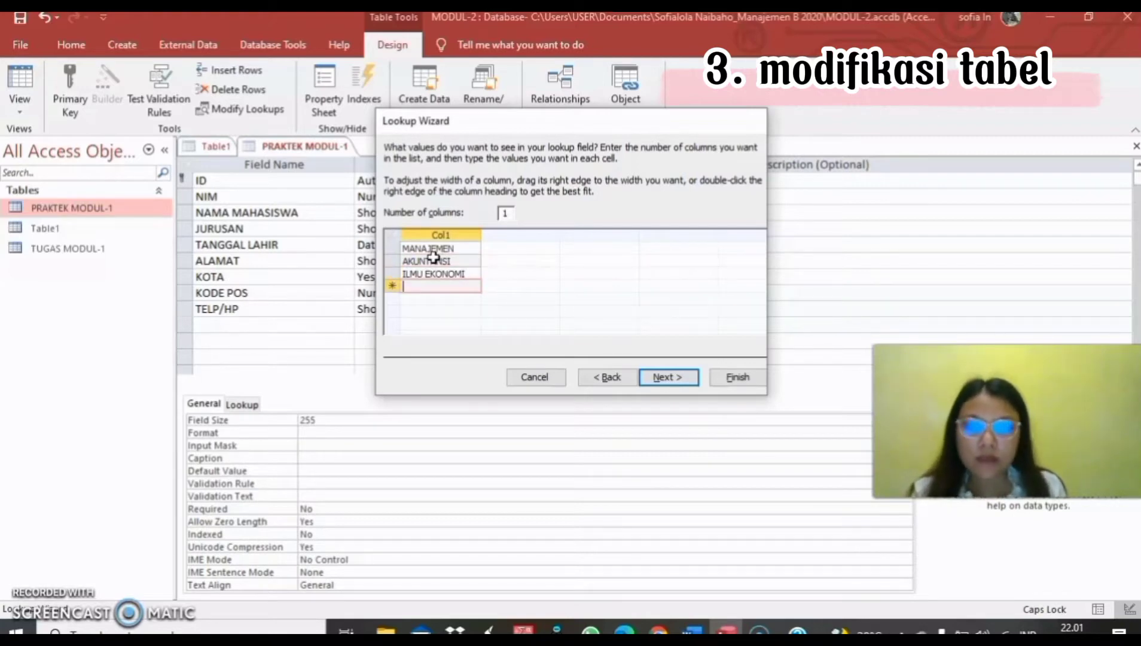
type("BISNIS DIGITAL")
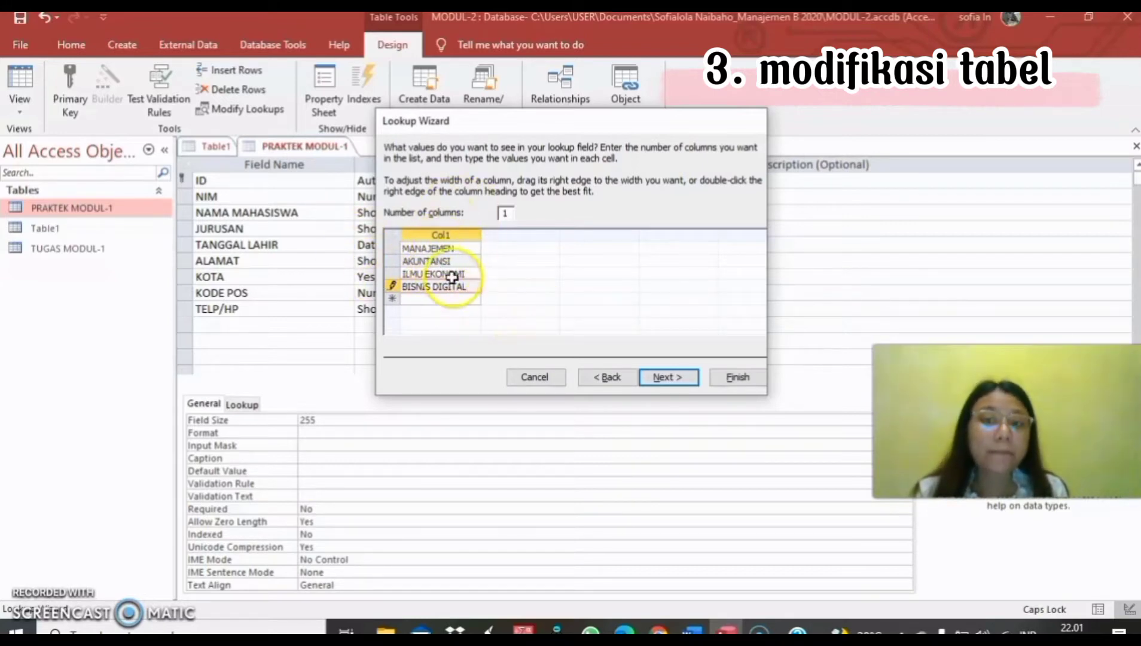
left_click(740, 379)
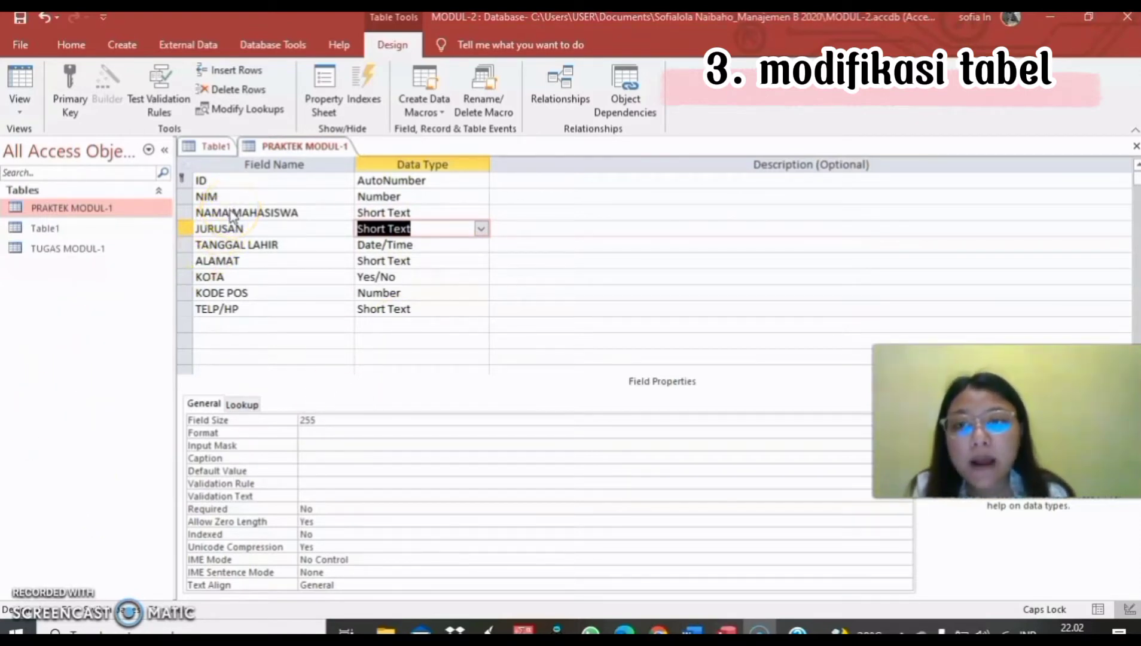
Save the design changes of the PRAKTEK MODUL-1 table, accepting possible data loss, and switch it to Datasheet view
left_click(441, 227)
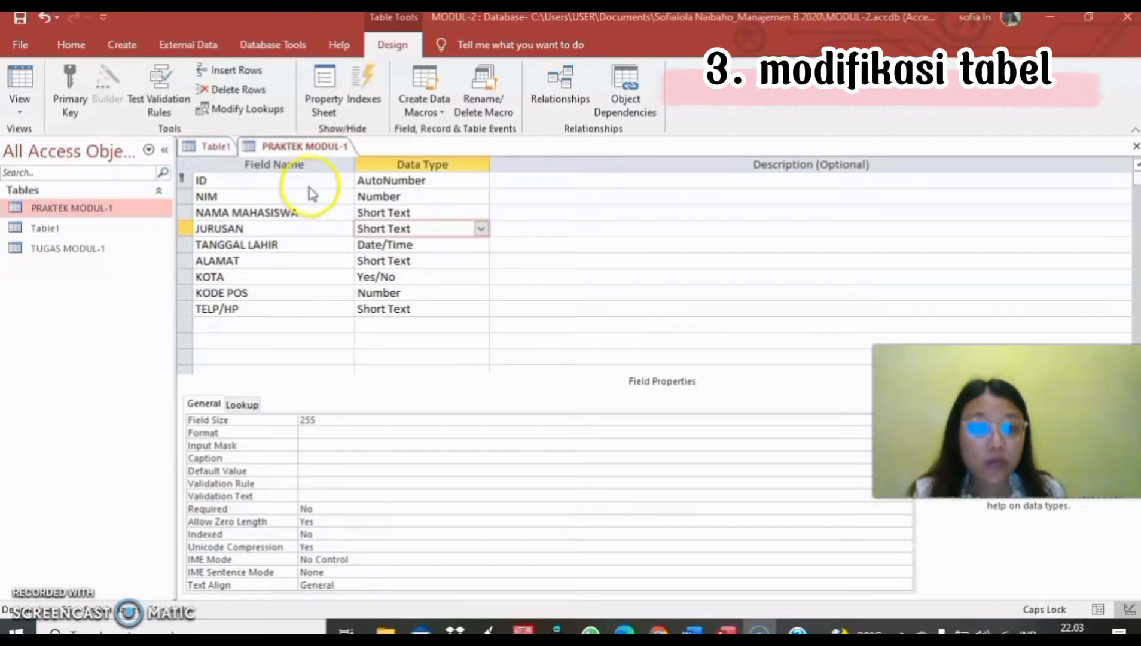
left_click(21, 83)
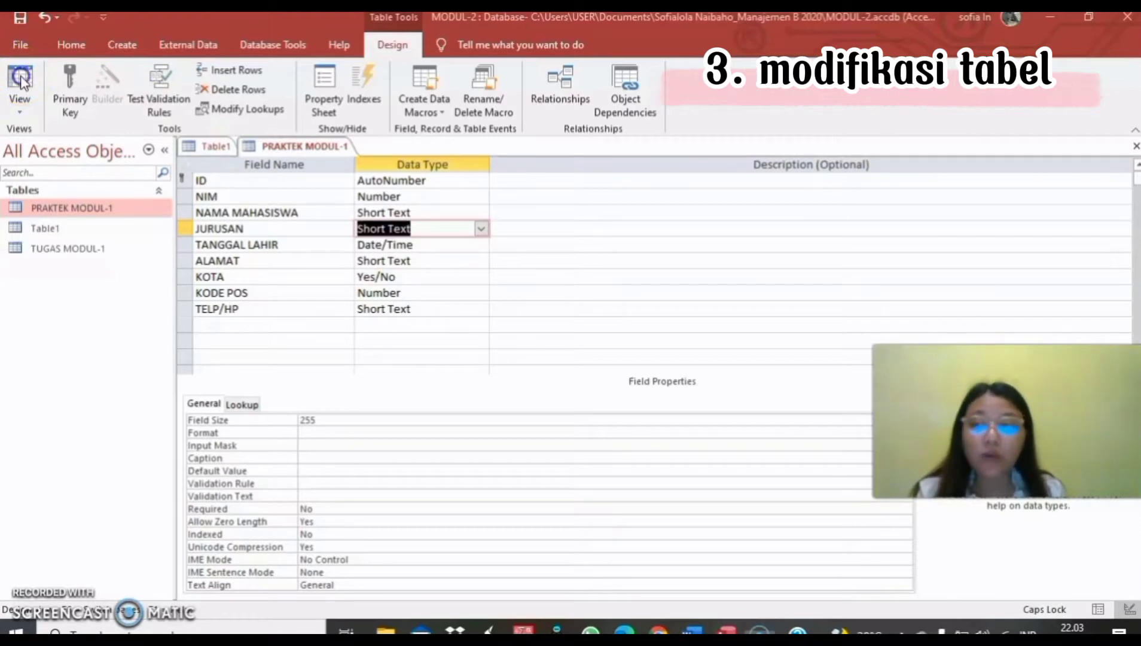
left_click(1097, 609)
left_click(545, 373)
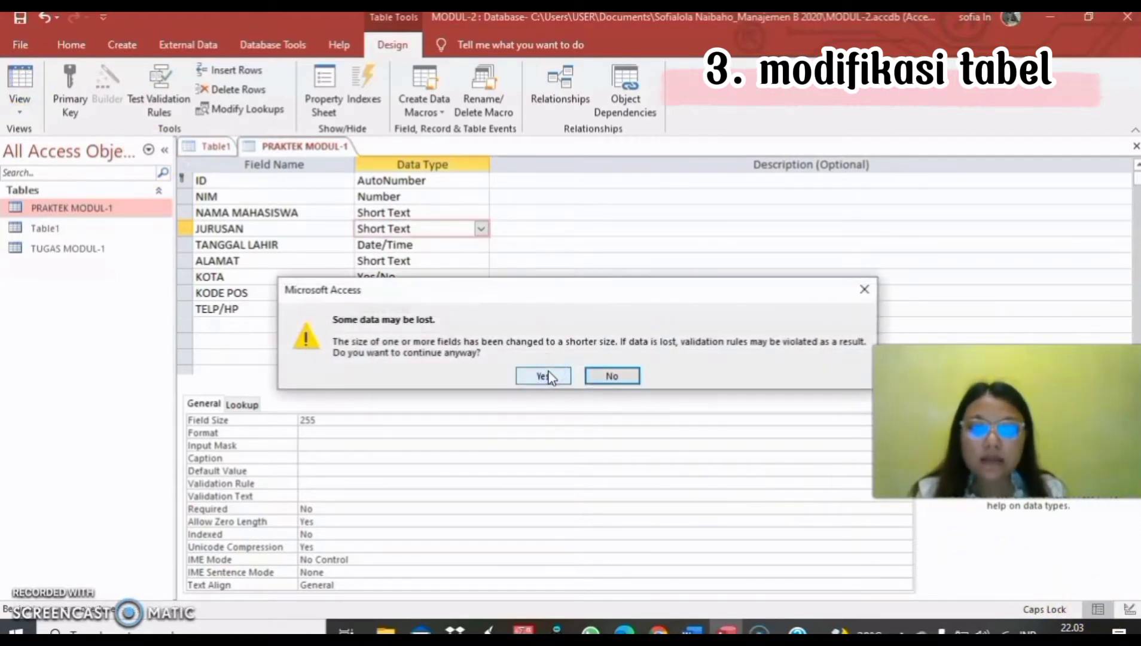
left_click(548, 375)
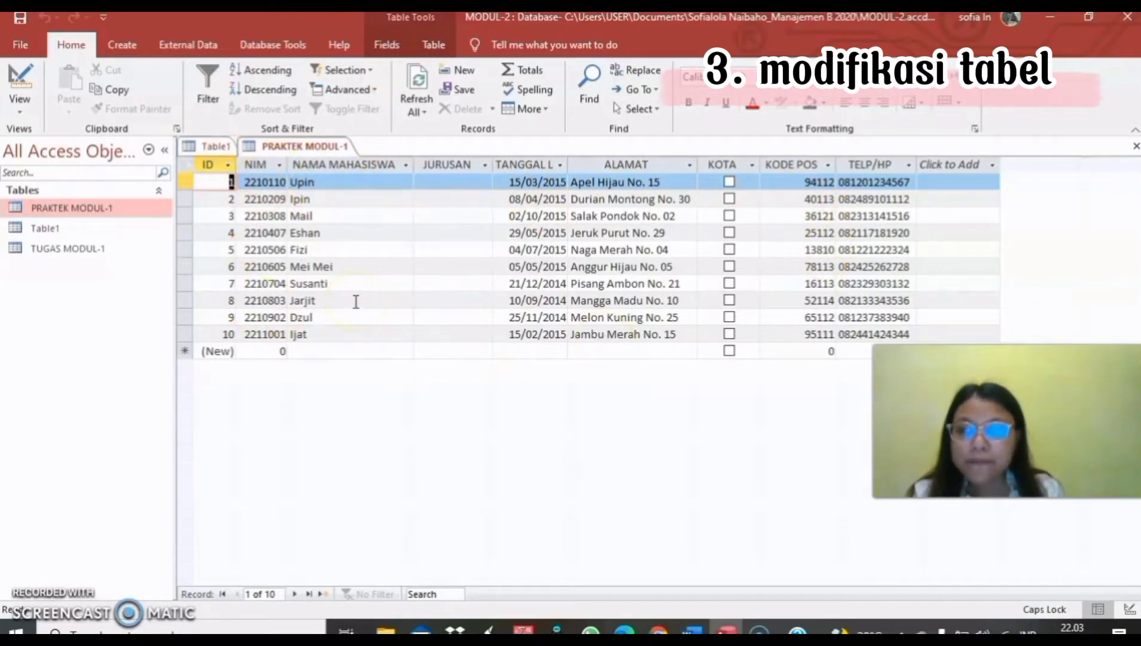
Set JURUSAN to MANAJEMEN for the records with ID 1 and 2
left_click(473, 182)
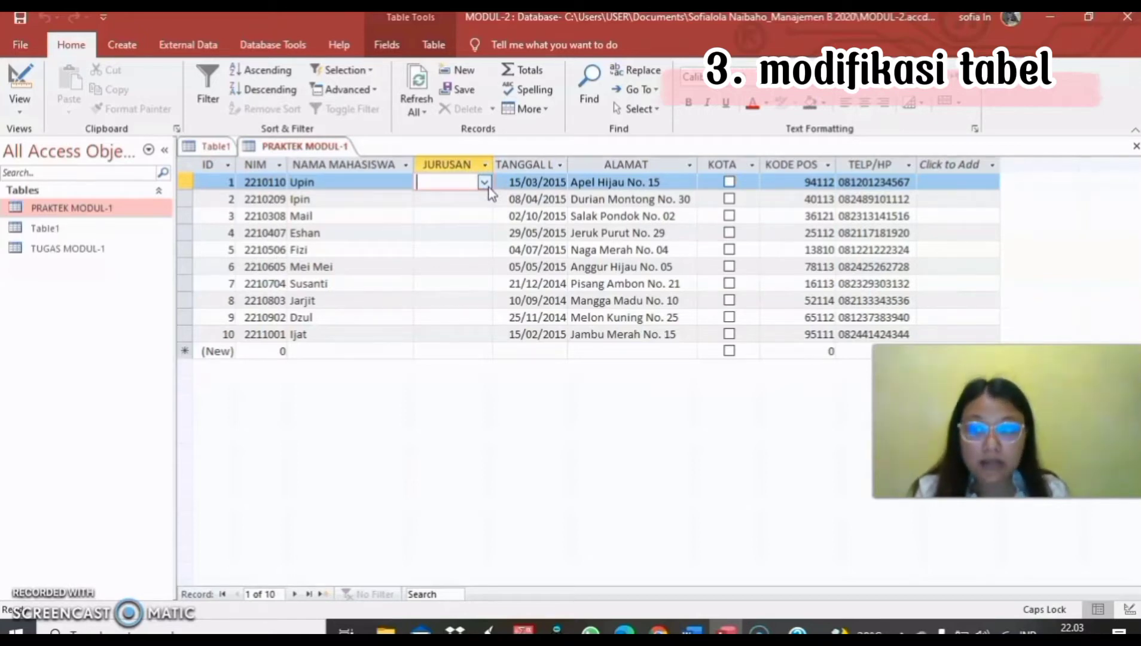
left_click(486, 184)
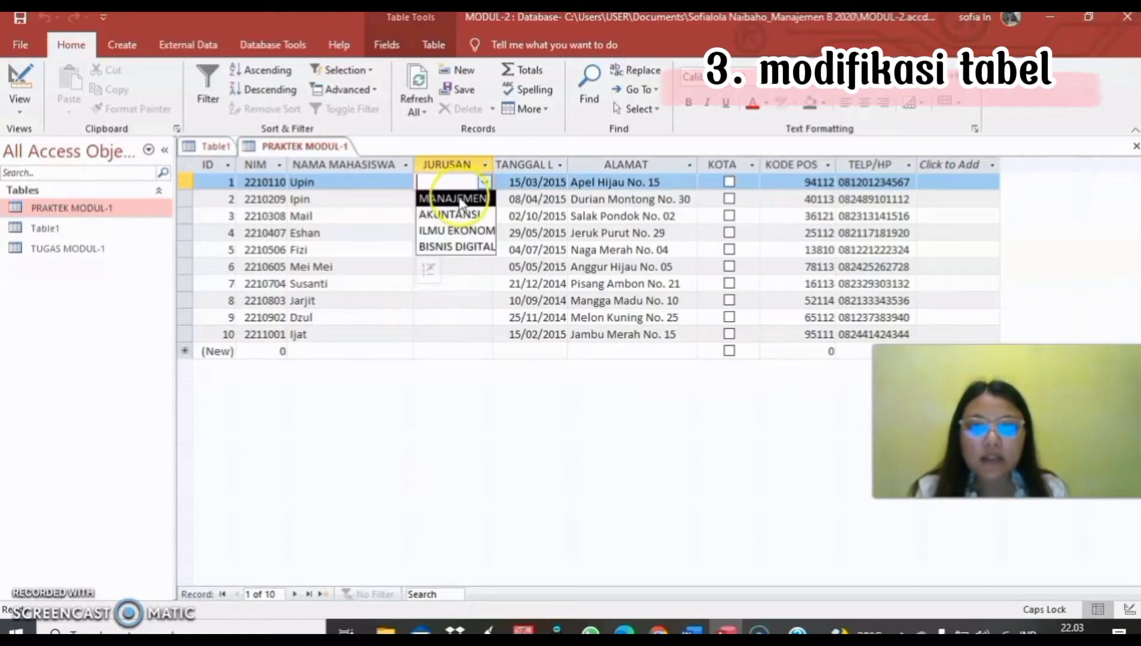
left_click(453, 199)
left_click(480, 202)
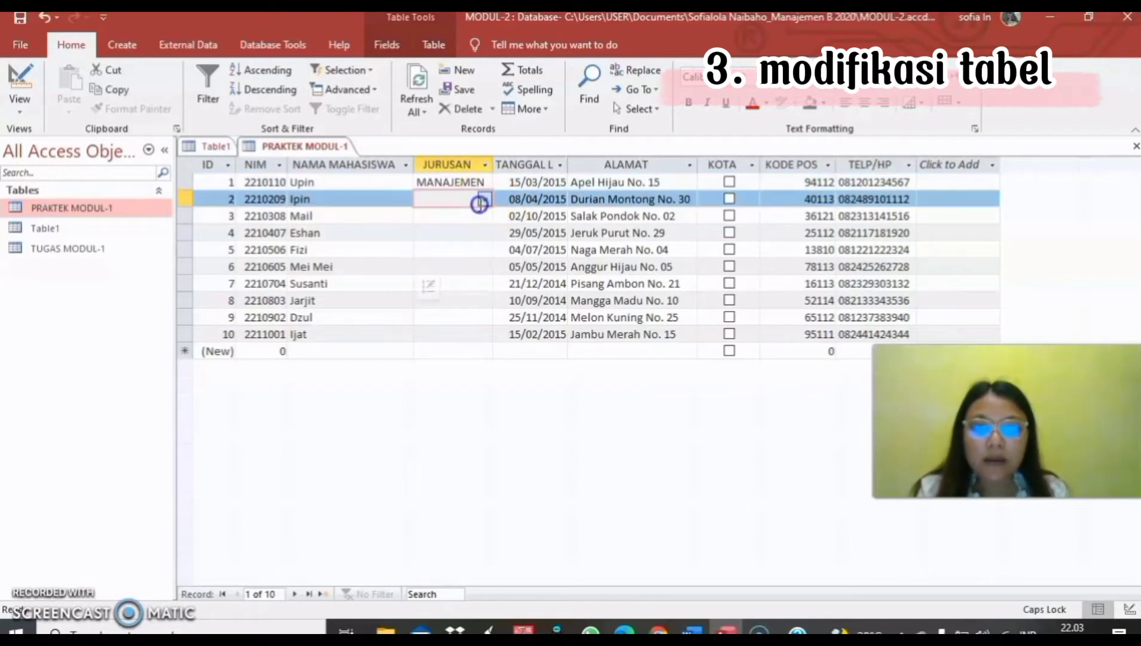
left_click(486, 200)
left_click(477, 219)
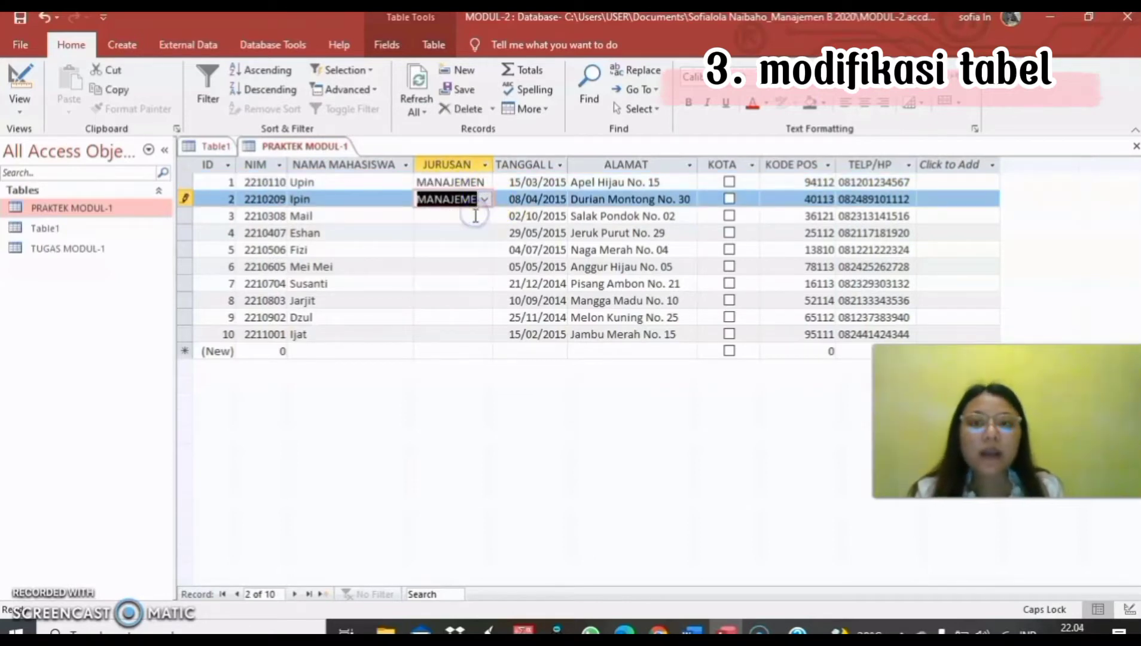
Set JURUSAN to ILMU EKONOMI for the records with ID 3 and 4
left_click(476, 216)
left_click(485, 216)
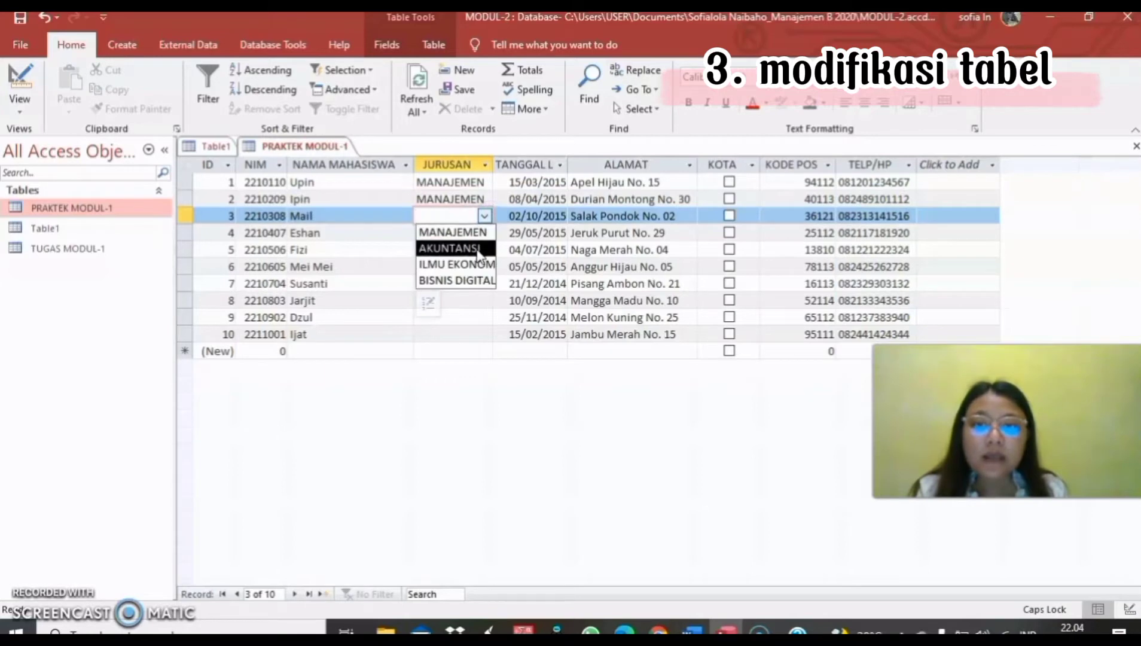
left_click(482, 264)
left_click(480, 233)
left_click(484, 233)
left_click(482, 235)
left_click(482, 235)
left_click(479, 281)
Set JURUSAN to BISNIS DIGITAL for record 5, MANAJEMEN for records 6 and 8, and ILMU EKONOMI for record 7
left_click(479, 255)
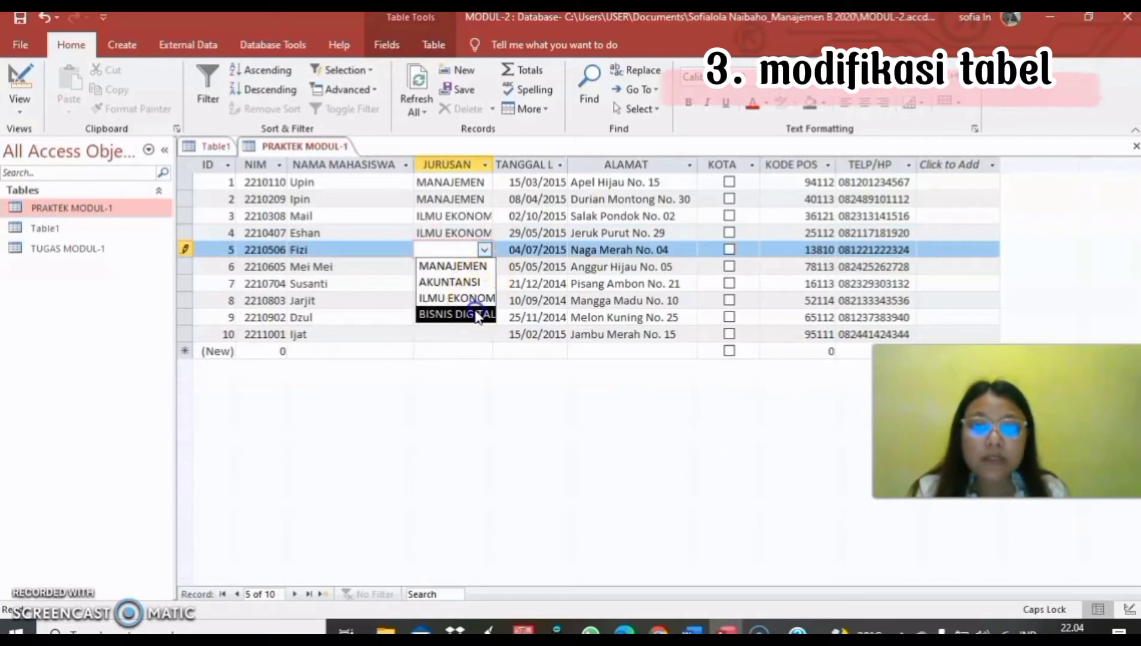
left_click(476, 314)
left_click(486, 267)
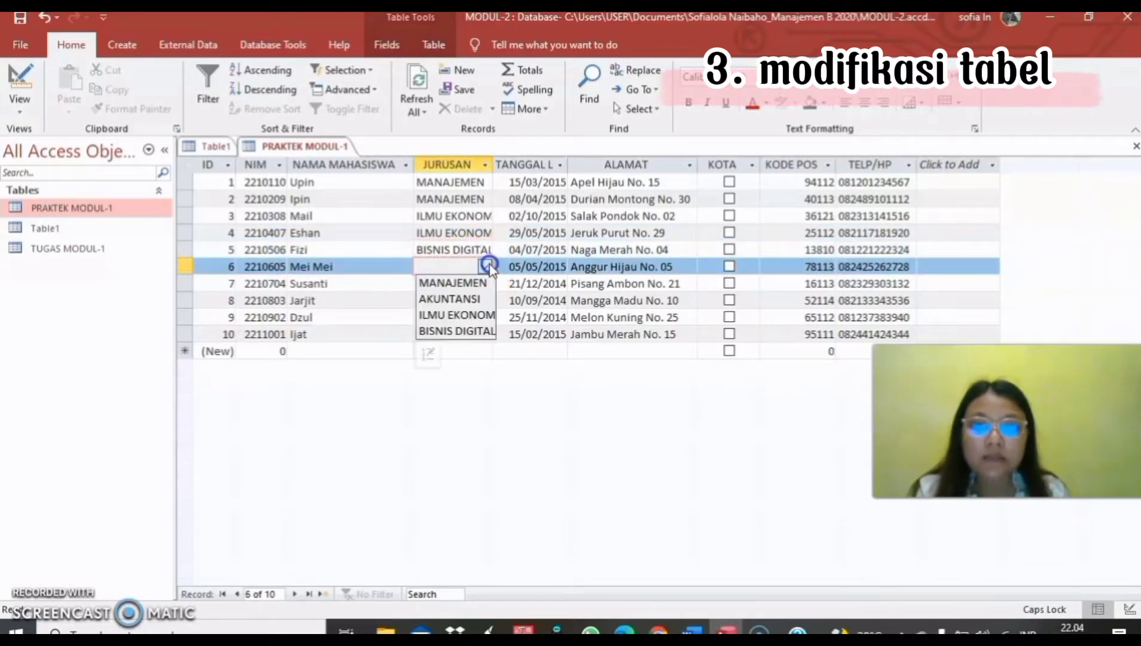
left_click(473, 283)
left_click(485, 284)
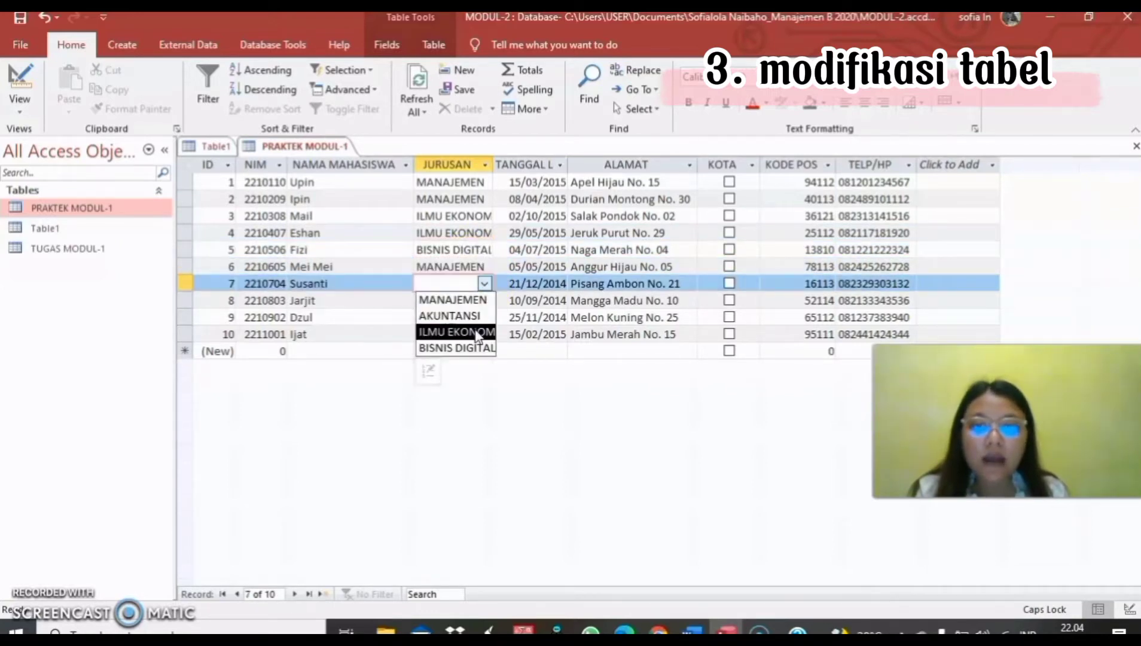
left_click(473, 332)
left_click(485, 300)
left_click(490, 300)
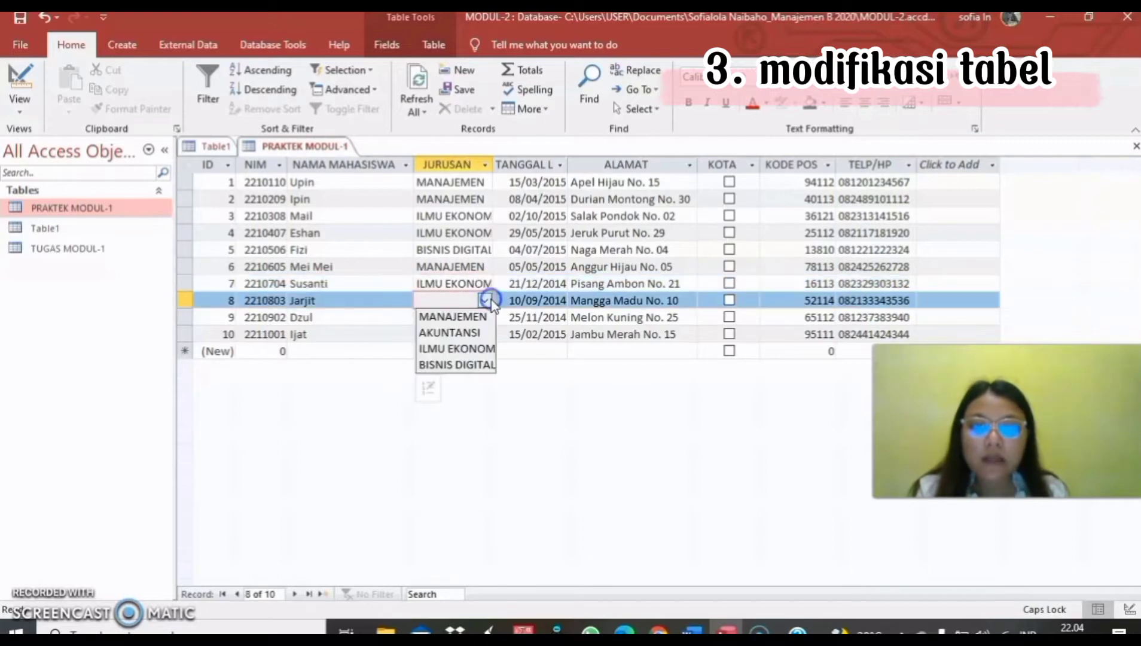
left_click(458, 317)
Set JURUSAN to BISNIS DIGITAL for the records with ID 9 and 10
left_click(469, 326)
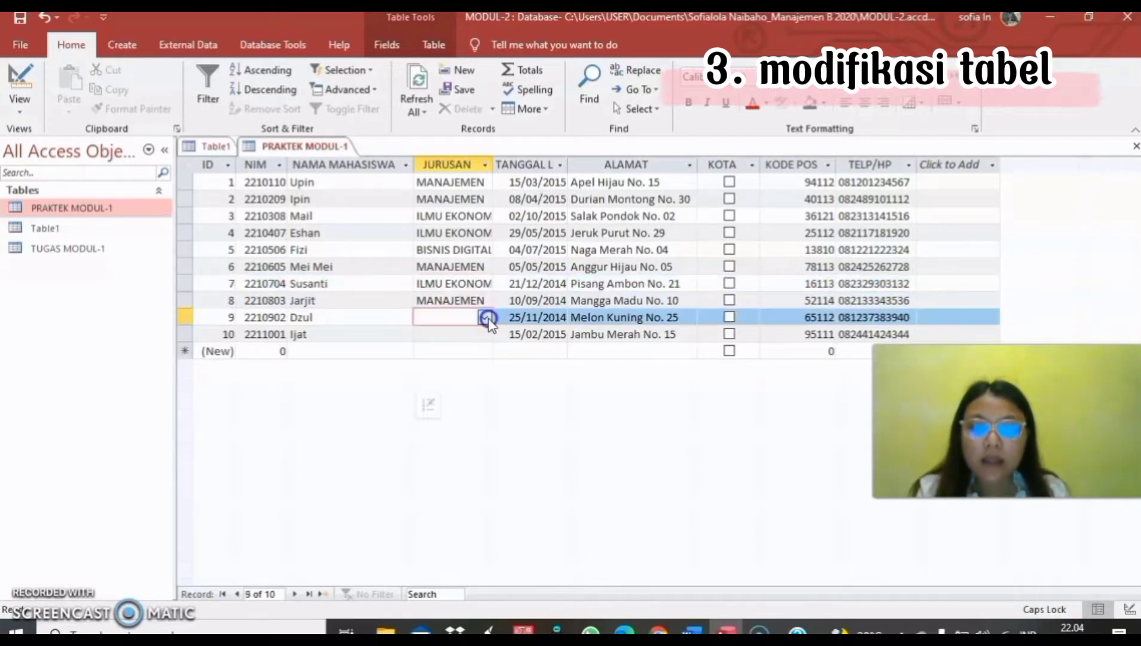
left_click(484, 317)
left_click(479, 383)
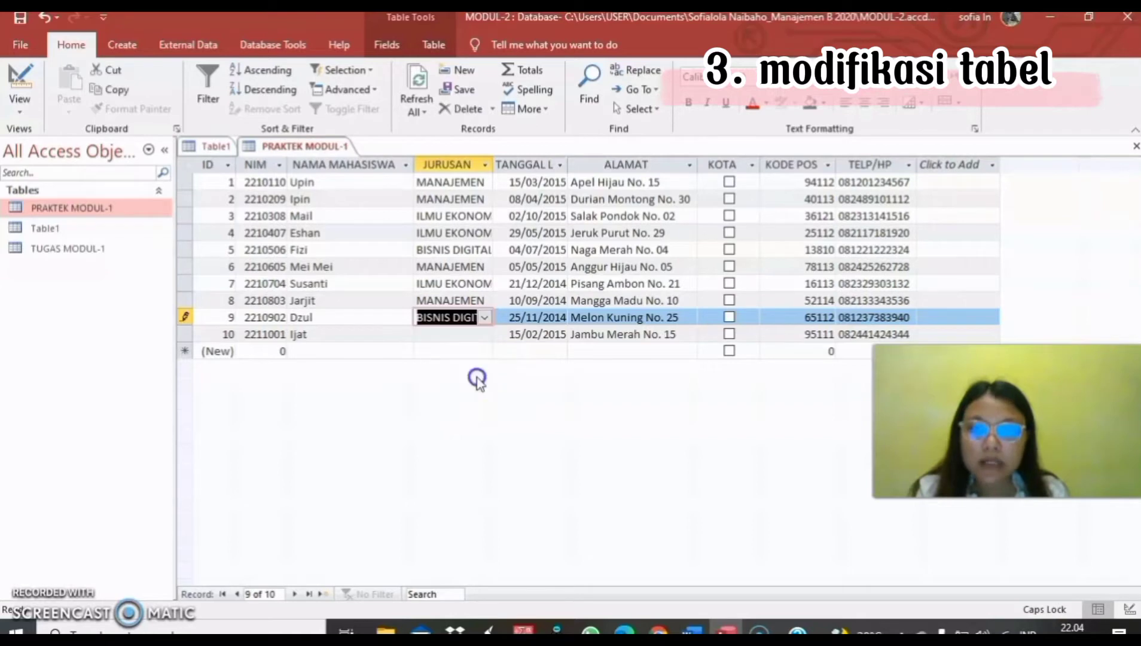
left_click(466, 333)
left_click(486, 334)
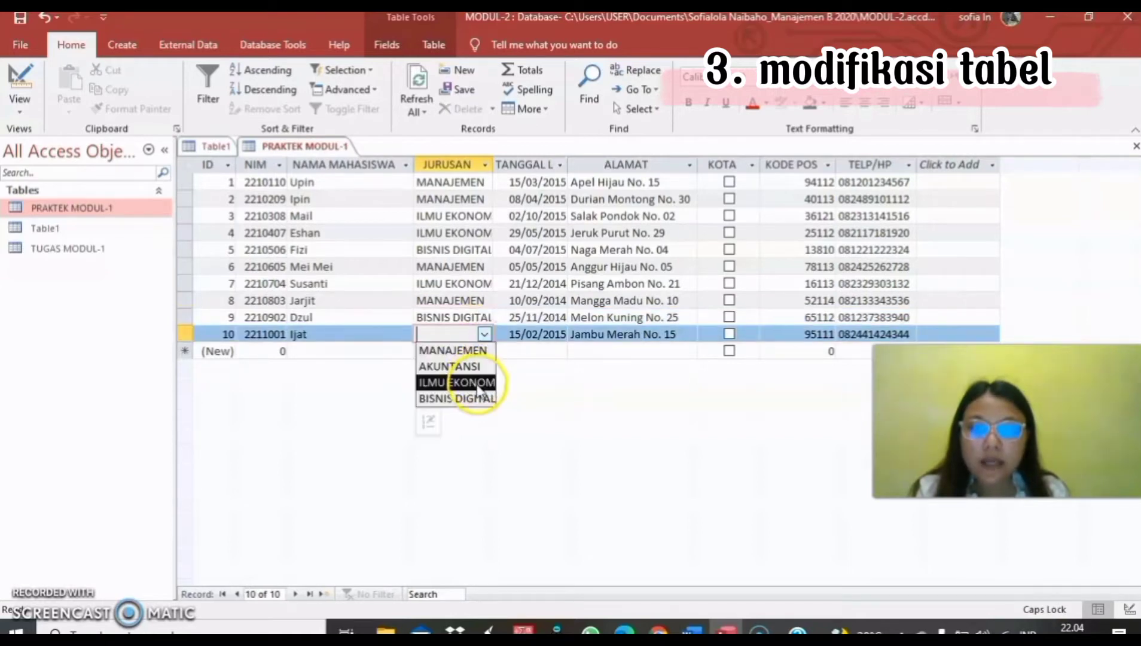
left_click(478, 396)
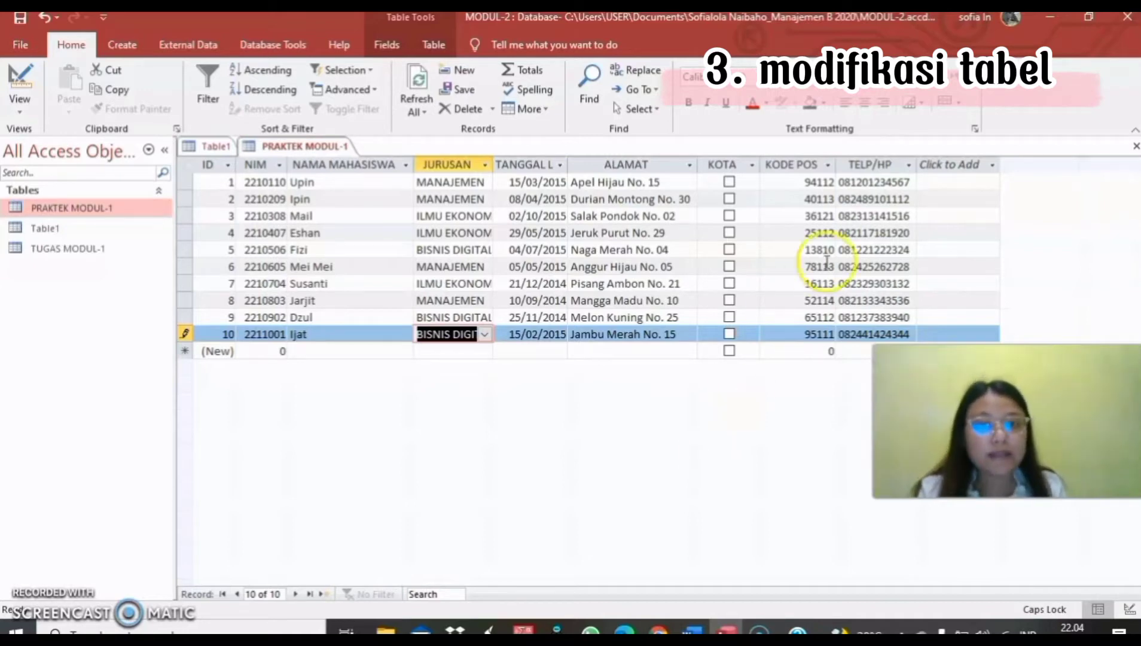
Mark the KOTA field as Yes for the records with ID 1, 3, 4, 5, 7 and 8
left_click(731, 182)
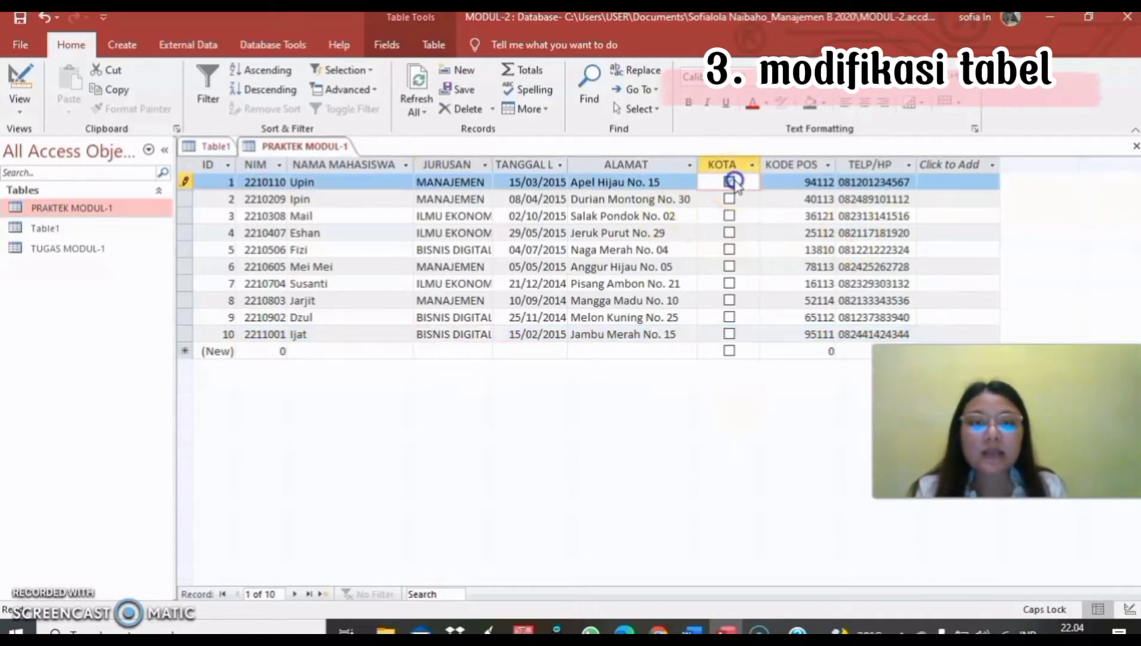
left_click(730, 217)
left_click(730, 234)
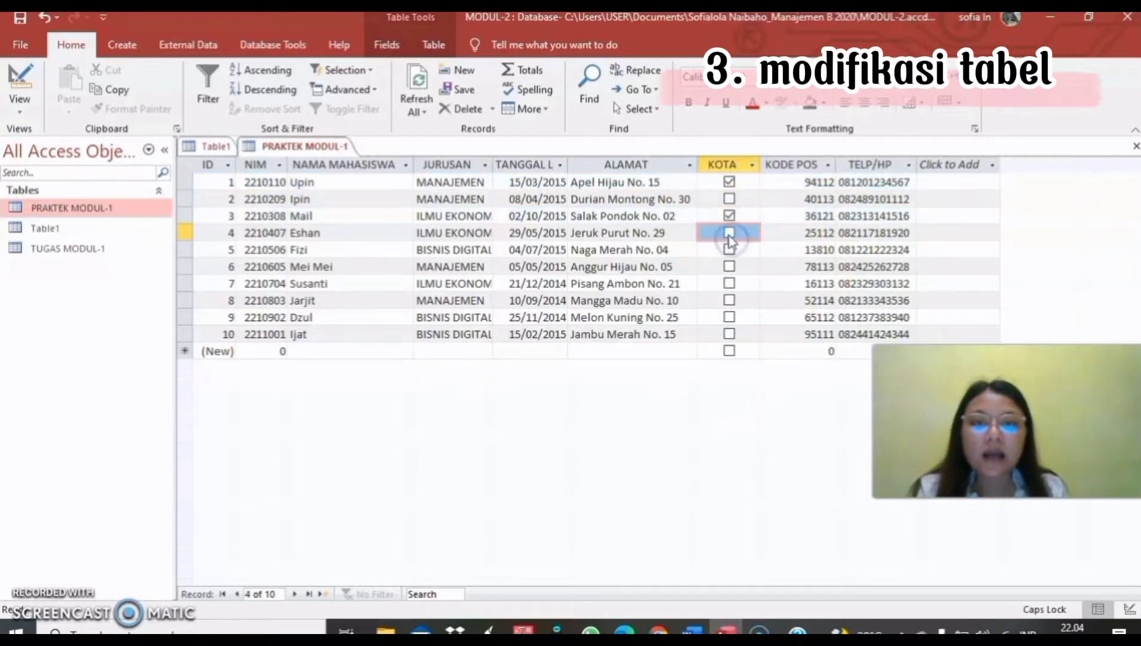
left_click(730, 233)
left_click(731, 250)
left_click(731, 250)
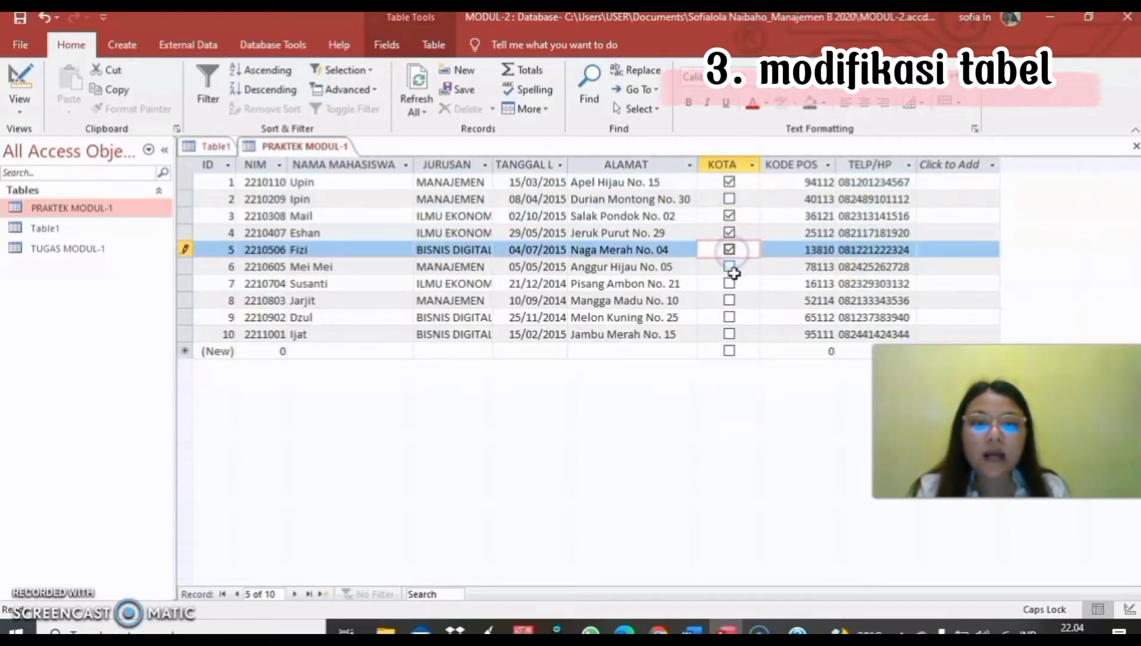
left_click(730, 285)
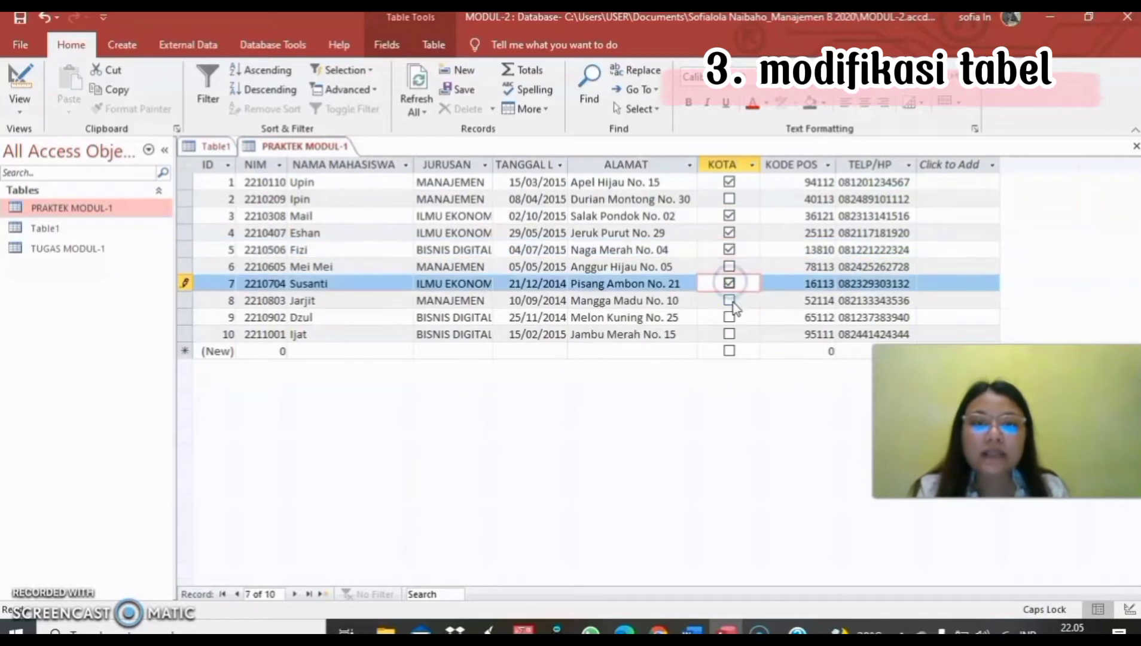
left_click(730, 302)
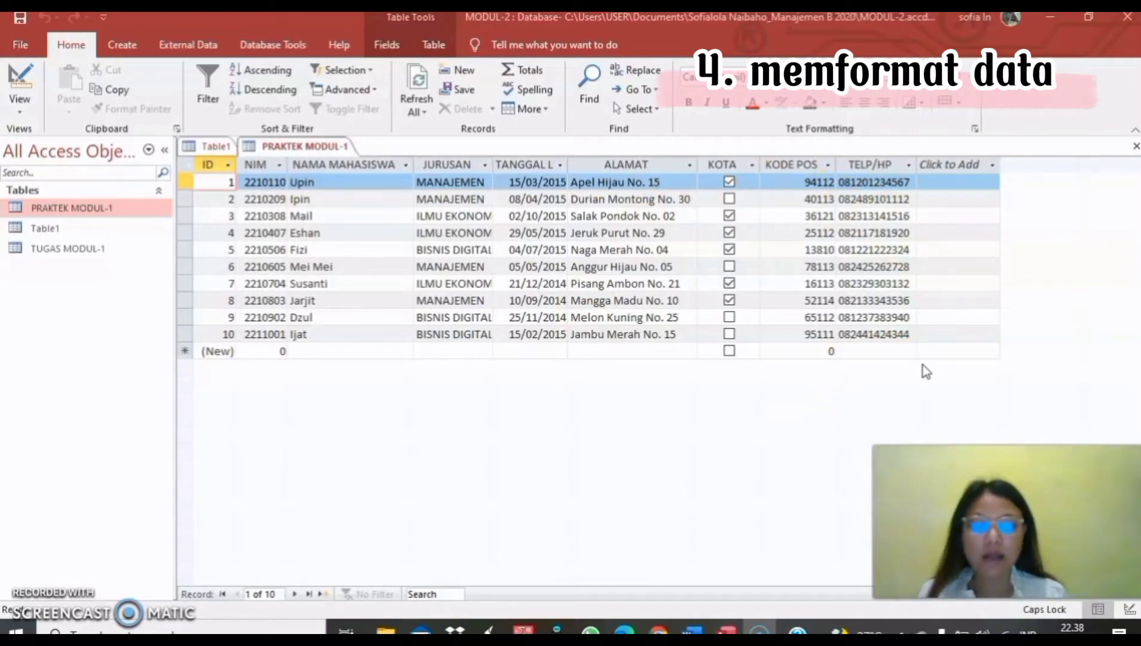
Add a Number field named UKT after TELP/HP in the PRAKTEK MODUL-1 table
left_click(978, 166)
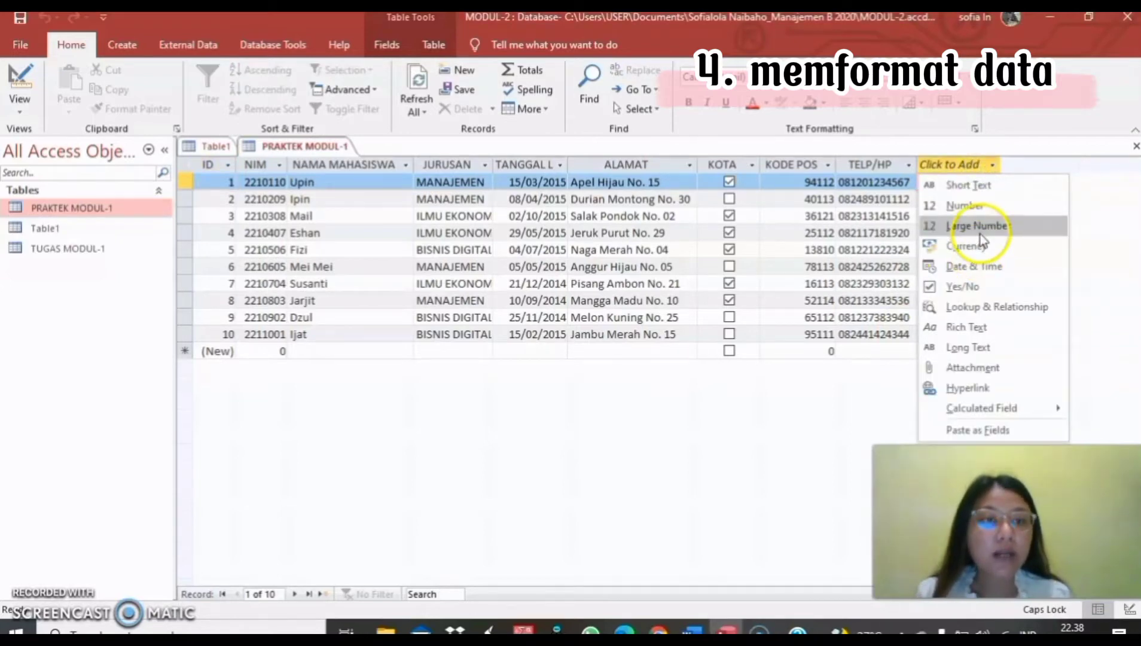
left_click(980, 208)
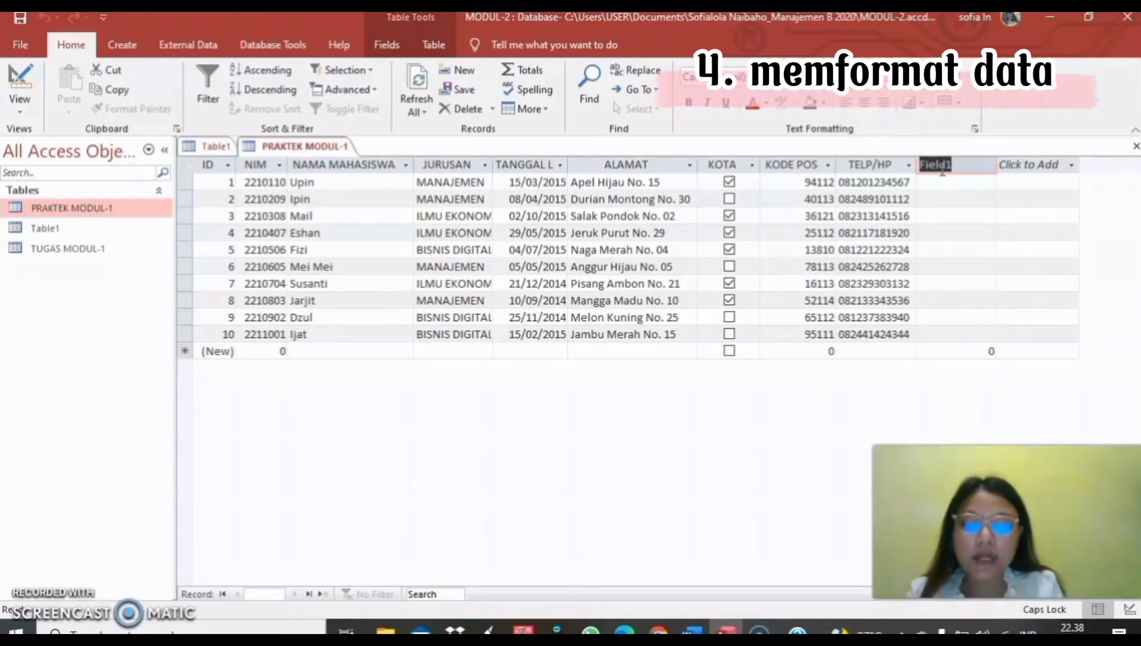
type("UKT")
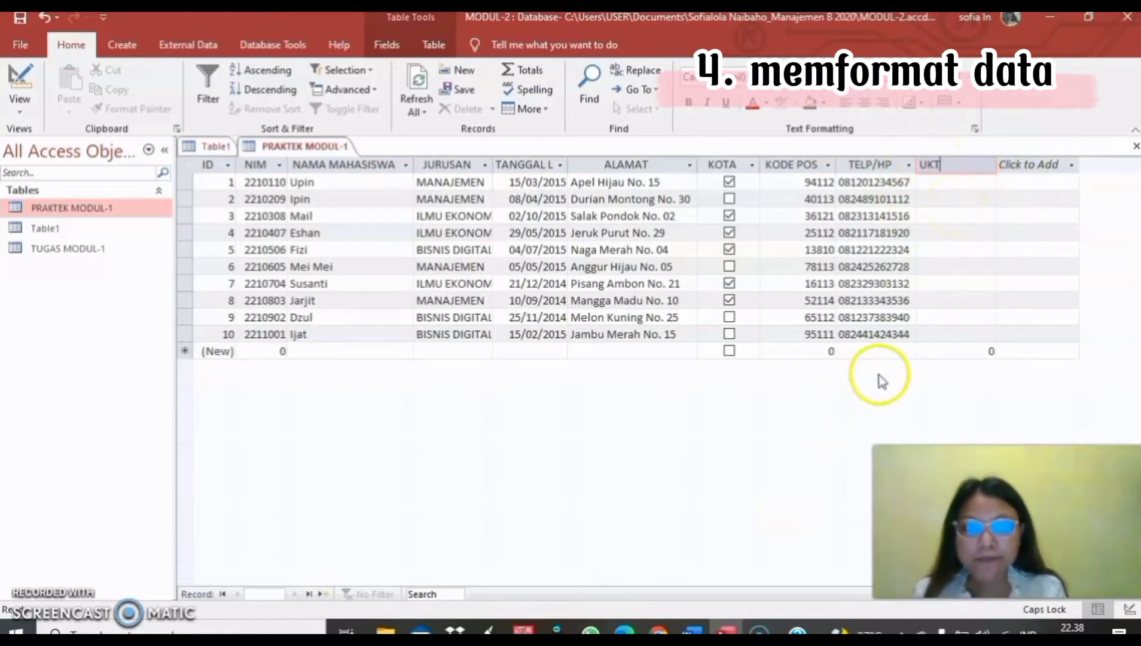
Set the UKT field's format to Currency in the table design, save the table and return to the datasheet
left_click(1128, 611)
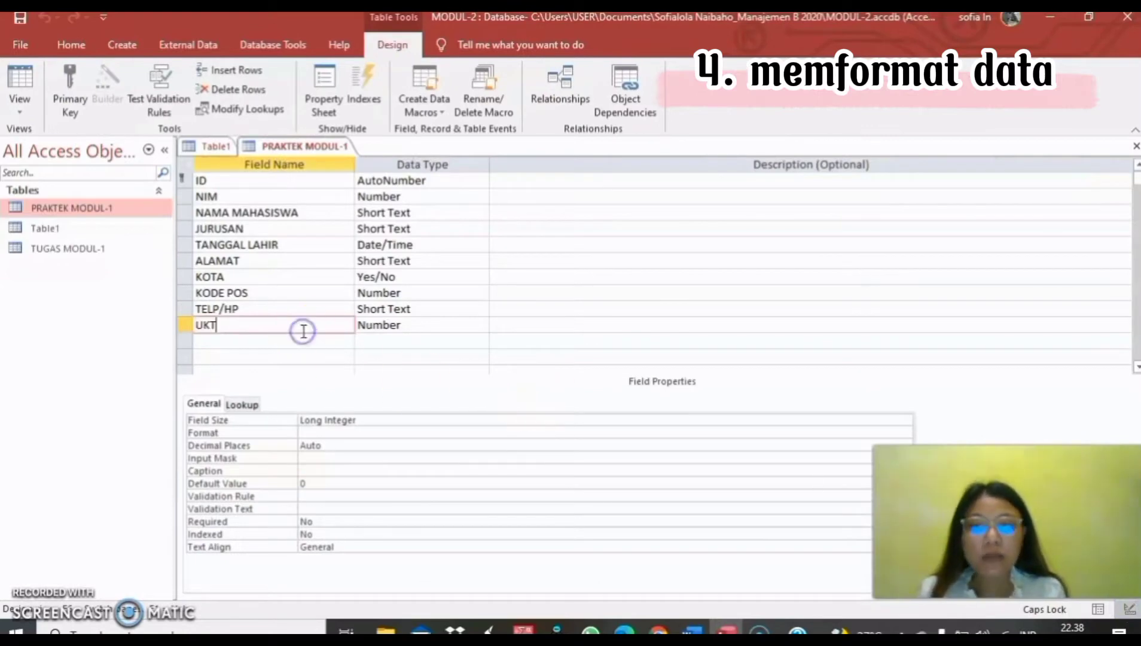
left_click(227, 326)
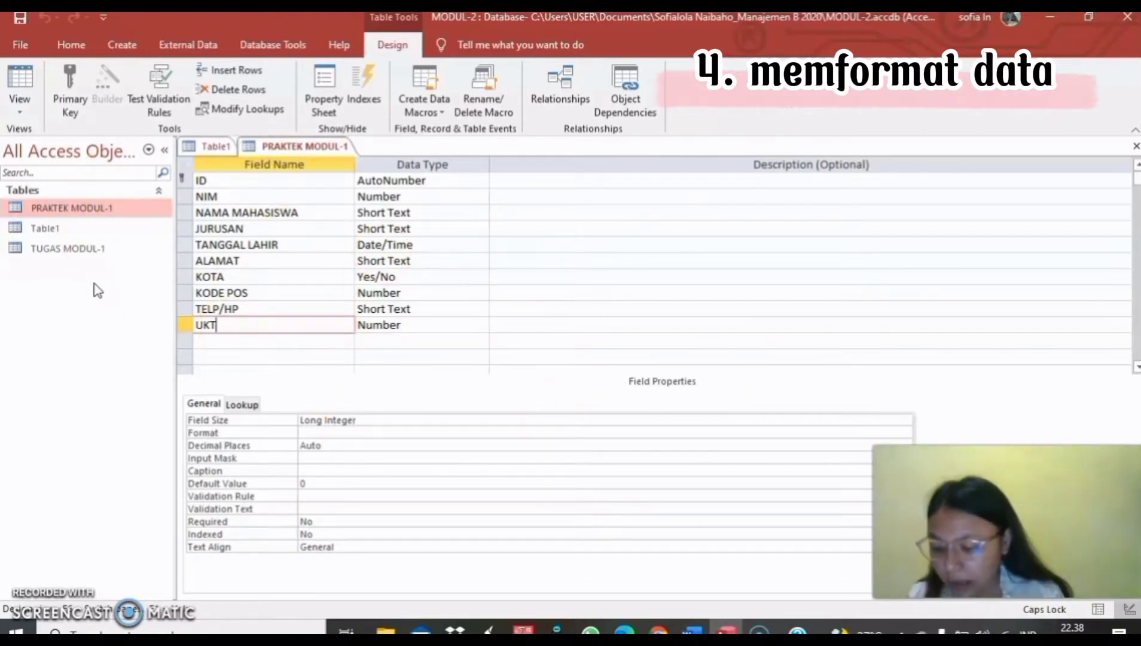
left_click(400, 325)
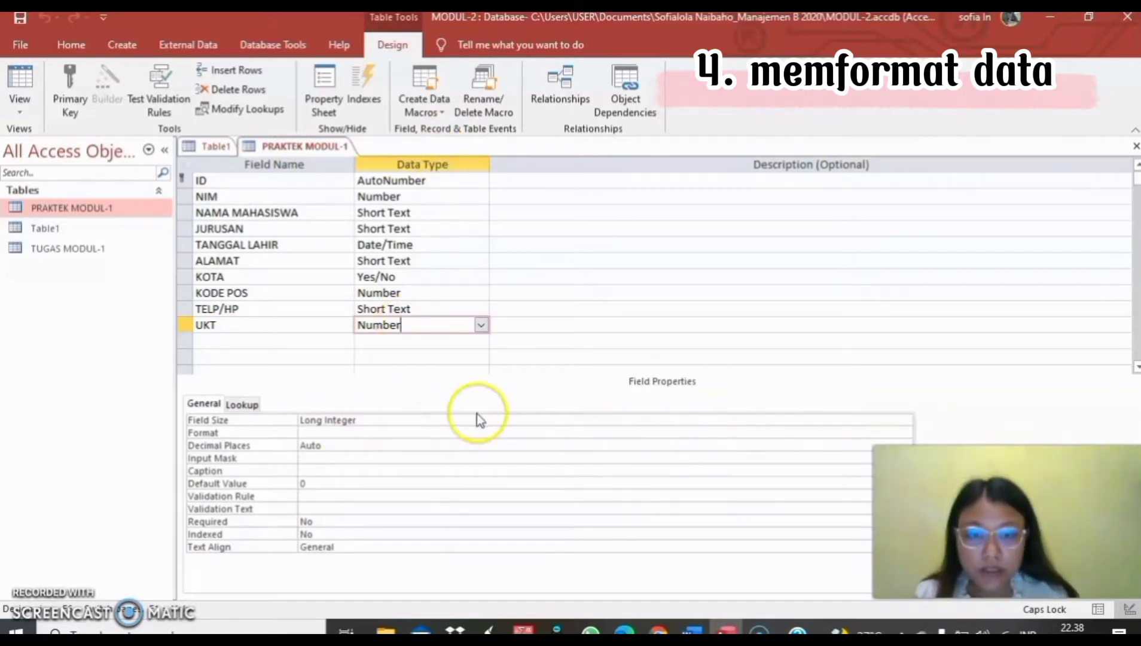
left_click(197, 433)
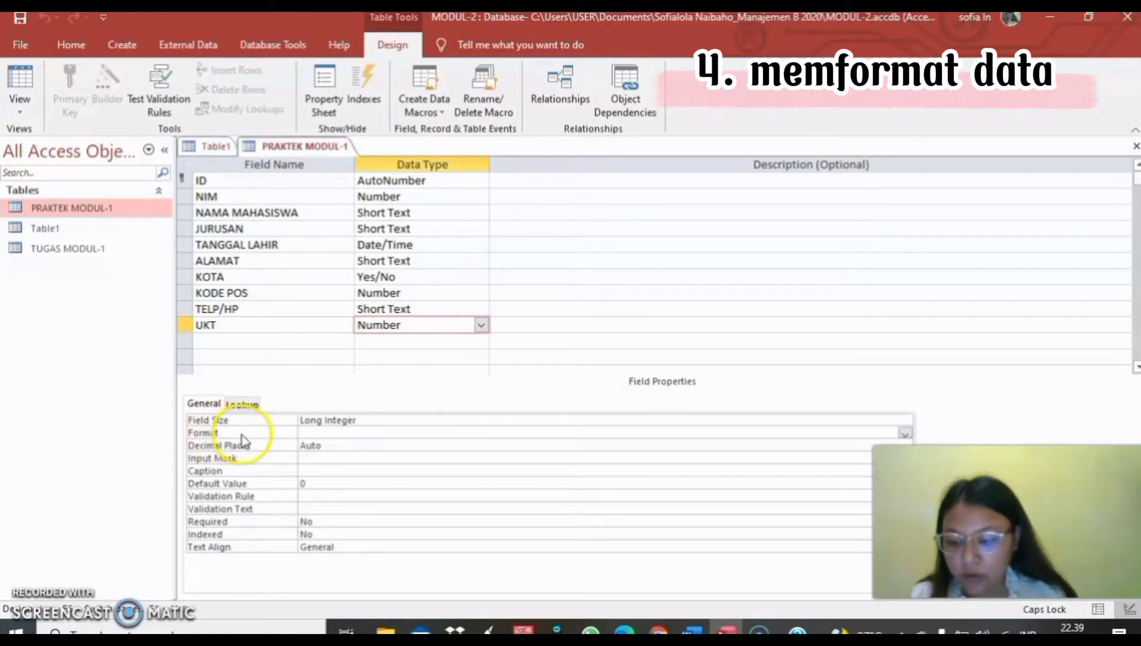
key("alt+Down")
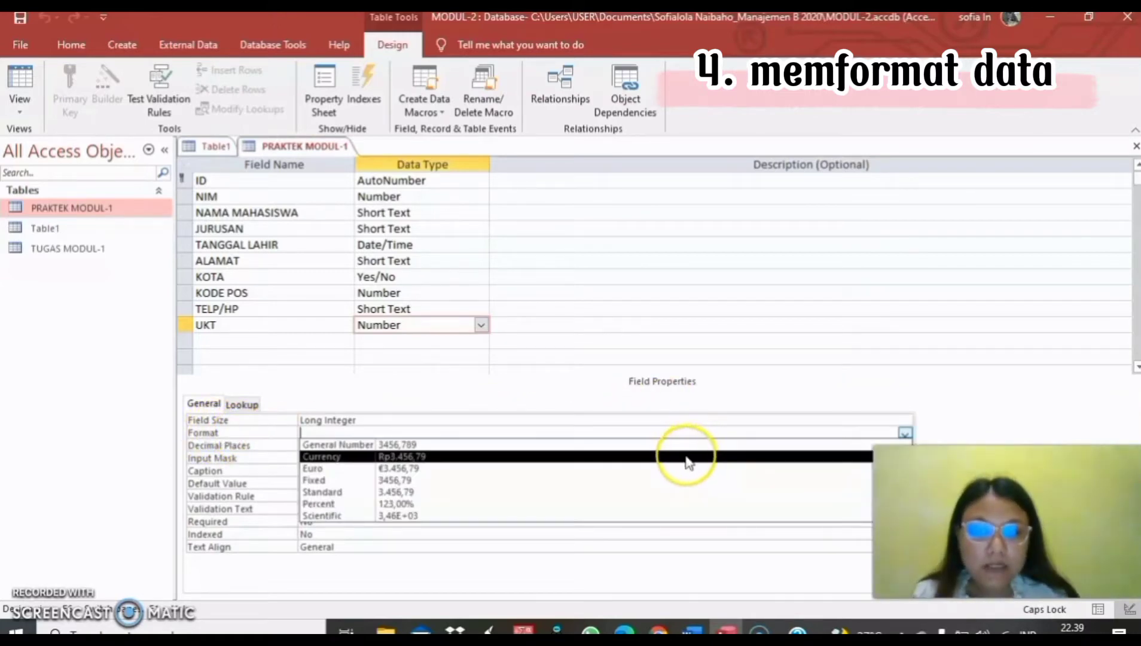
left_click(688, 457)
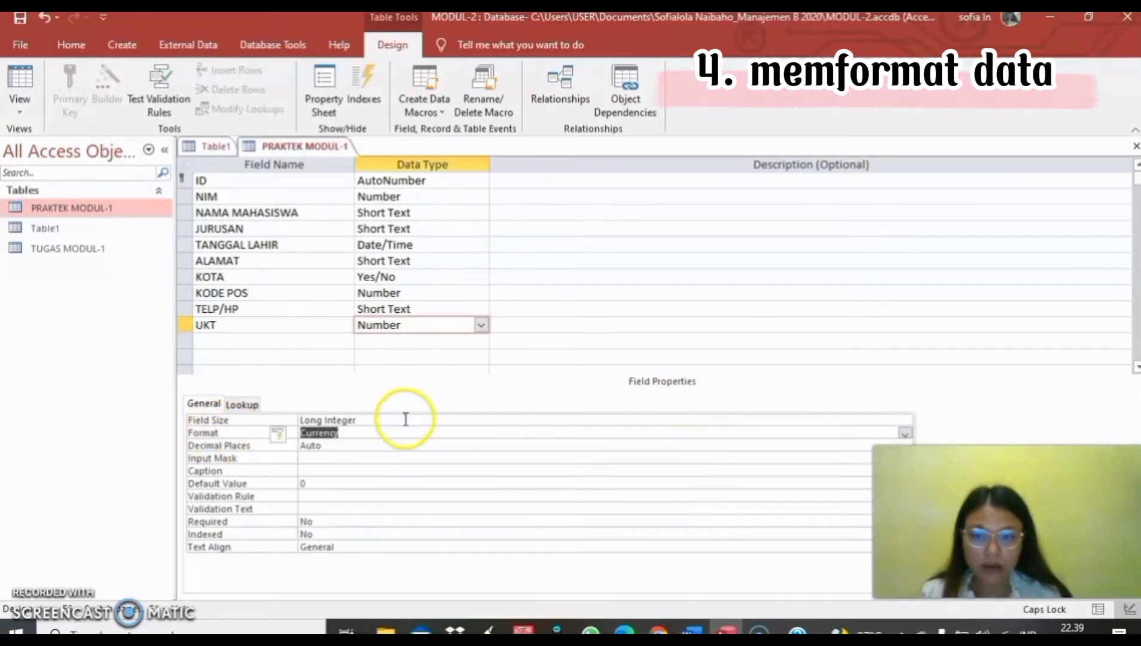
left_click(1103, 609)
left_click(529, 371)
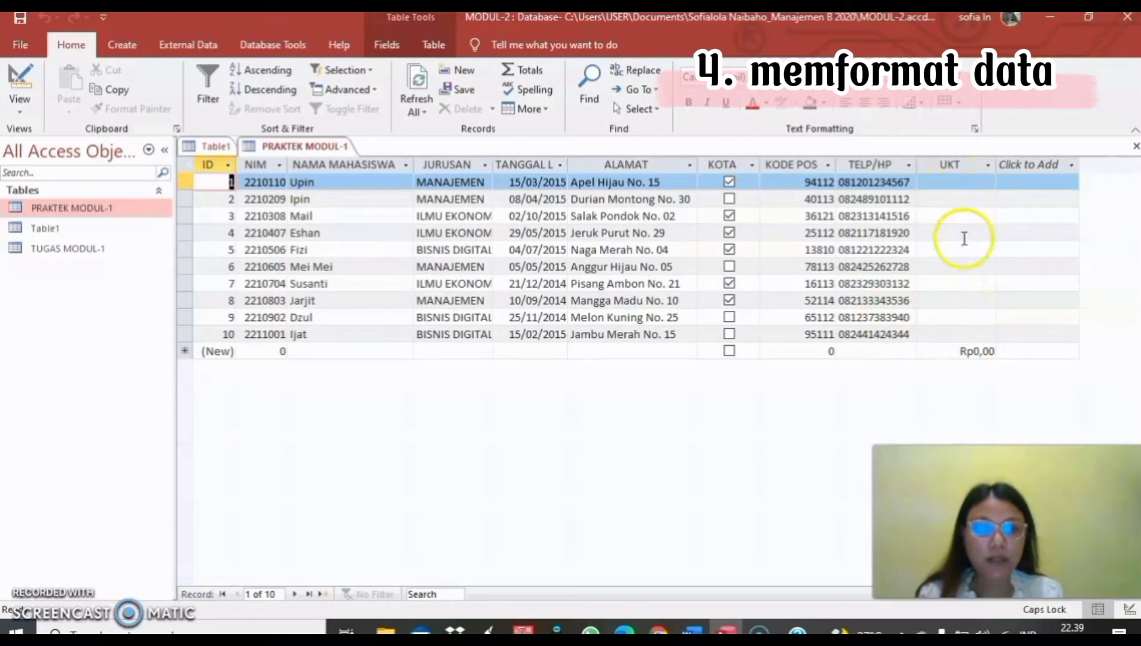
Enter UKT values of 2000000 for record 1 and 1500000 for record 2, and fit the UKT column width to its contents
left_click(966, 183)
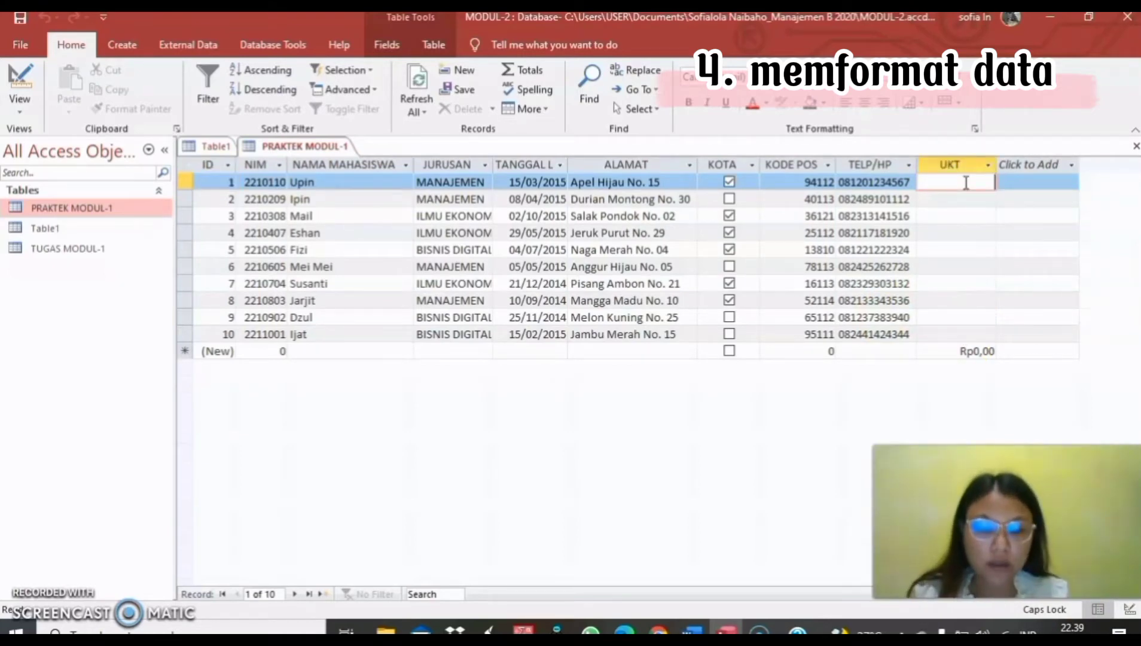
type("2000000")
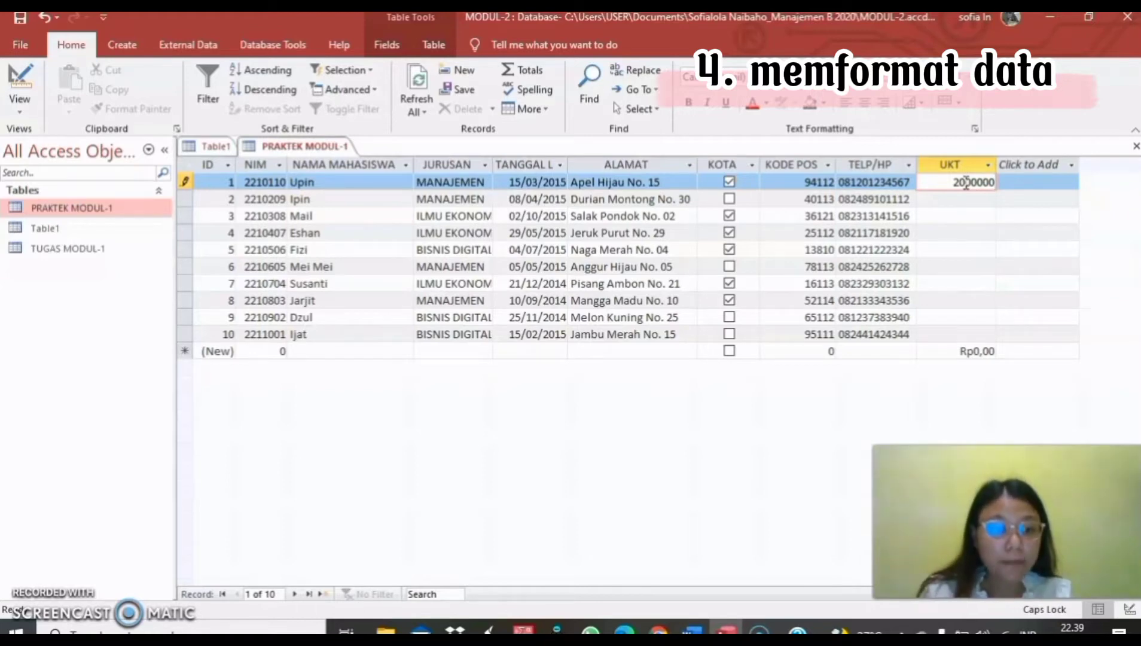
left_click(963, 198)
double_click(997, 164)
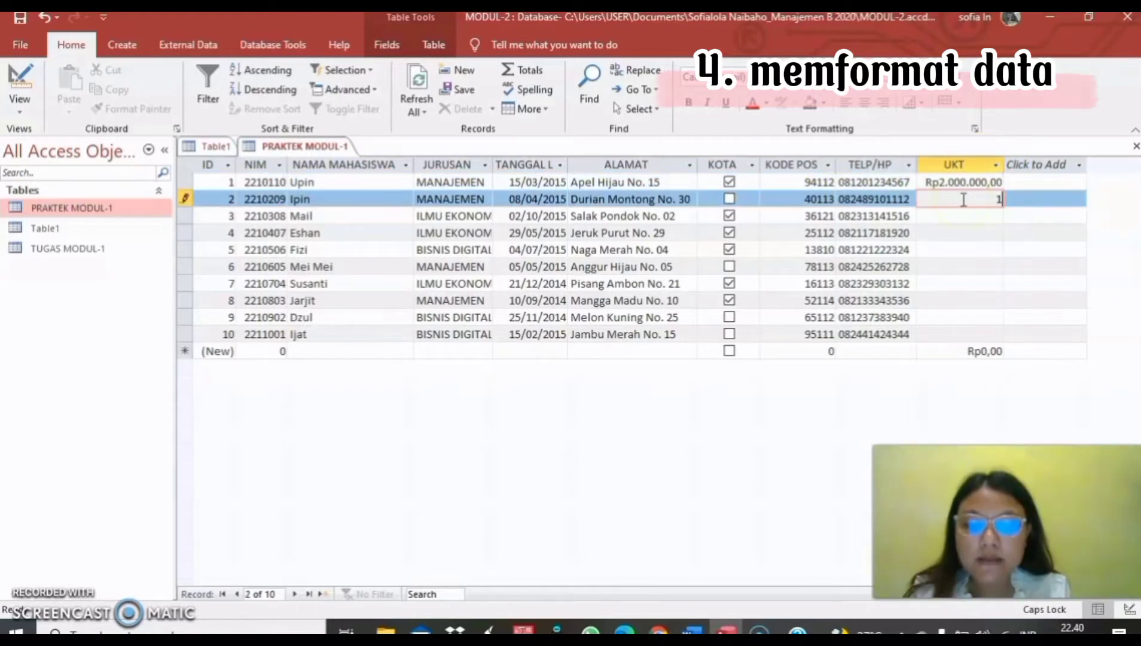
type("0000")
Set UKT to 3000000 for the record with ID 3 and 2500000 for the record with ID 4
left_click(966, 216)
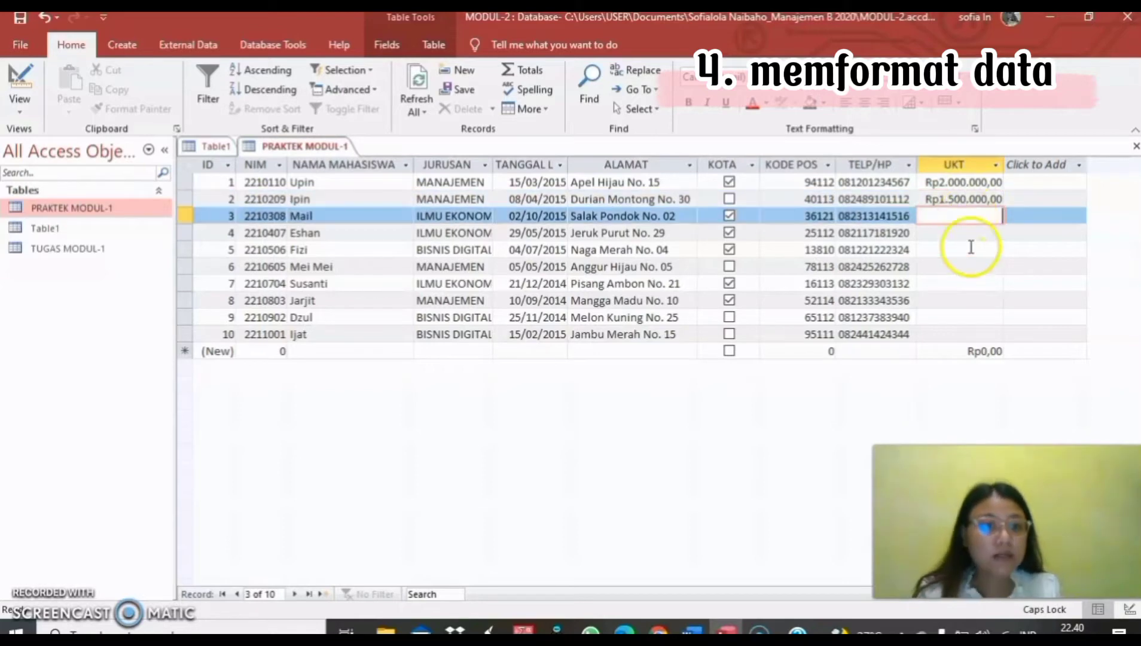
type("3.00")
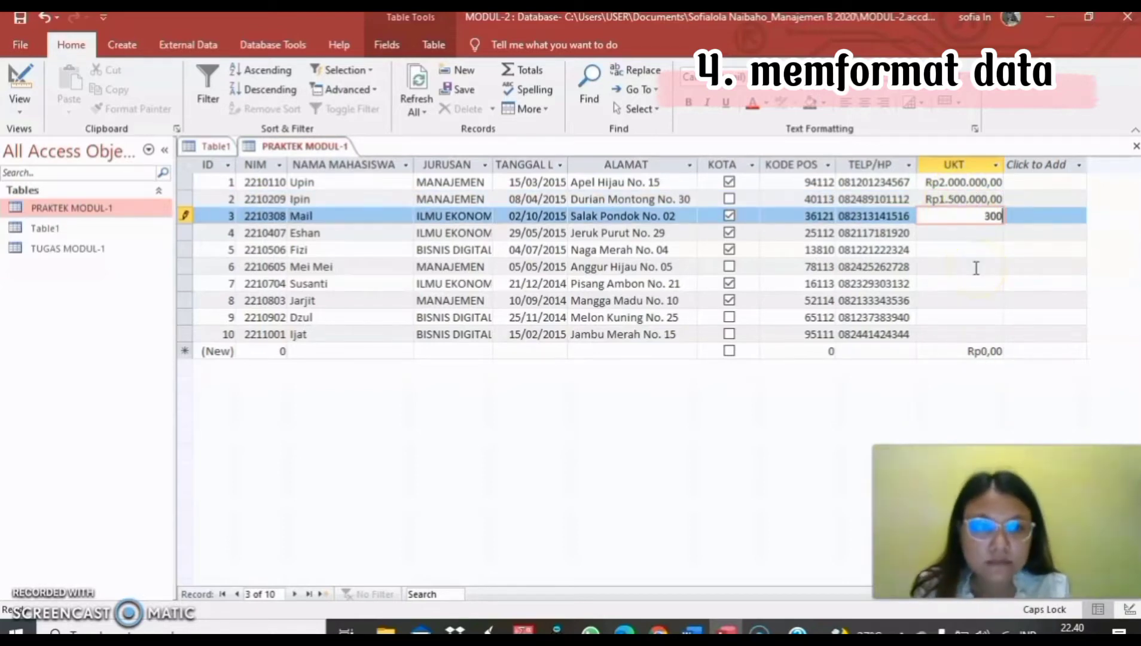
type("0.000")
key("Down")
type("2.500.000")
key("Down")
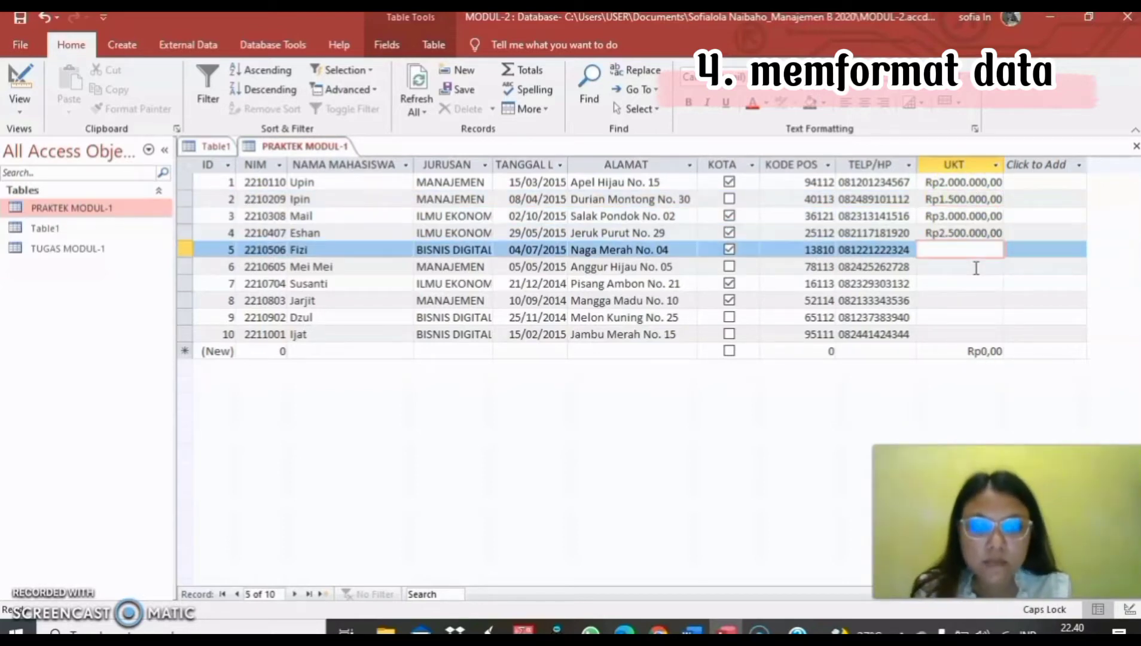
Set UKT to 3000000 for the record with ID 5 and 1500000 for the record with ID 6
type("3.000.000")
key("Down")
type("1.500.")
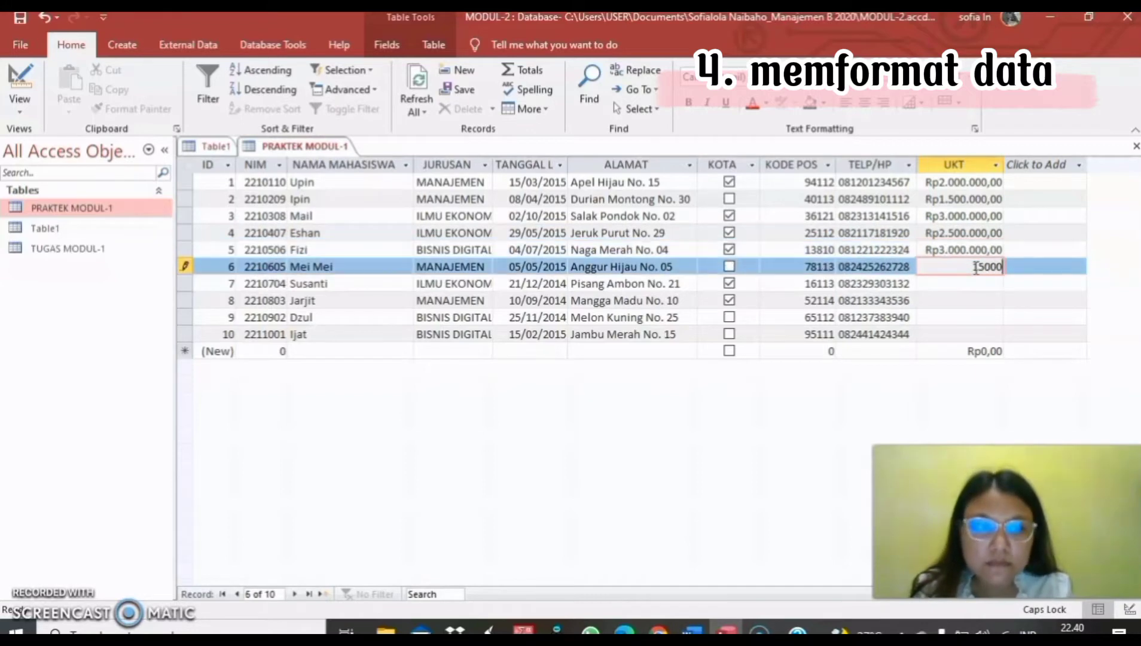
type("000,00")
key("Down")
Set UKT to 2500000 for the record with ID 7 and 2000000 for the record with ID 8
type("2.500.0")
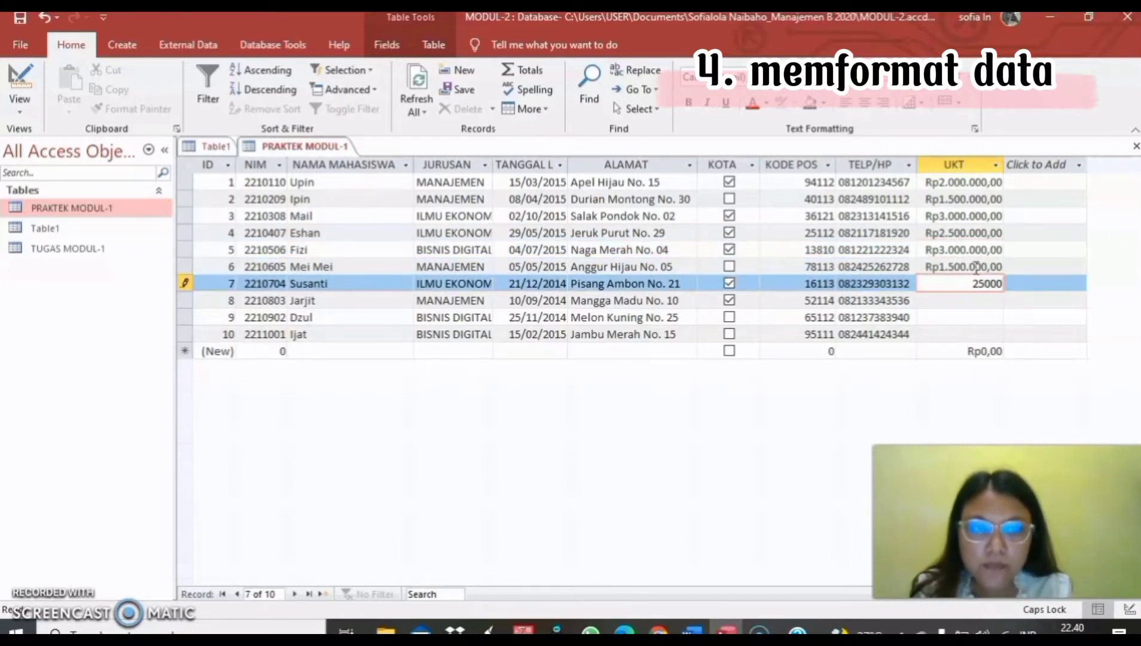
type("00")
key("Down")
key("Down")
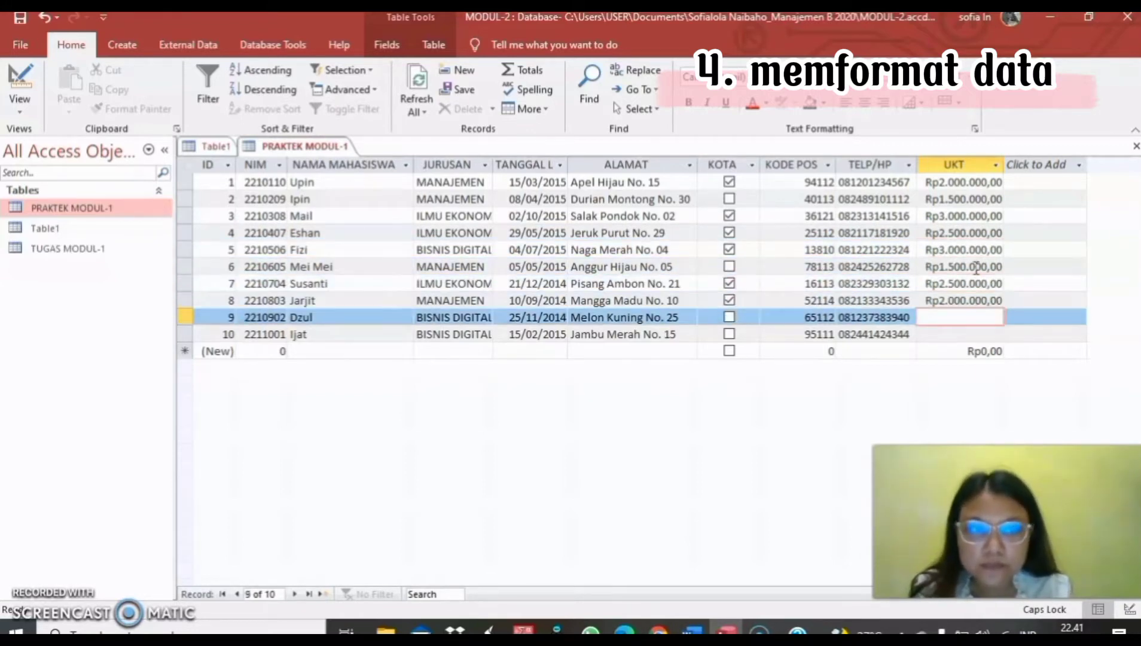
Set UKT to 1500000 for the record with ID 9 and 2000000 for the record with ID 10
type("1.500.000")
key("Down")
type("2.0")
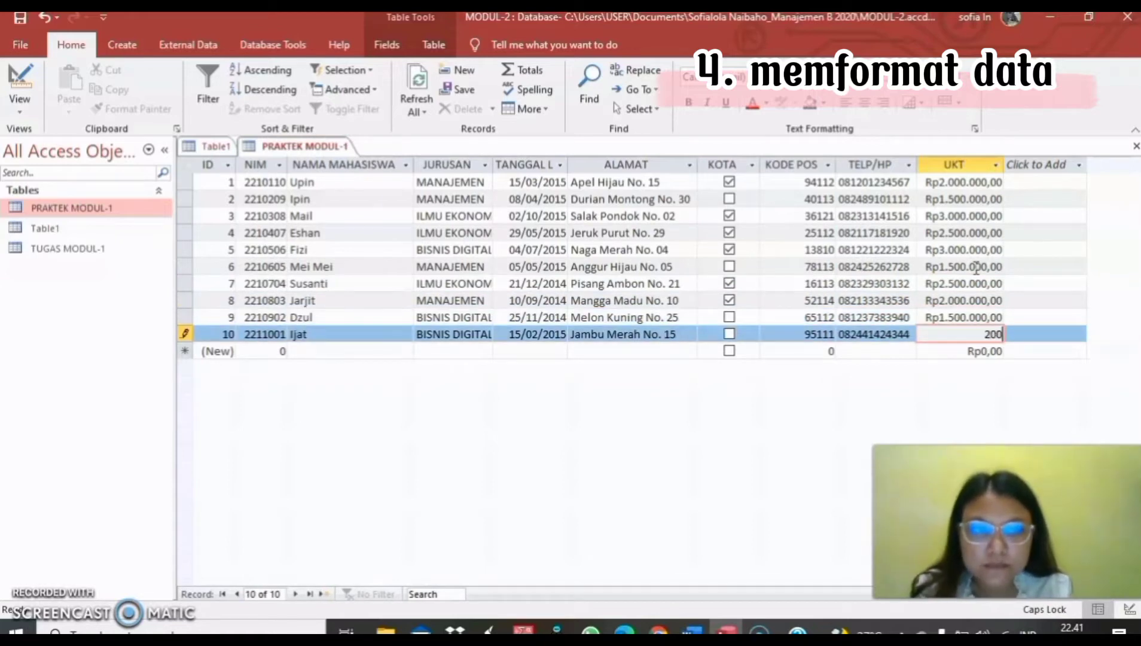
type("00.000")
key("Down")
Examine how the currency format displays the UKT values in several records
left_click(960, 196)
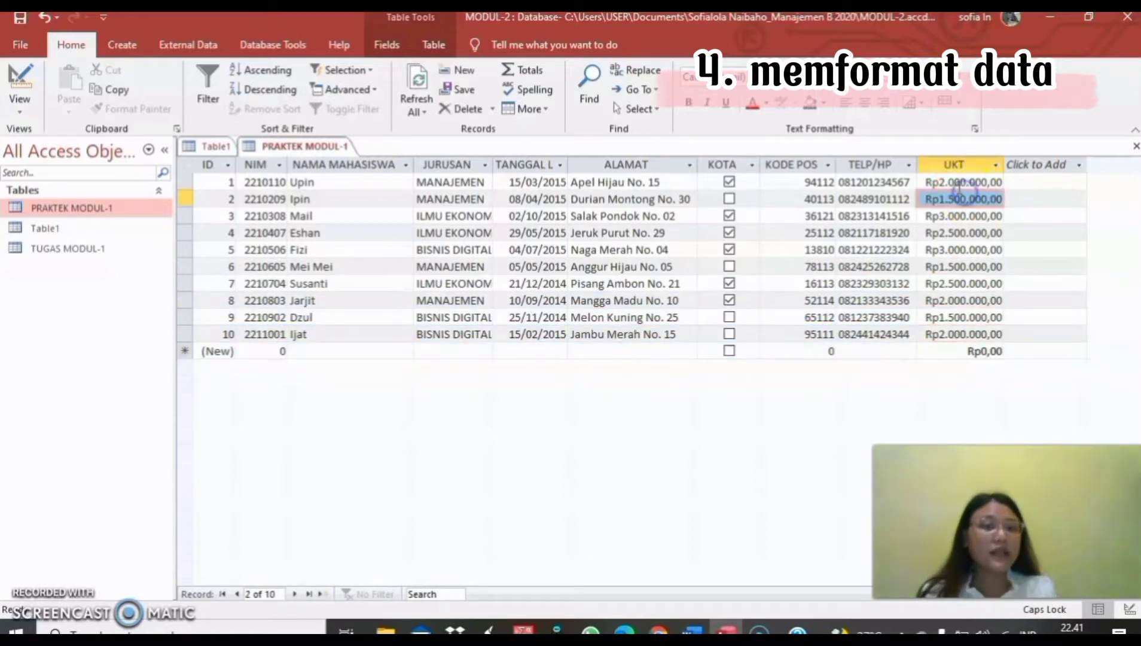
left_click(975, 181)
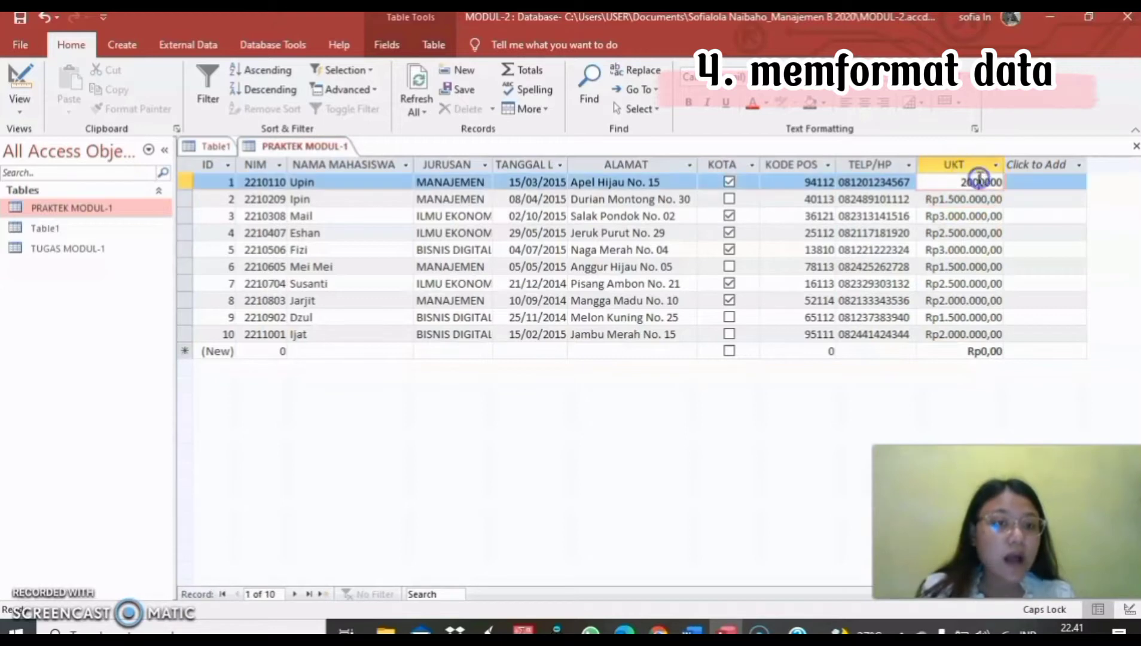
left_click(974, 215)
left_click(979, 245)
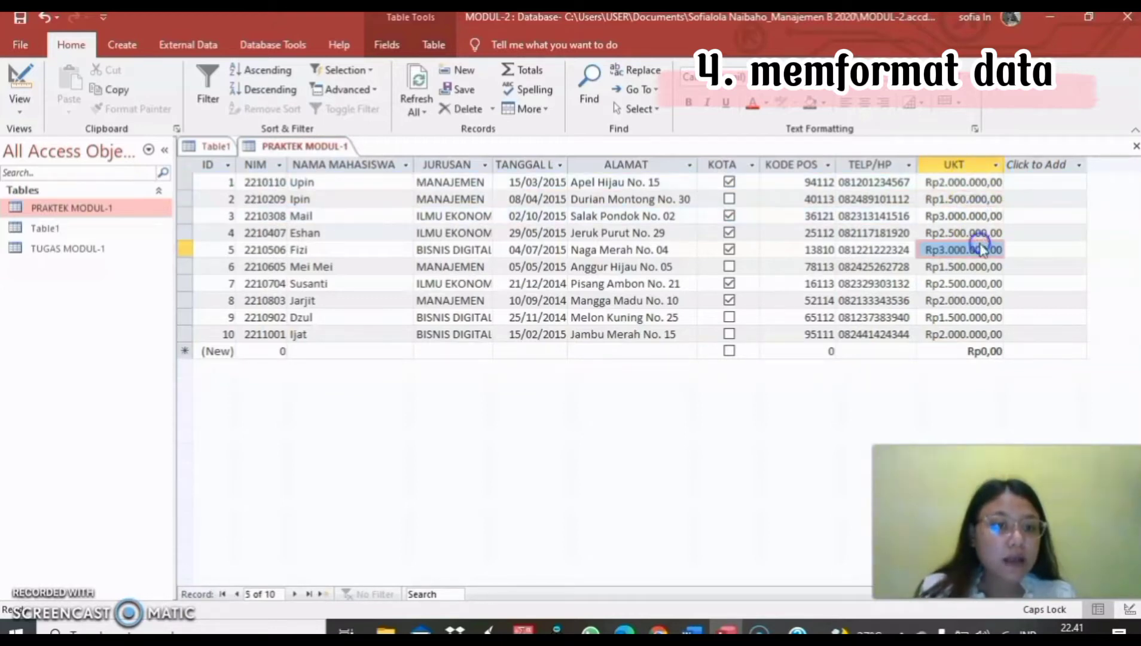
left_click(976, 198)
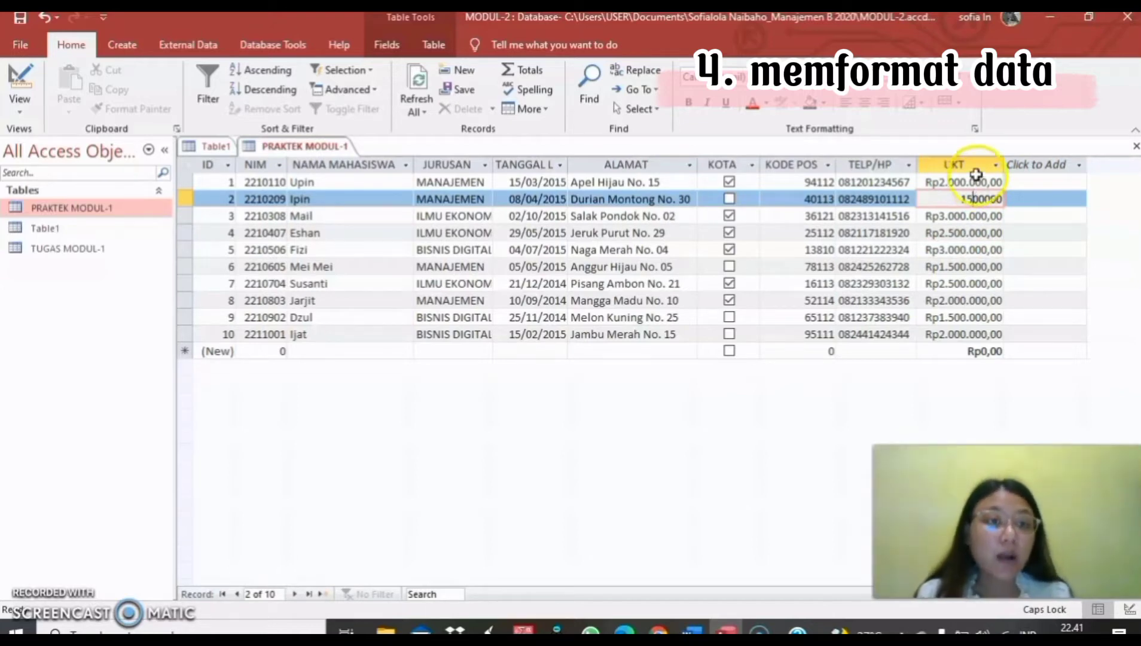
left_click(892, 214)
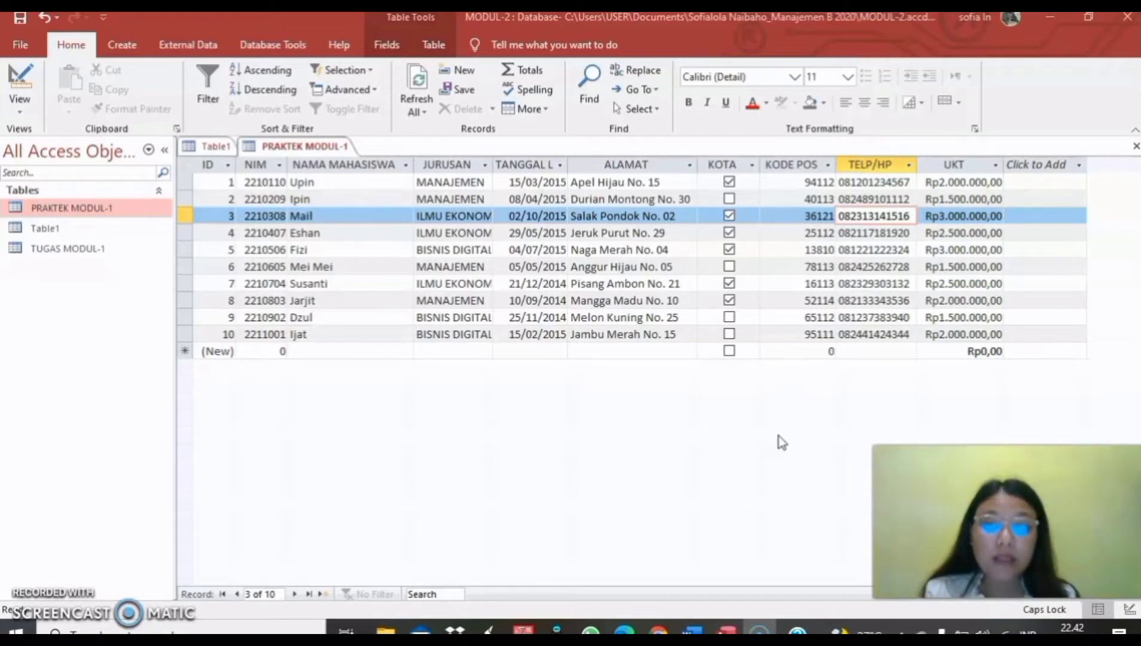
left_click(435, 394)
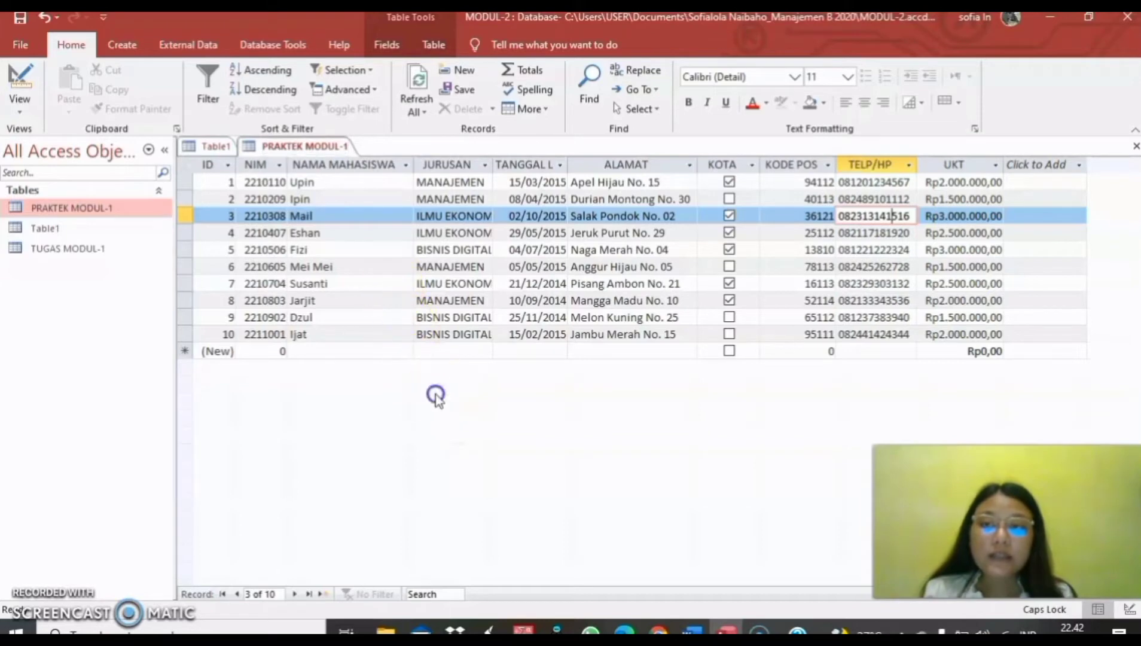
Close the PRAKTEK MODUL-1 table and save its layout changes
right_click(337, 146)
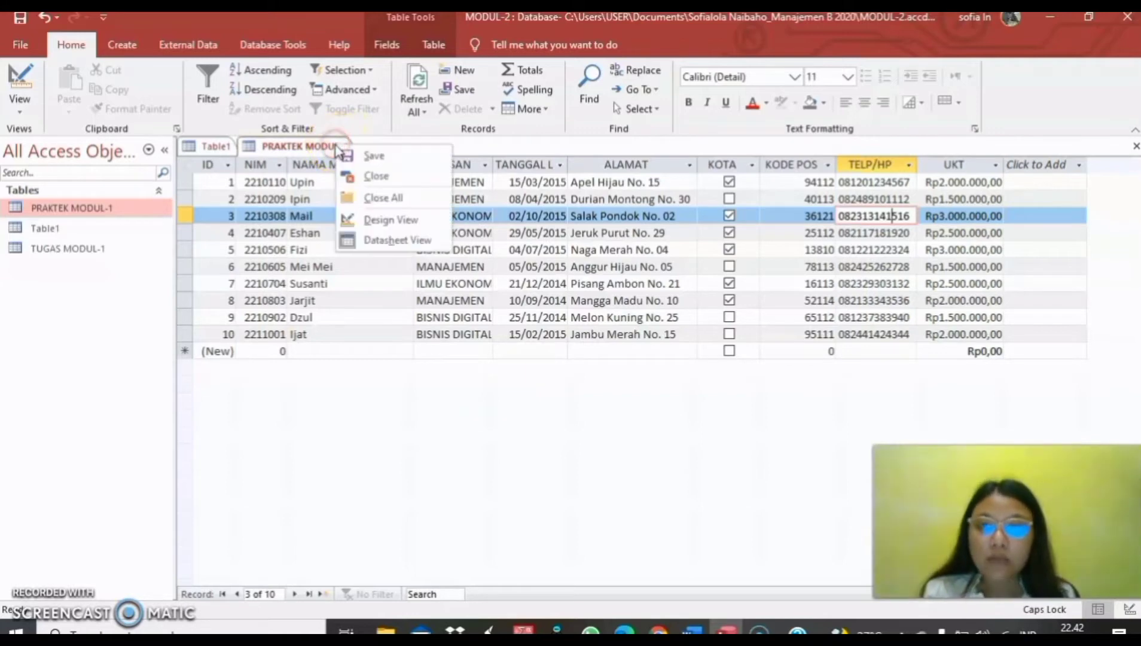
left_click(355, 177)
left_click(519, 365)
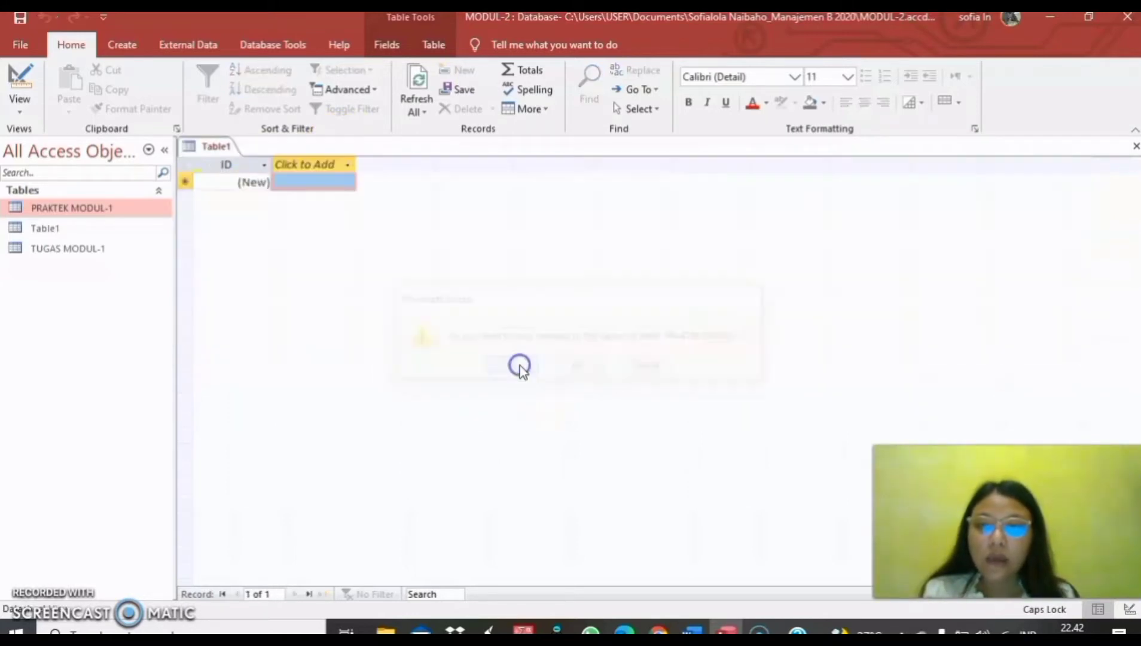
Rename the PRAKTEK MODUL-1 table as PRAKTEK MODUL-2 and open it
right_click(147, 212)
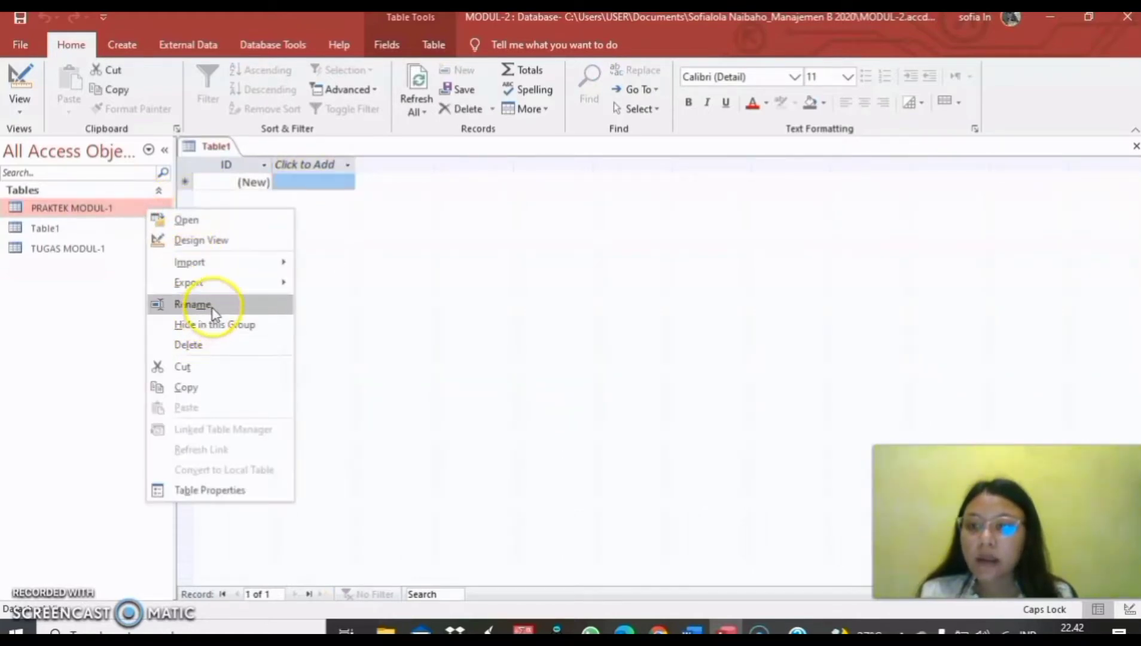
left_click(203, 305)
key("End")
key("BackSpace")
type("2")
left_click(135, 227)
double_click(133, 209)
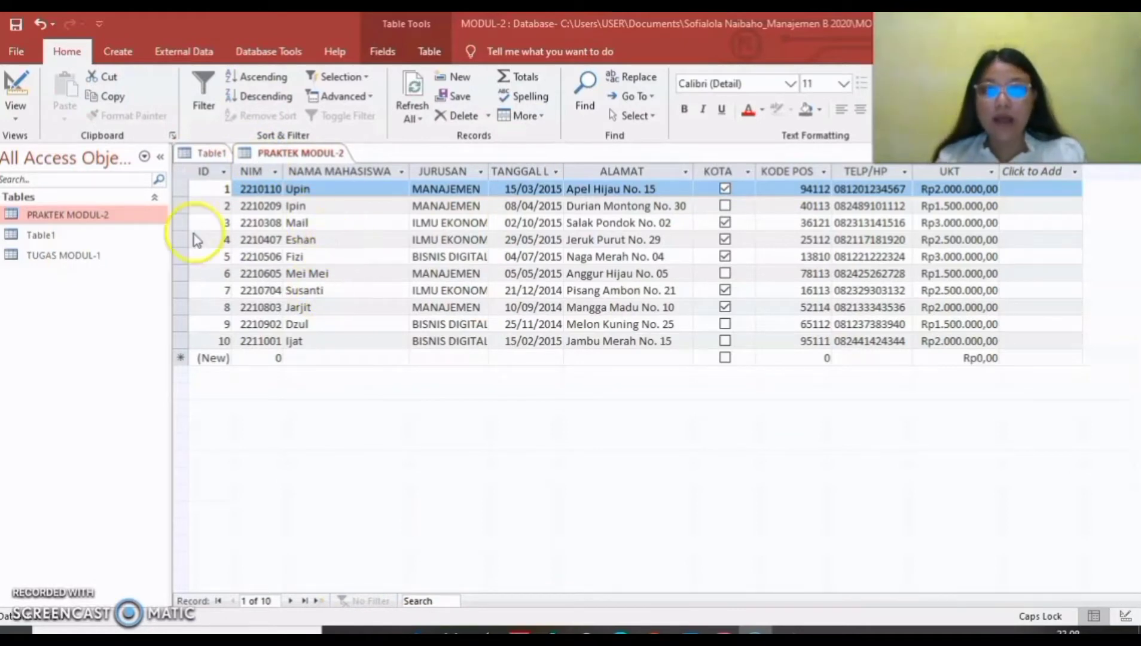
Hide the PRAKTEK MODUL-2 and TUGAS MODUL-1 tables in their group, and close the open PRAKTEK MODUL-2 table
right_click(136, 216)
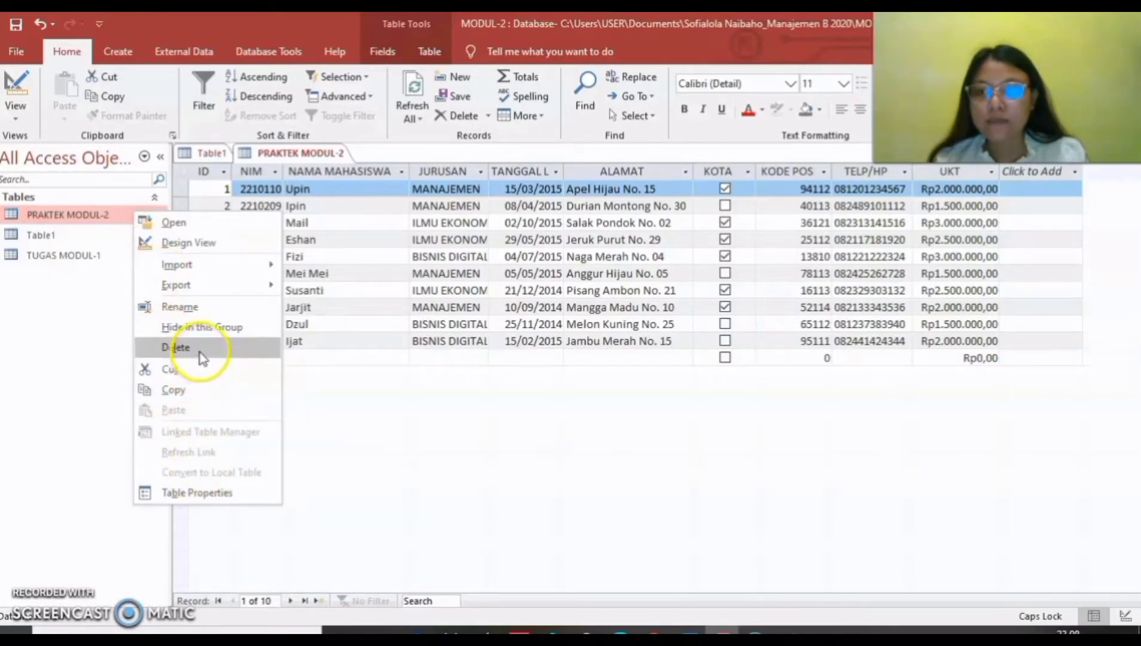
left_click(202, 327)
right_click(124, 241)
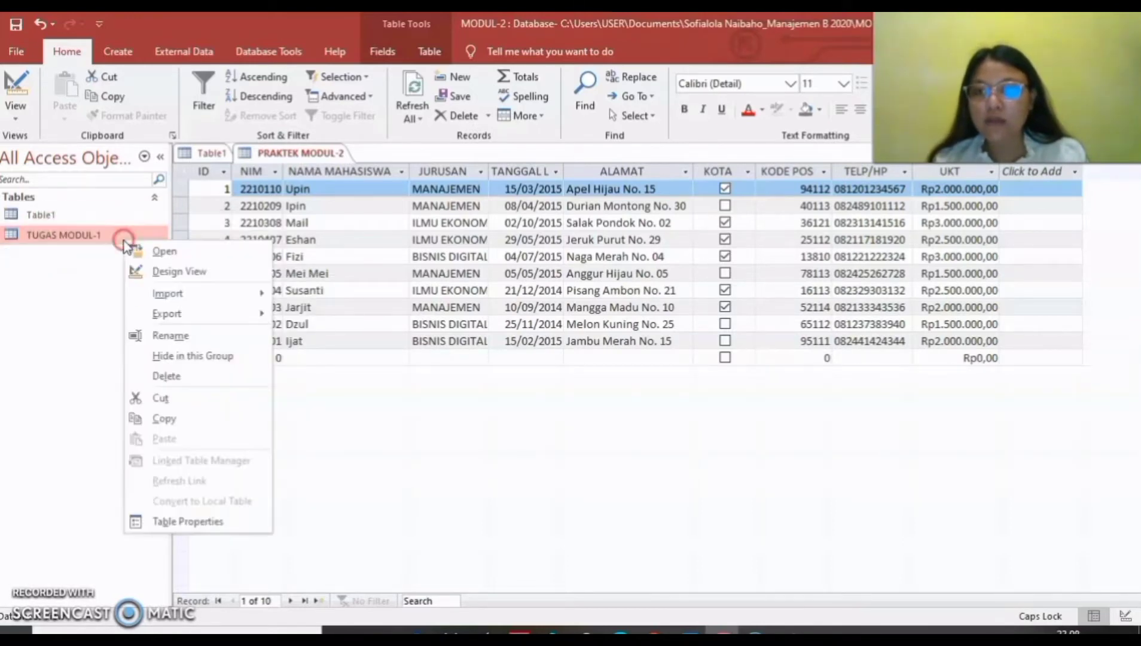
left_click(176, 357)
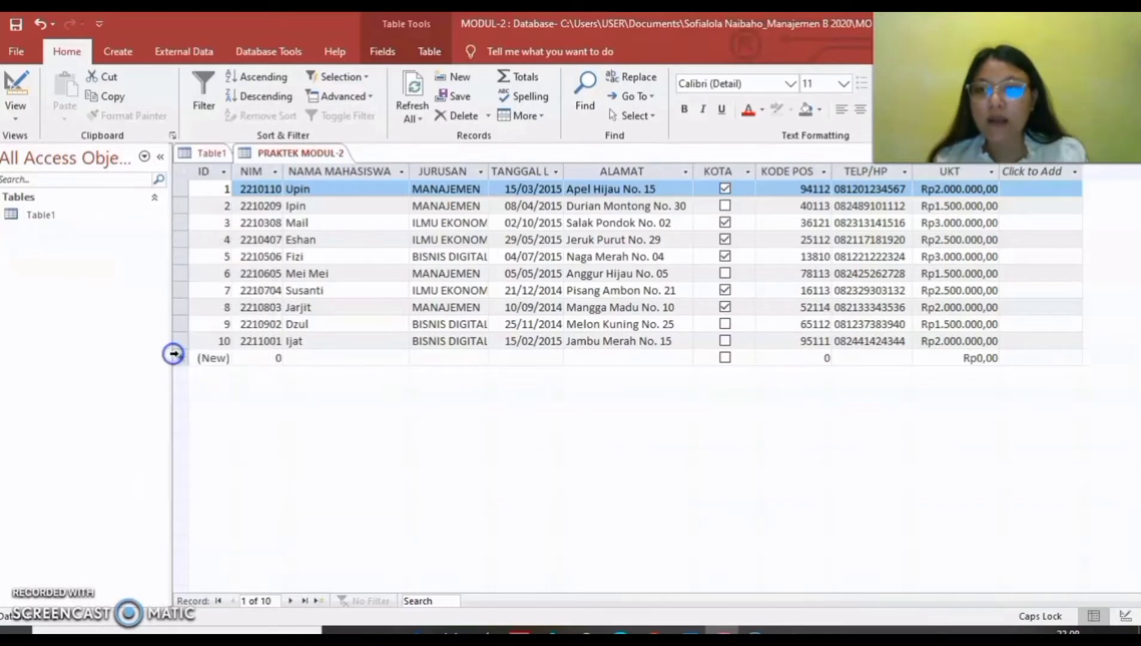
right_click(299, 156)
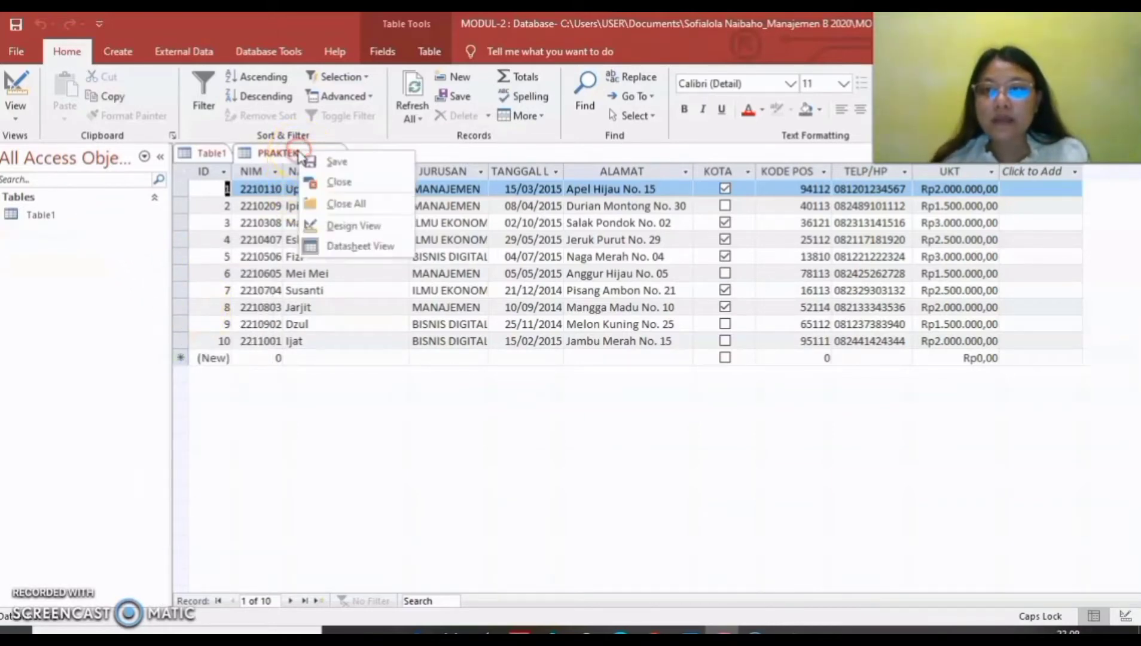
left_click(323, 180)
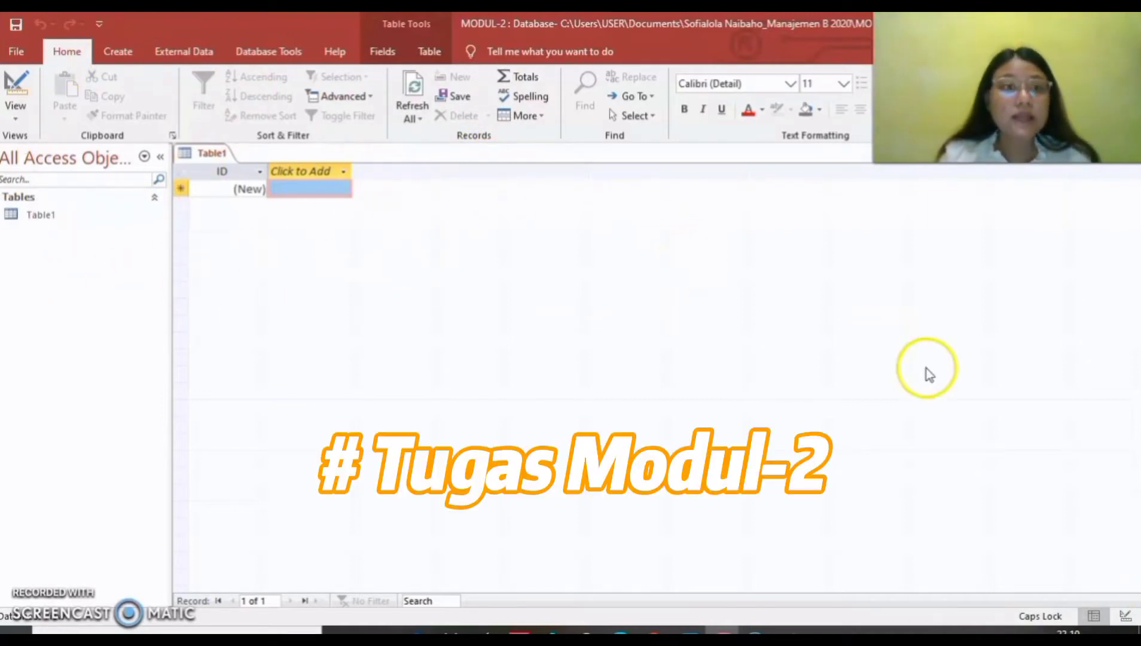
Switch Table1 to Design View, saving the table as DATA BARANG
left_click(1125, 615)
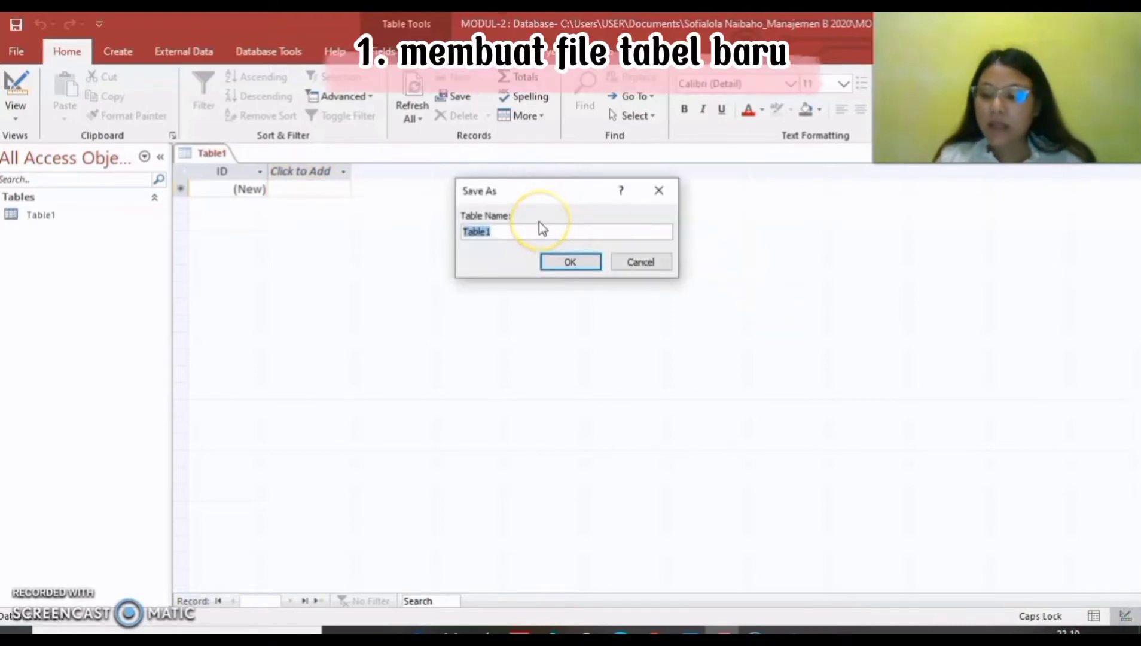
type("DATA BARANG")
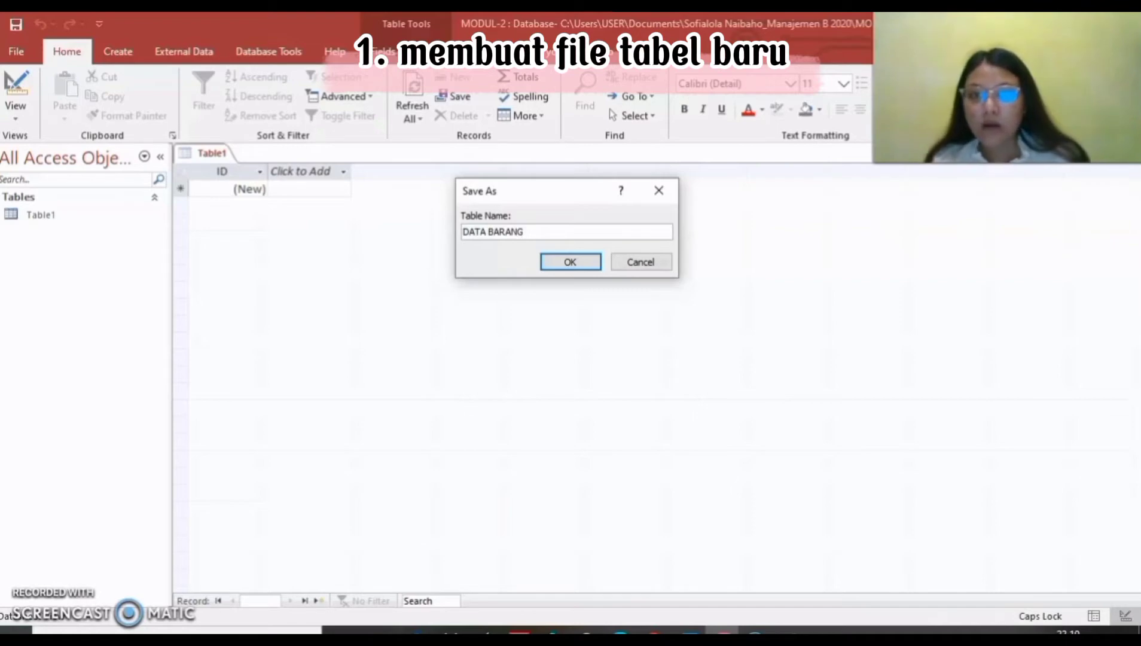
left_click(583, 264)
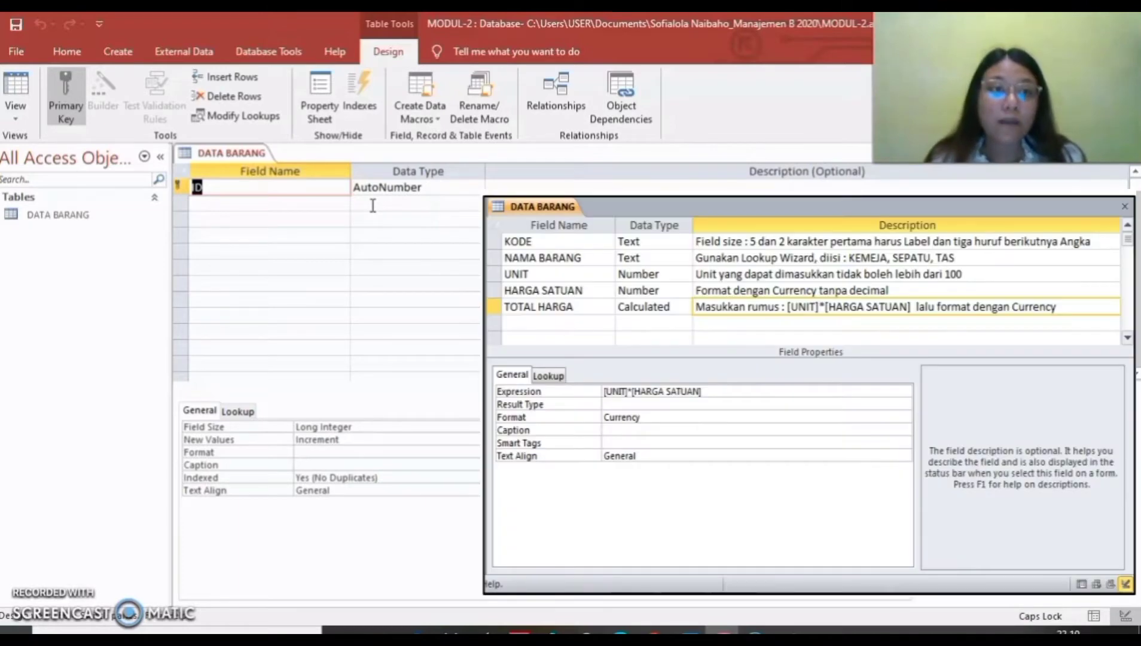
Rename the ID field of the DATA BARANG table as KODE
left_click(286, 191)
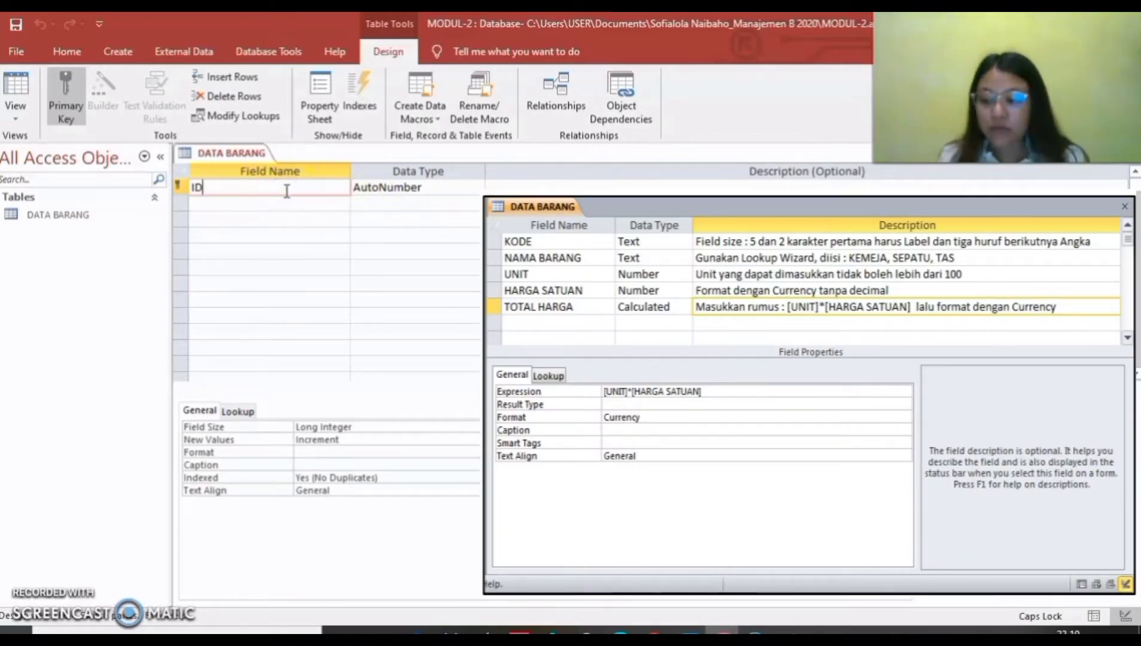
key("BackSpace")
key("BackSpace")
type("KODE")
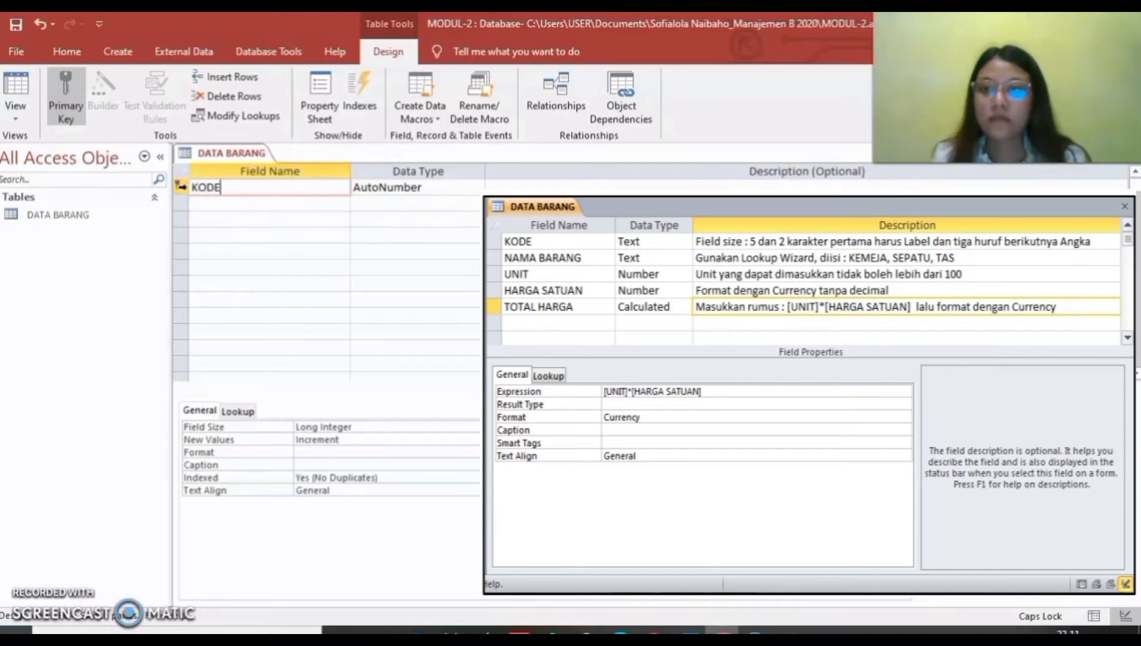
Add the fields NAMA BARANG, UNIT, HARGA SATUAN and TOTAL HARGA below KODE
left_click(201, 202)
type("NAMA BARANG")
key("Down")
type("UNIT")
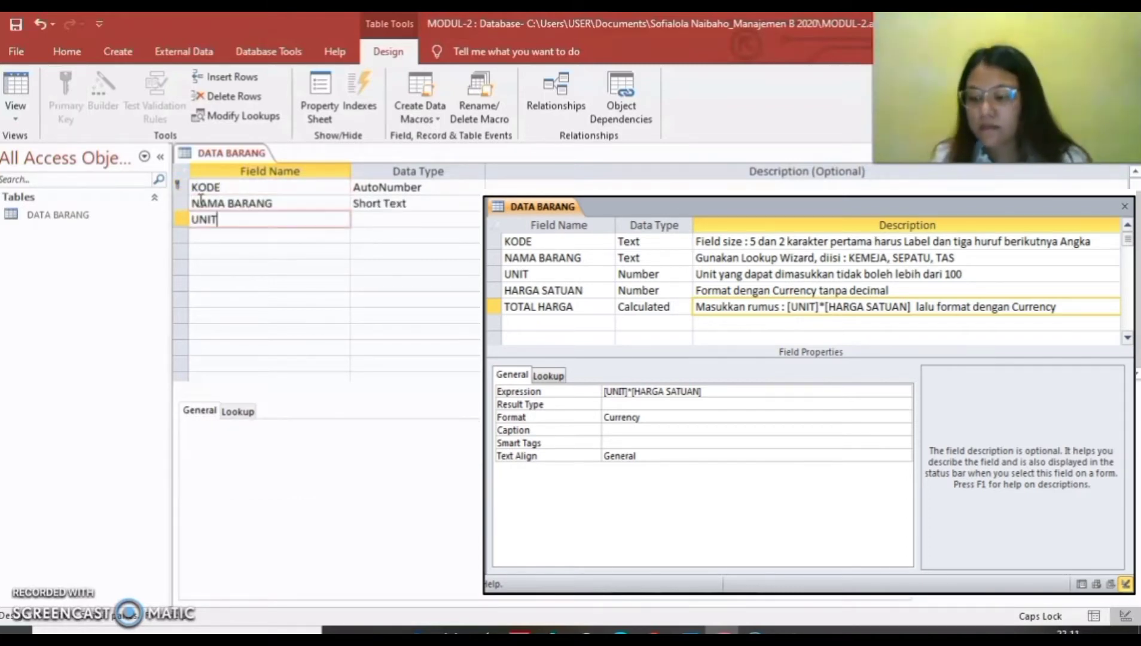
key("Down")
type("HARGA SATUAN")
key("Down")
type("TOTAL HARGA")
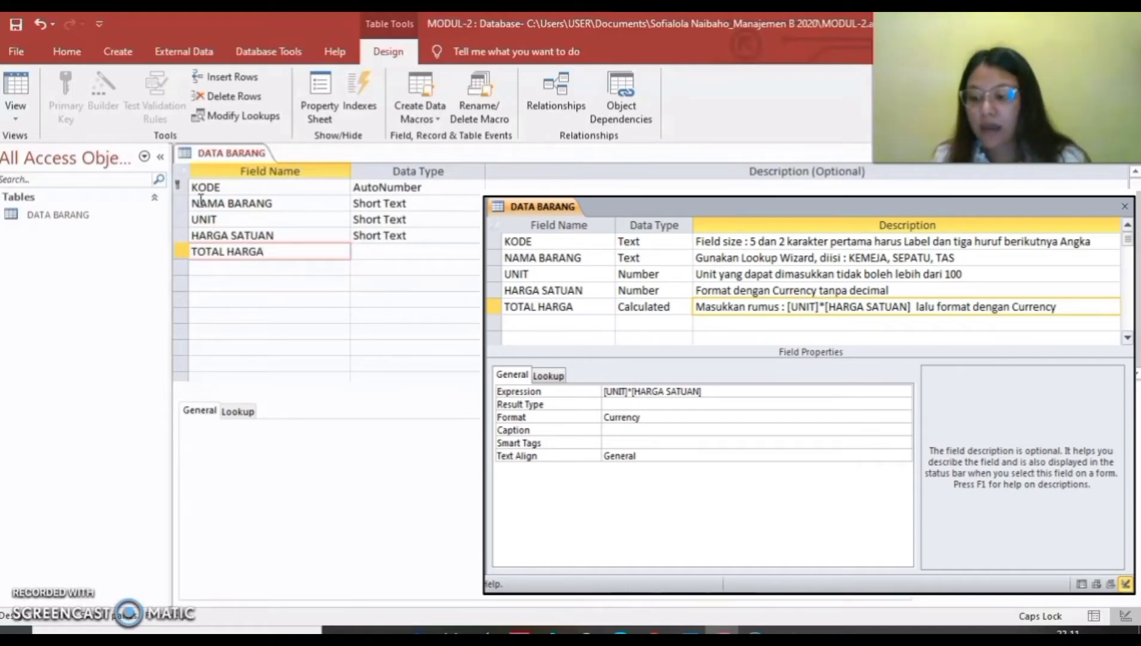
Enter the KODE field's description as "Field size : 5 dan 2 karakter pertama harus Label dan tiga huruf berikutnya Angka"
left_click(202, 188)
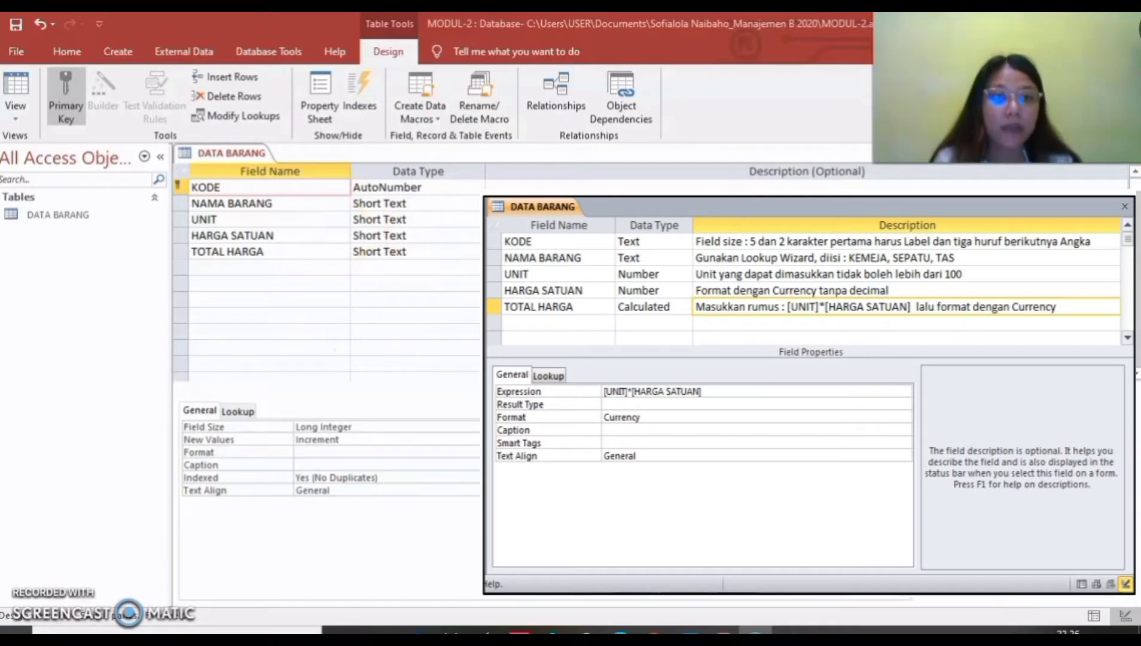
left_click(553, 185)
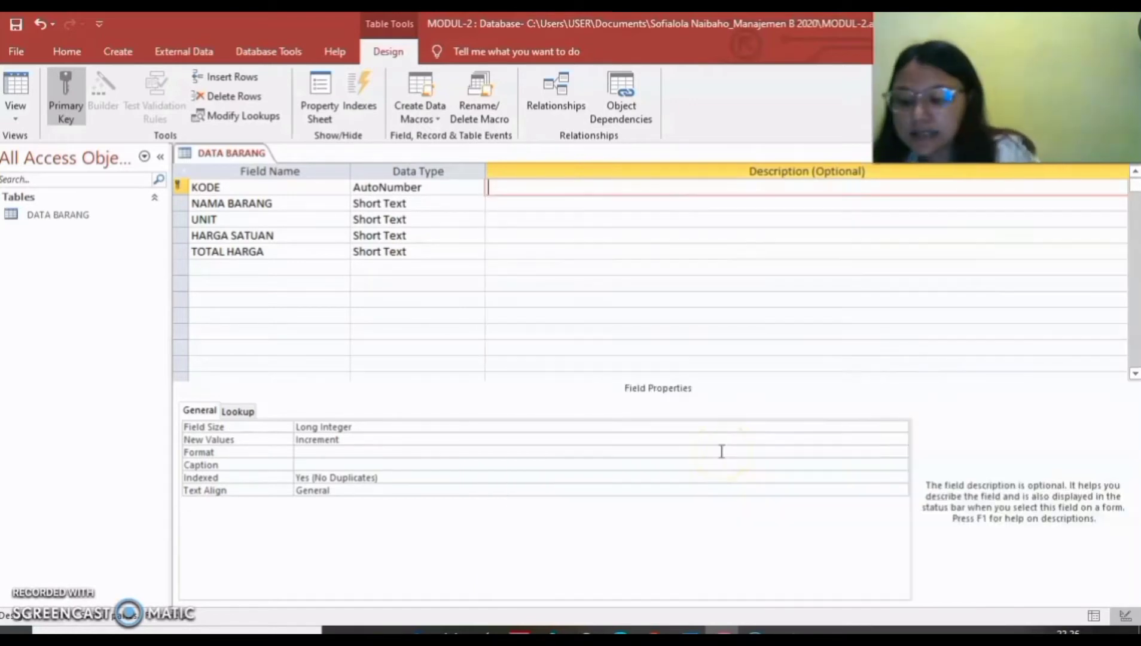
type("Field size : 5 d")
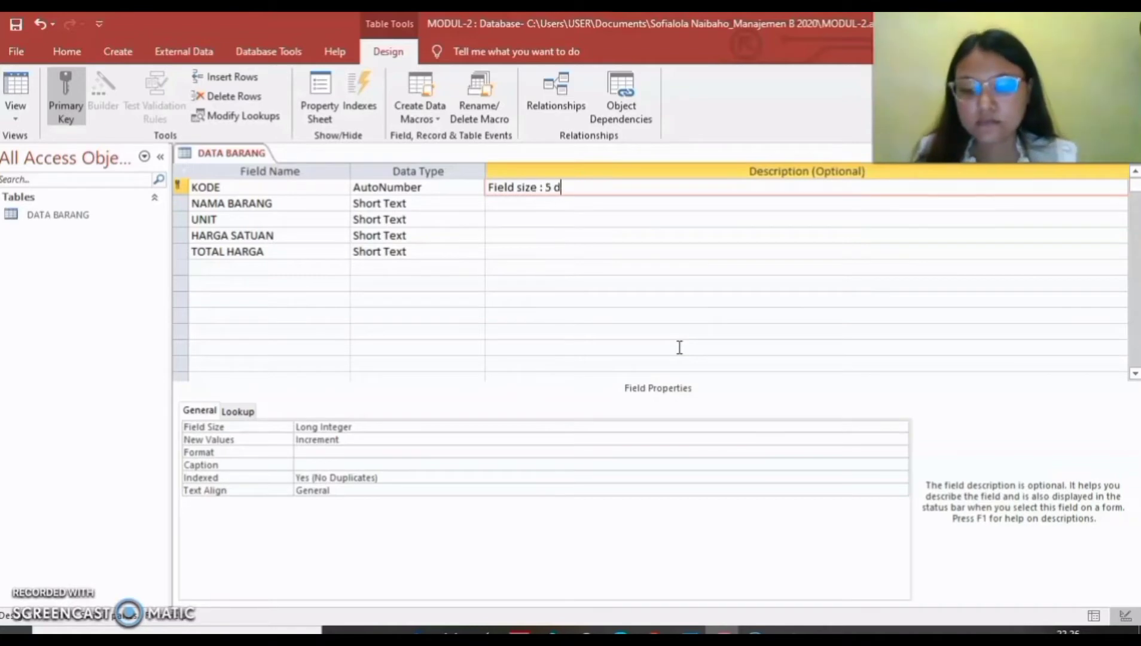
type("an 2 karakter pertama harus label")
key("BackSpace")
key("BackSpace")
key("BackSpace")
key("BackSpace")
key("BackSpace")
type("Label dan tiga huruf berikutnya Angka")
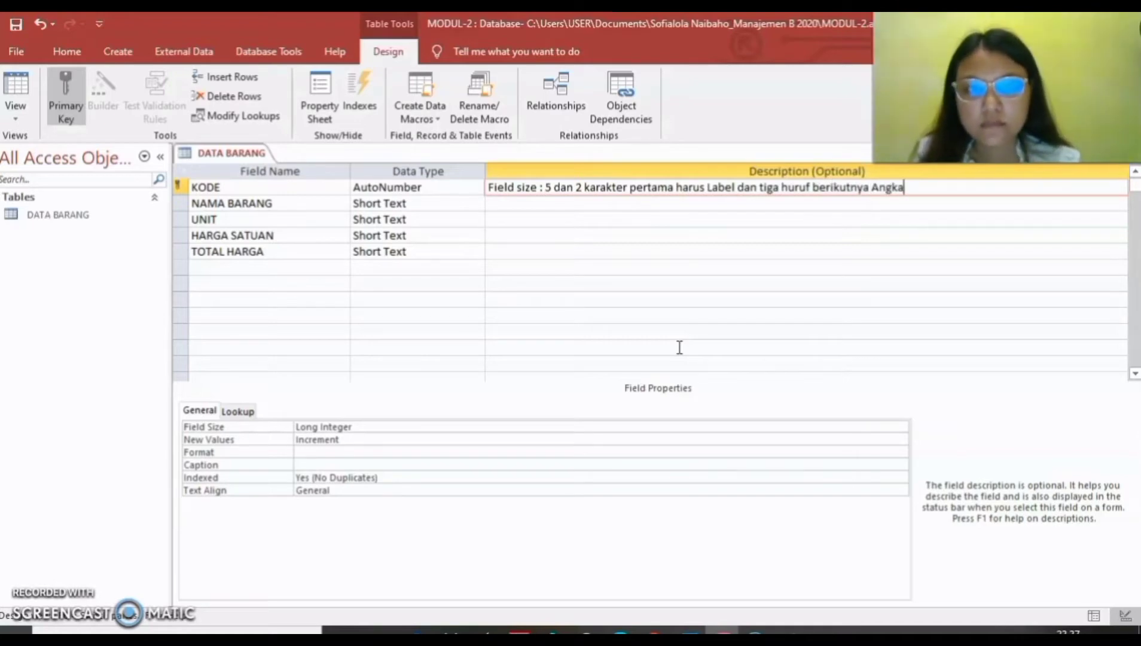
Fill in the remaining fields' descriptions, with TOTAL HARGA reading "Masukkan rumus: [UNIT]*[HARGA SATUAN] lalu format dengan Currency"
key("Down")
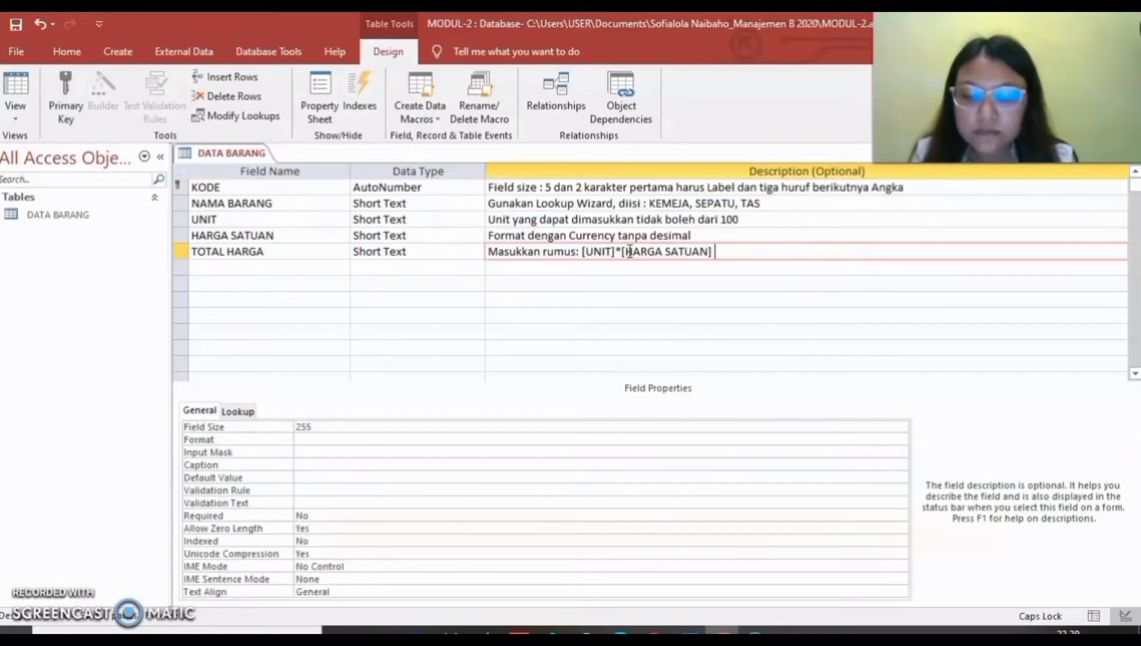
type("I")
key("Caps_Lock")
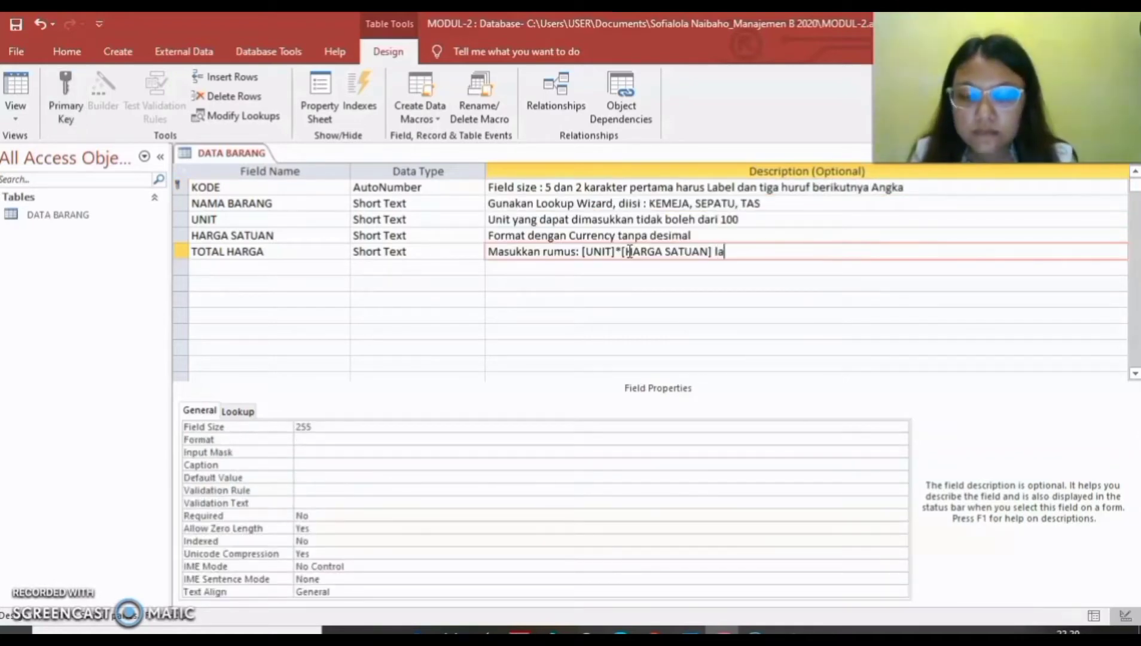
key("BackSpace")
key("BackSpace")
key("BackSpace")
key("BackSpace")
key("BackSpace")
key("BackSpace")
key("BackSpace")
key("BackSpace")
key("BackSpace")
key("BackSpace")
key("BackSpace")
key("BackSpace")
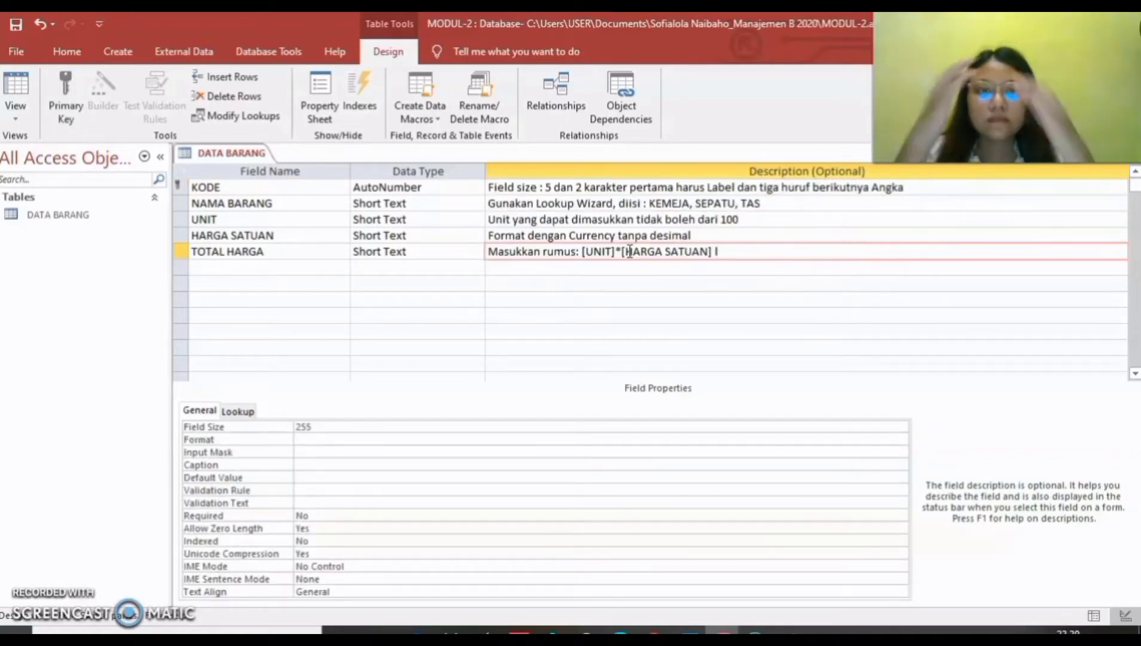
type("alu format dengan Currency")
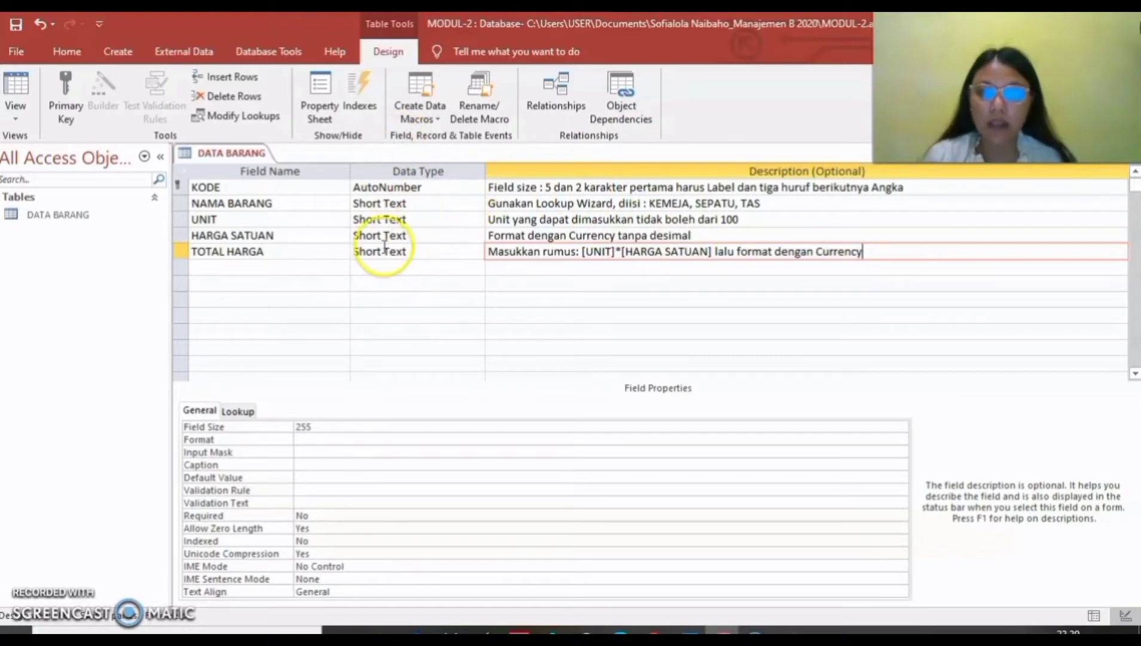
Set the data type of the KODE field to Short Text
left_click(427, 187)
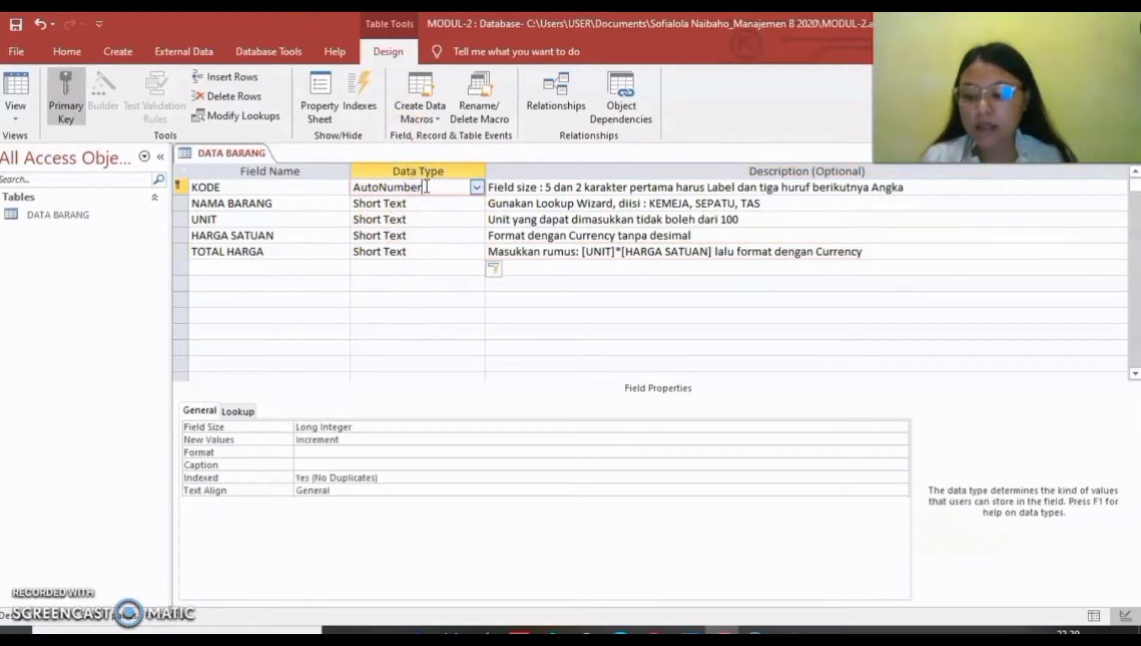
left_click(477, 188)
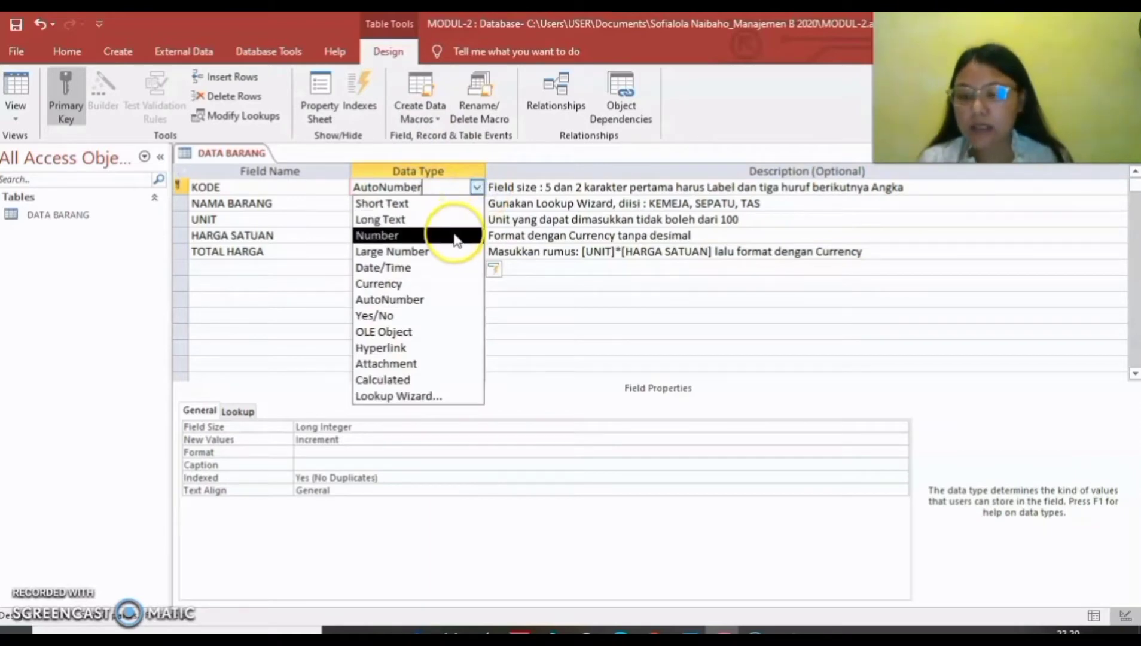
left_click(459, 206)
left_click(457, 205)
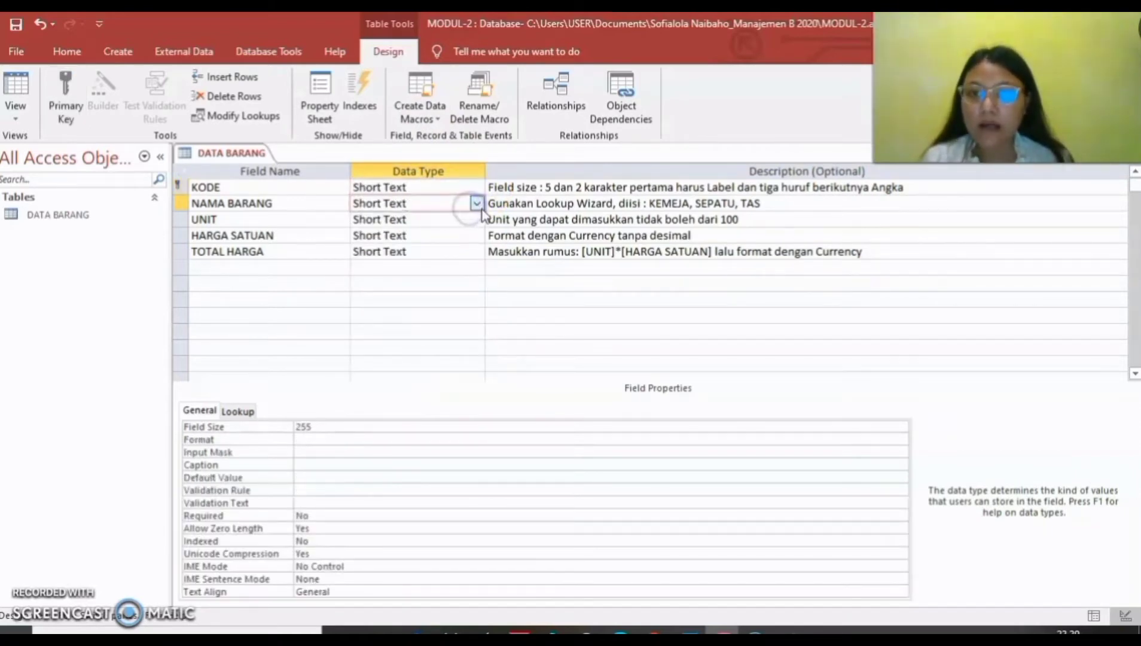
Set the data type of the UNIT and HARGA SATUAN fields to Number
left_click(425, 220)
left_click(476, 219)
left_click(444, 265)
left_click(440, 235)
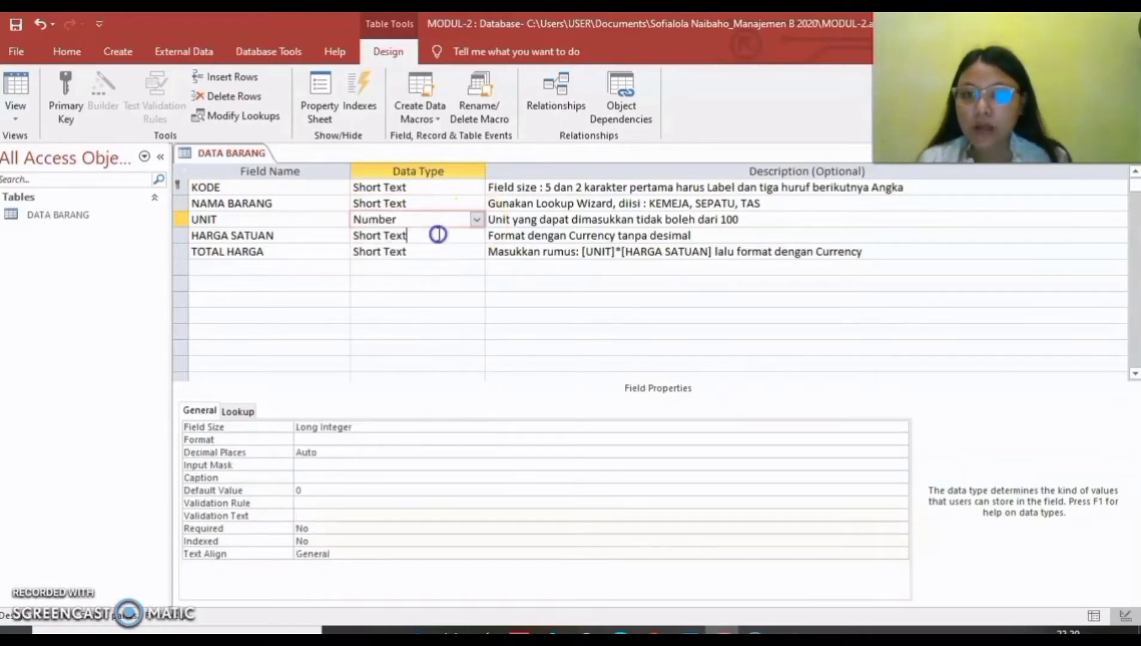
left_click(477, 237)
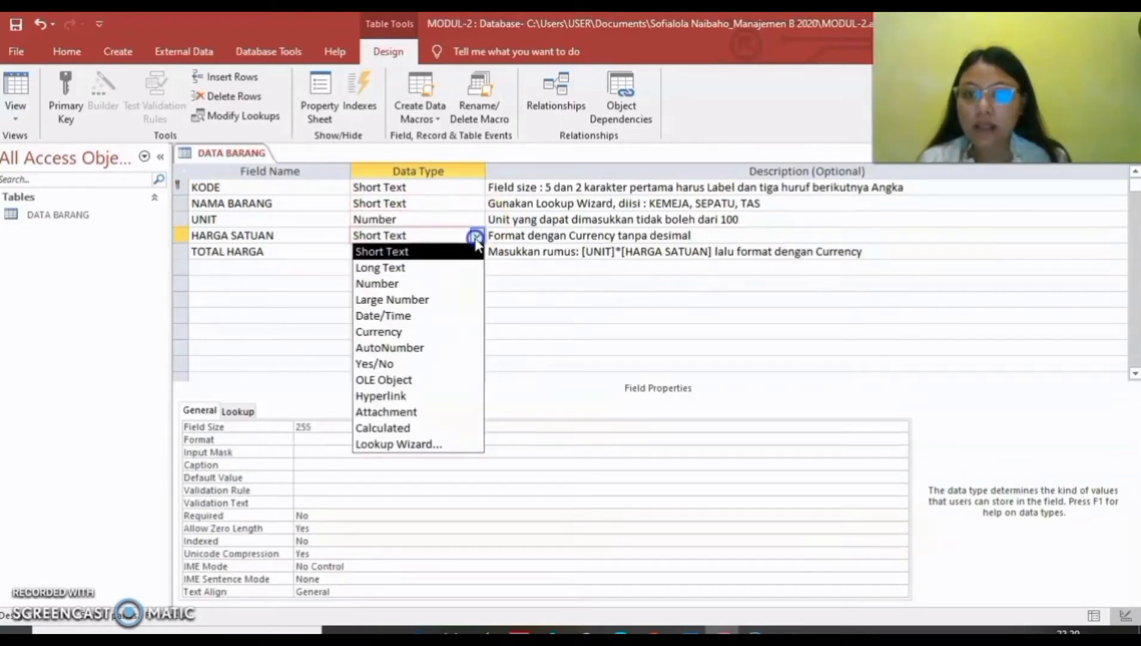
left_click(446, 284)
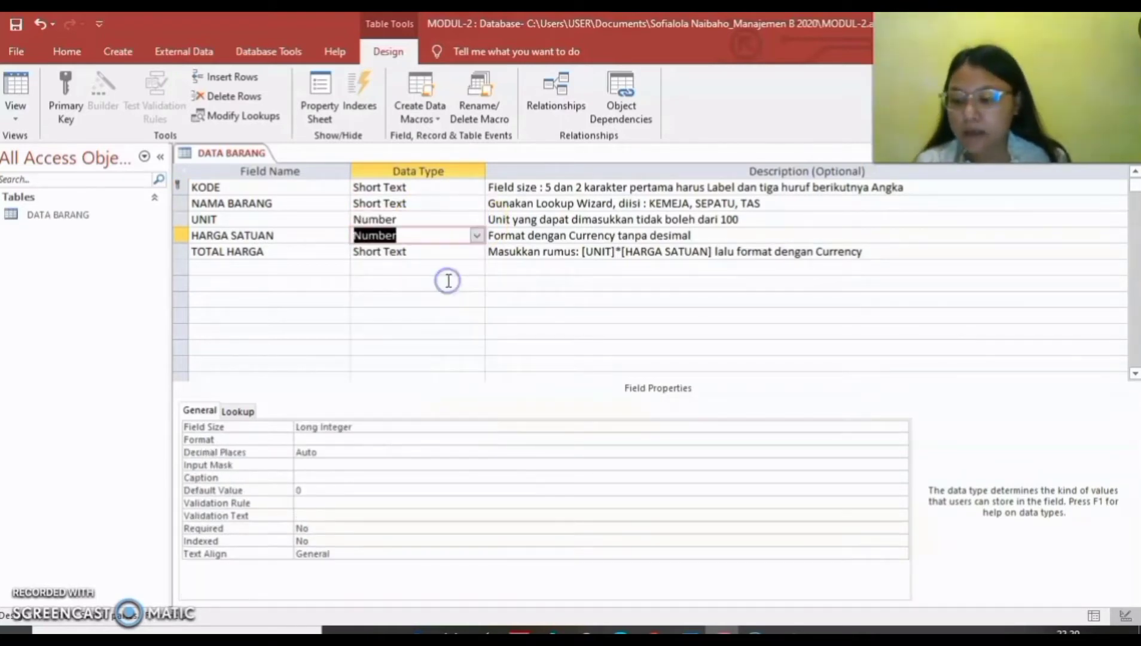
Make TOTAL HARGA a Calculated field with the expression [UNIT]*[HARGA SATUAN] copied from its description
left_click(477, 252)
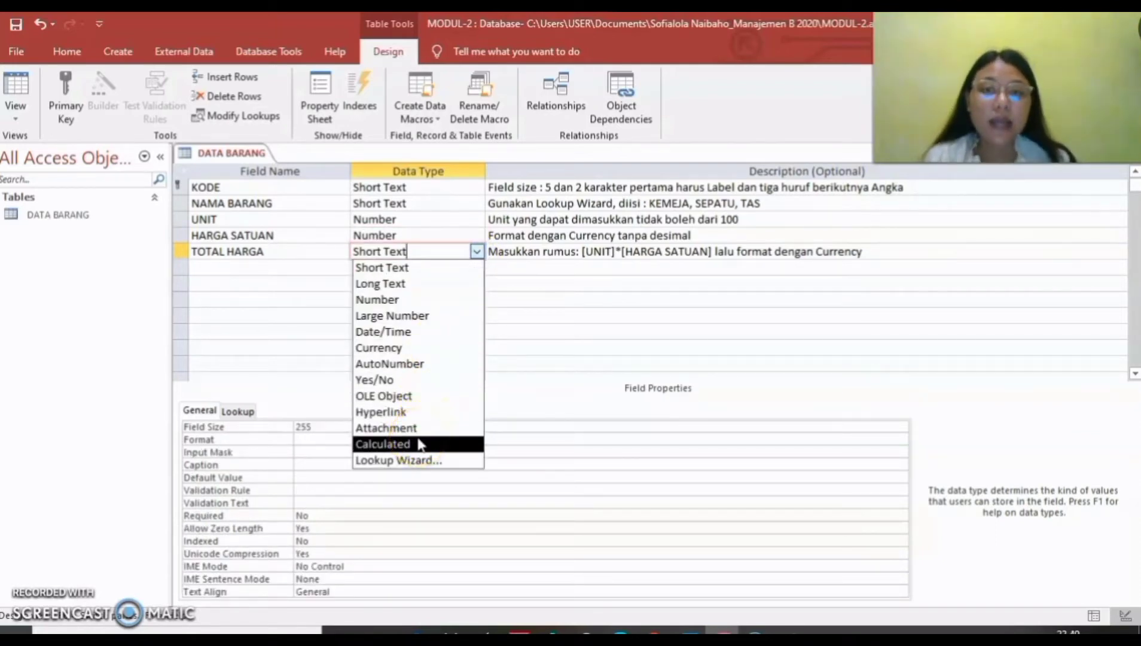
left_click_drag(583, 251, 714, 247)
key("ctrl+c")
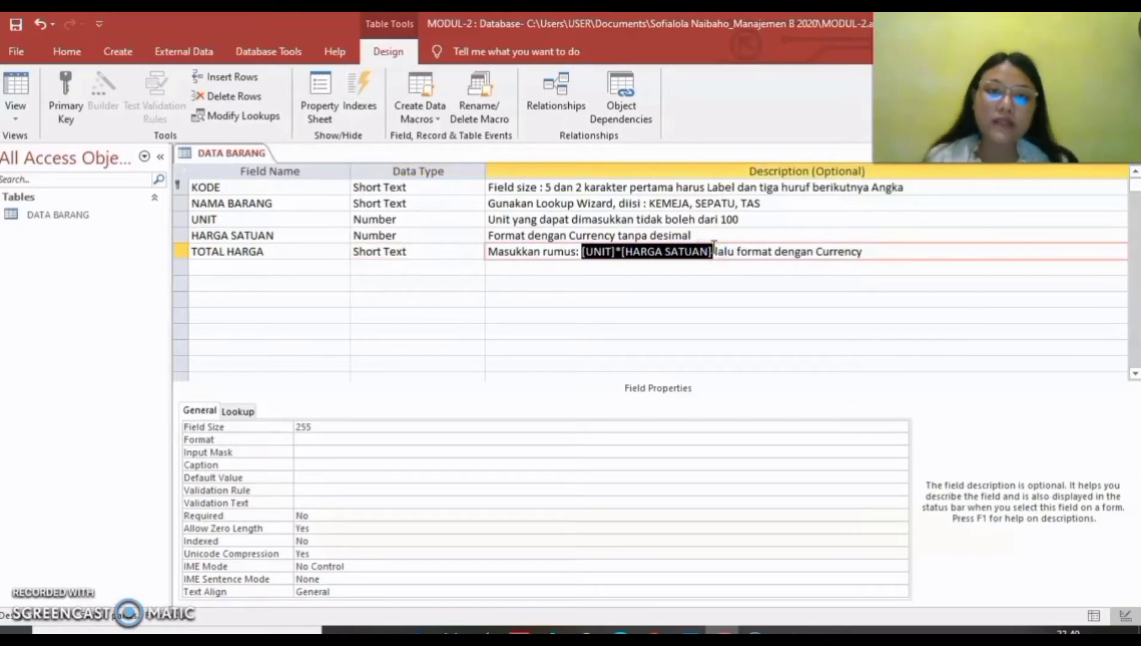
left_click(425, 252)
left_click(479, 252)
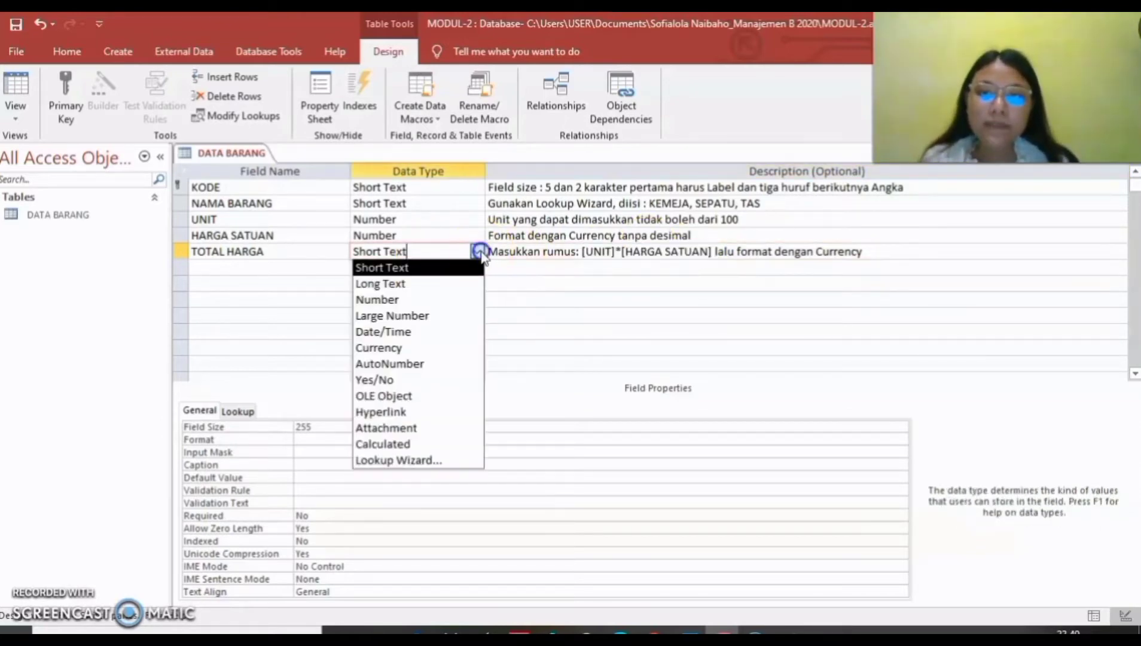
left_click(436, 444)
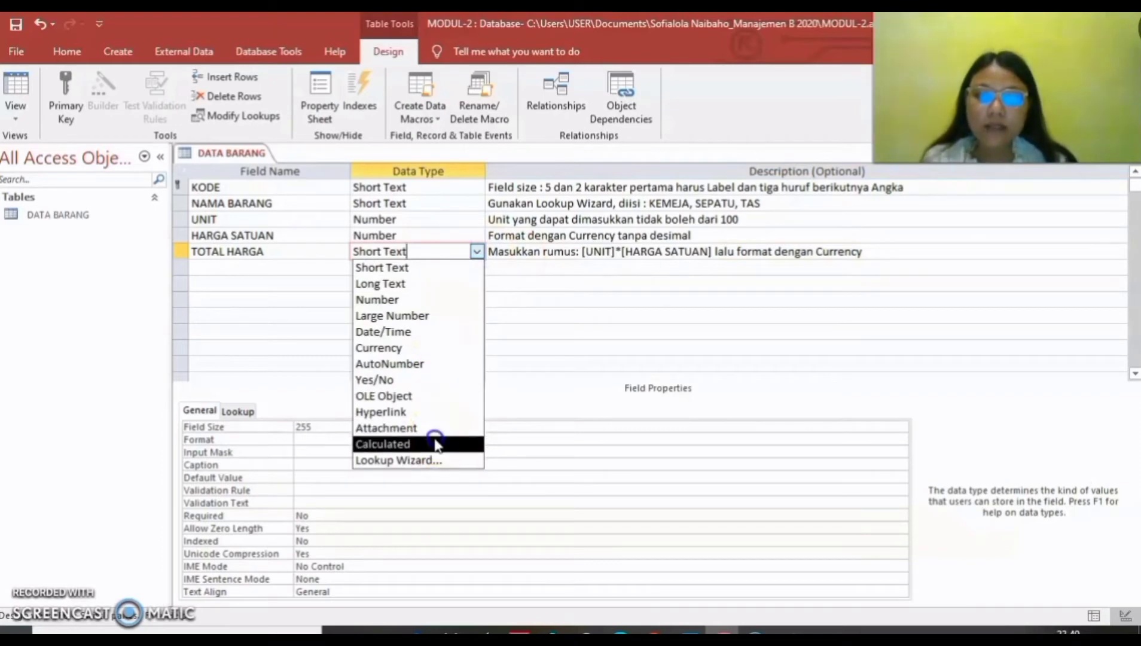
left_click(426, 164)
key("ctrl+v")
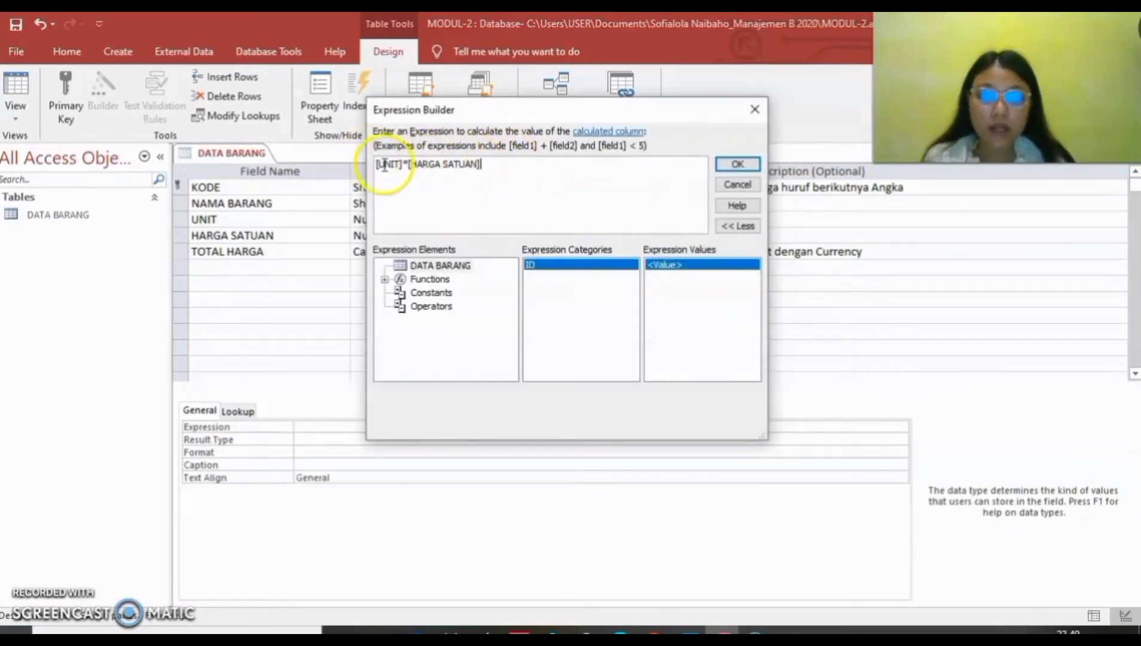
left_click(742, 169)
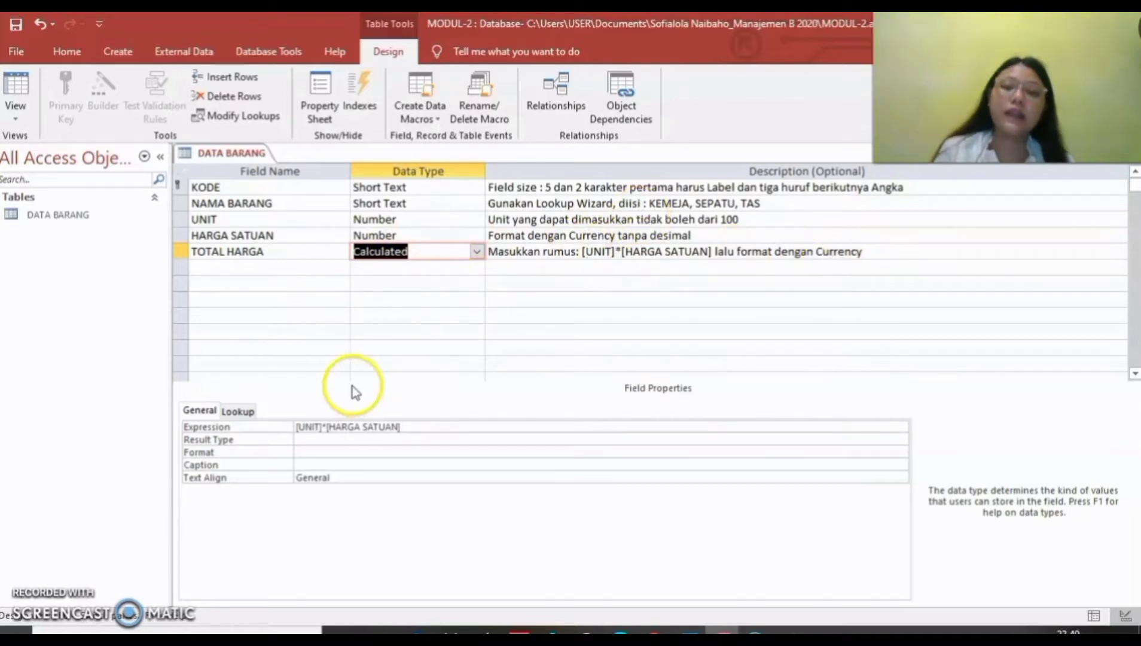
Set the display format of the TOTAL HARGA field to Currency
left_click(313, 453)
left_click(900, 453)
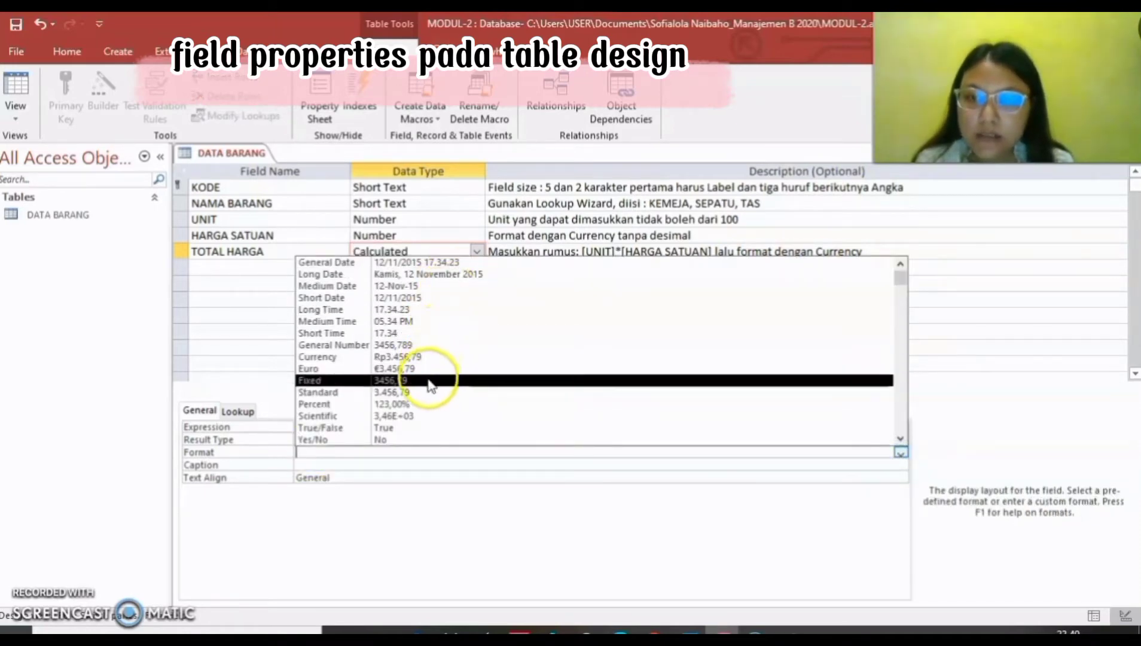
left_click(424, 357)
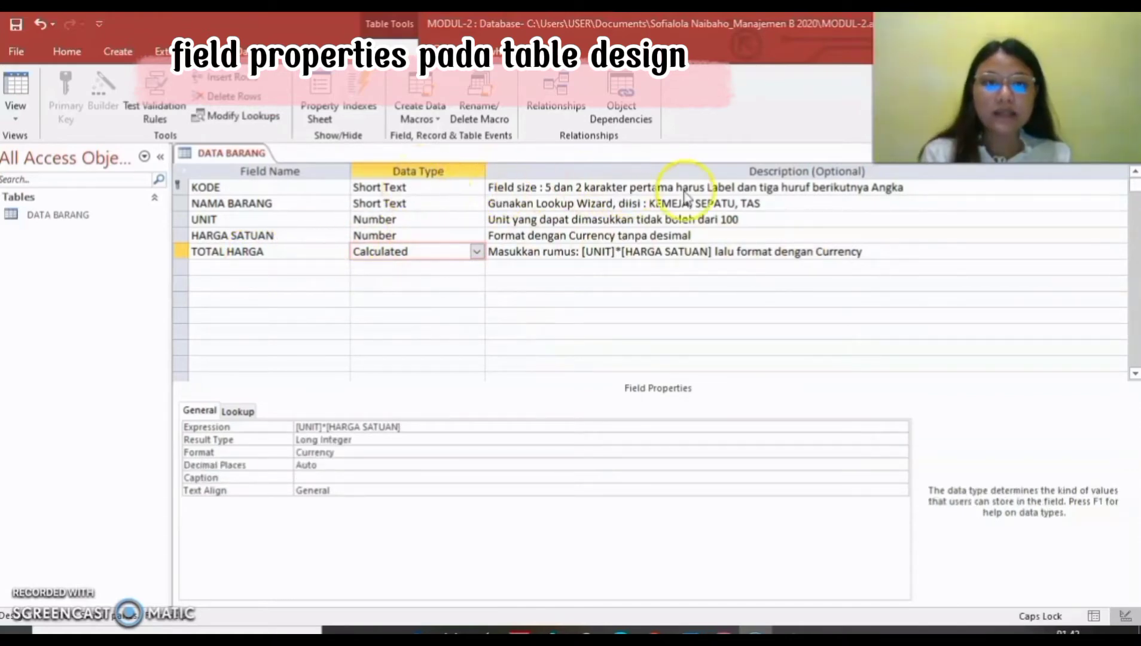
Set the KODE field's size to 5 and its input mask to LL\-000
left_click(367, 188)
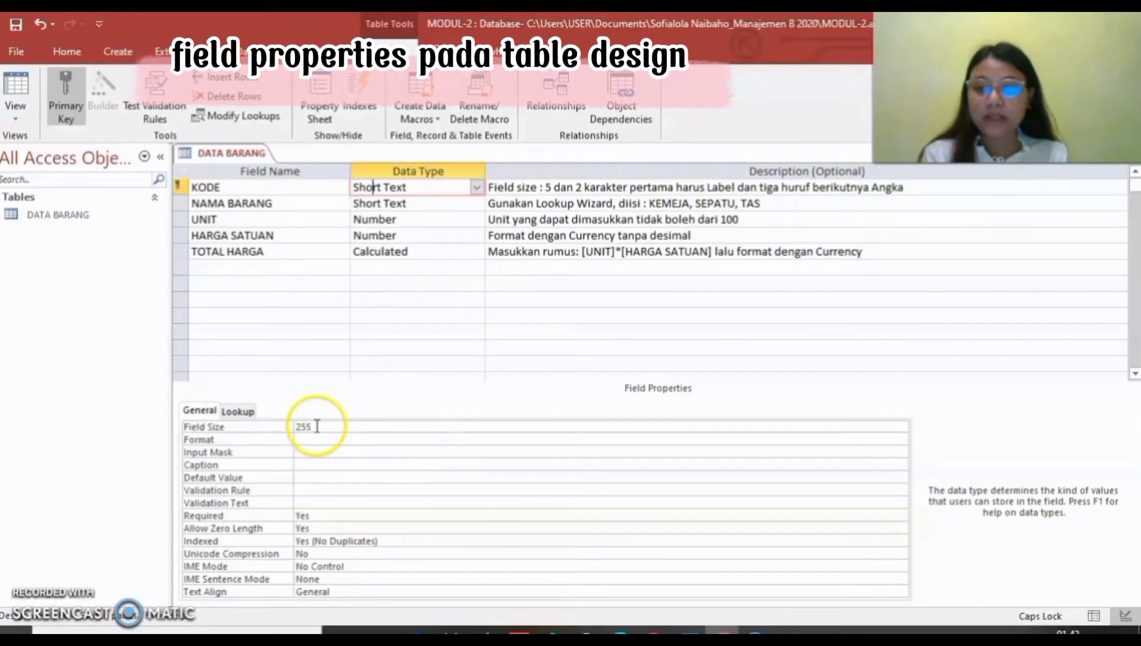
double_click(298, 425)
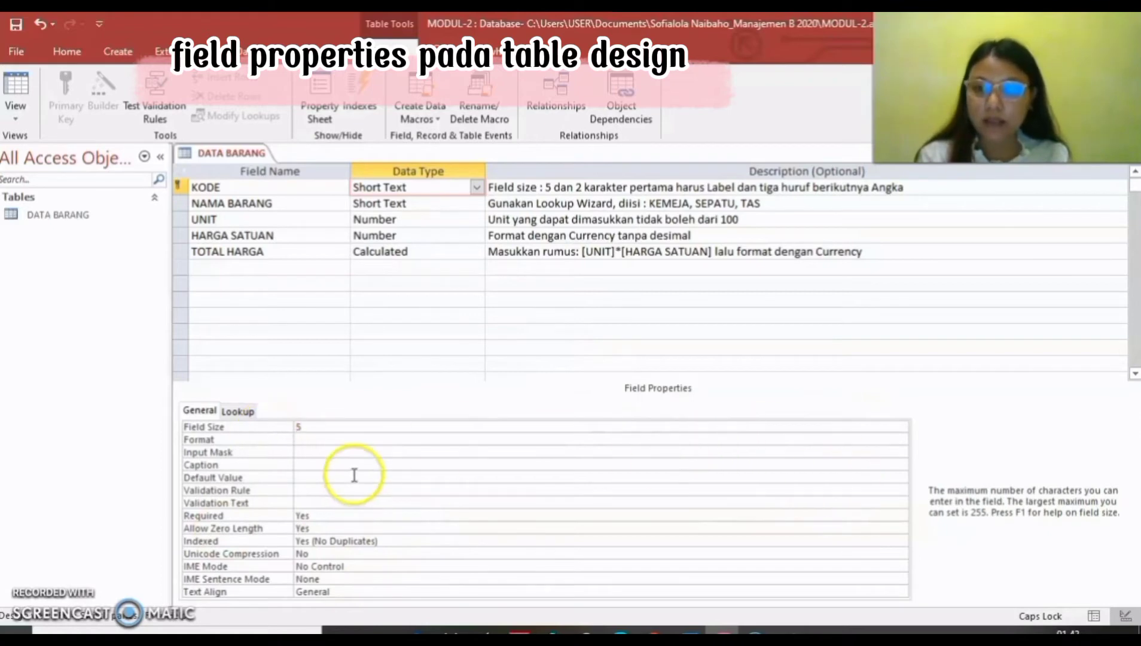
left_click(313, 452)
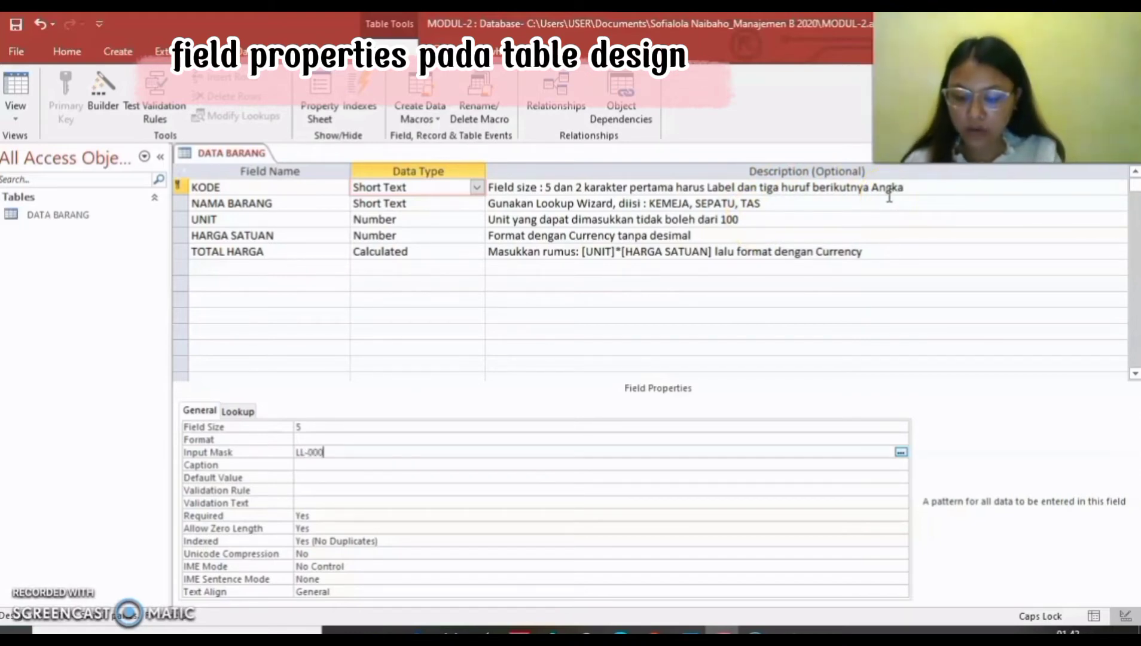
type("\\")
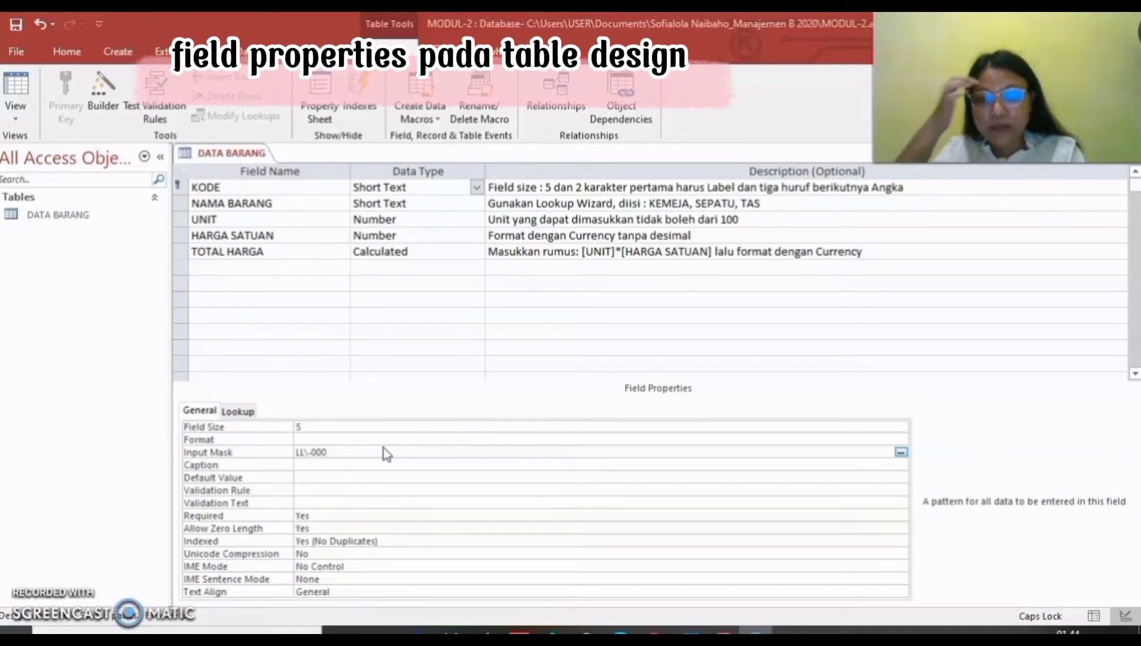
Start a validation rule expression for the KODE field and insert the built-in Left function
left_click(305, 490)
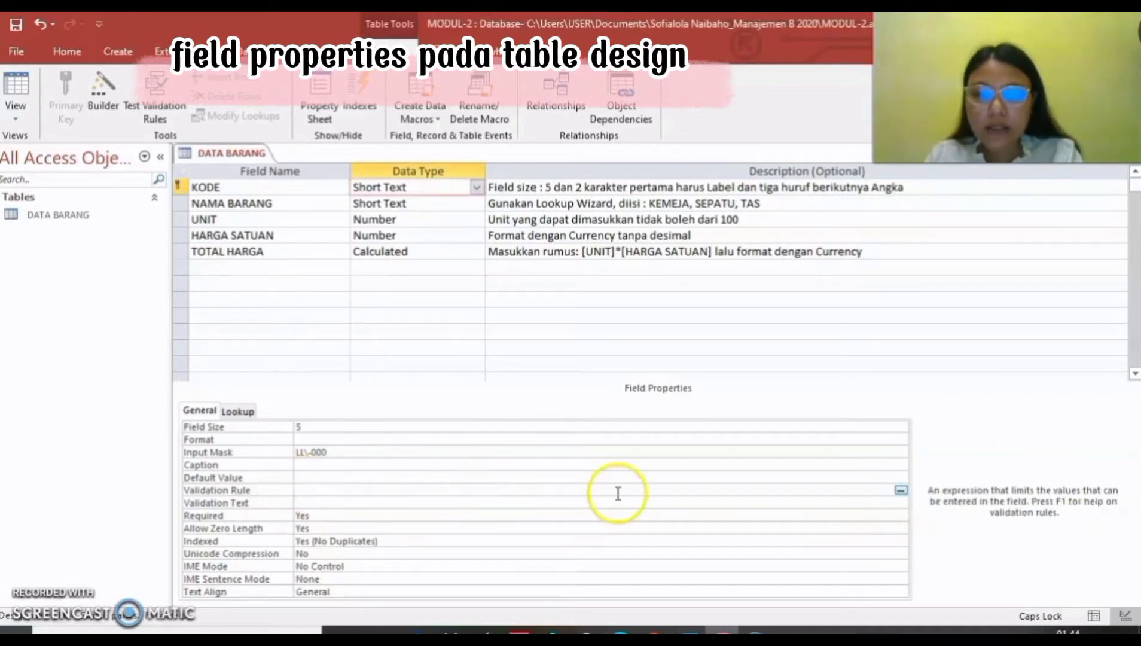
left_click(901, 490)
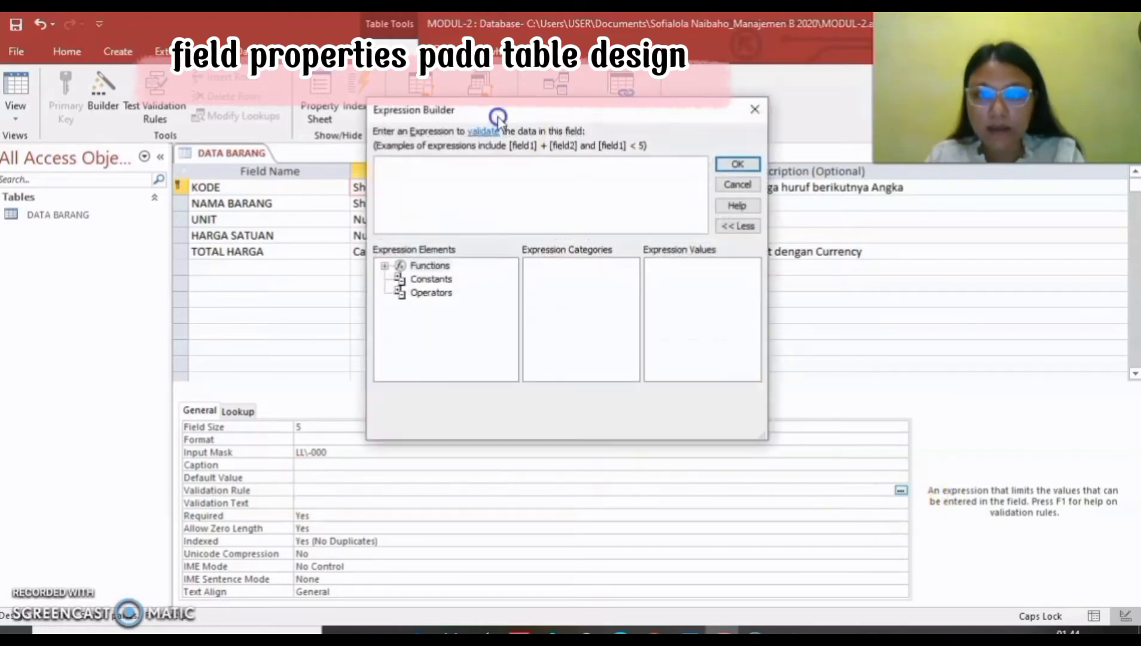
left_click(387, 265)
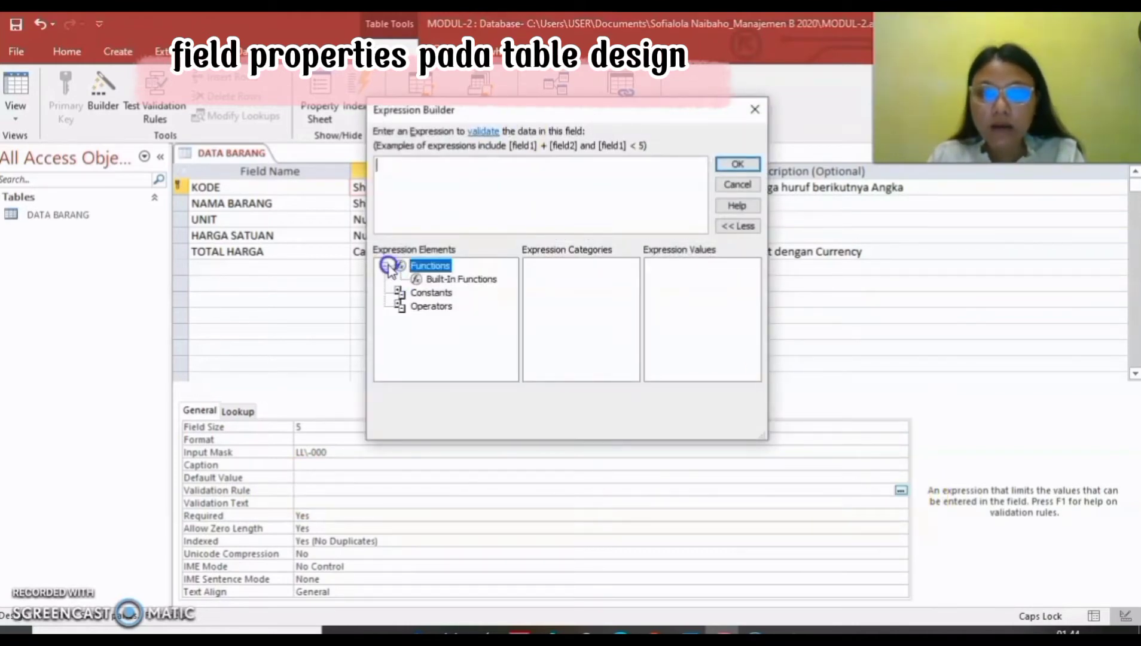
left_click(416, 279)
left_click_drag(752, 281, 760, 320)
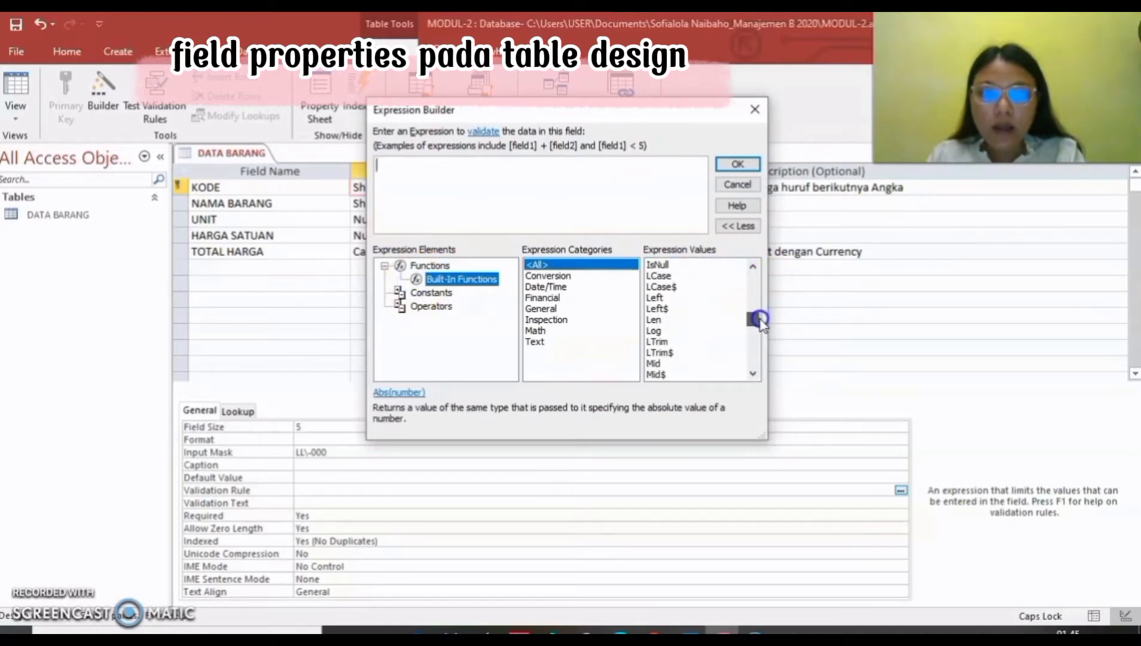
left_click(670, 307)
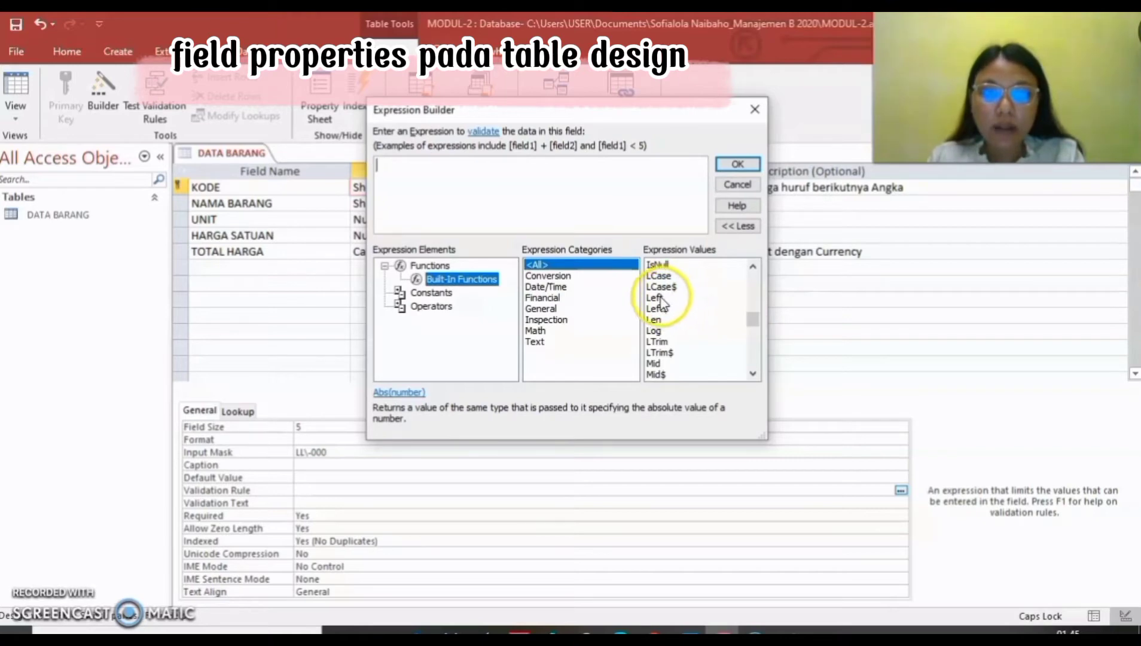
double_click(660, 299)
Fill in the Left function's arguments with [KODE] as the string and 2 as the length
left_click(411, 164)
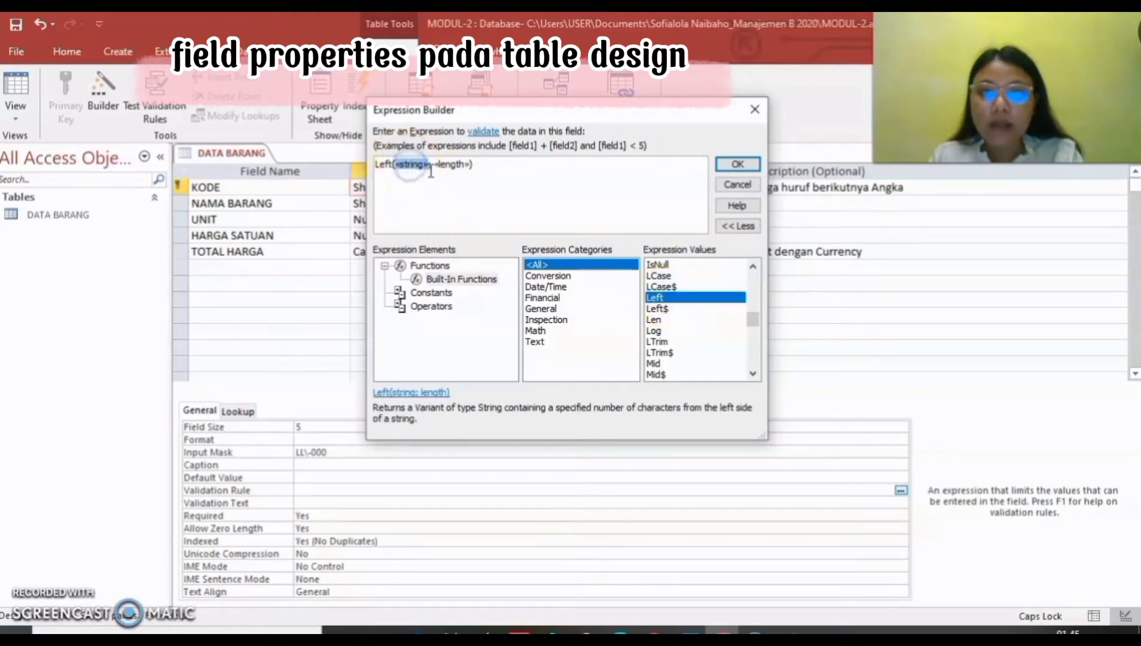
type("[KODE")
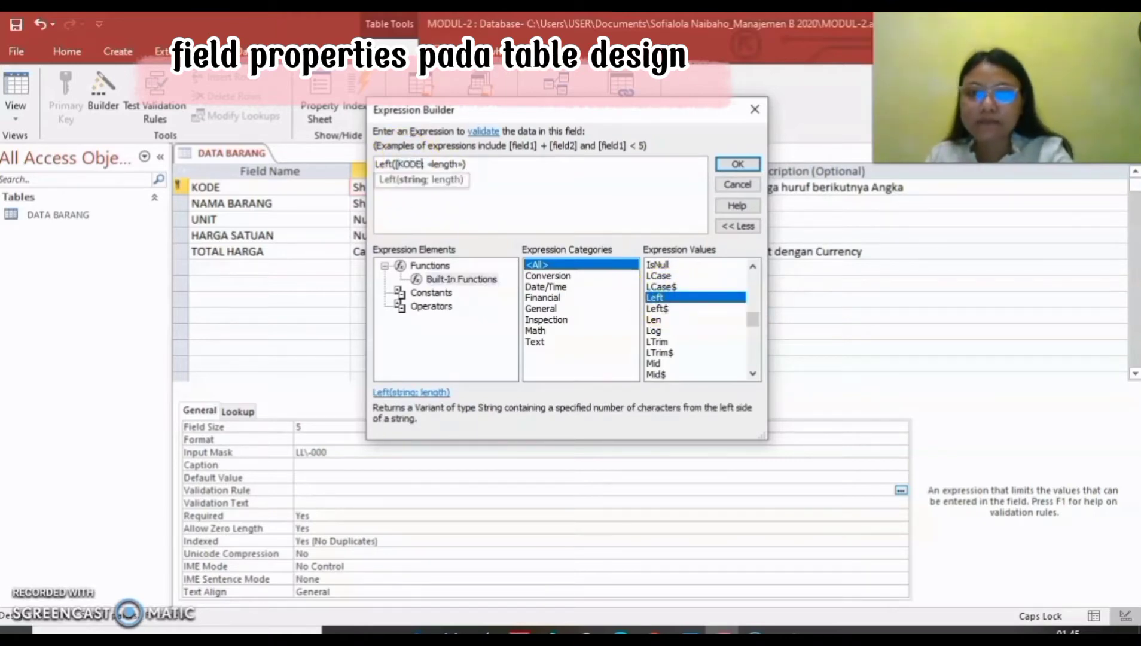
left_click(430, 170)
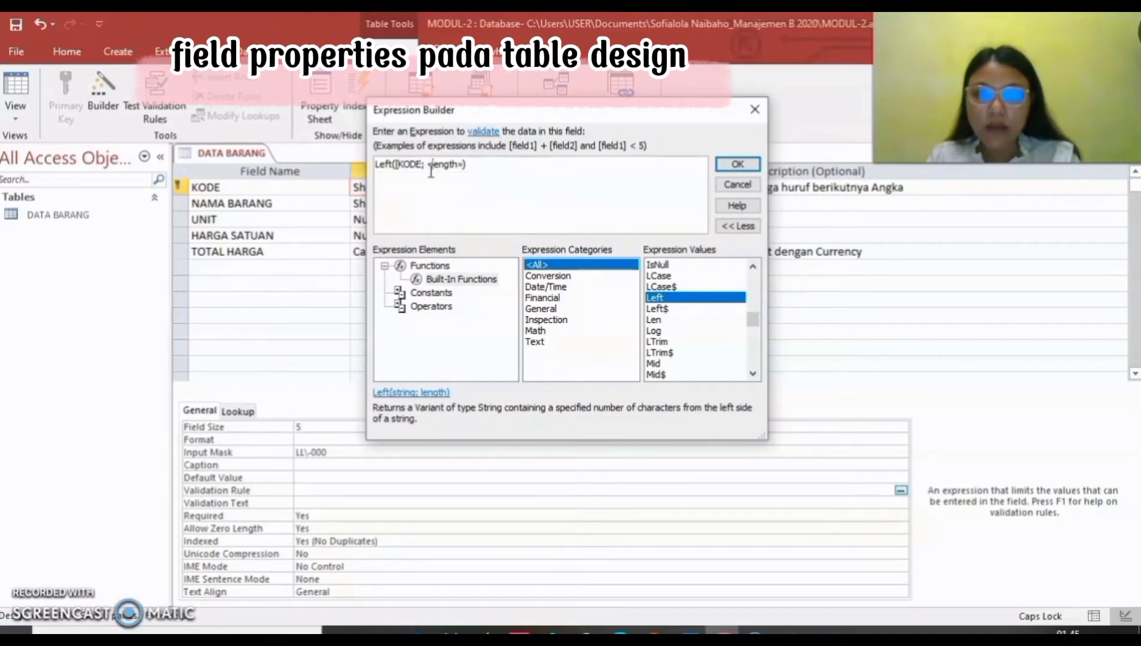
left_click(431, 170)
type("]")
left_click(448, 166)
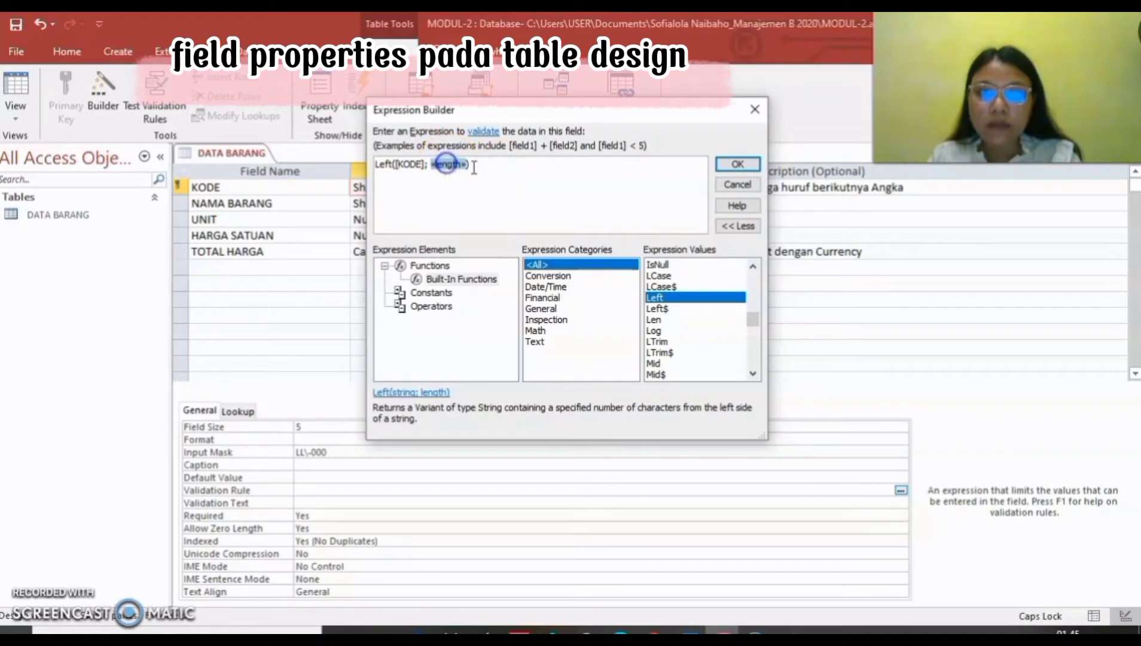
type("2")
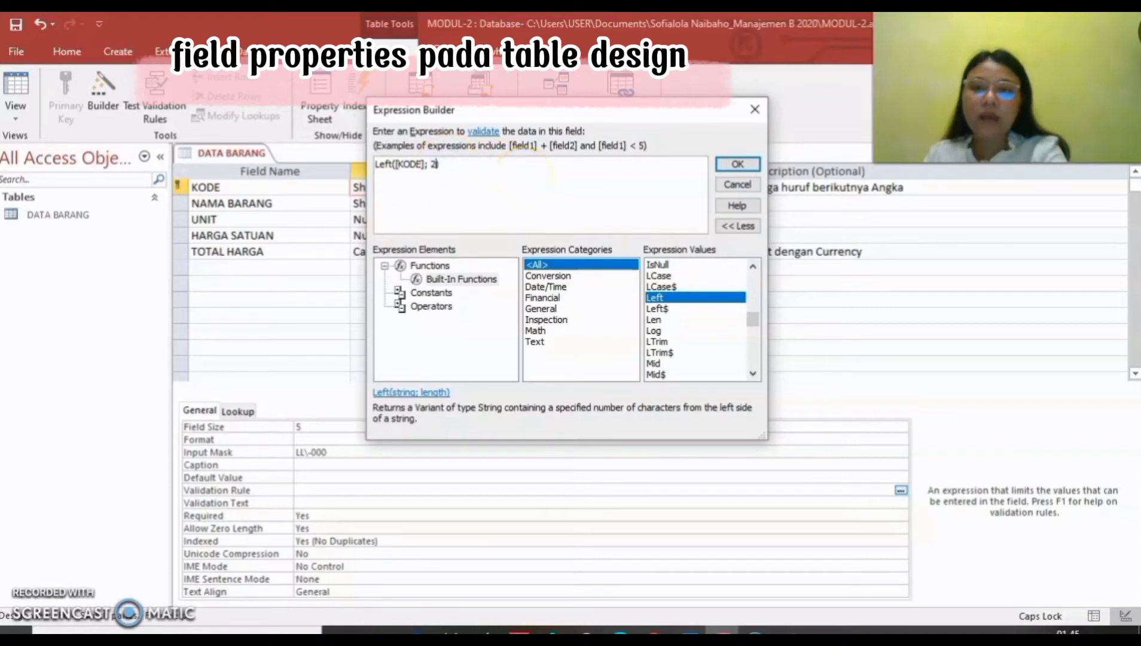
Complete the first condition of the validation rule with = "KE" and append an Or operator
left_click(447, 165)
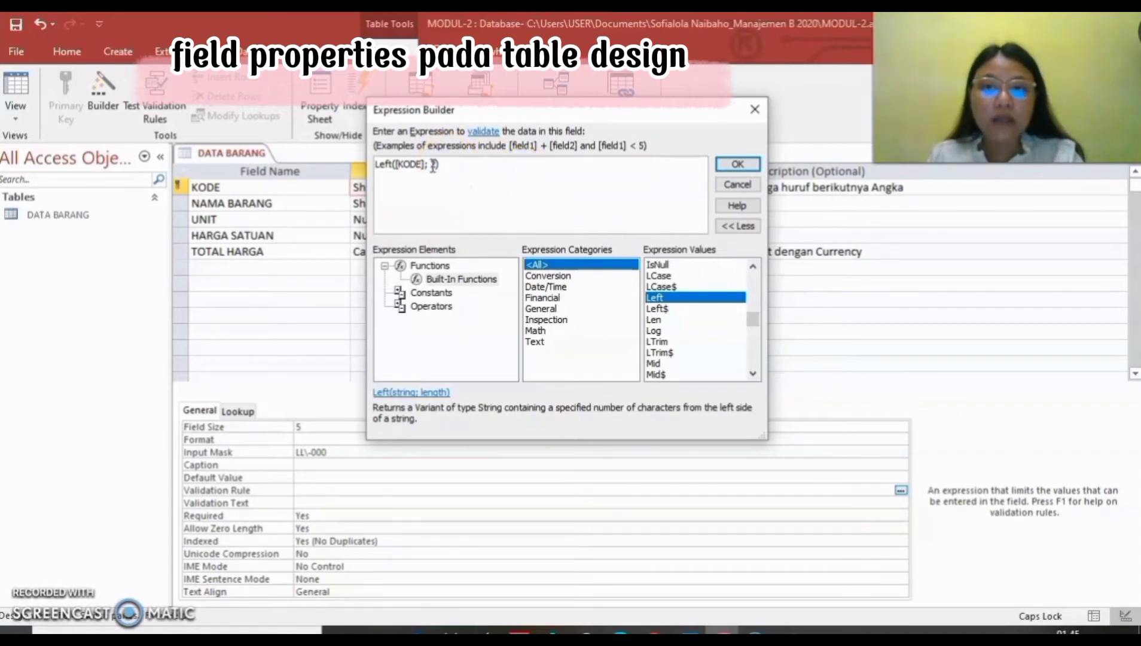
left_click(404, 308)
left_click_drag(755, 287, 755, 297)
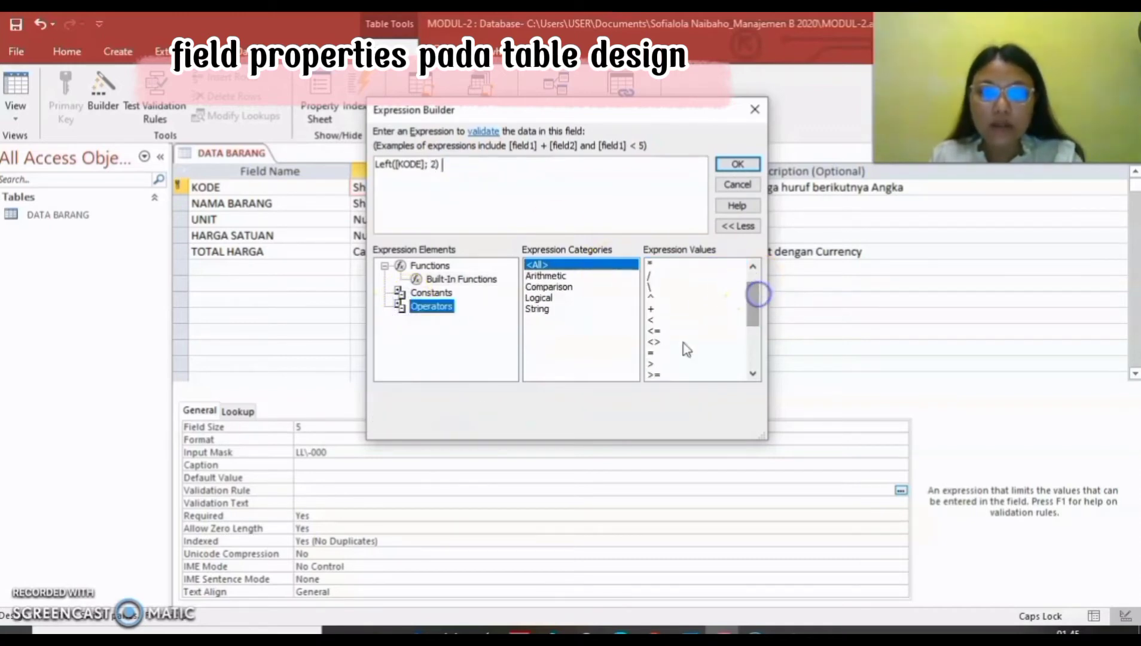
left_click(658, 353)
double_click(660, 352)
type("\"KE")
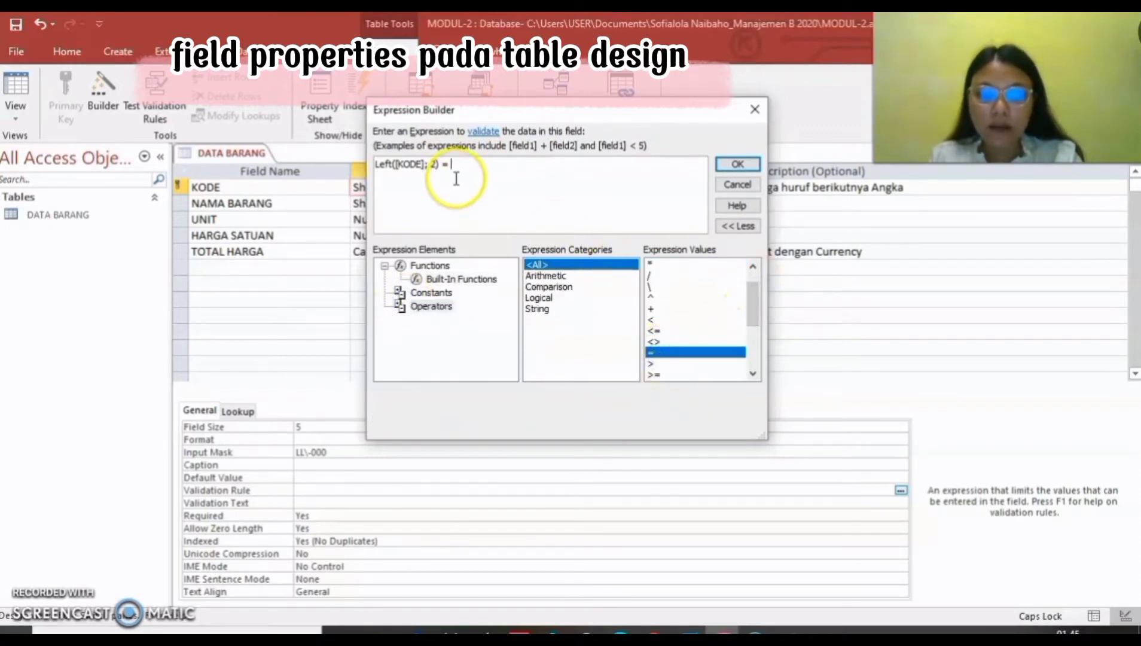
type("\"")
left_click_drag(754, 306, 757, 337)
left_click(655, 363)
double_click(655, 363)
left_click(468, 184)
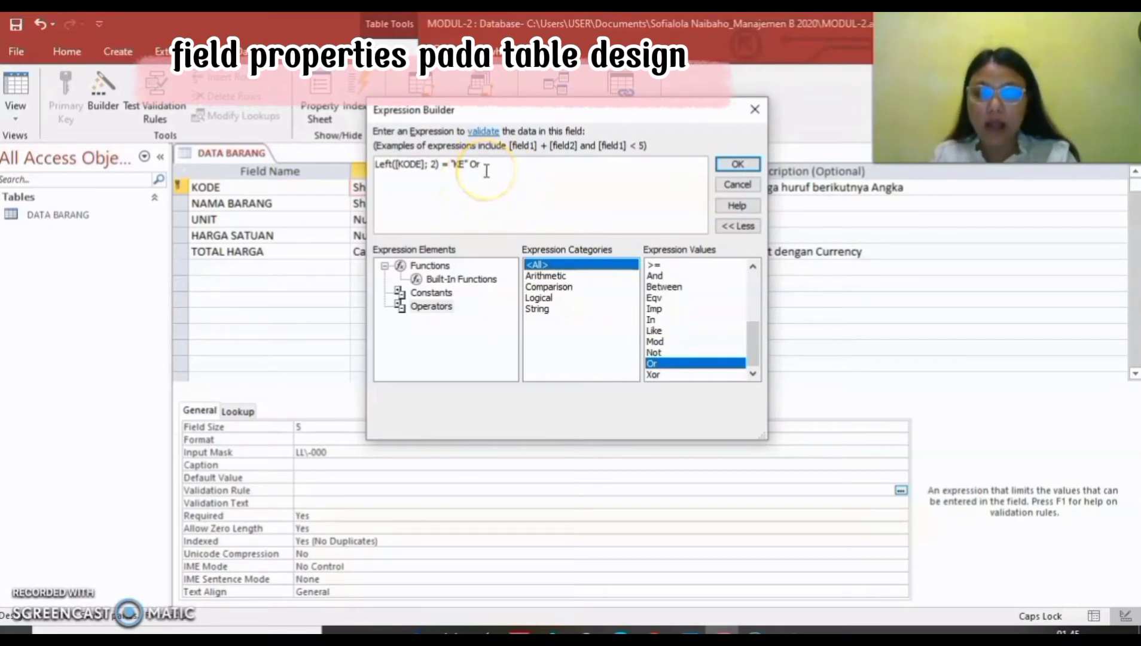
Add a second Left function after the first Or, with [KODE] as the string and 2 as the length
left_click(417, 279)
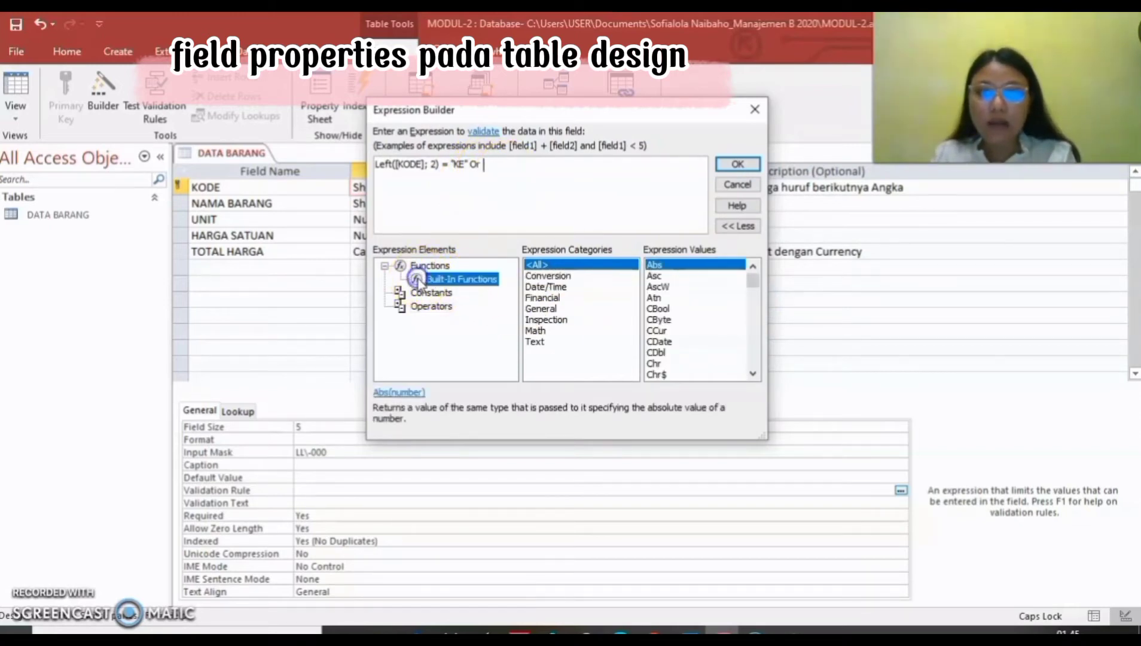
left_click_drag(754, 280, 764, 314)
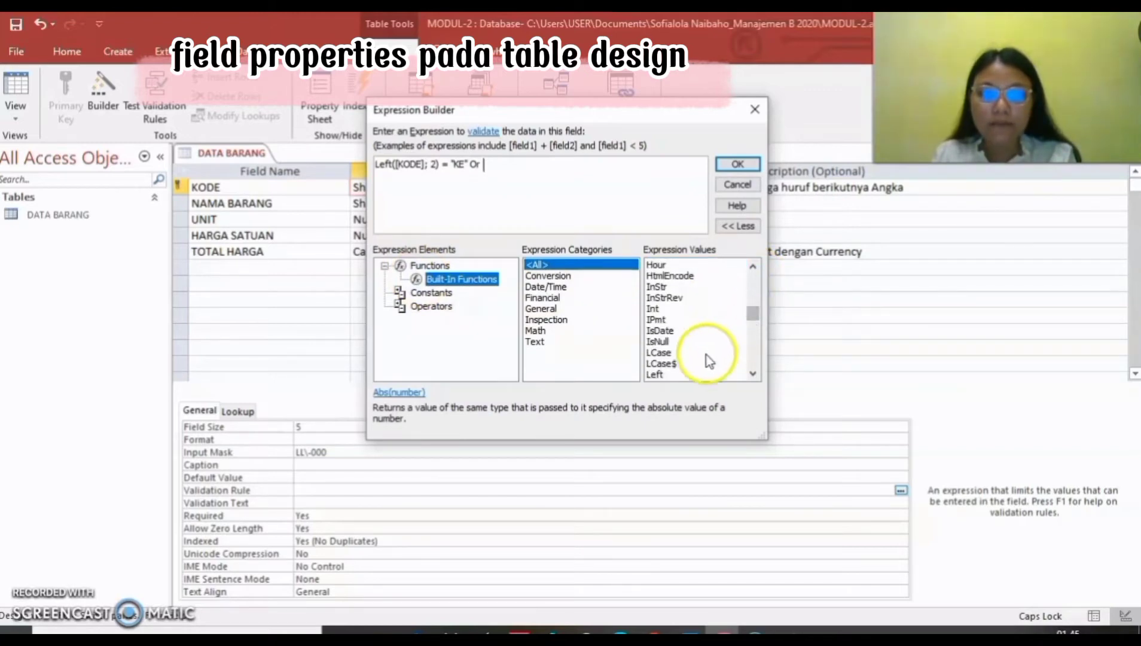
double_click(655, 374)
left_click(518, 170)
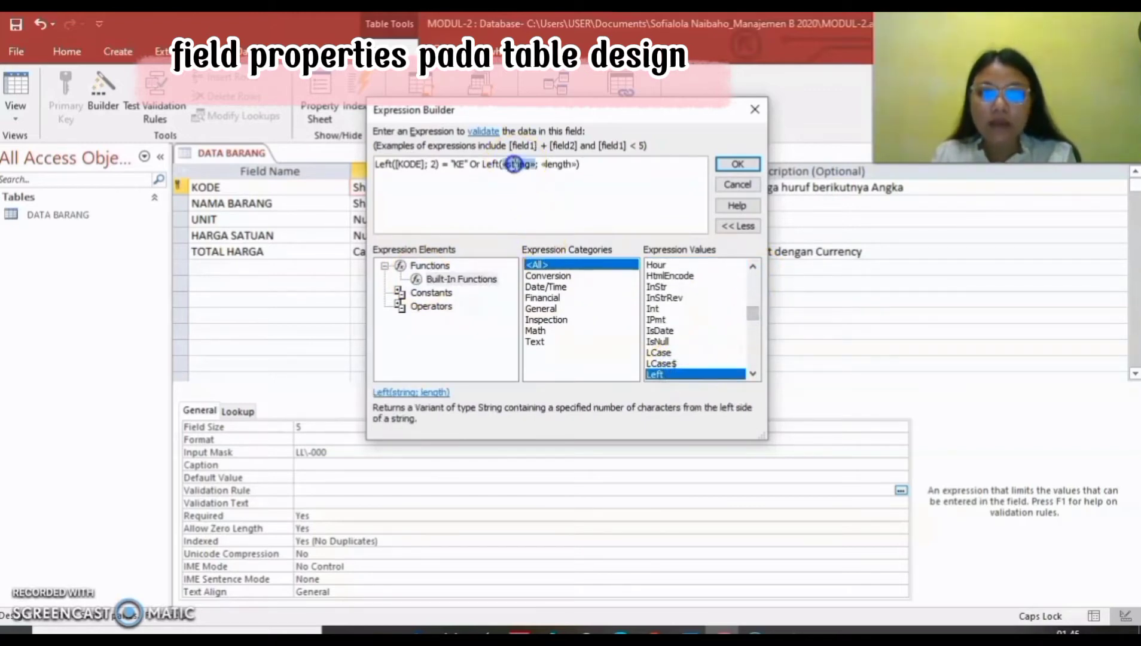
type("[")
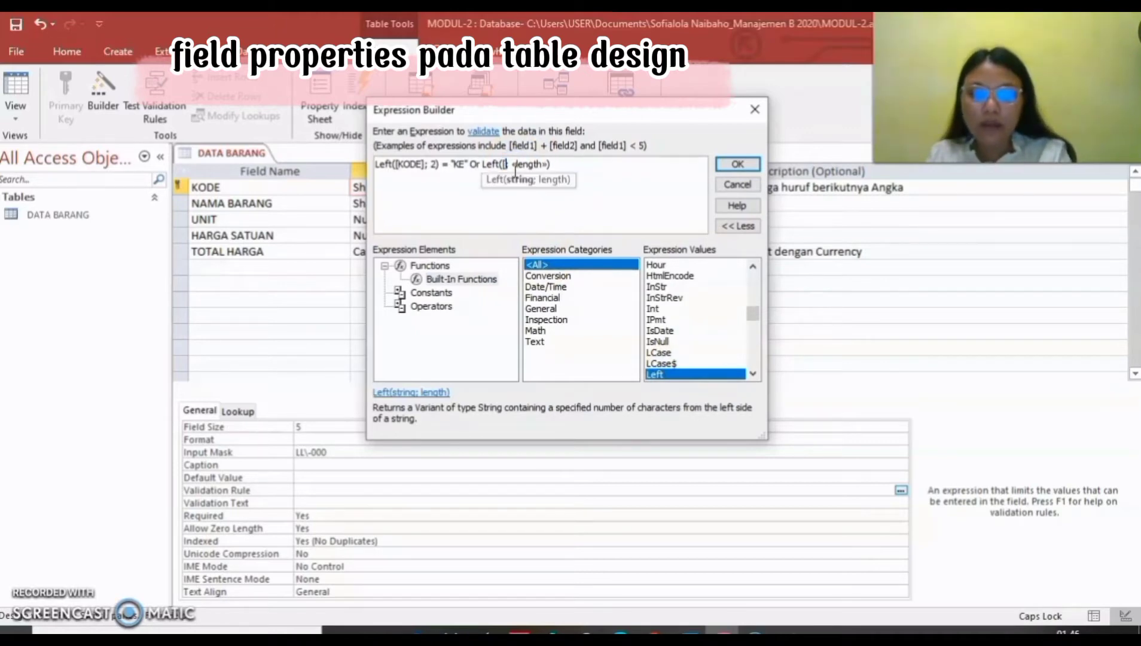
type("KODE]")
left_click(555, 165)
type("2")
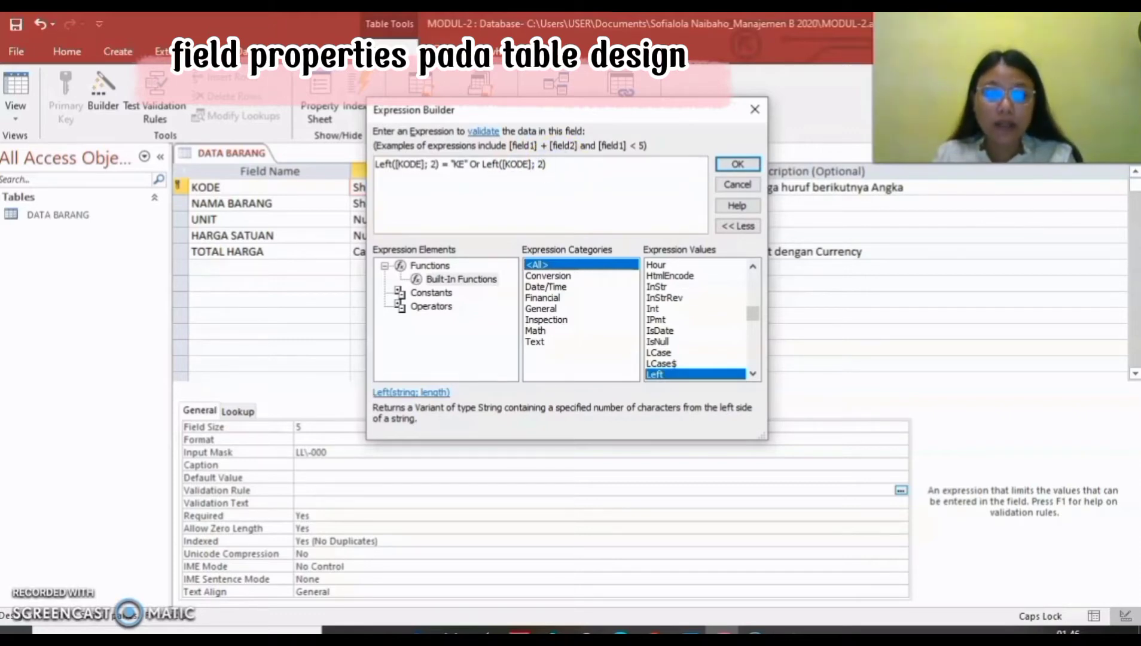
Complete the second condition with = "SE" and append another Or operator
left_click(563, 163)
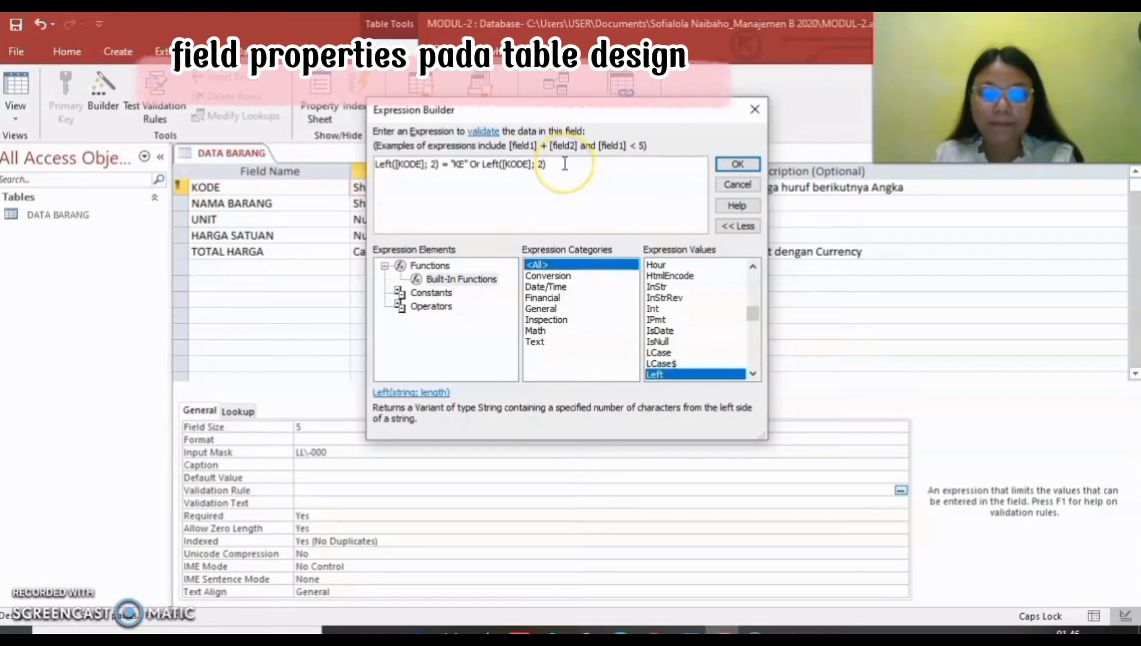
left_click(432, 306)
double_click(652, 374)
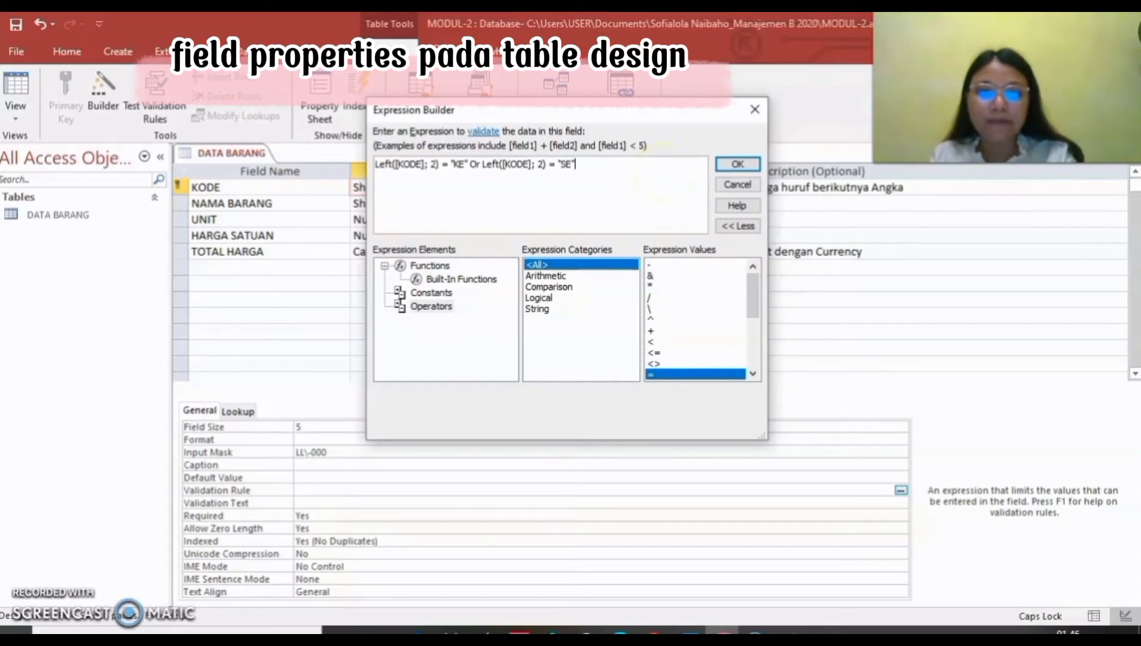
left_click_drag(756, 300, 756, 337)
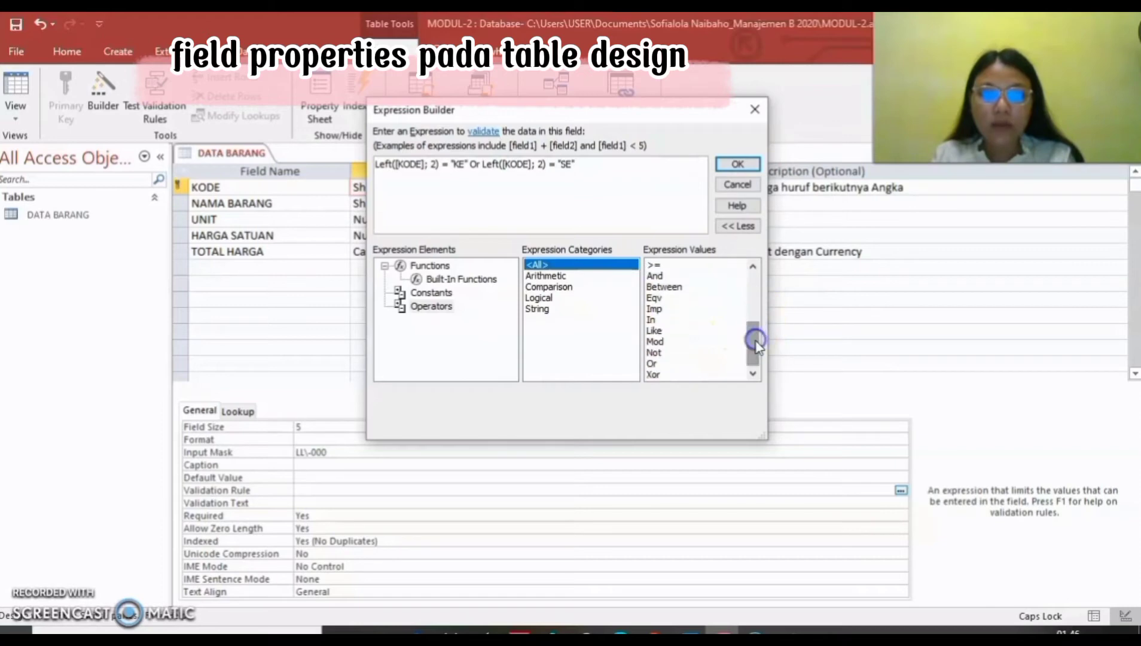
double_click(670, 364)
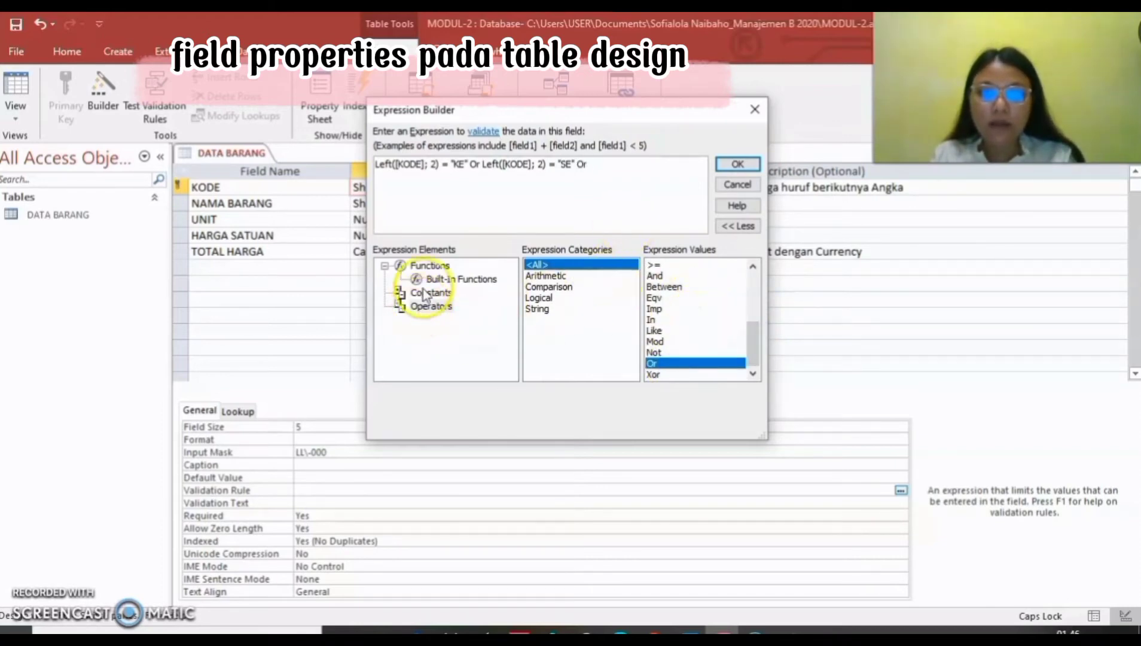
Add a third Left function to the rule, with [KODE] as the string and 2 as the length
left_click(454, 279)
left_click_drag(753, 285, 758, 316)
double_click(658, 353)
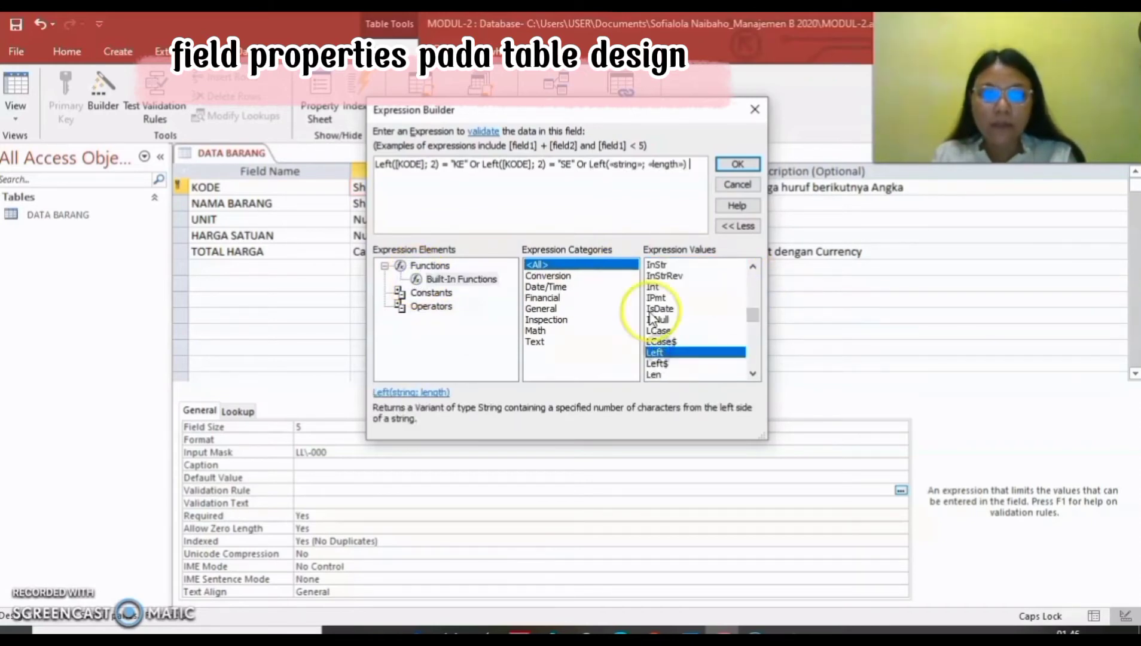
left_click(626, 168)
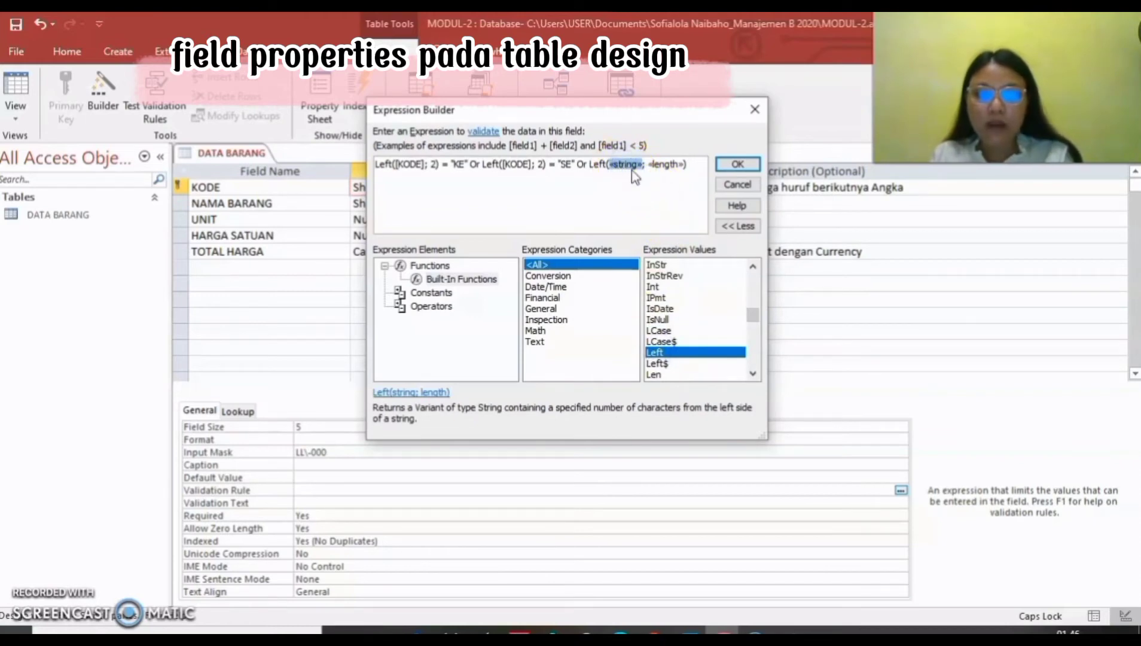
type("[KODE")
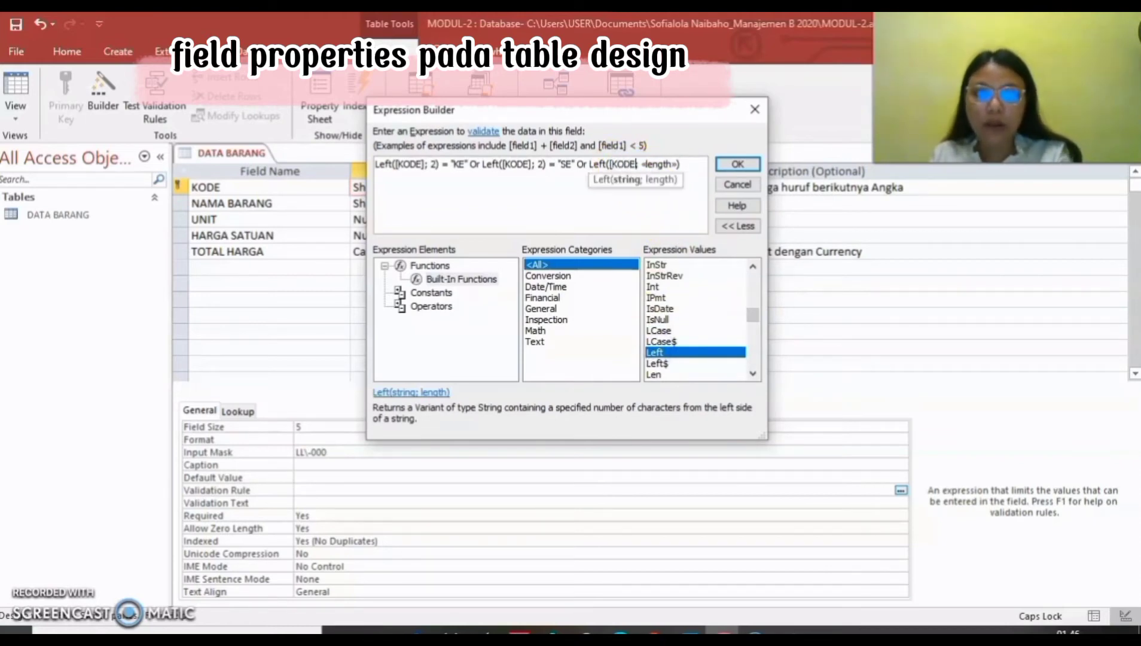
left_click(660, 165)
type("2")
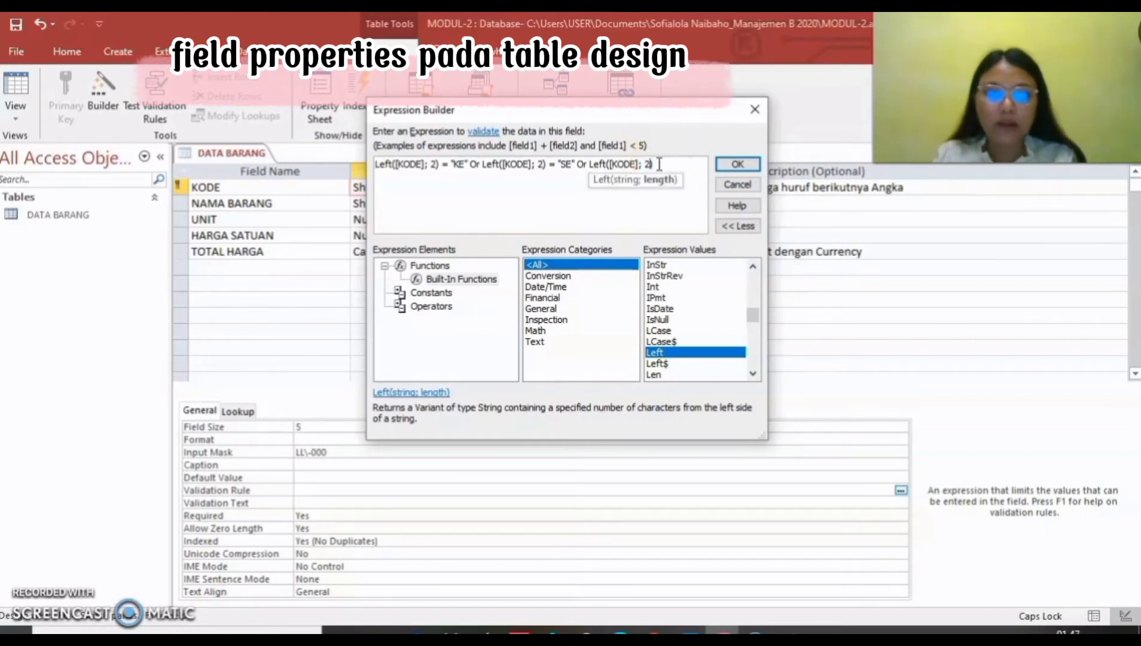
Complete the third condition with = "TA" and apply the expression as the KODE field's validation rule
left_click(431, 306)
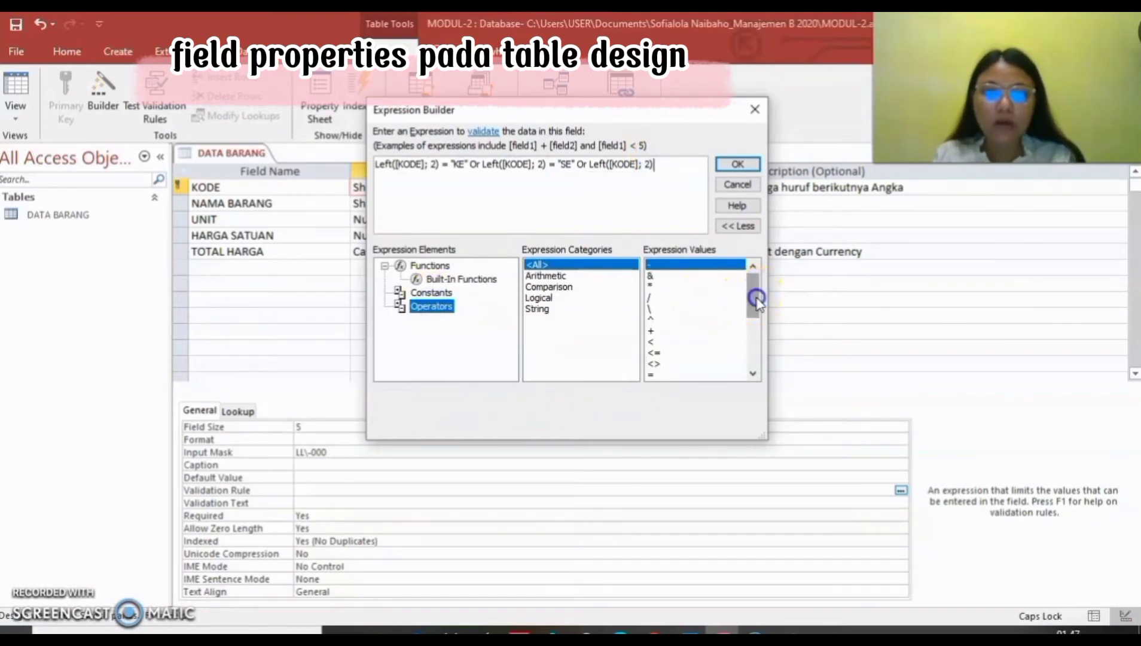
left_click_drag(754, 298, 755, 303)
double_click(667, 364)
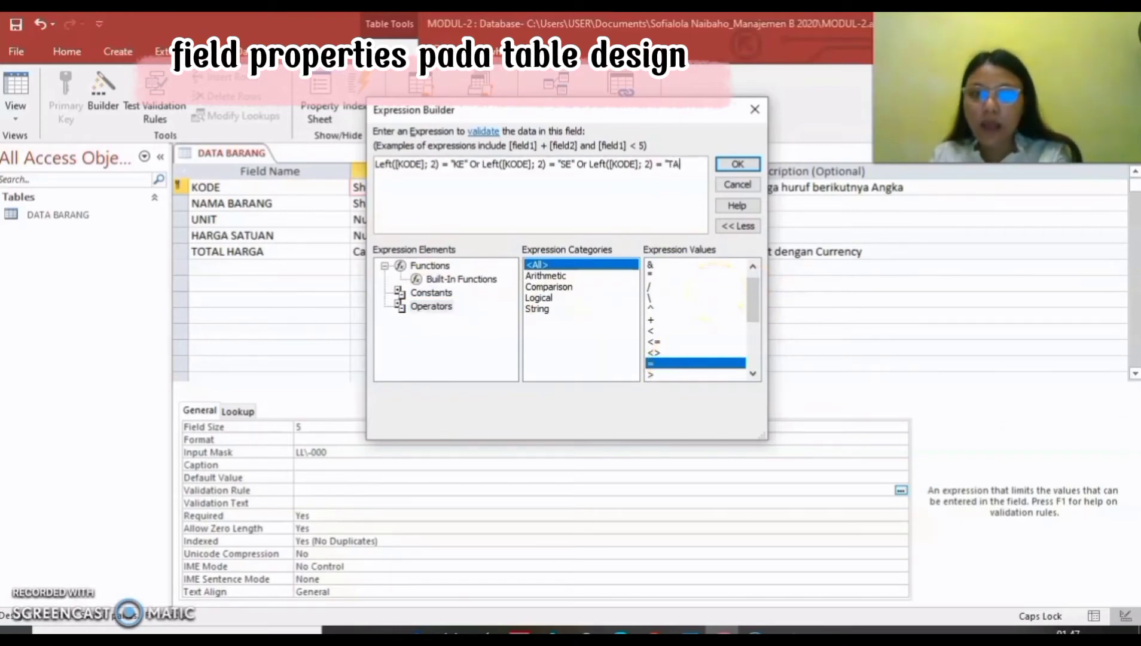
left_click(736, 164)
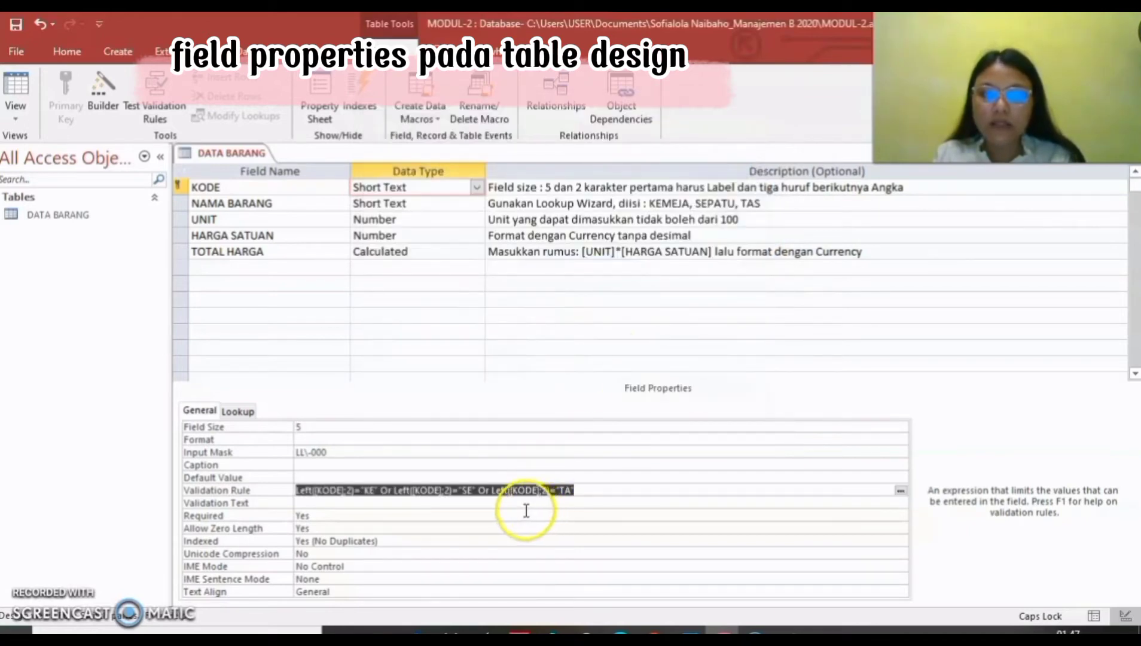
Set the KODE field's validation text to "Anda salah memasukkan KODE, silahkan isikan 2 karakter pertama KE/SE/TA"
left_click(502, 502)
left_click(356, 506)
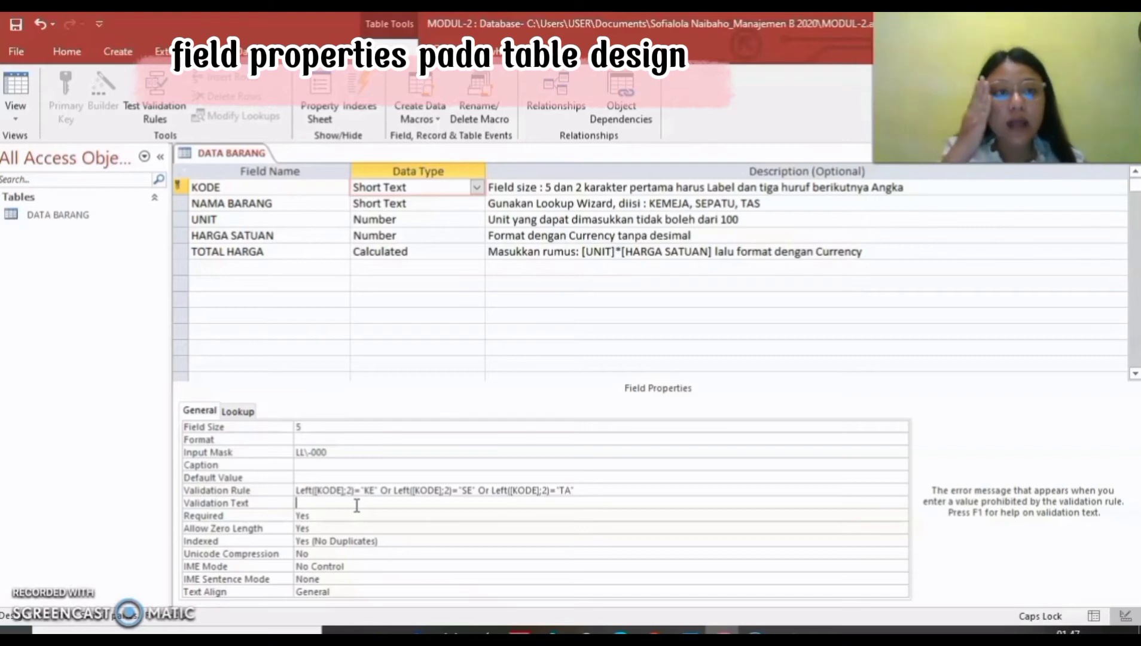
type("A")
key("Caps_Lock")
type("nda salah memasukkan ko")
key("BackSpace")
key("BackSpace")
key("Caps_Lock")
type("KODE")
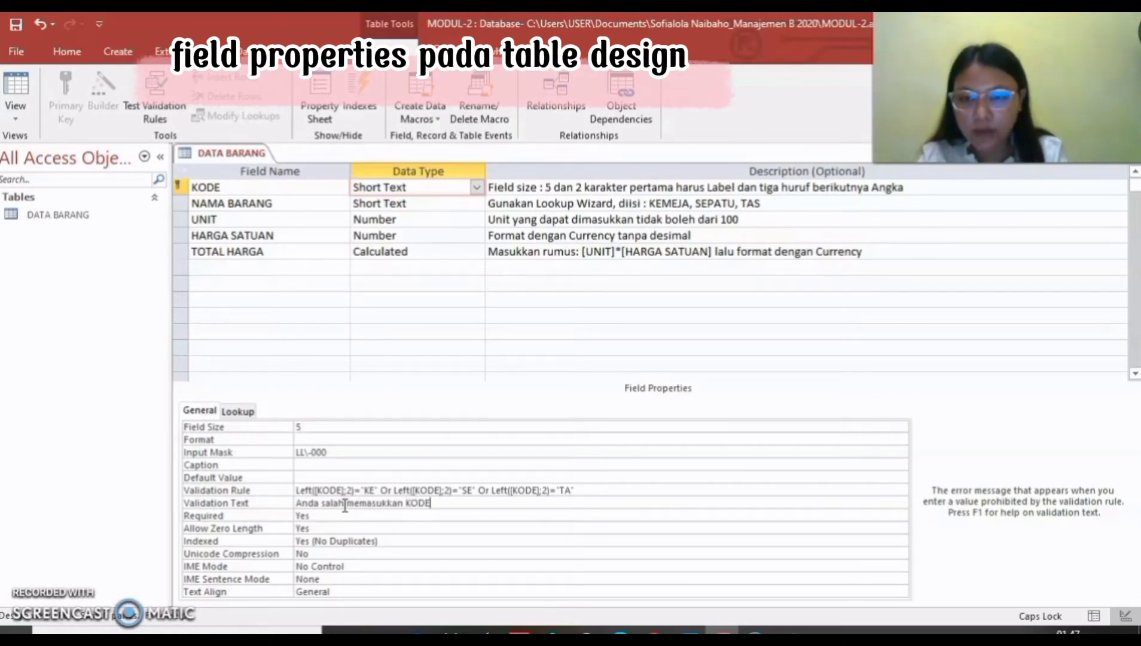
type(",")
key("Caps_Lock")
type("si")
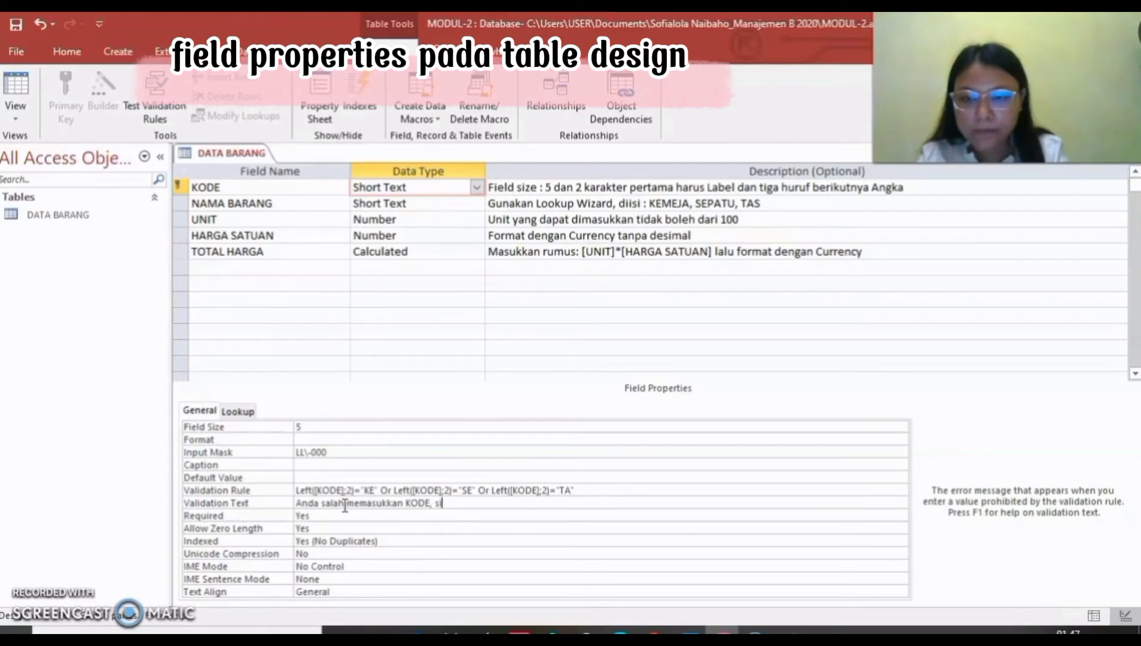
type("lahkan isikan 2 karakter pertama")
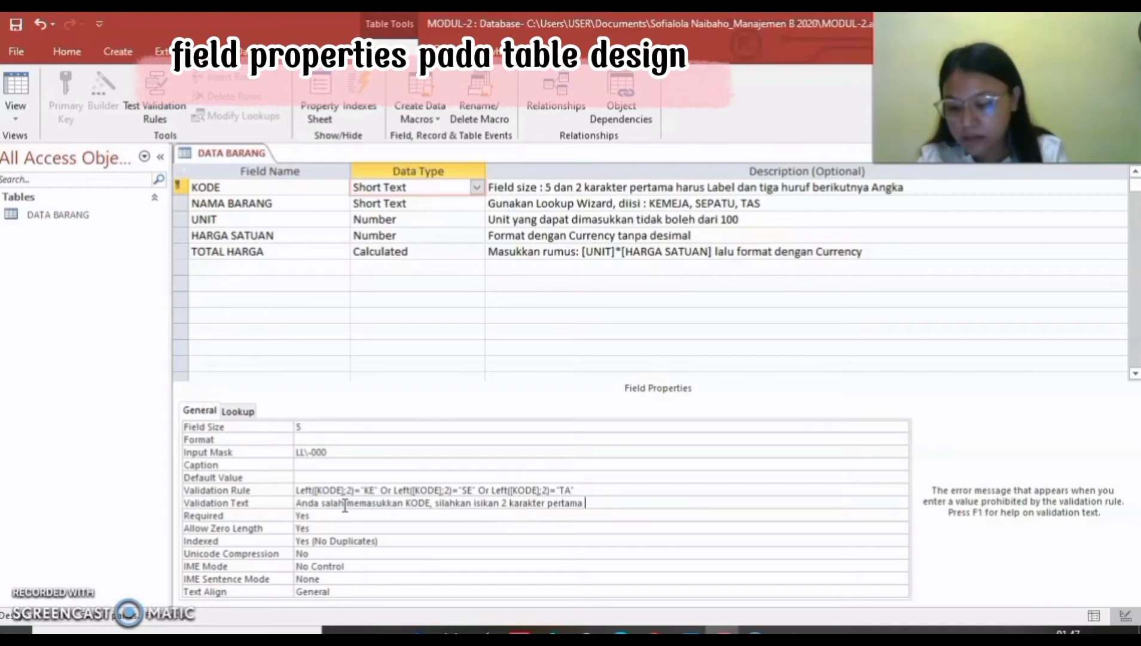
key("Caps_Lock")
type("KE/SE/TA")
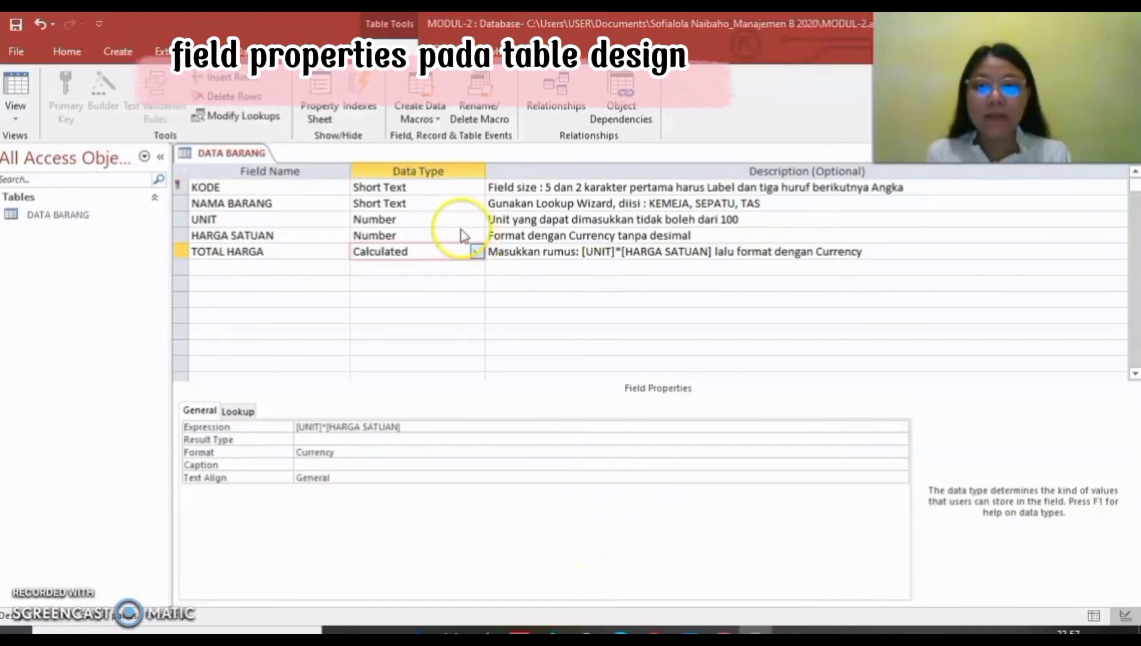
Start the Lookup Wizard for the NAMA BARANG field and choose to type in the lookup values
left_click(453, 199)
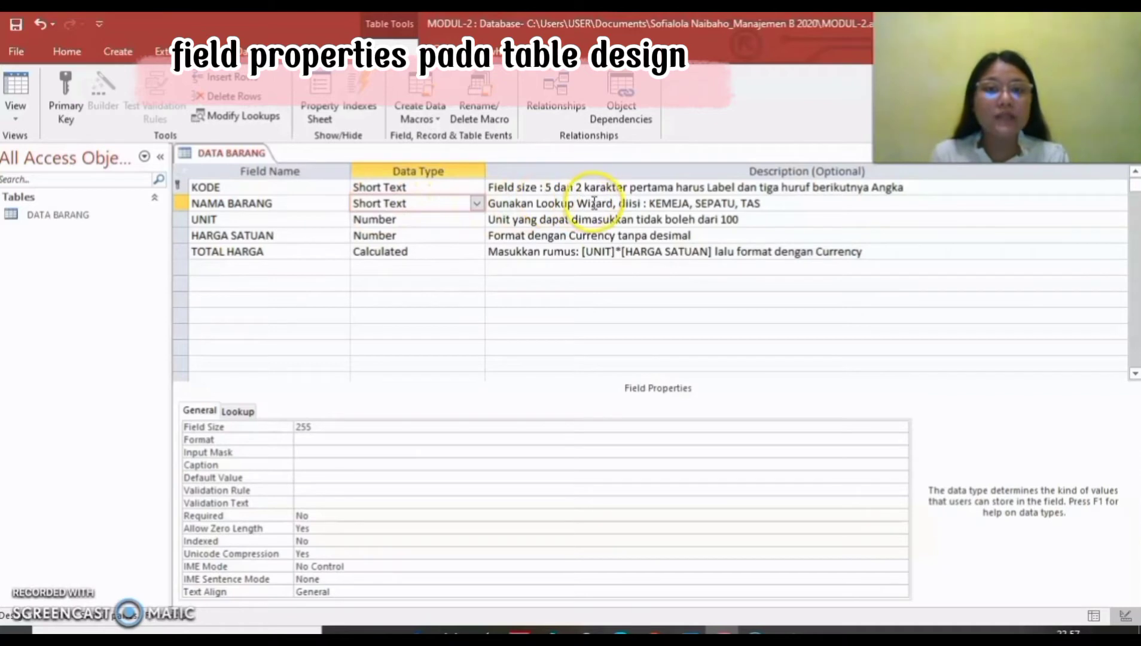
left_click(477, 204)
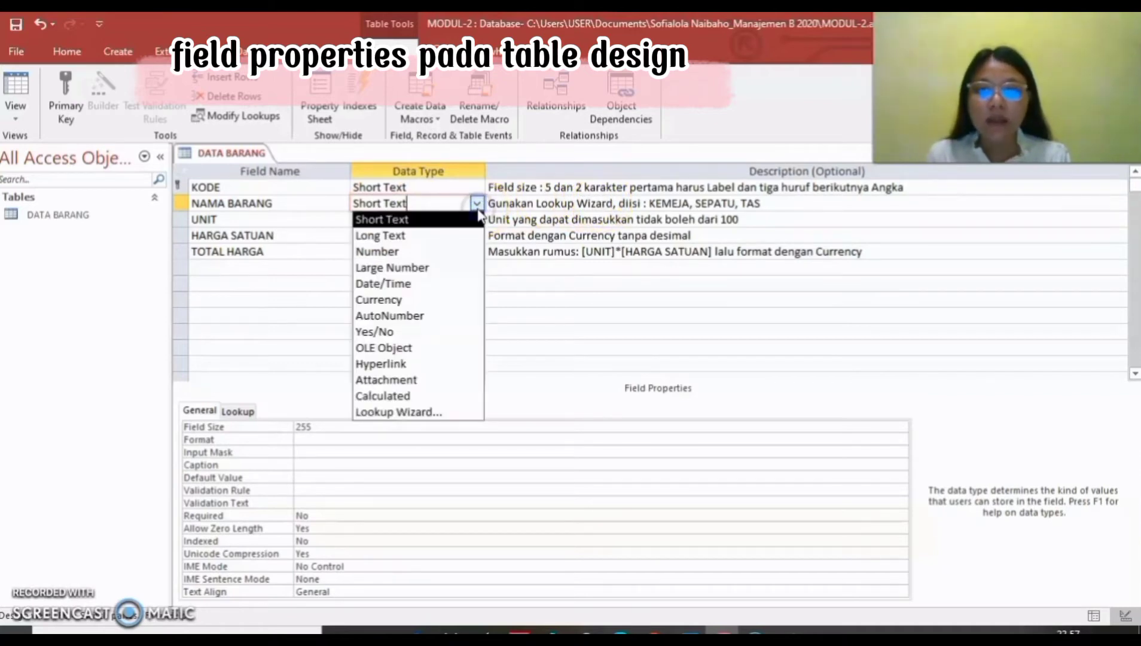
left_click(428, 412)
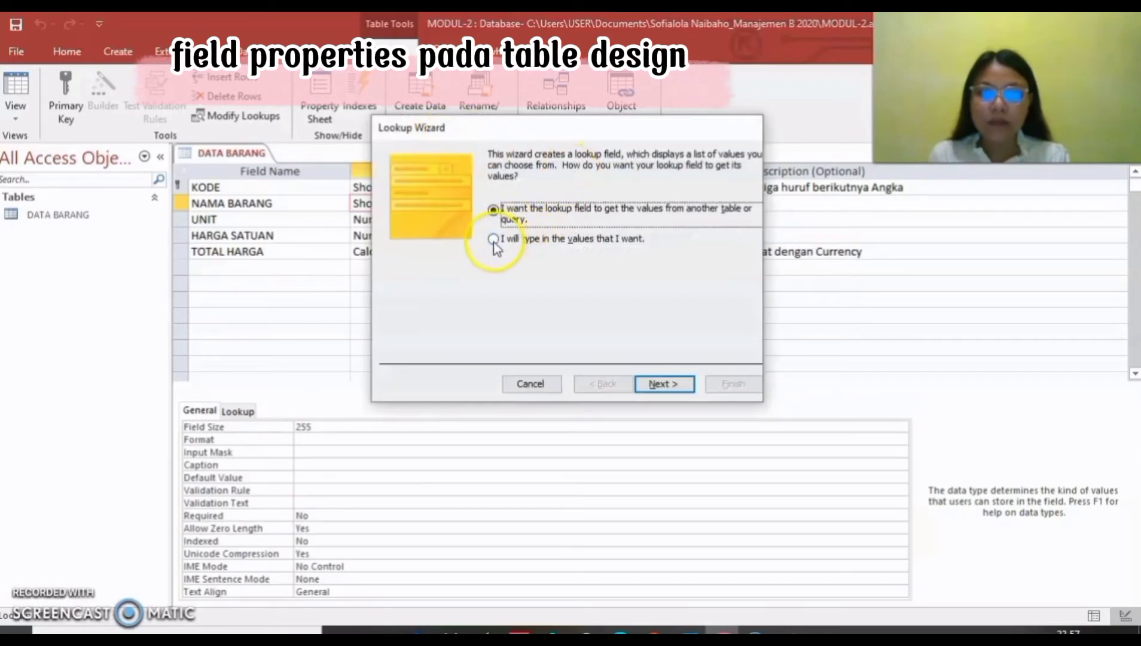
left_click_drag(517, 131, 301, 135)
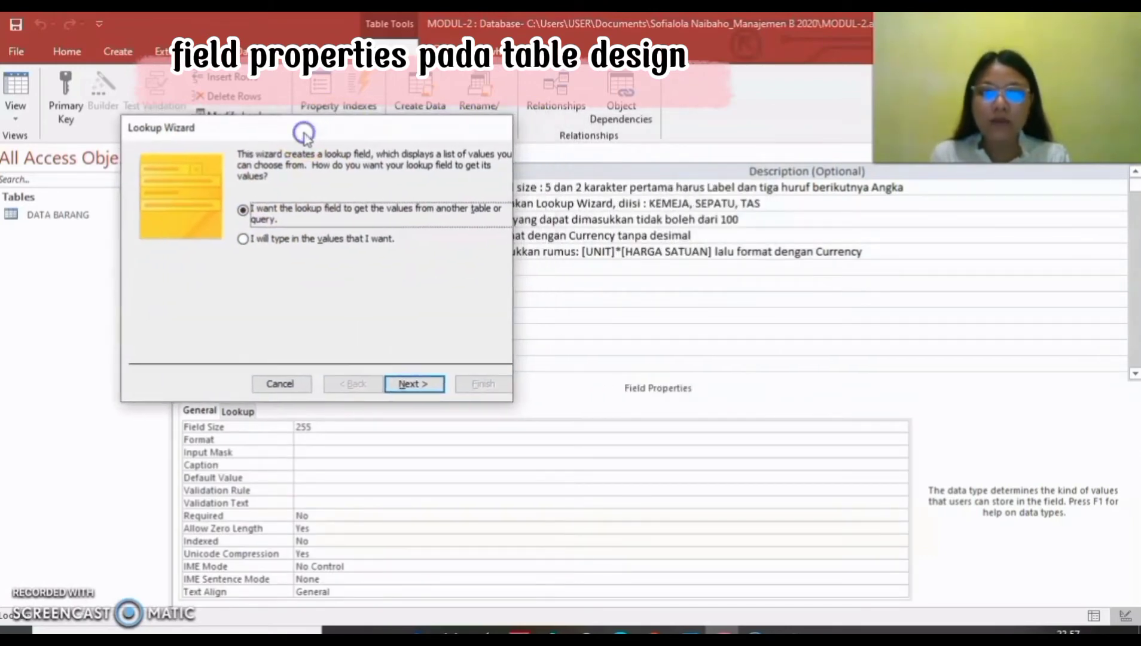
left_click(242, 240)
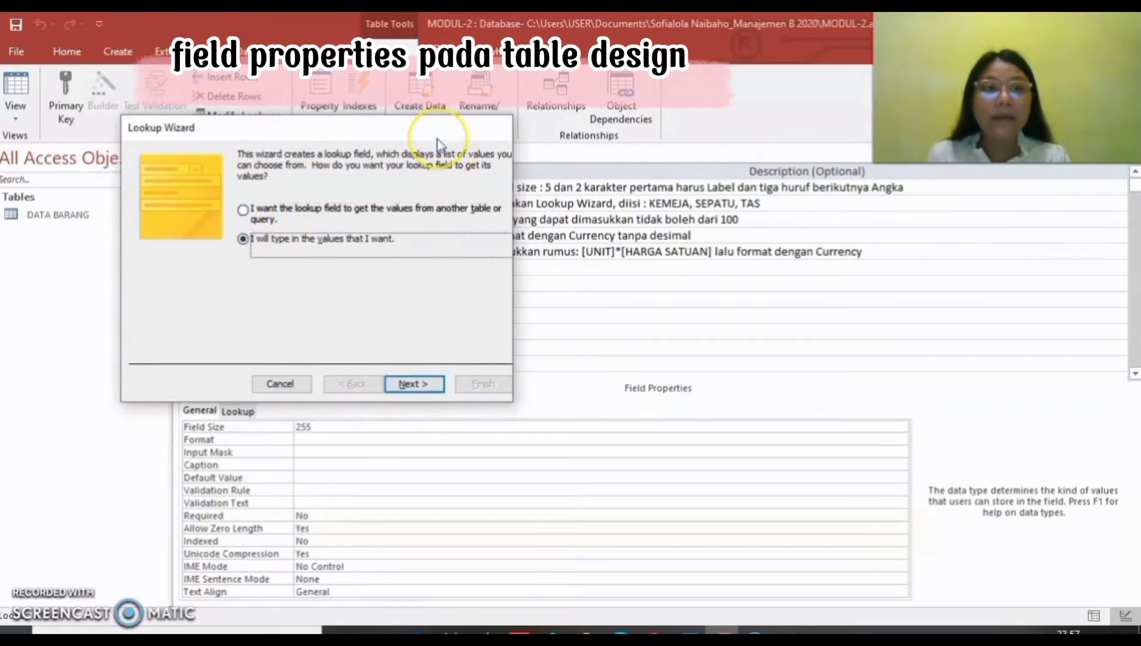
left_click(410, 385)
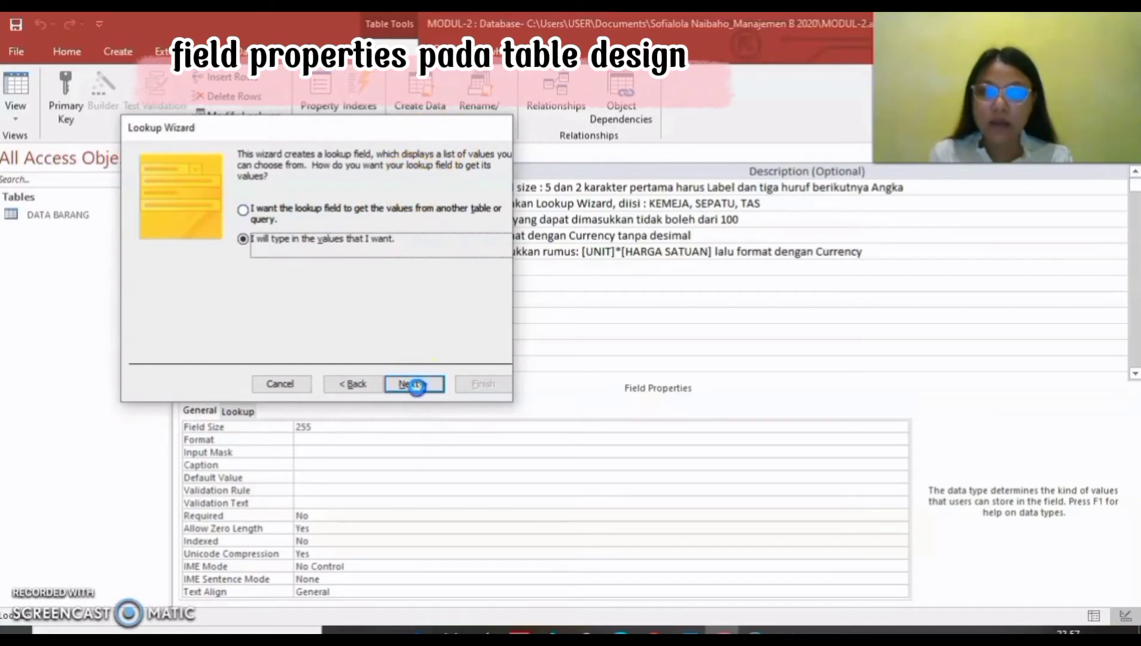
Enter KEMEJA, SEPATU and TAS as the lookup values in one column and finish the wizard
left_click(198, 257)
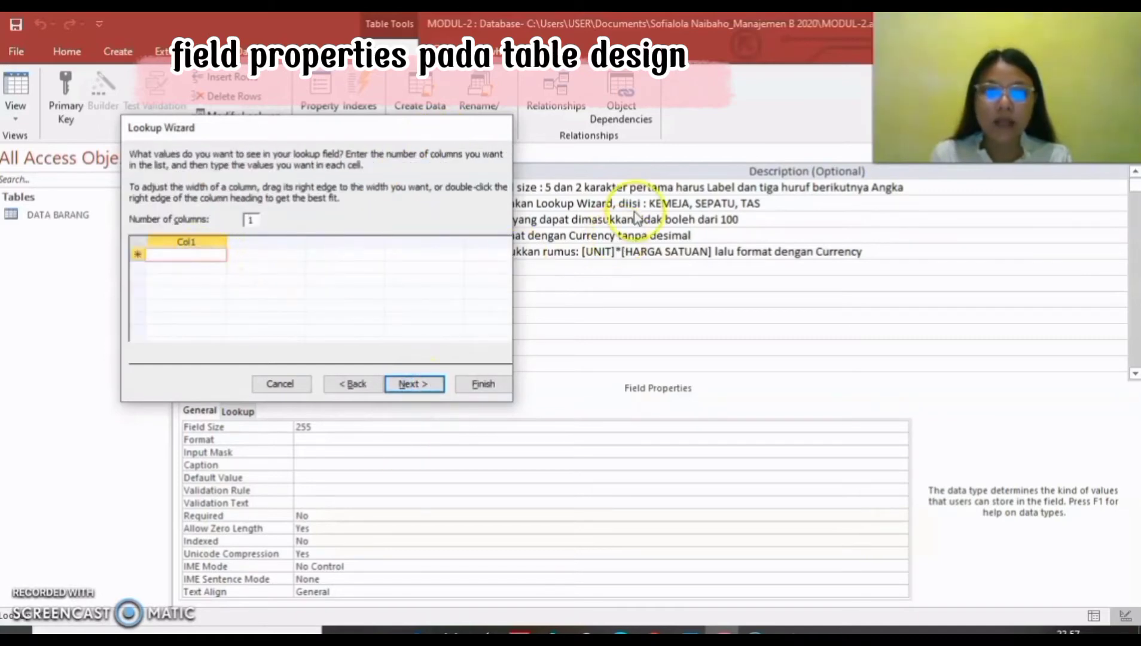
key("Caps_Lock")
type("KEMEHA")
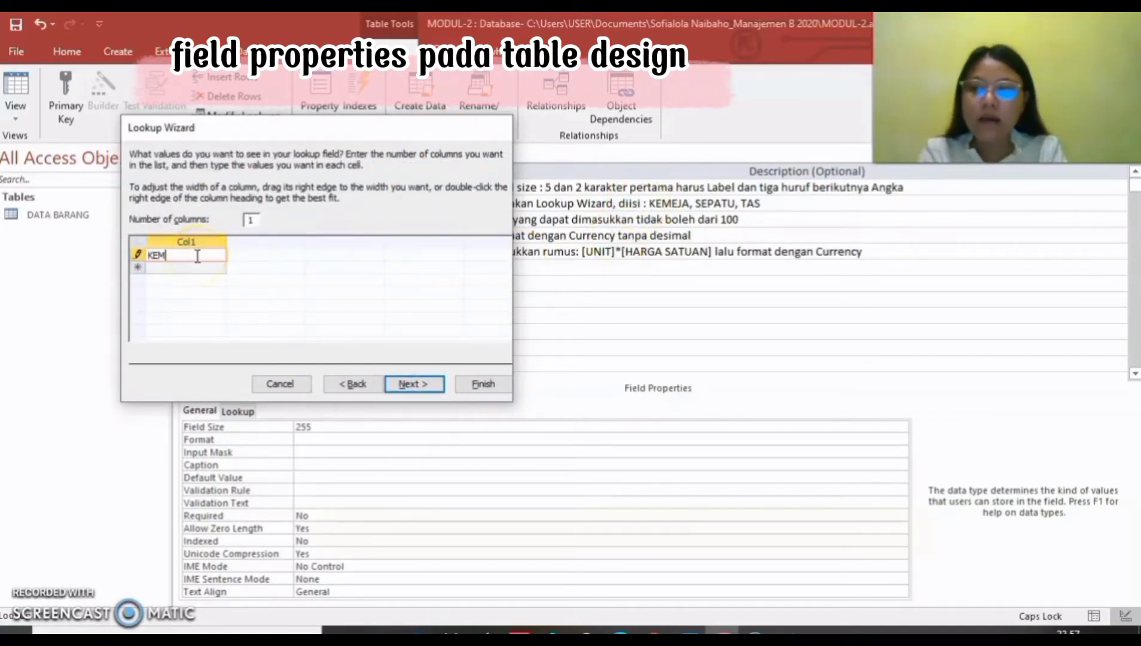
key("BackSpace")
key("BackSpace")
type("JA")
key("Return")
type("SEOA")
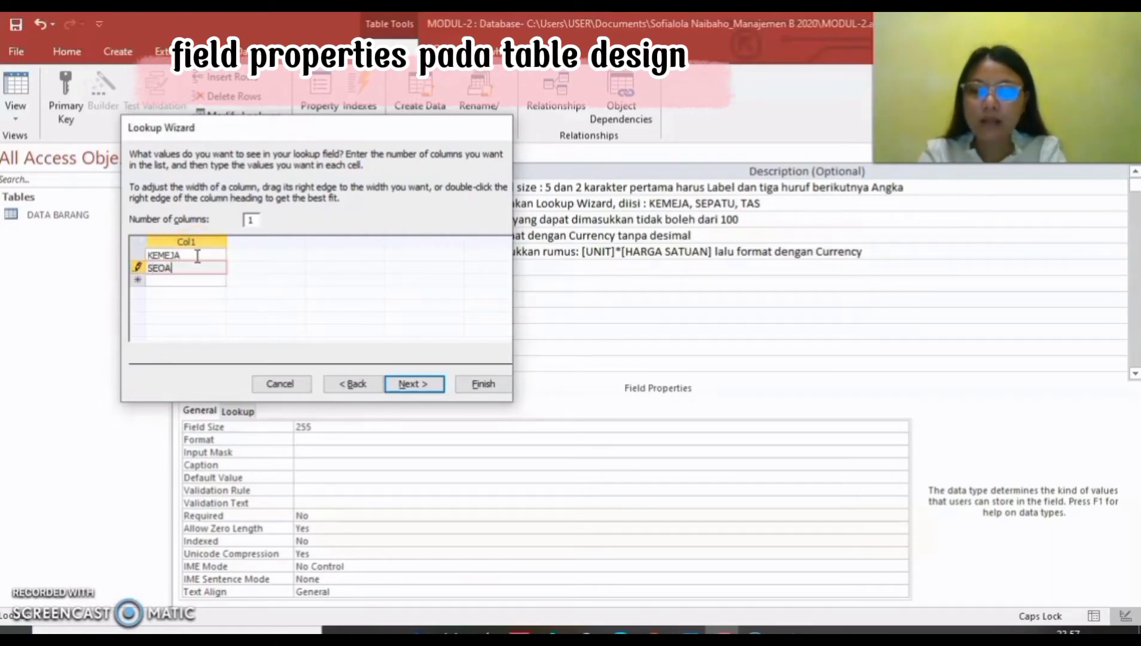
key("BackSpace")
key("BackSpace")
type("PATU")
key("Return")
type("TAS")
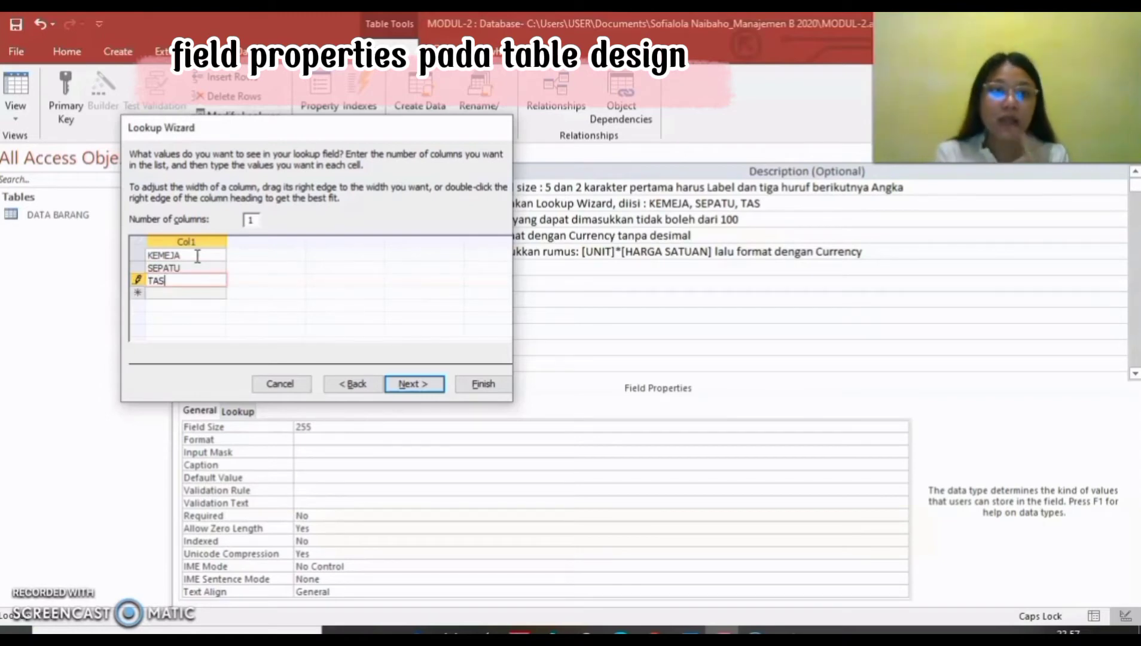
left_click(468, 382)
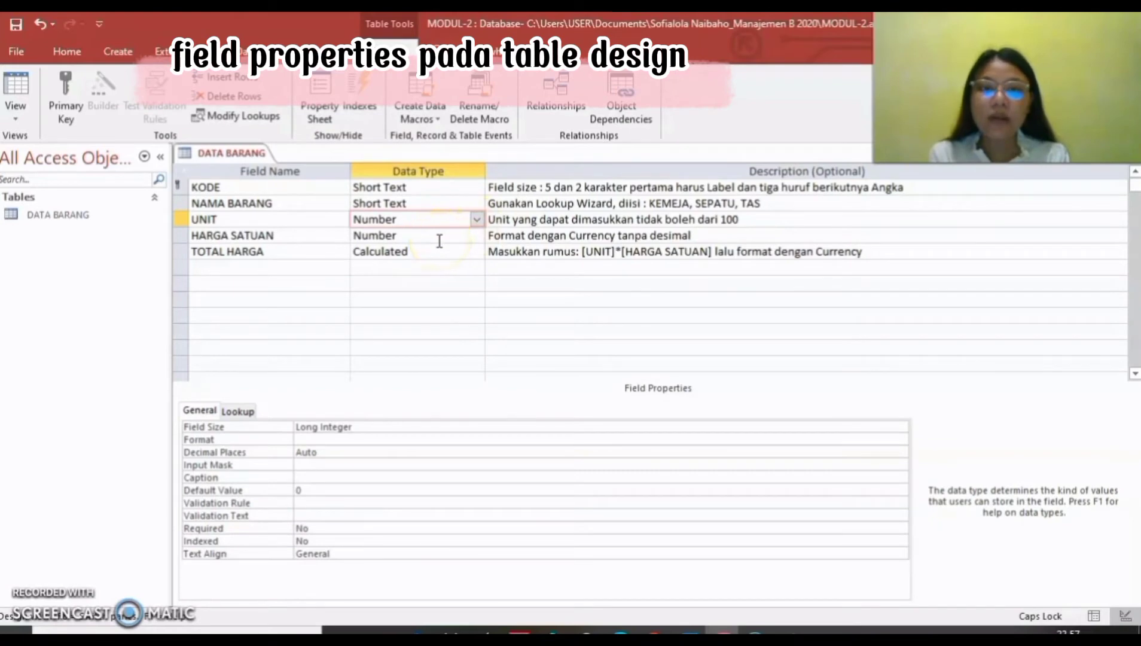
Set the HARGA SATUAN field's format to Currency with 0 decimal places
left_click(418, 235)
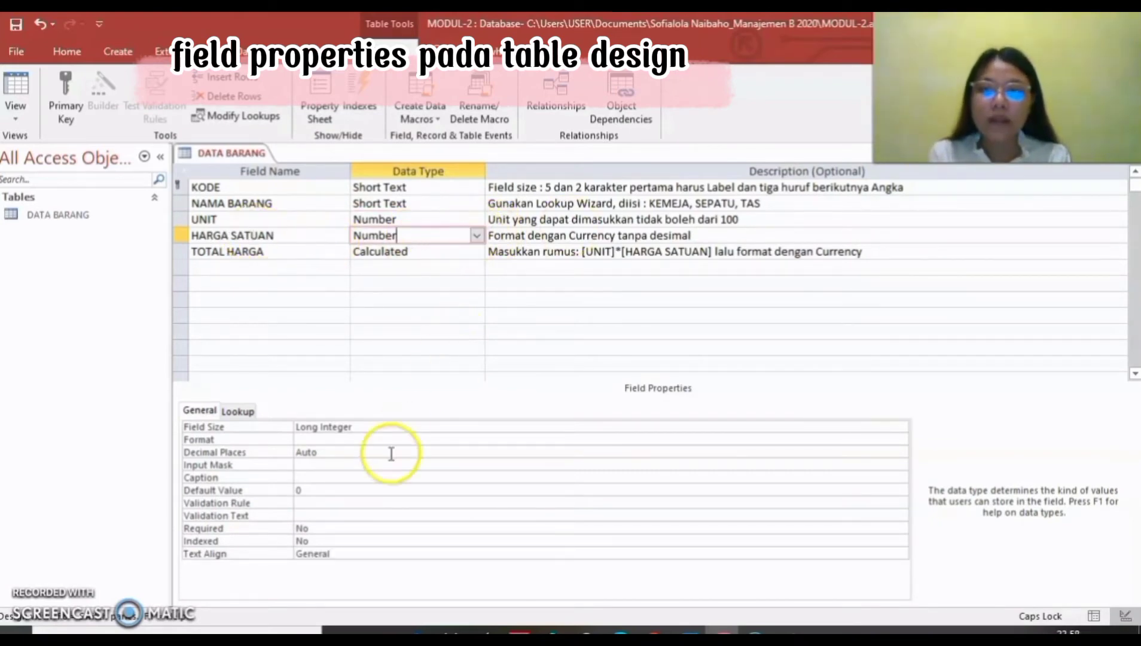
left_click(333, 440)
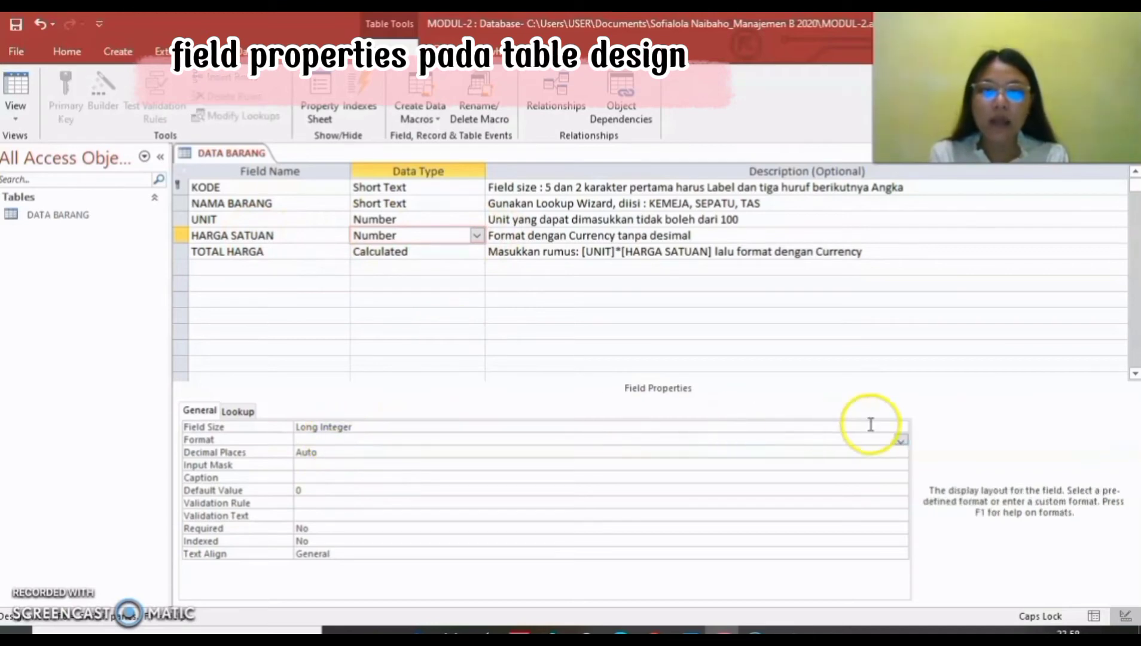
left_click(900, 441)
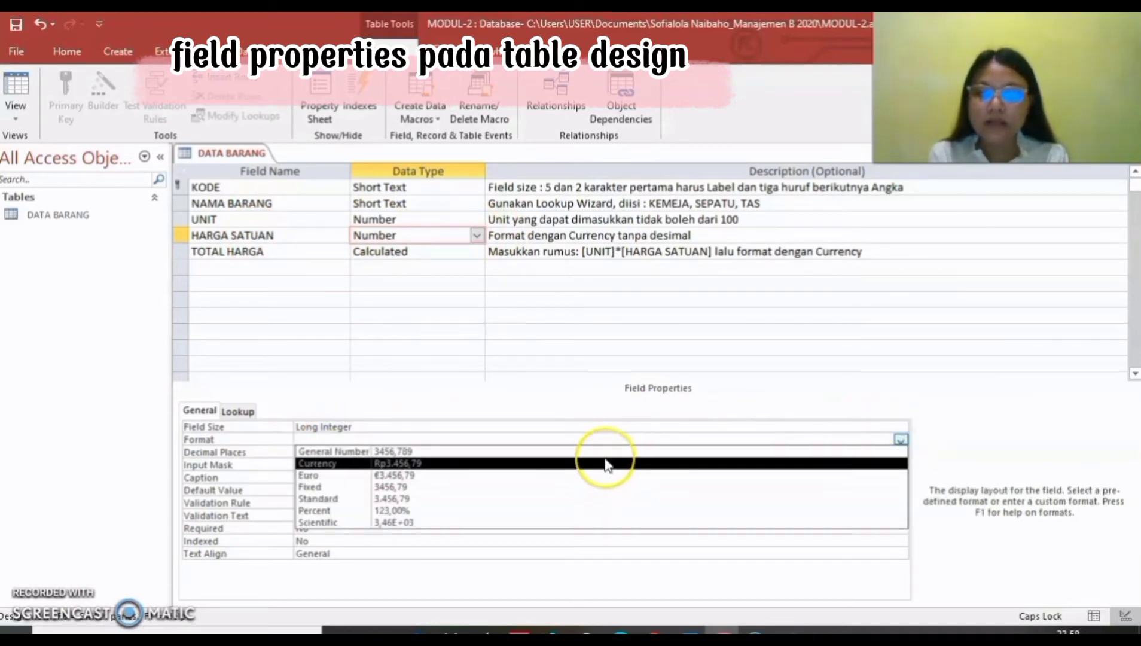
left_click(605, 464)
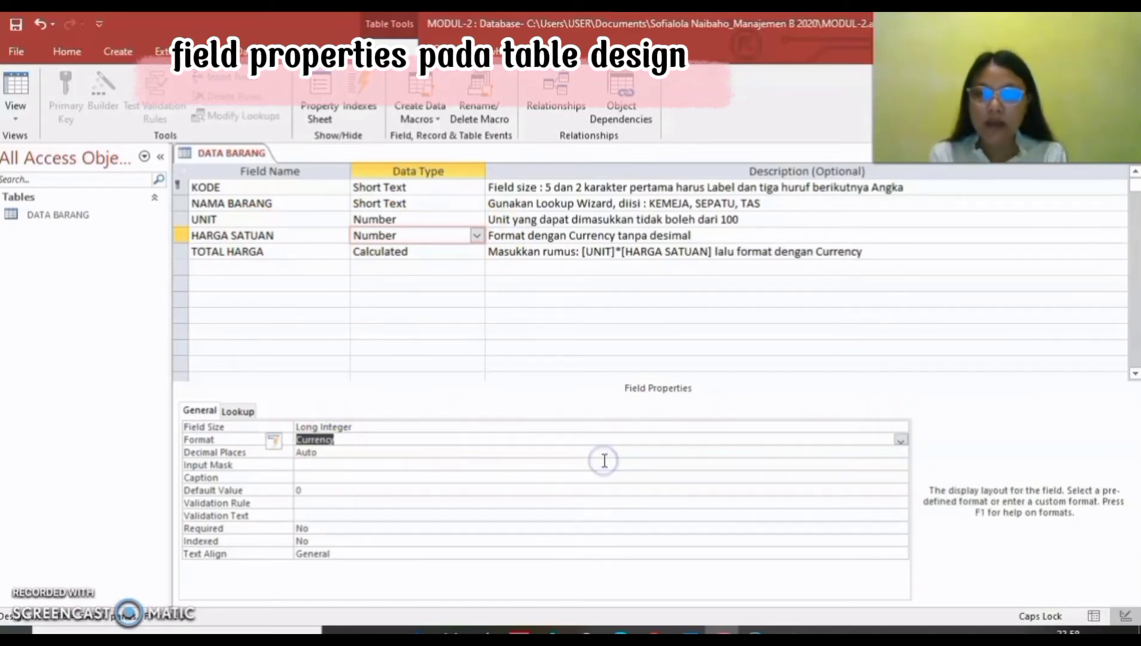
left_click(395, 453)
left_click(901, 453)
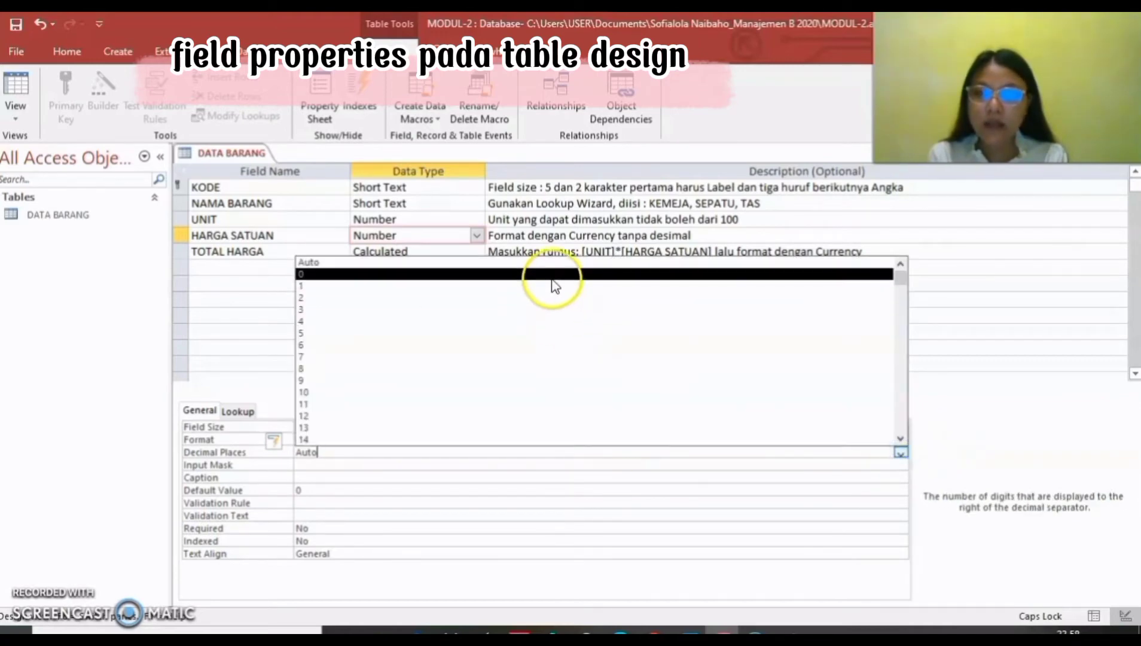
left_click(552, 275)
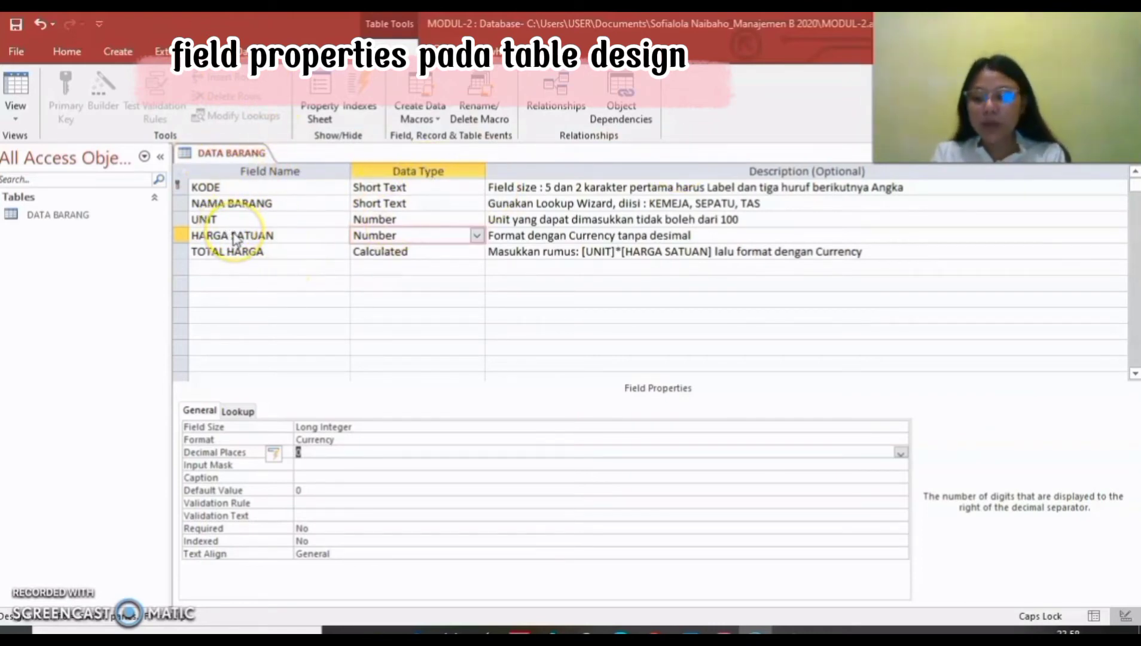
Show the DATA BARANG table in Datasheet view and fit the TOTAL HARGA, HARGA SATUAN and NAMA BARANG columns to their headings
left_click(180, 189)
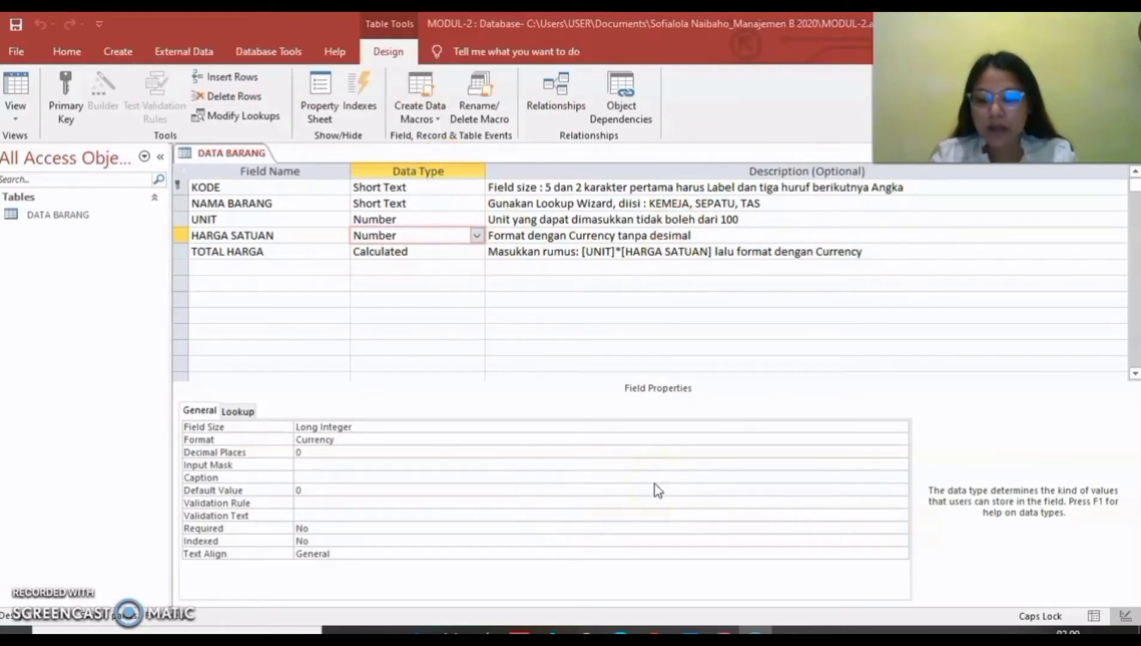
left_click(1094, 616)
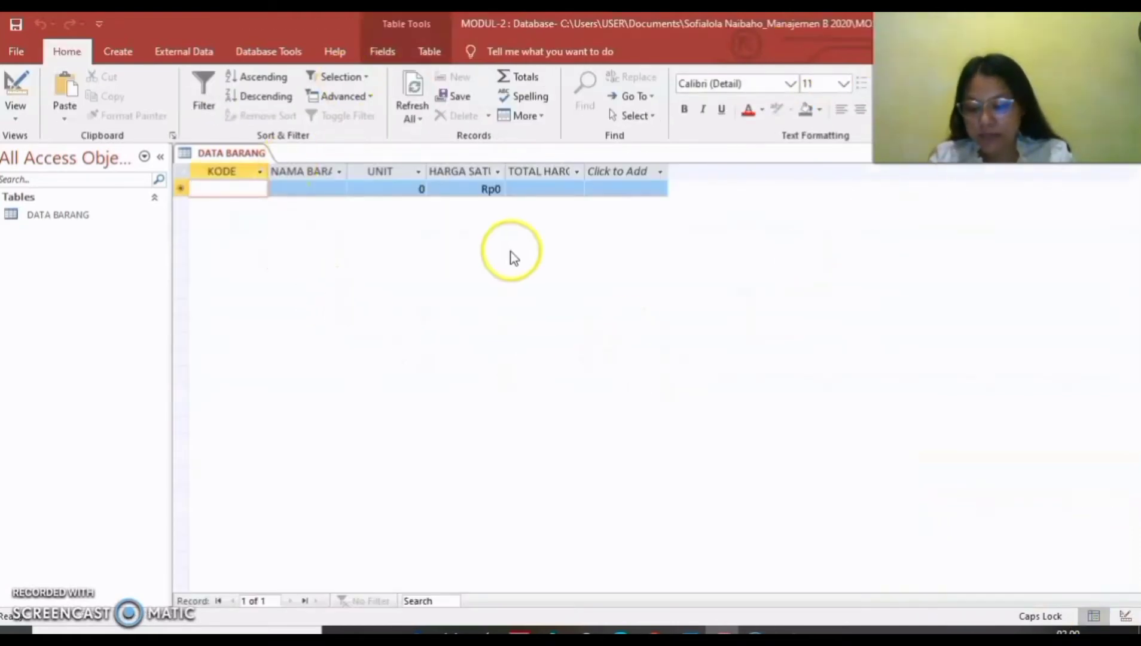
double_click(585, 165)
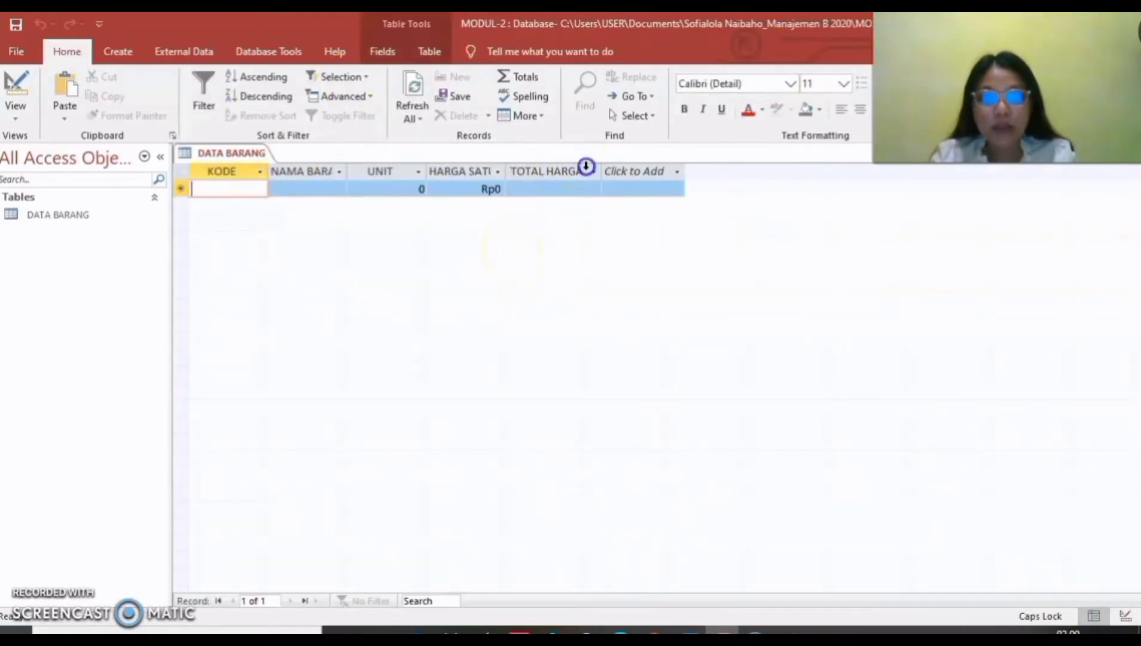
double_click(506, 171)
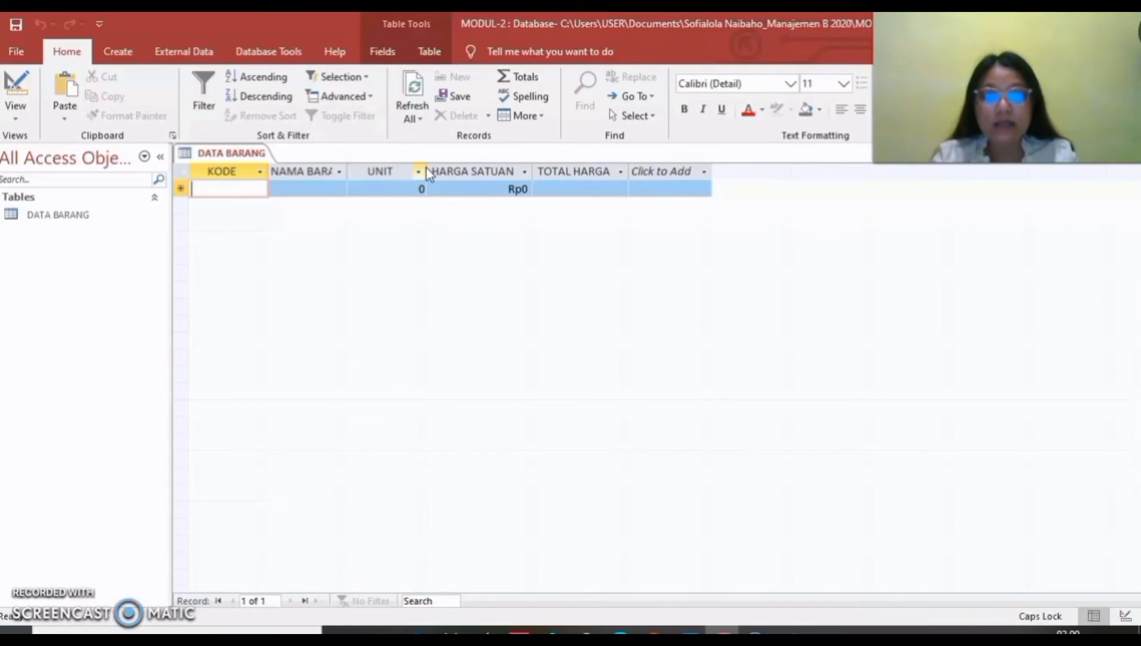
double_click(348, 171)
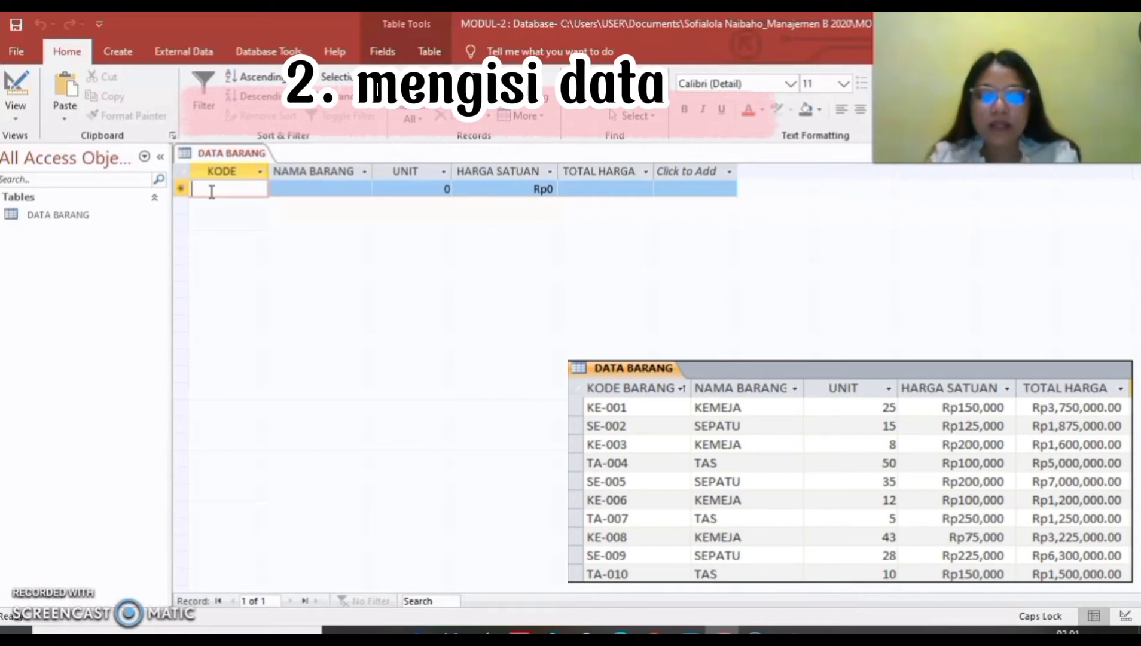
Try to enter OP-012 as the first record's KODE to test the validation rule
left_click(230, 189)
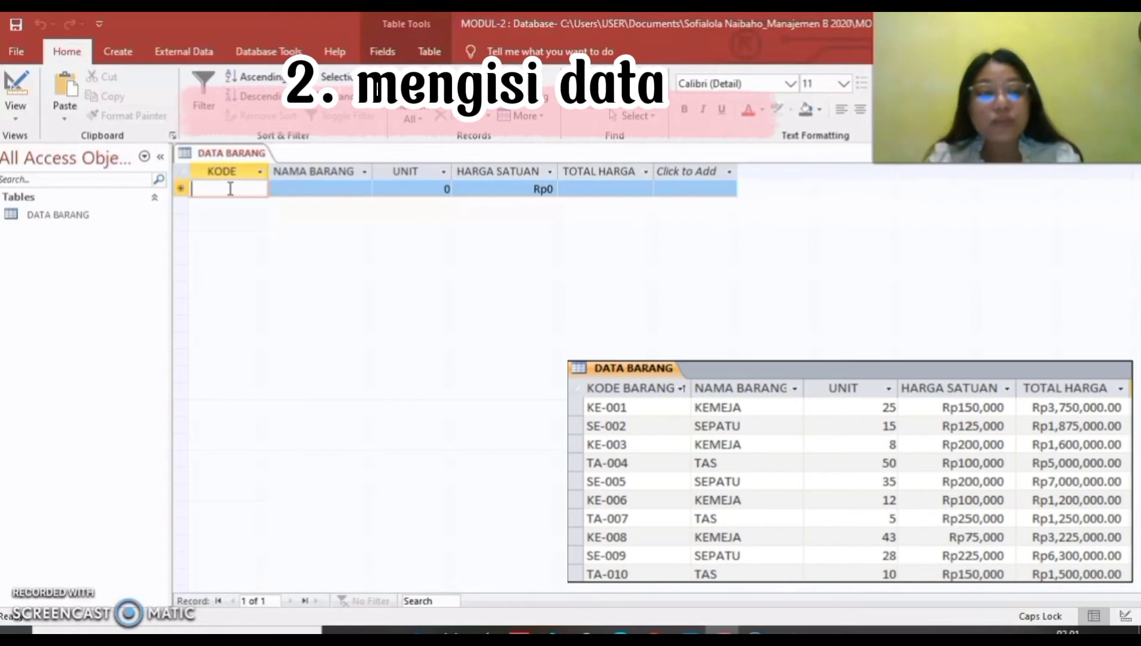
type("OP-")
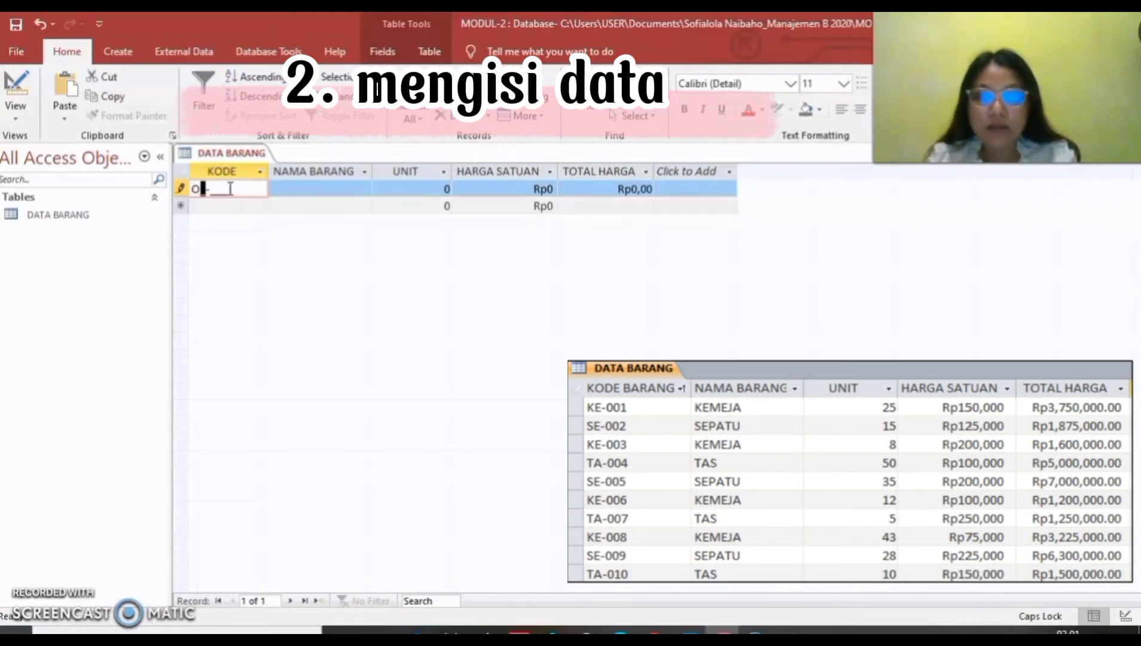
type("012")
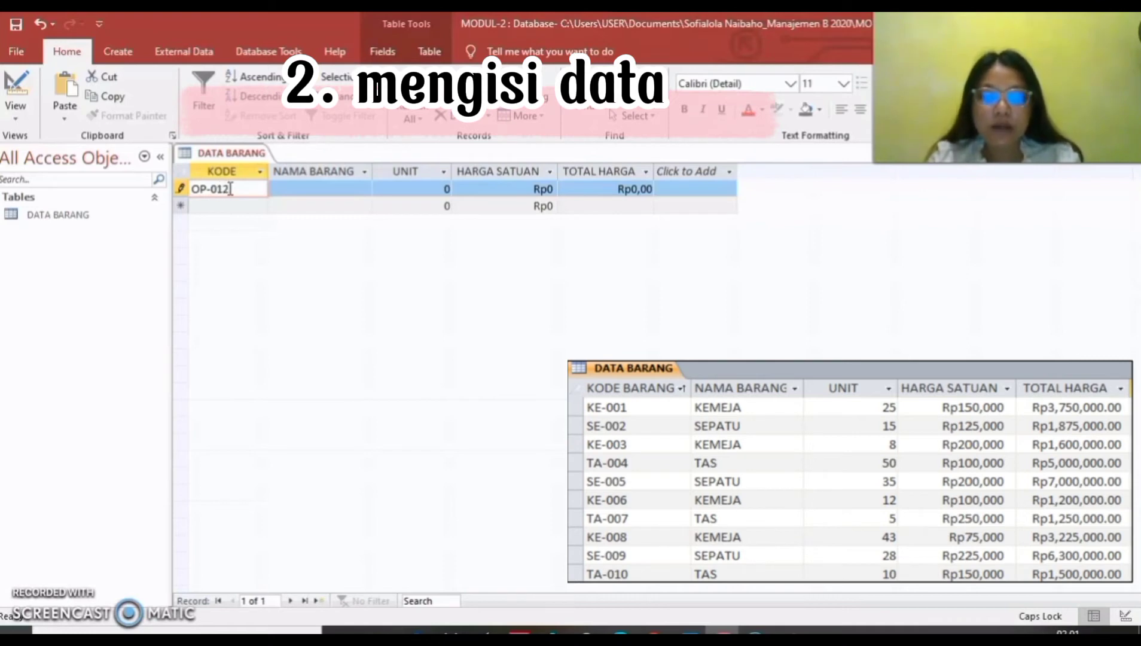
key("Tab")
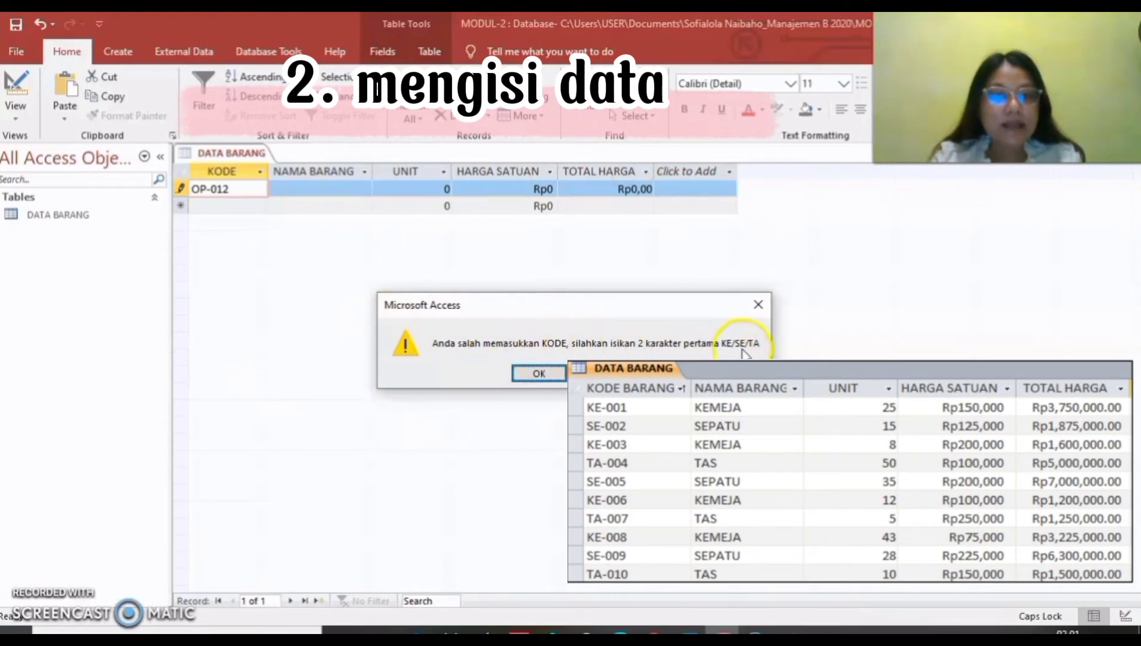
left_click(540, 373)
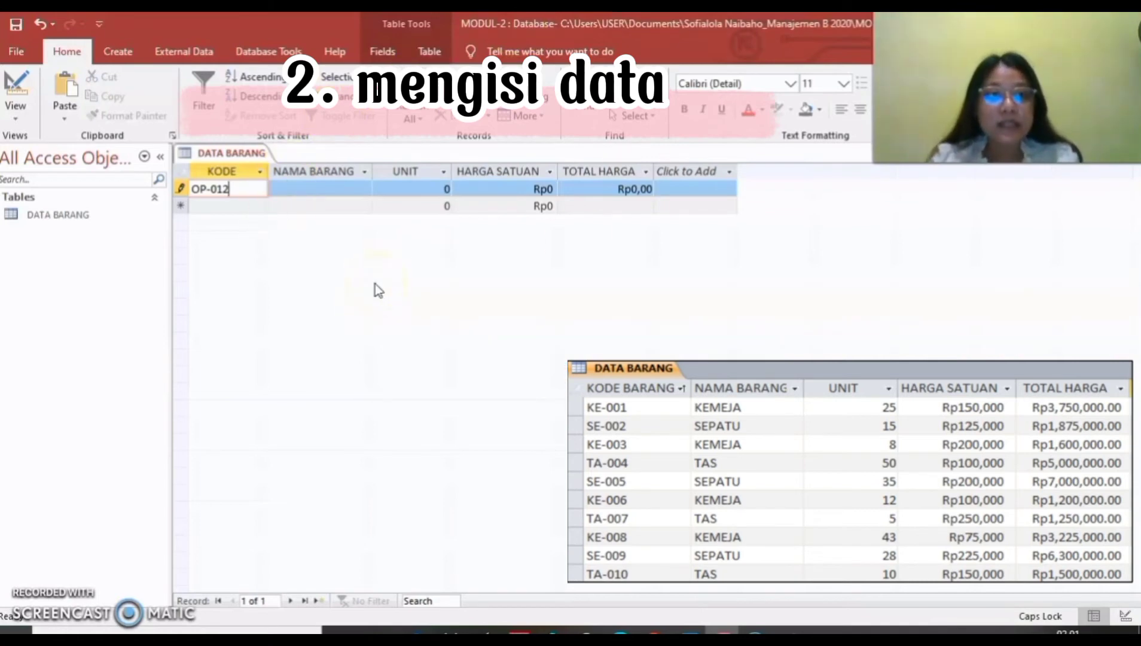
Replace the first record's KODE with KE-001
left_click(190, 189)
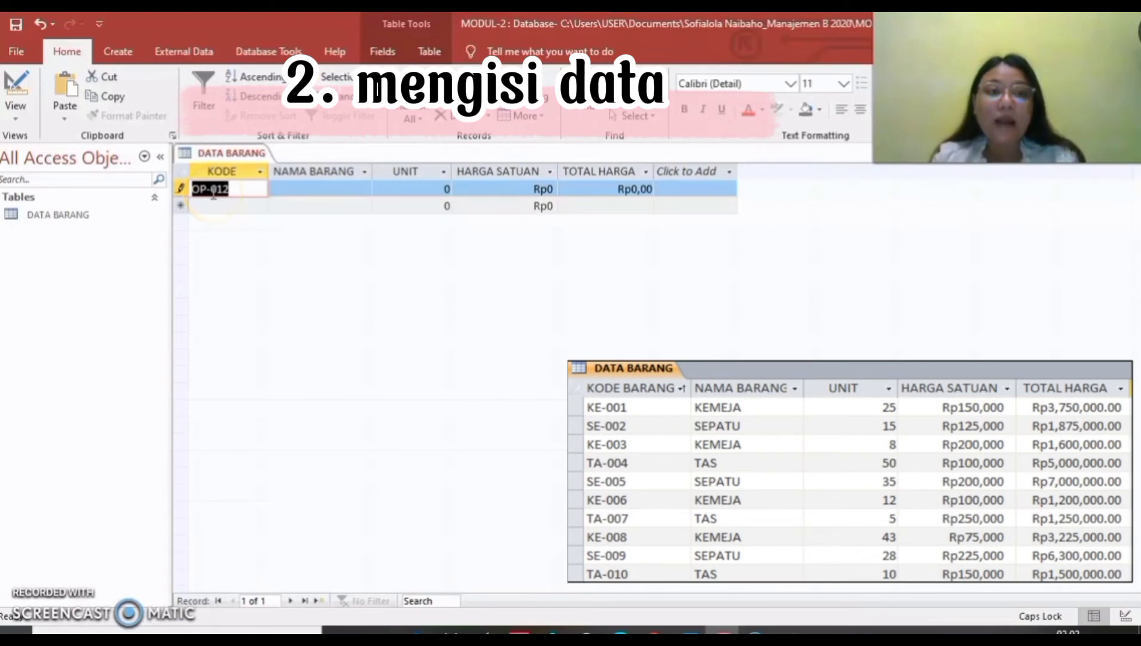
left_click(212, 192)
key("Left")
key("Left")
key("BackSpace")
type("K")
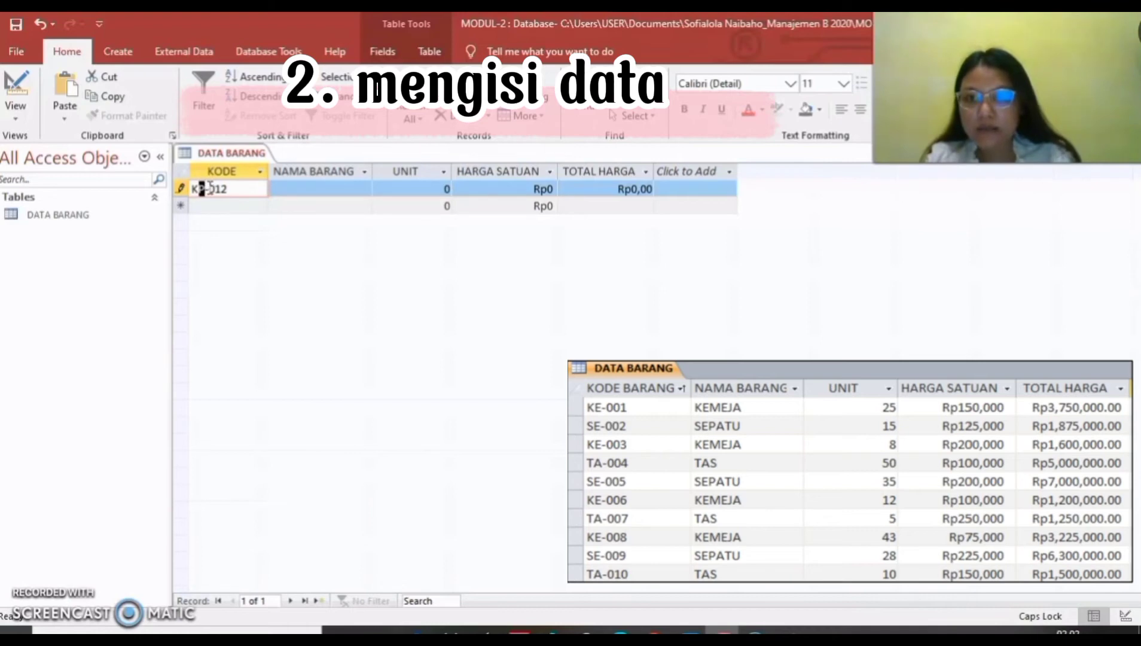
type("E-001")
key("Down")
Enter the KODE values SE-002, KE-003, TA-004 and SE-005 for records two to five
type("SE-")
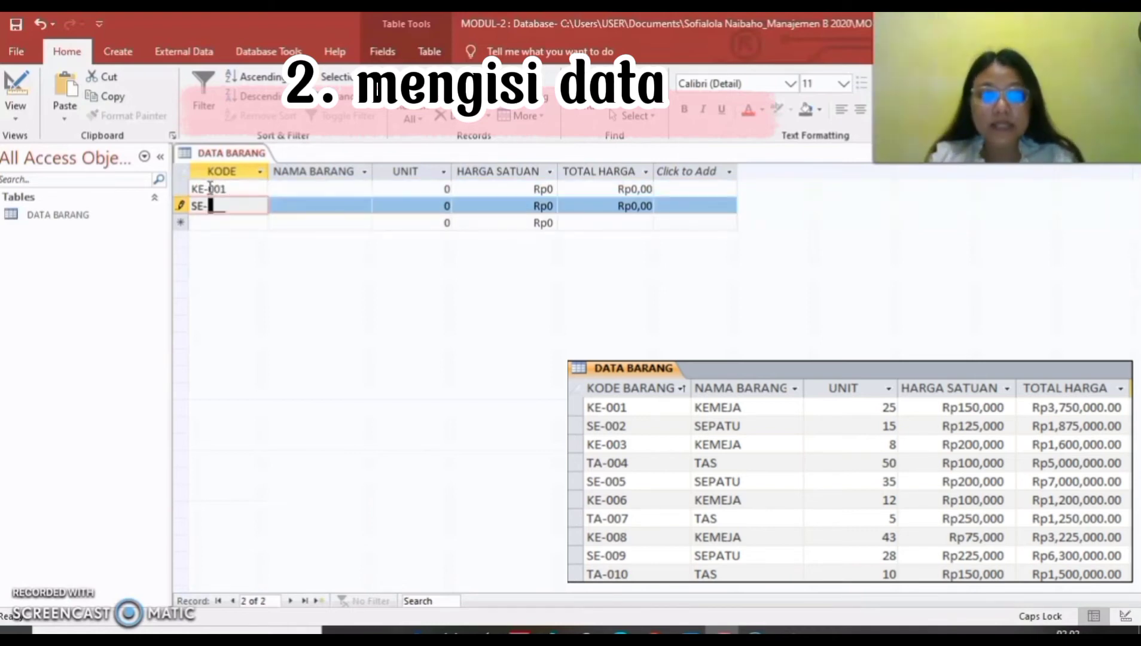
type("002")
key("Down")
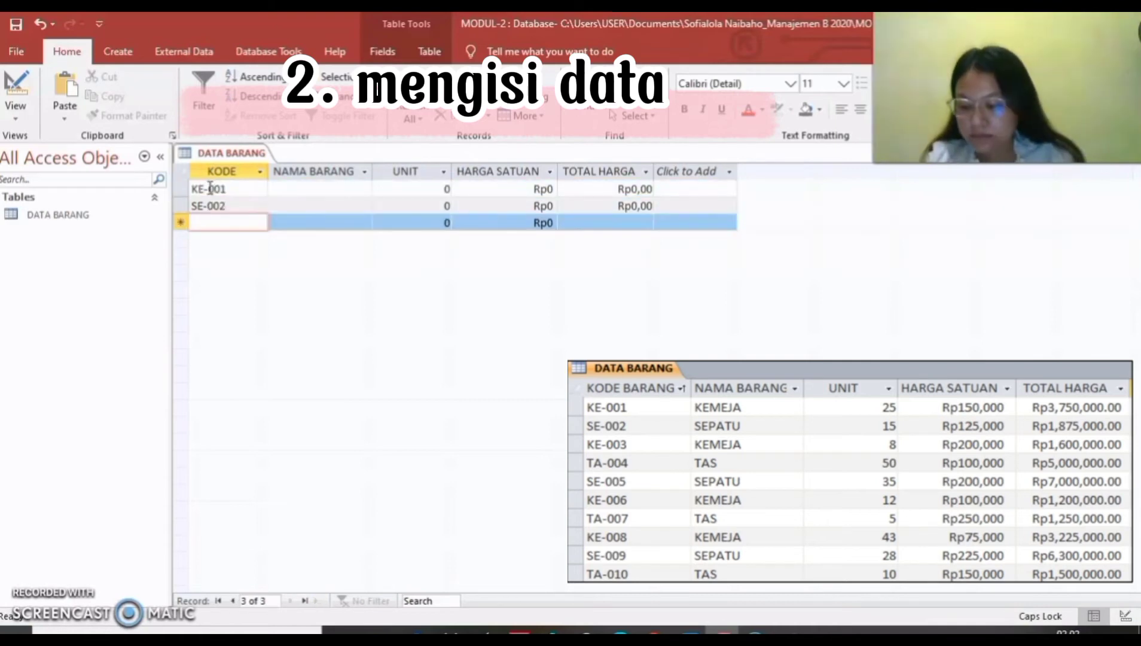
type("KE-003")
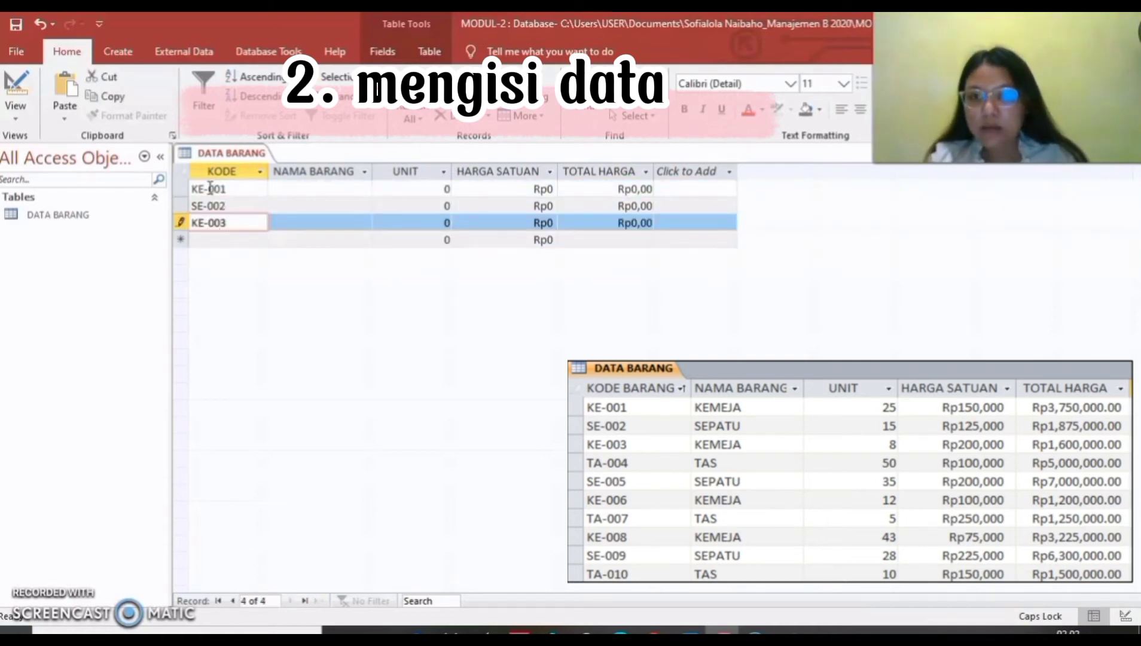
key("Down")
type("TA-")
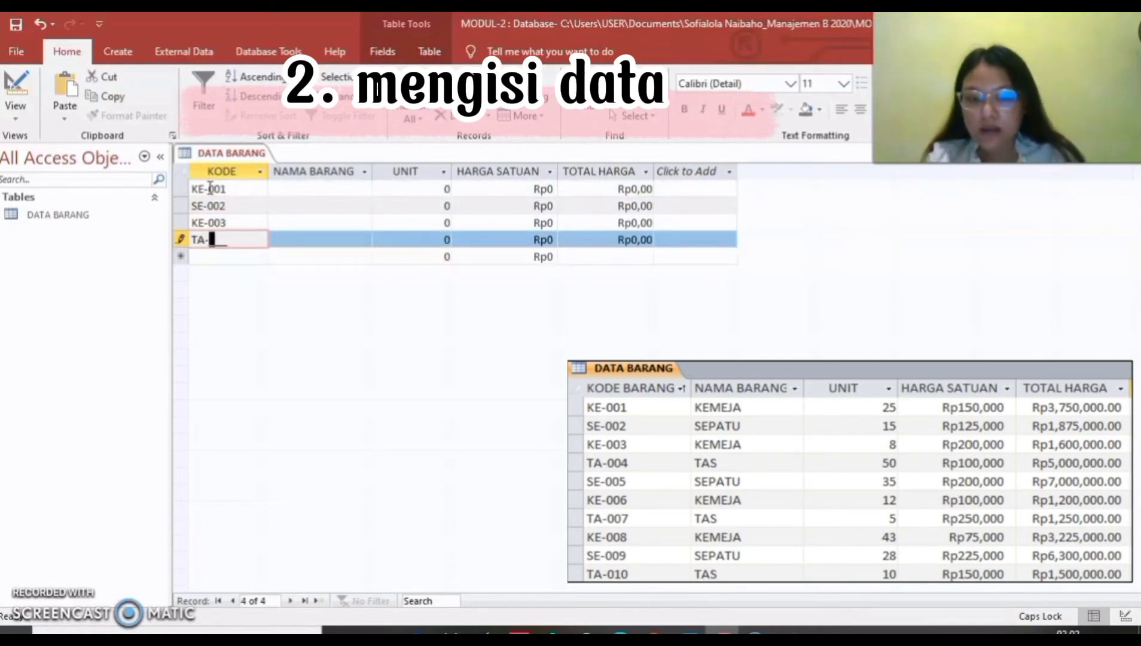
type("004")
key("Down")
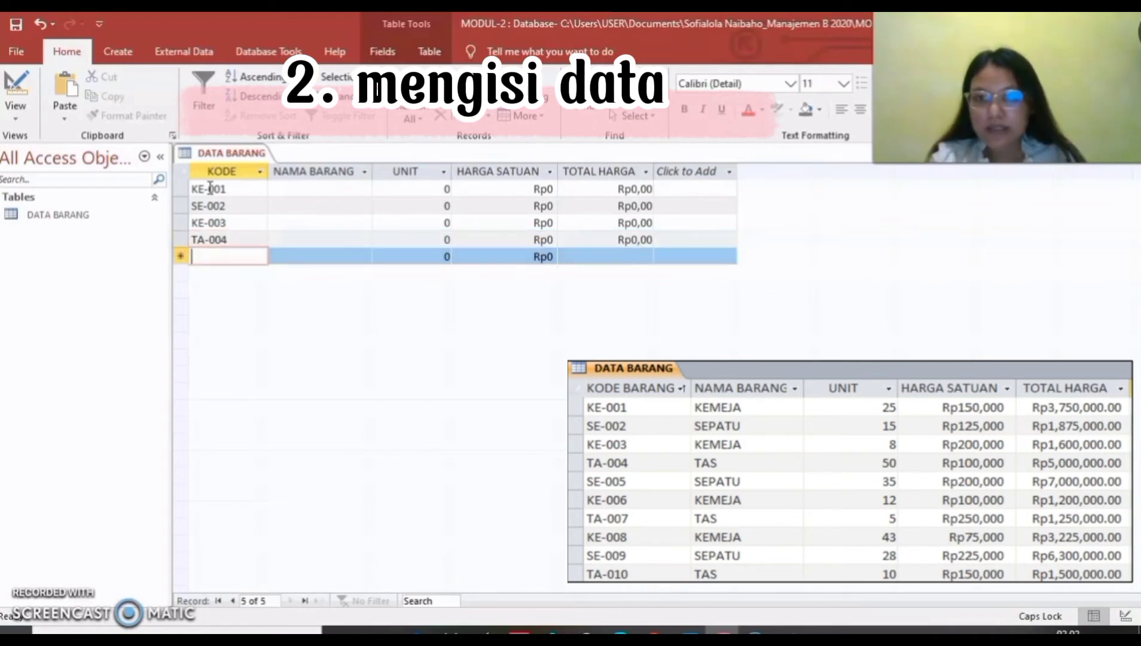
type("SE-005")
key("Down")
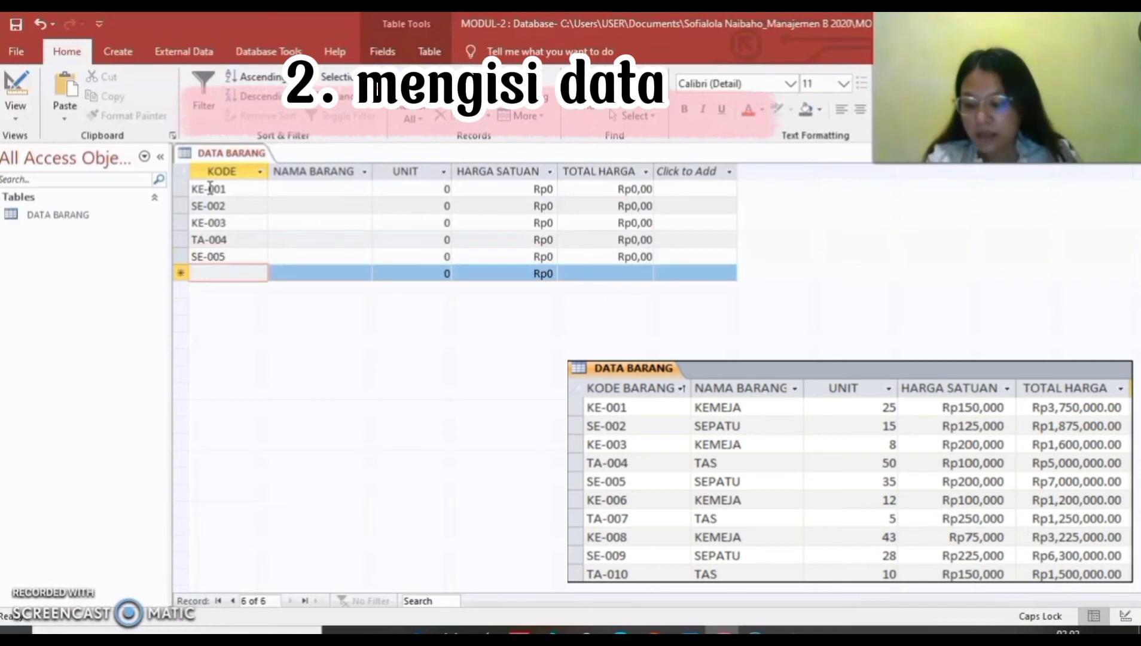
Enter the KODE values KE-006, TA-007 and KE-008 for records six to eight
type("KE-006")
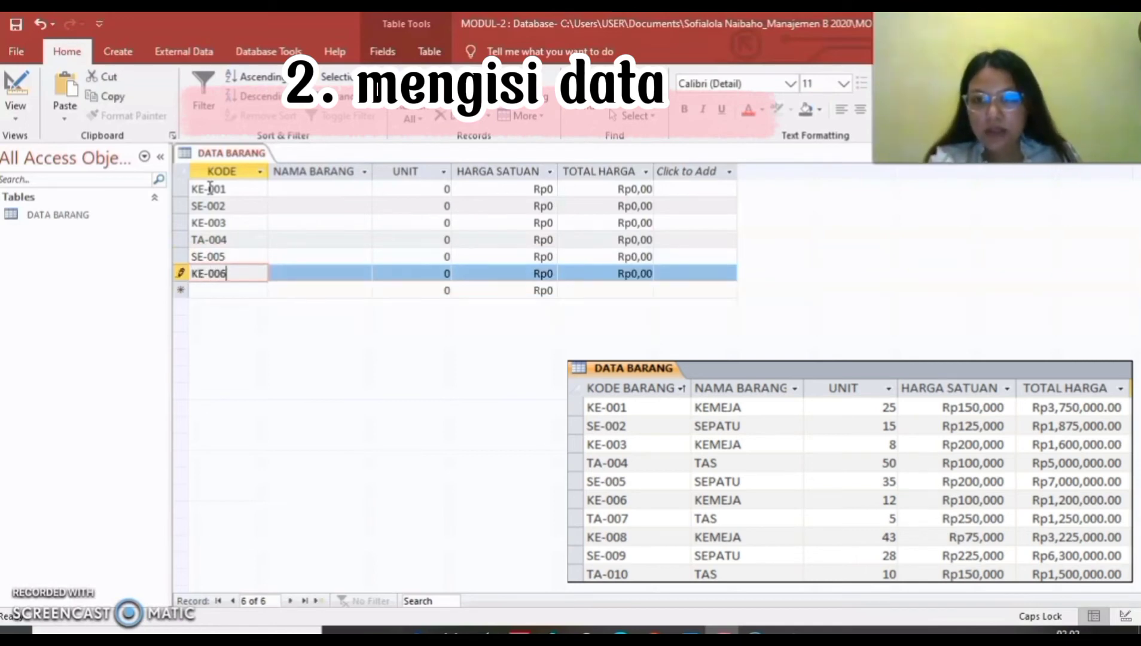
key("Down")
type("TA-007")
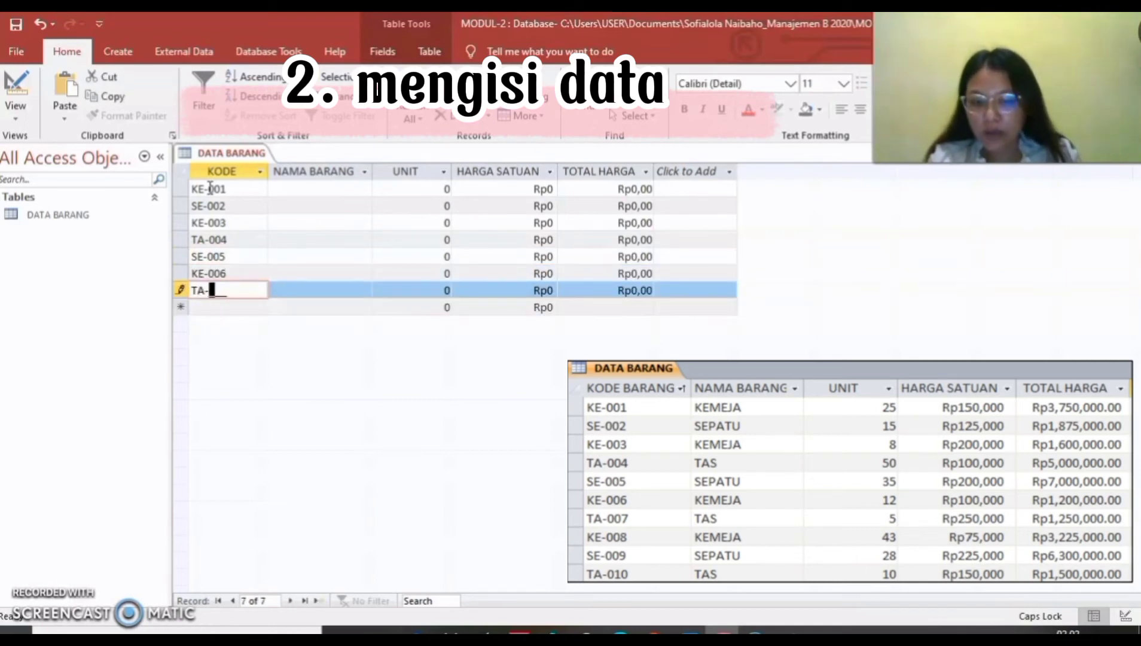
key("Down")
type("KE-008")
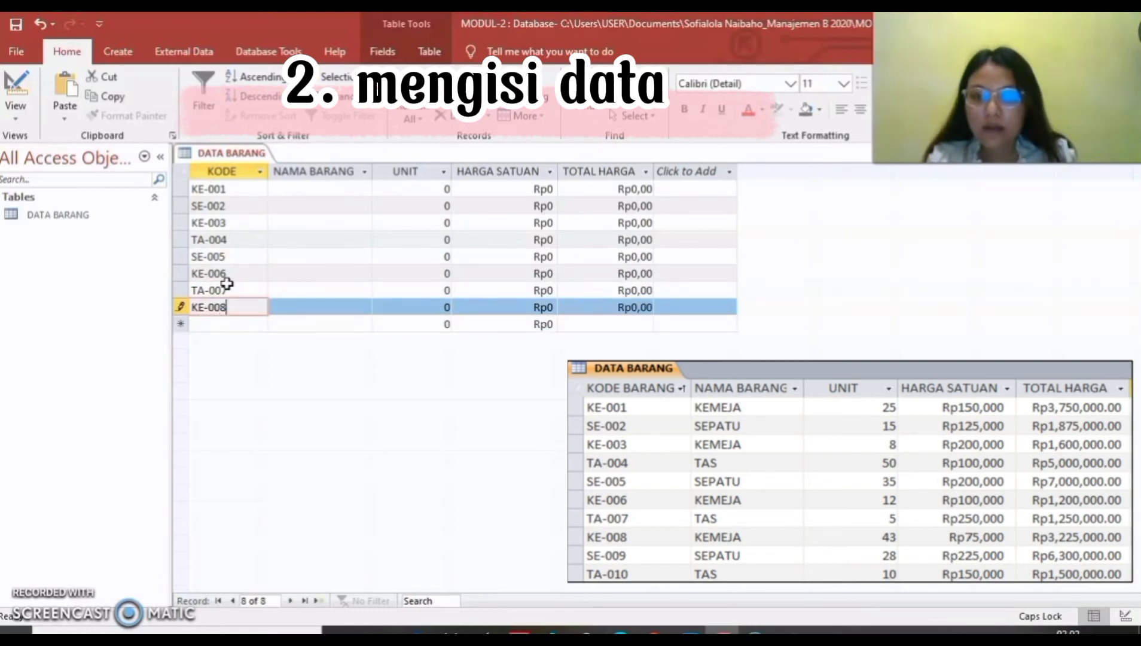
key("Tab")
Enter the KODE values SE-009 and TA-010 for records nine and ten
left_click(224, 326)
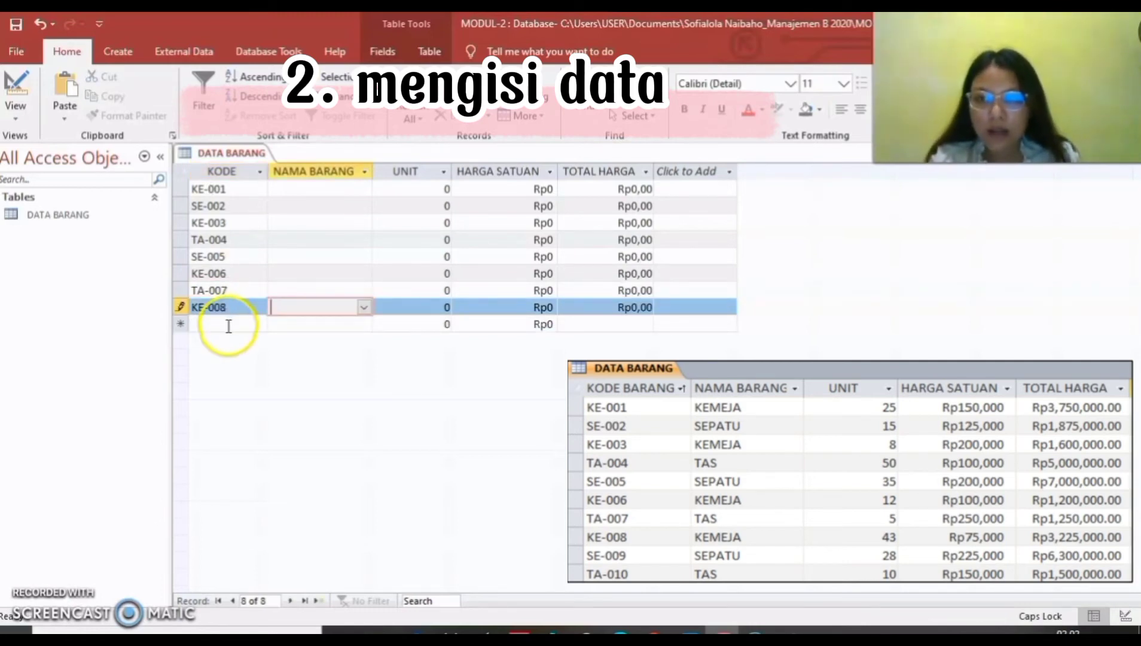
left_click(201, 324)
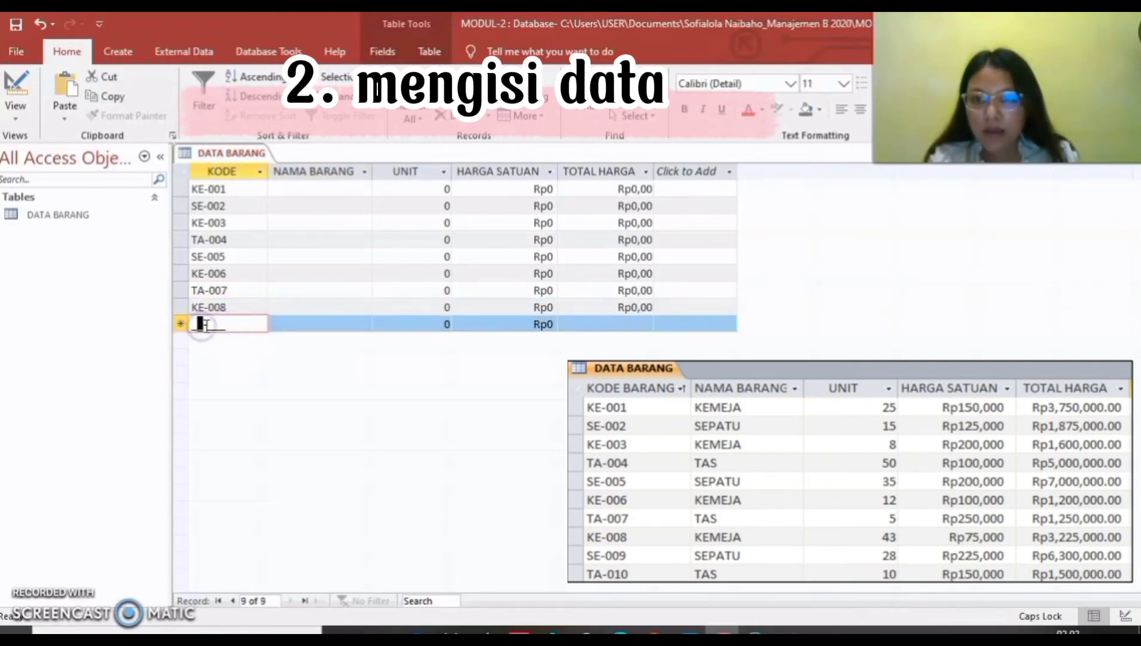
key("BackSpace")
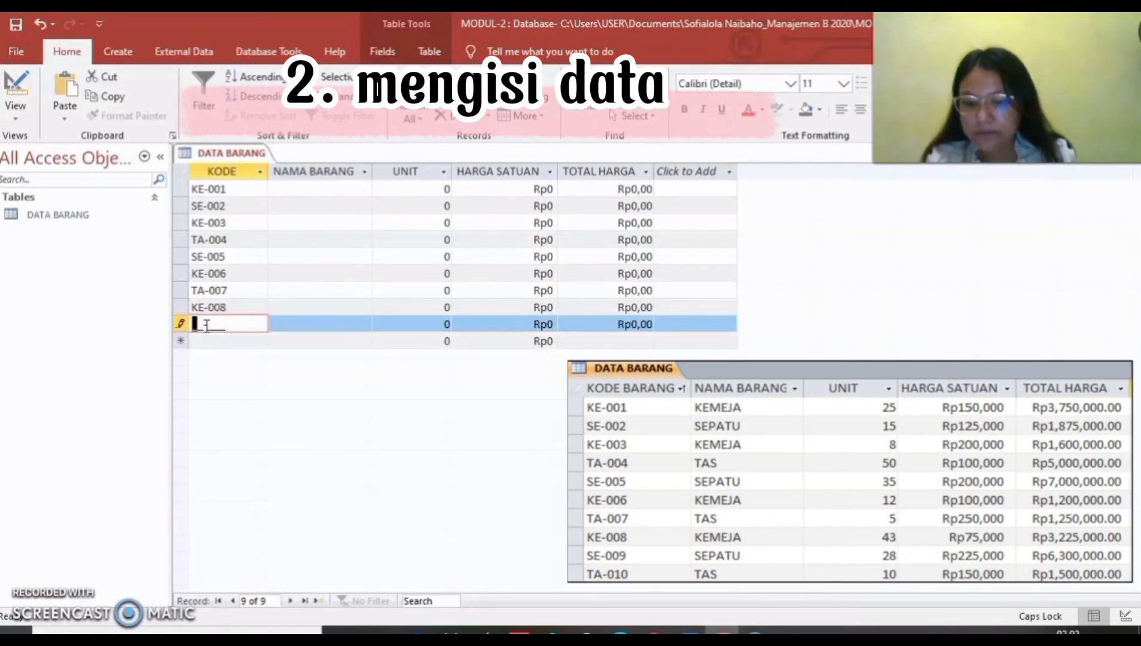
type("SE-009")
key("Down")
type("TA-010")
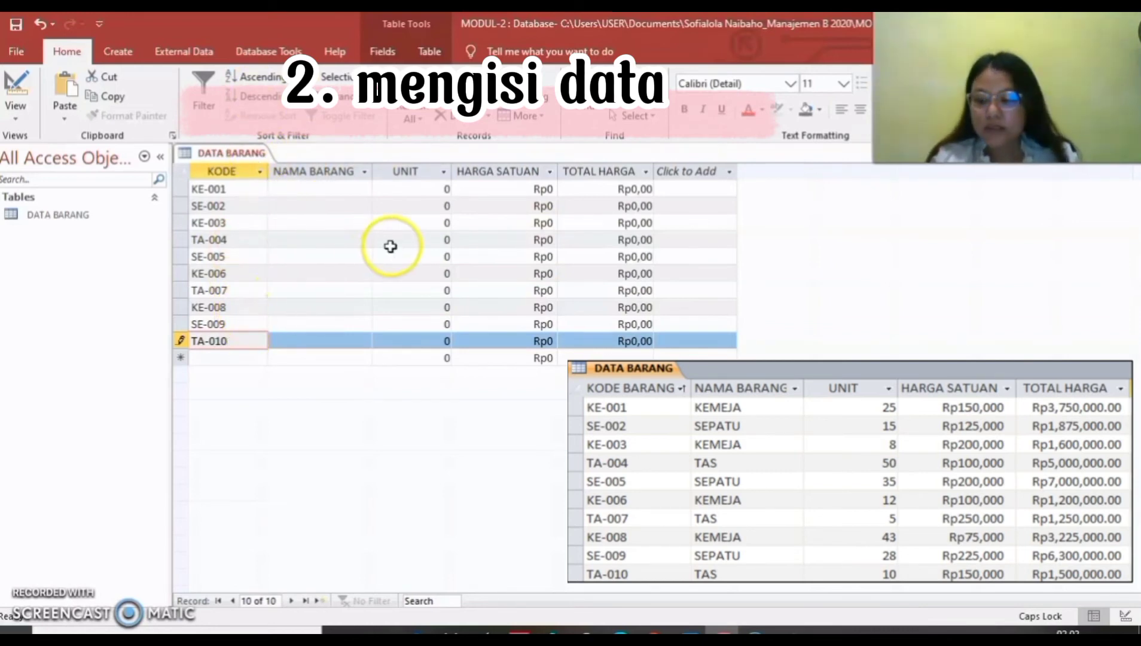
Choose KEMEJA, SEPATU and KEMEJA as the NAMA BARANG of records KE-001, SE-002 and KE-003
left_click(353, 189)
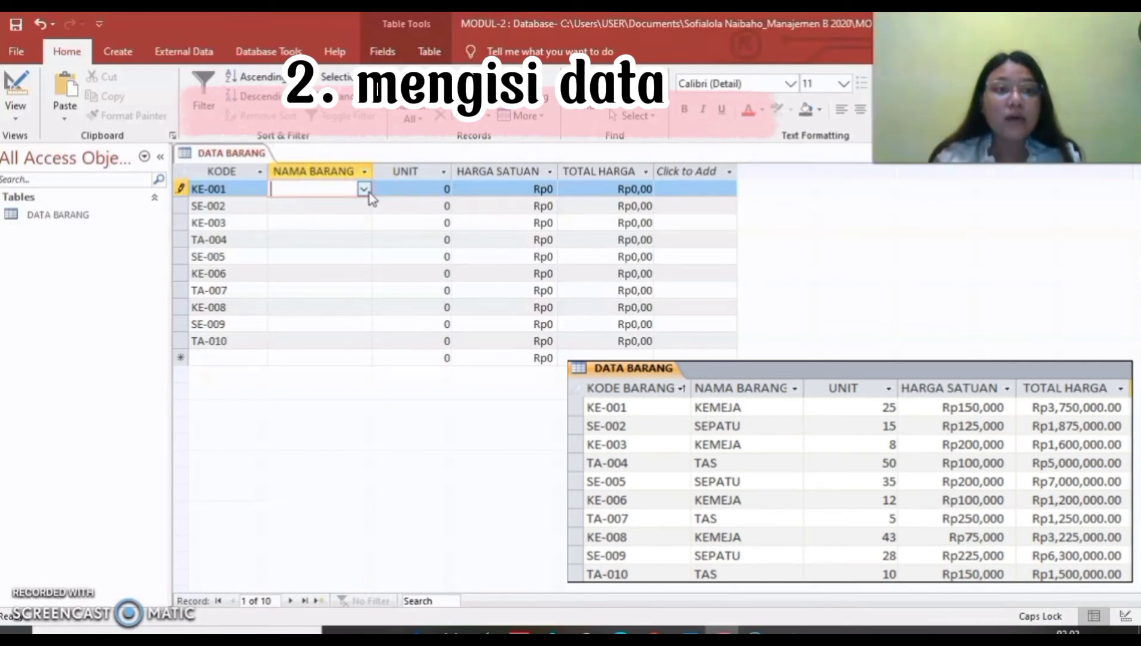
left_click(364, 190)
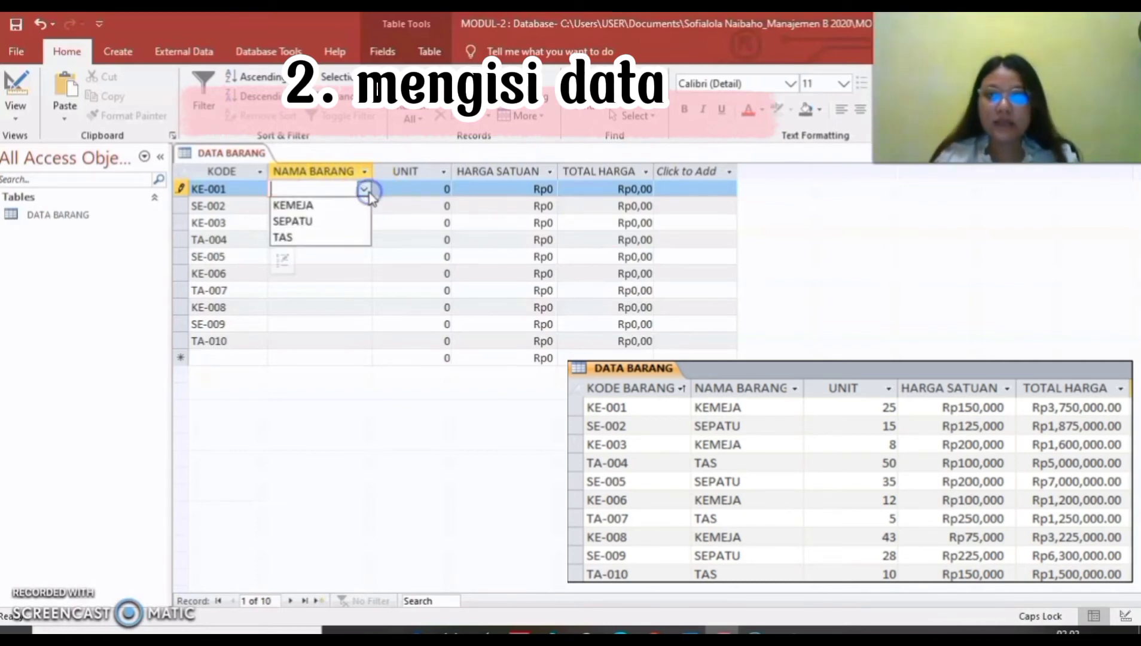
left_click(345, 207)
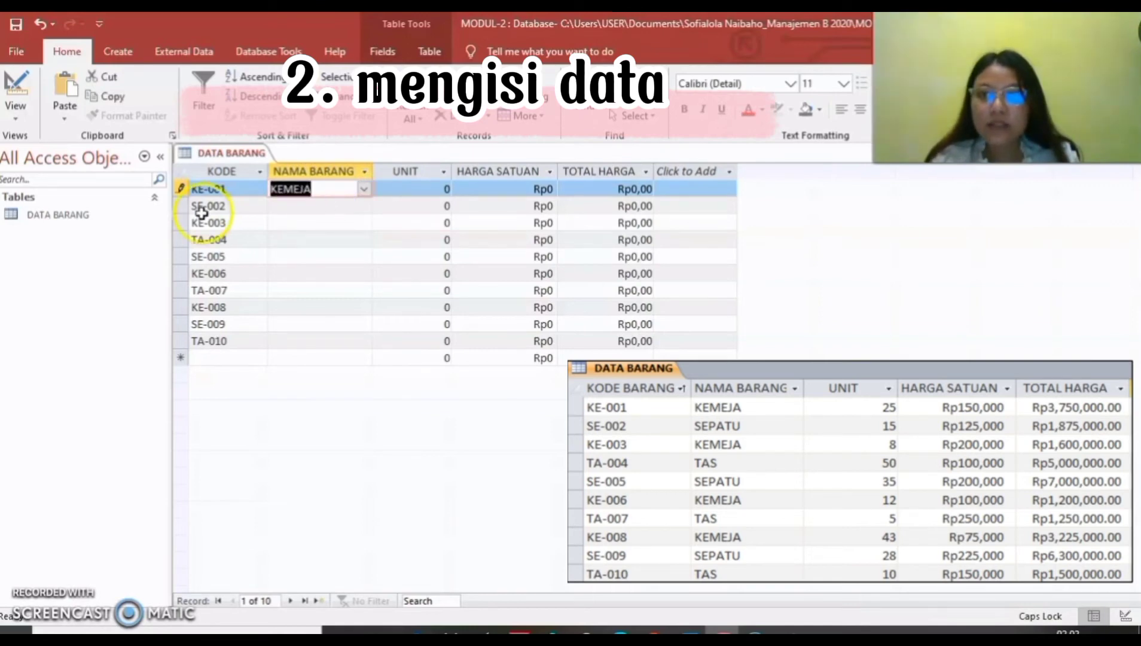
left_click(345, 206)
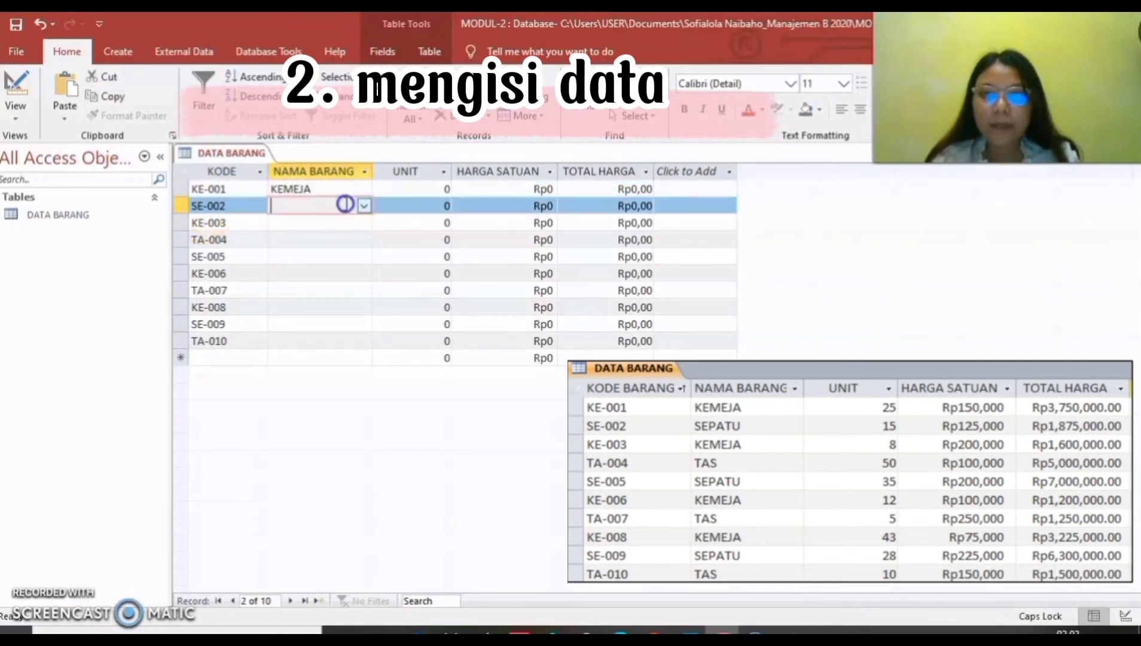
left_click(364, 206)
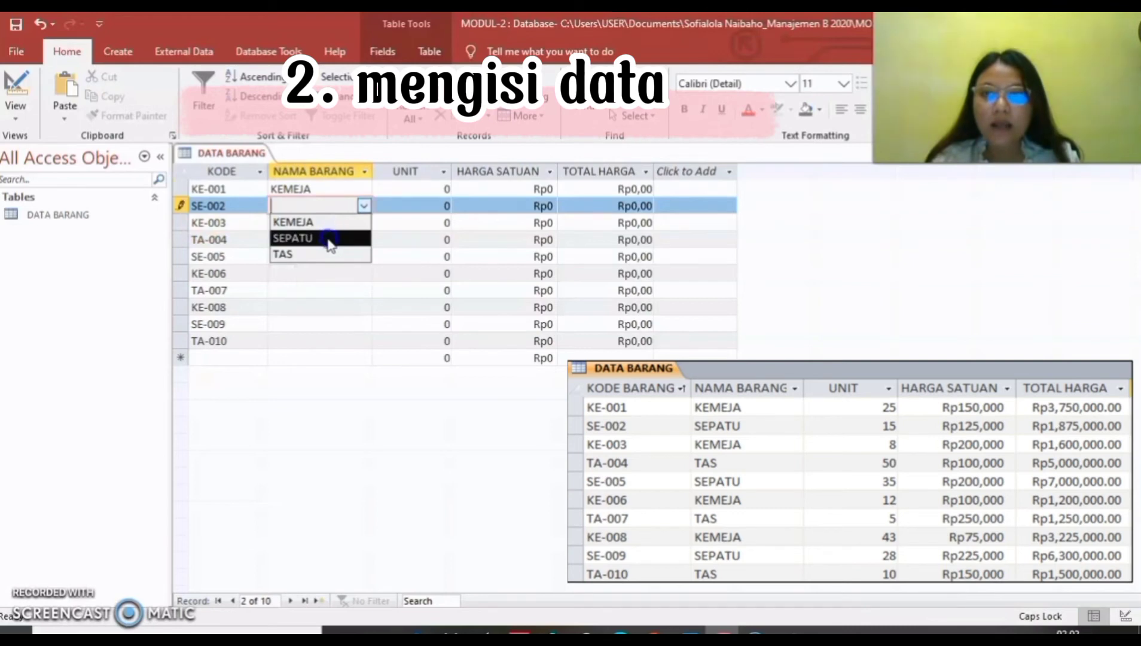
left_click(332, 238)
left_click(284, 221)
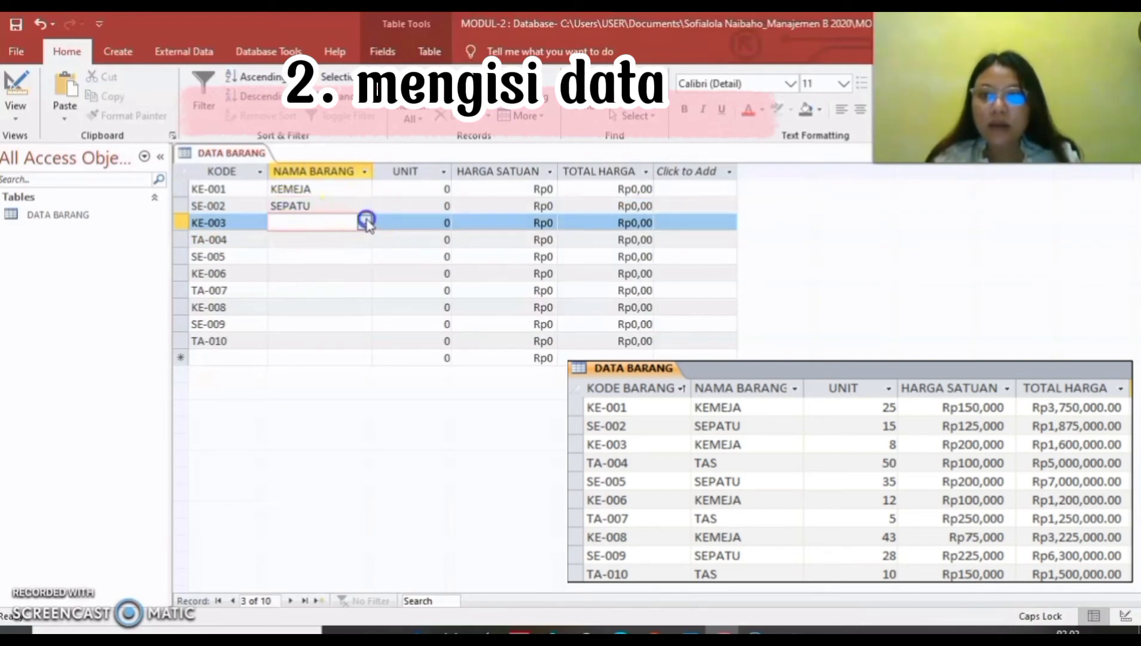
left_click(364, 222)
left_click(350, 240)
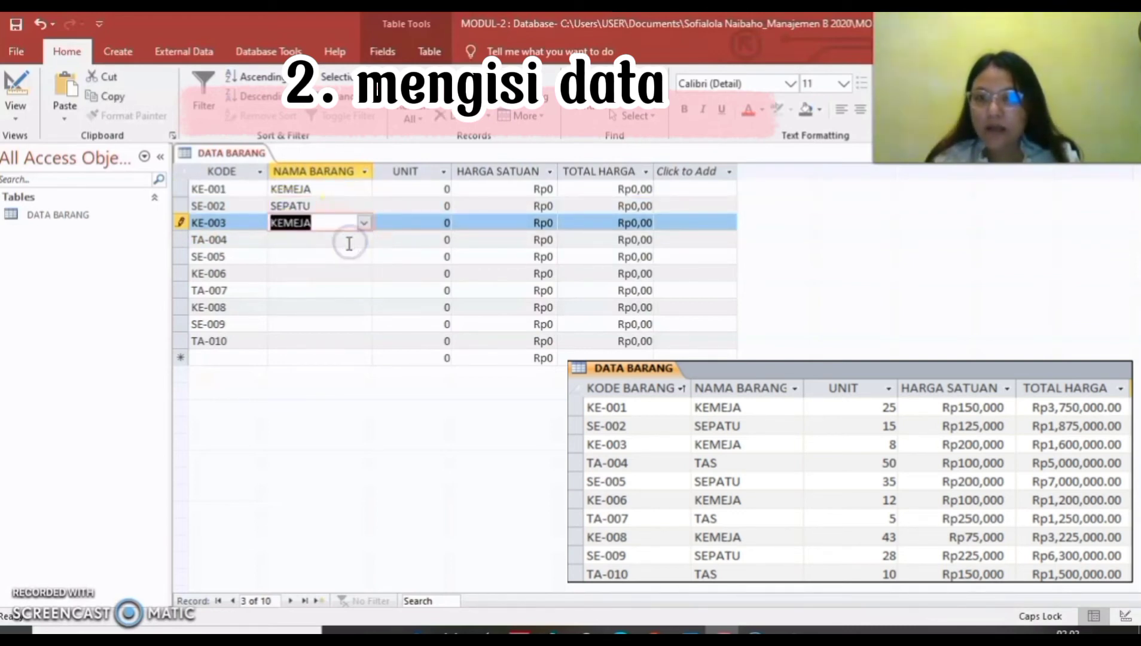
Choose TAS, SEPATU and KEMEJA as the NAMA BARANG of records TA-004, SE-005 and KE-006
left_click(349, 240)
left_click(365, 240)
left_click(333, 284)
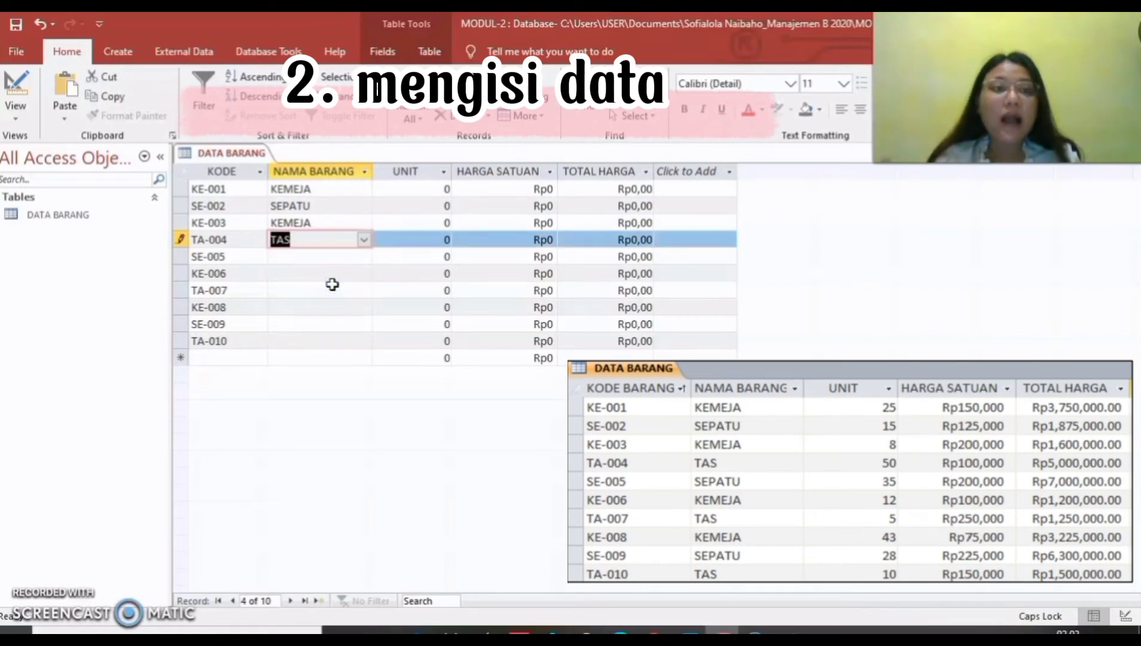
left_click(310, 258)
left_click(364, 258)
left_click(332, 288)
left_click(334, 272)
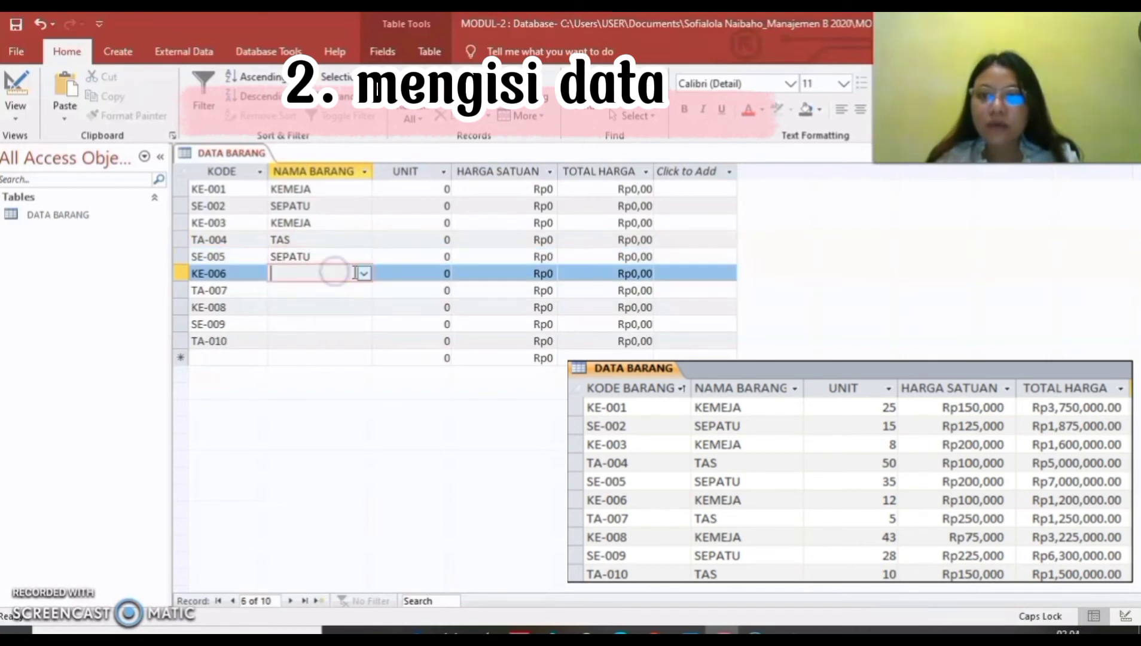
left_click(363, 273)
left_click(352, 290)
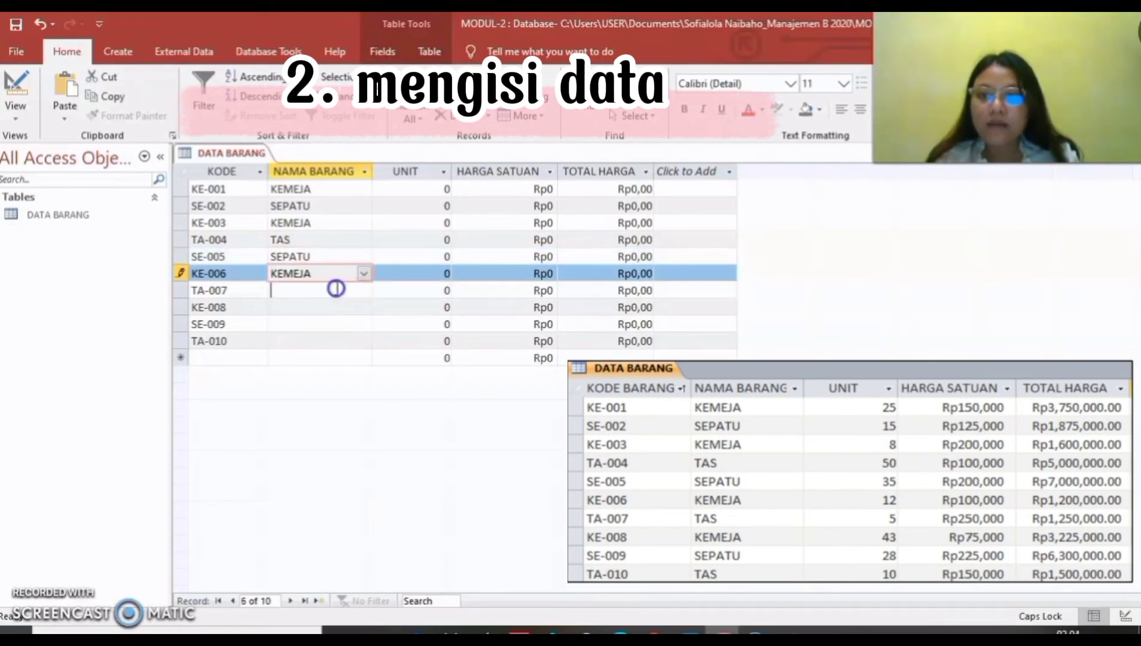
Choose TAS and KEMEJA as the NAMA BARANG of records TA-007 and KE-008
left_click(336, 290)
left_click(363, 291)
left_click(327, 338)
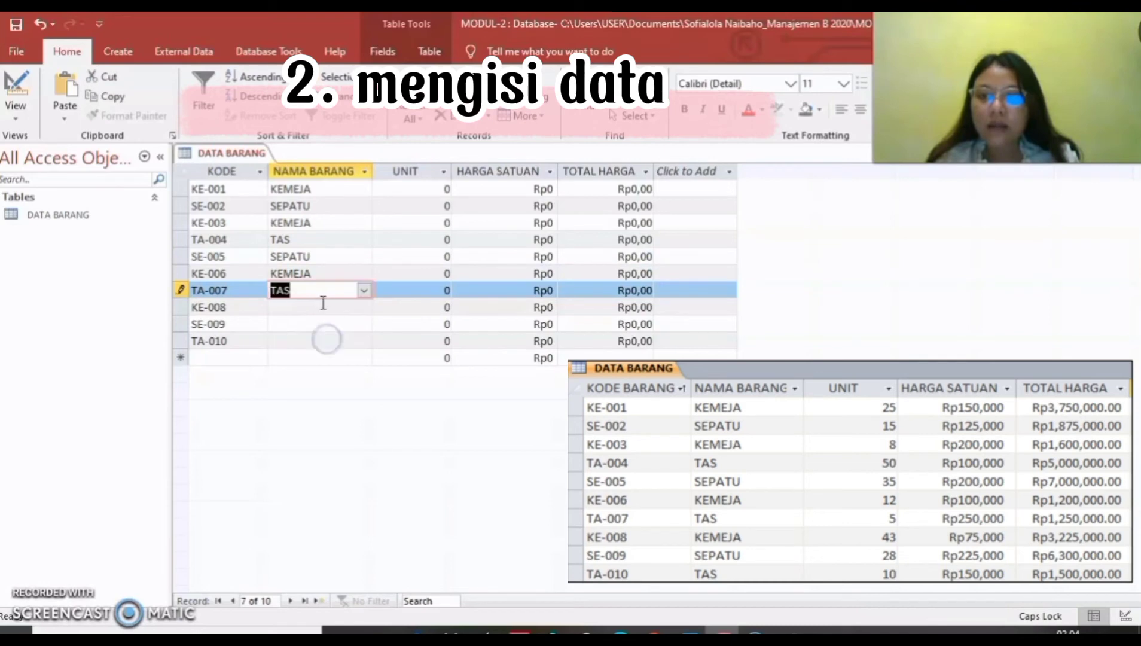
left_click(324, 306)
left_click(363, 308)
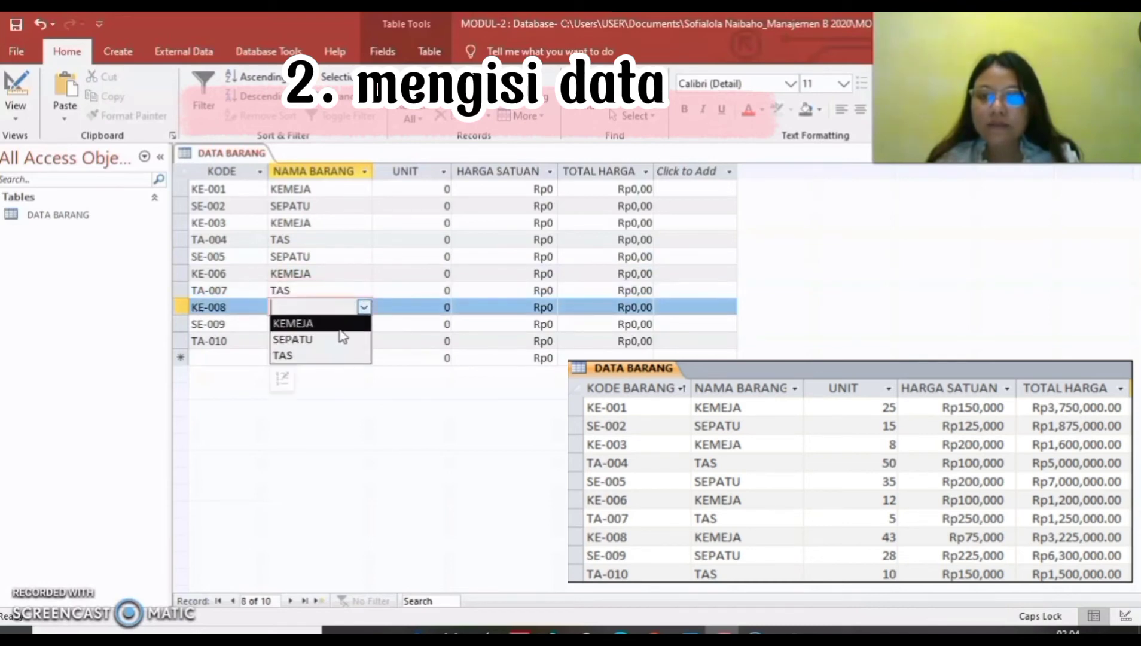
left_click(336, 323)
Choose SEPATU and TAS as the NAMA BARANG of records SE-009 and TA-010
left_click(363, 326)
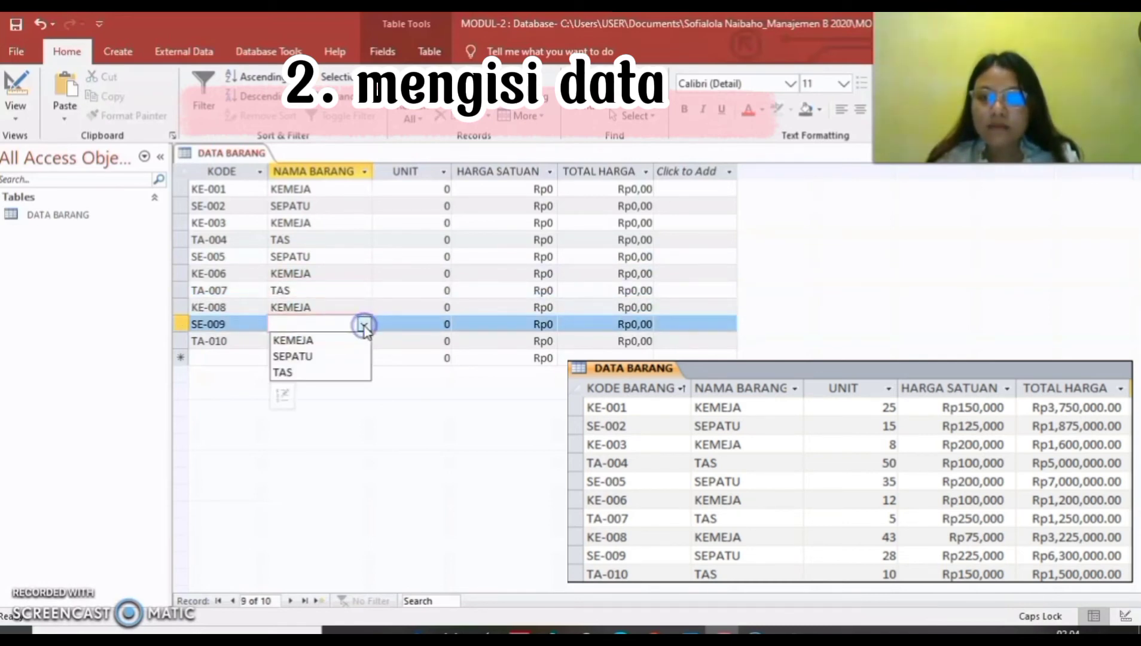
left_click(342, 356)
left_click(358, 339)
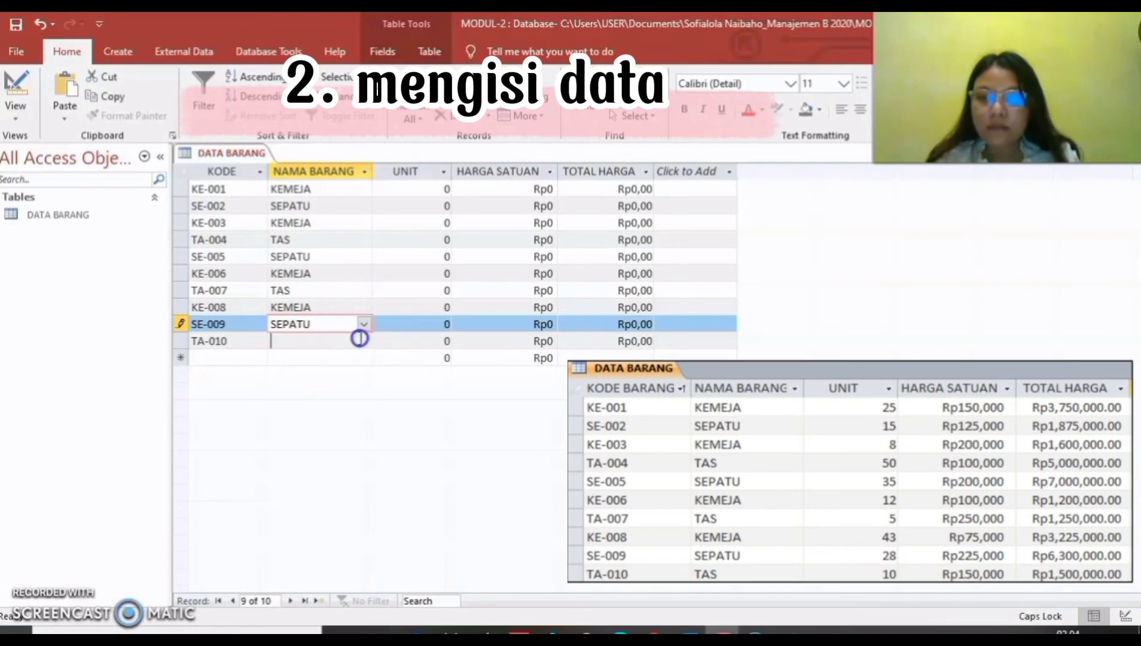
left_click(363, 341)
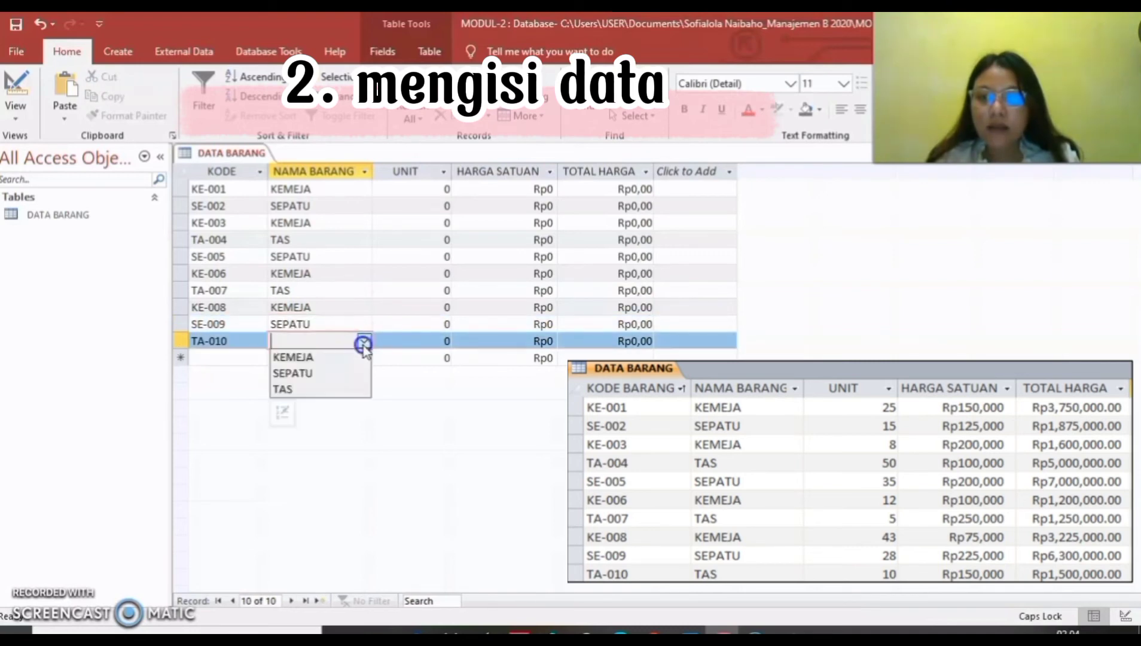
left_click(336, 389)
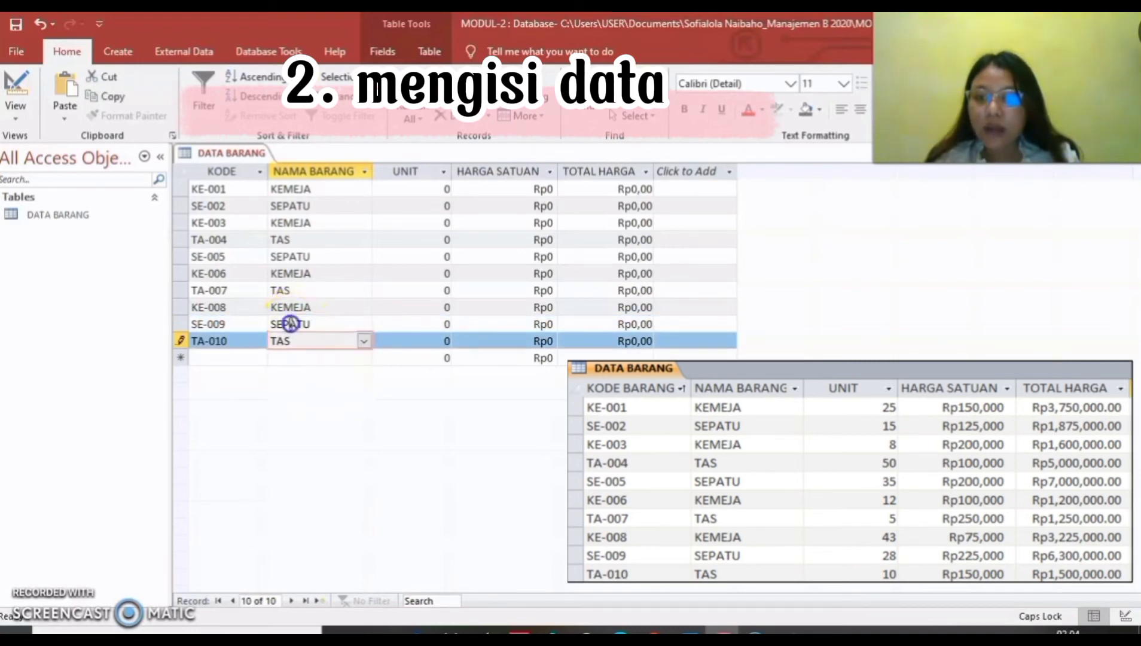
left_click(293, 324)
left_click(291, 307)
left_click(283, 189)
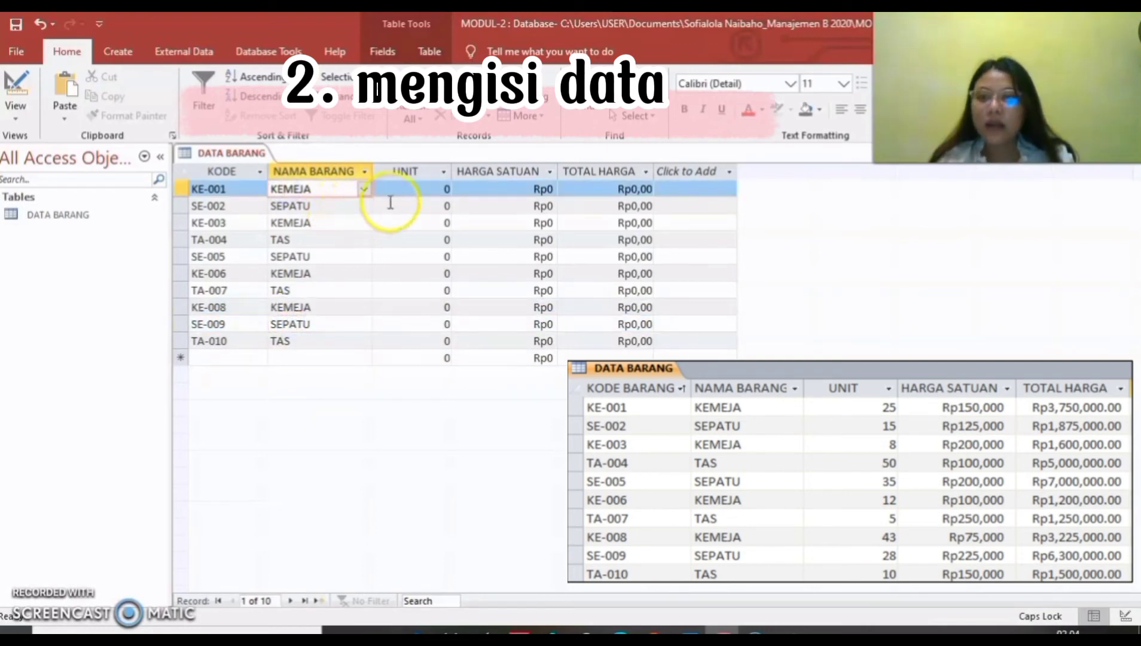
Enter the UNIT values 25, 15, 8, 50 and 35 for records KE-001 to SE-005
left_click(412, 190)
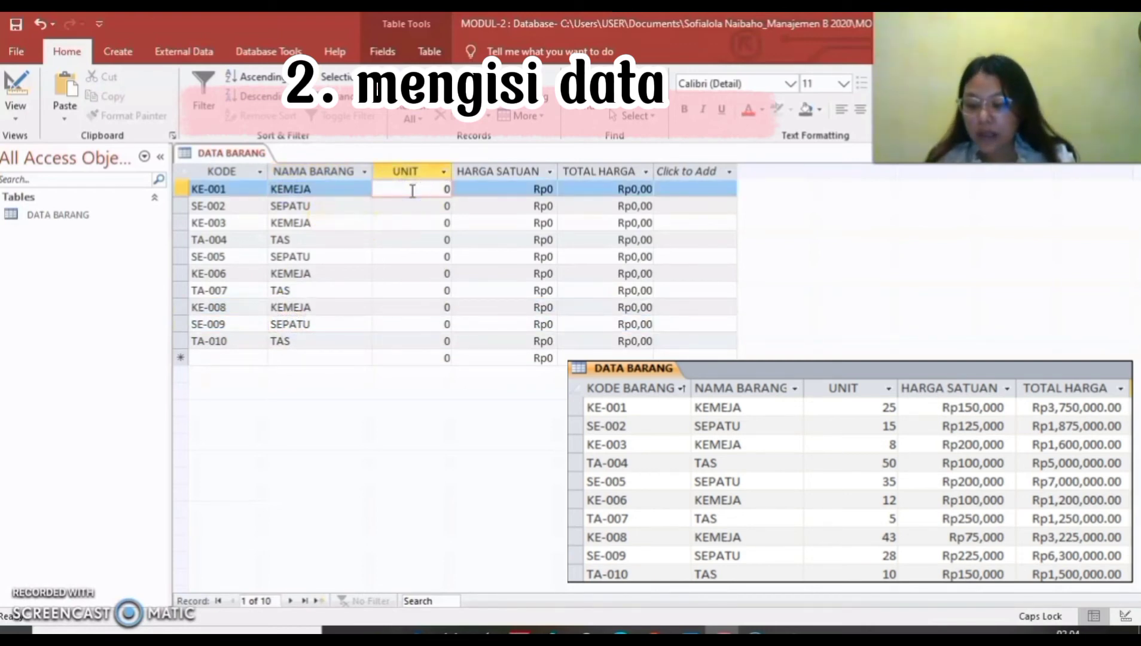
left_click(433, 189)
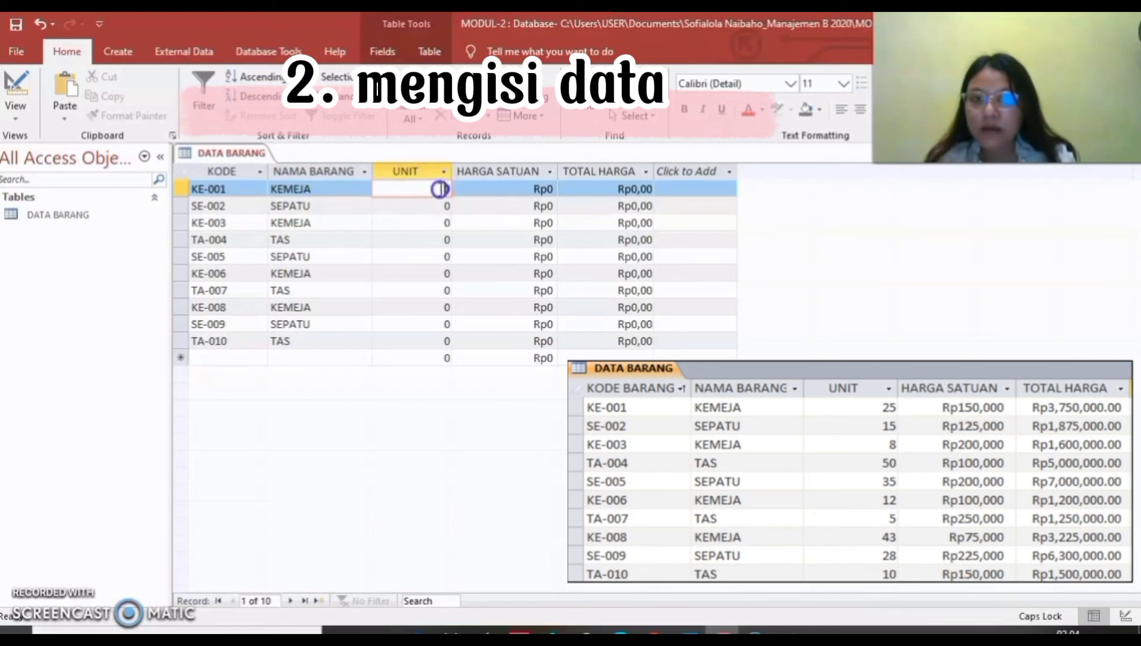
type("25")
key("Down")
type("15")
key("Down")
type("8")
key("Down")
type("50")
key("Down")
type("35")
key("Down")
Enter the UNIT values 12, 5, 43, 28 and 10 for records KE-006 to TA-010
type("12")
key("Down")
type("5")
key("Down")
type("43")
key("Down")
type("28")
key("Down")
type("10")
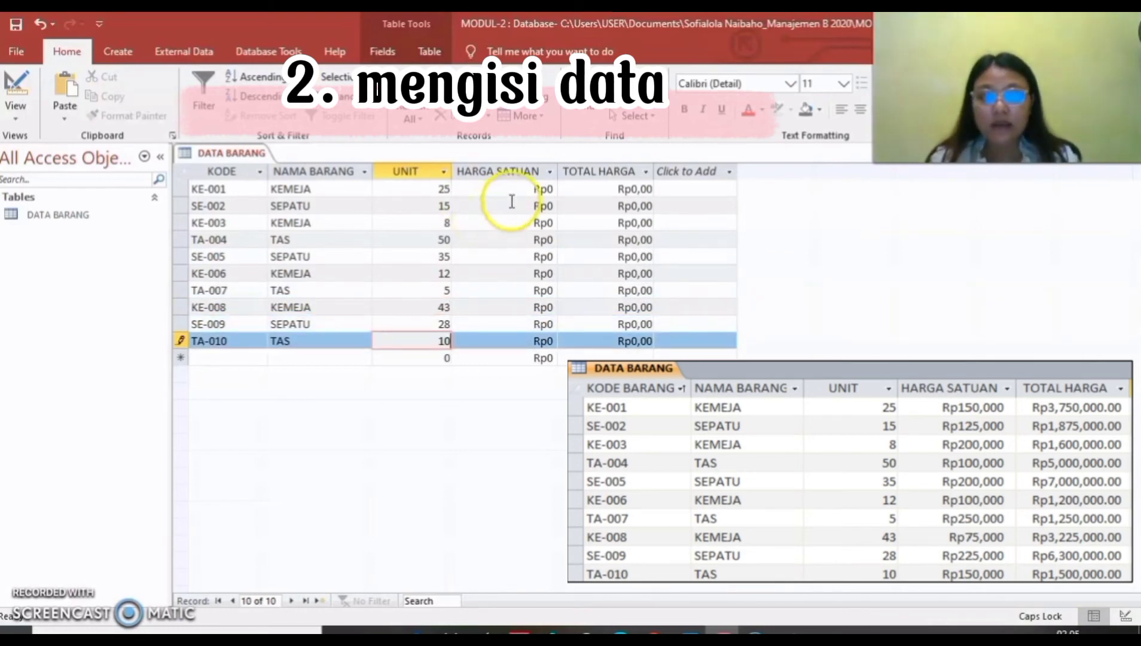
Enter the HARGA SATUAN values 150000, 125000 and 200000 for records KE-001, SE-002 and KE-003
left_click(555, 189)
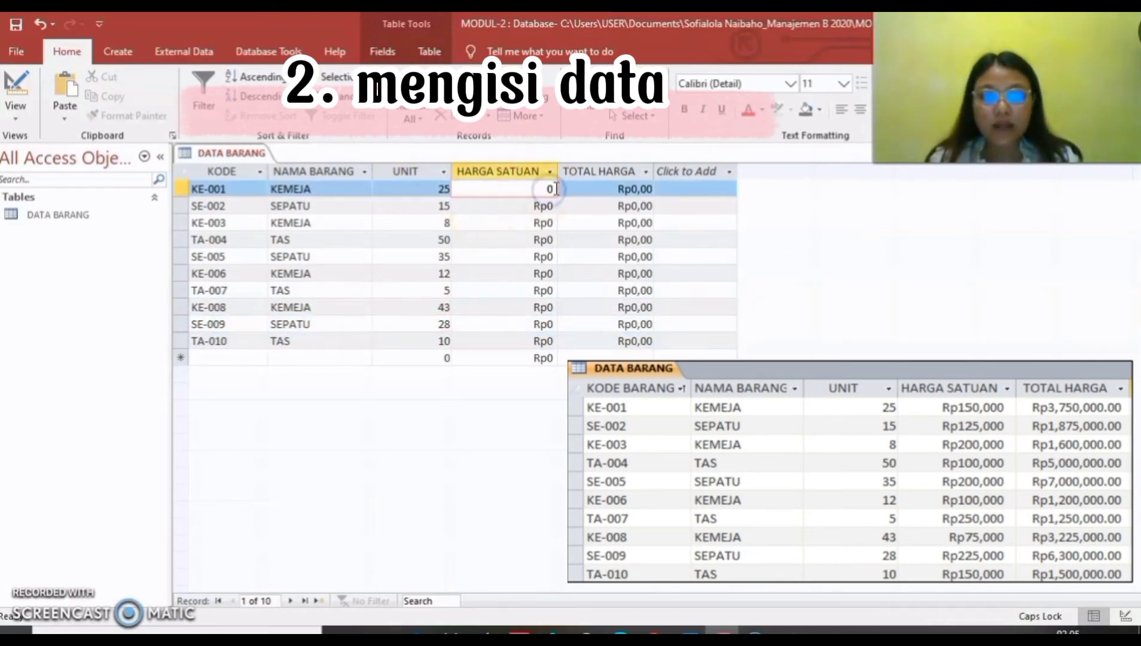
type("1500000")
key("Down")
type("125000")
key("Tab")
left_click(541, 219)
type("200000")
key("Down")
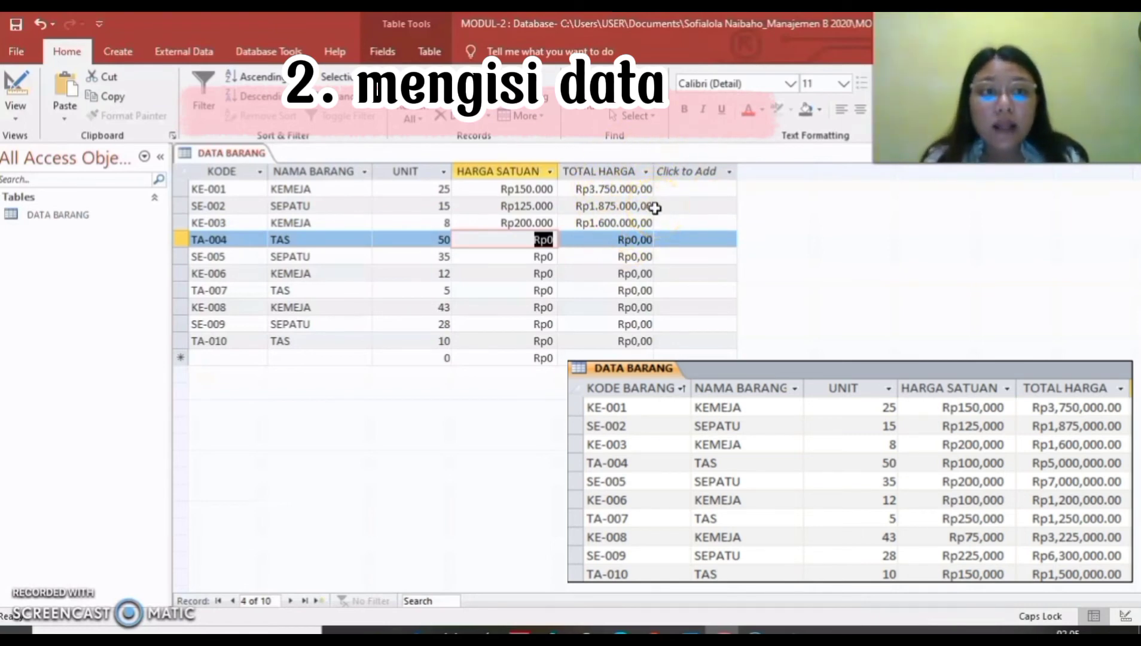
Enter the HARGA SATUAN values 100000, 200000 and 100000 for records TA-004, SE-005 and KE-006
left_click(527, 239)
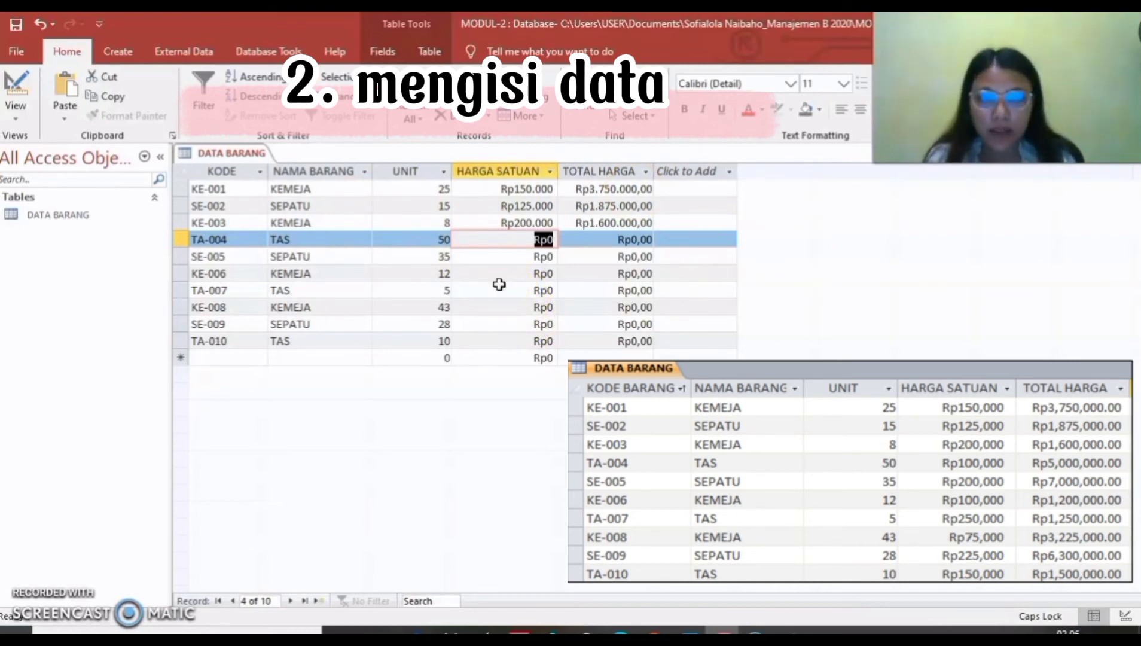
left_click(552, 239)
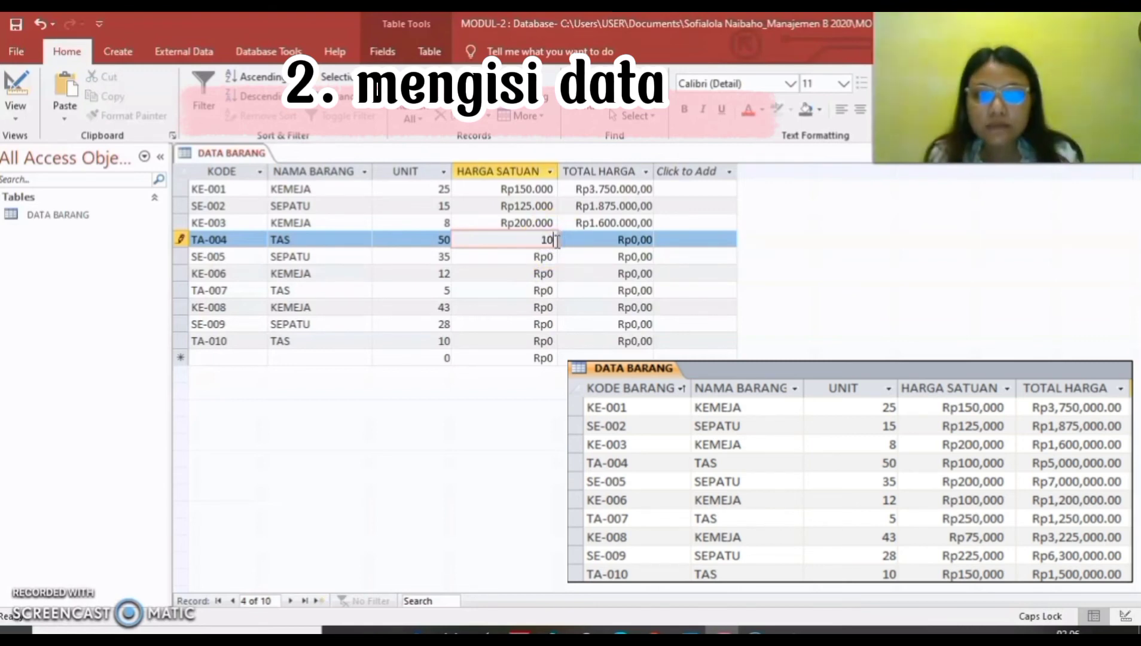
type("100000")
key("Down")
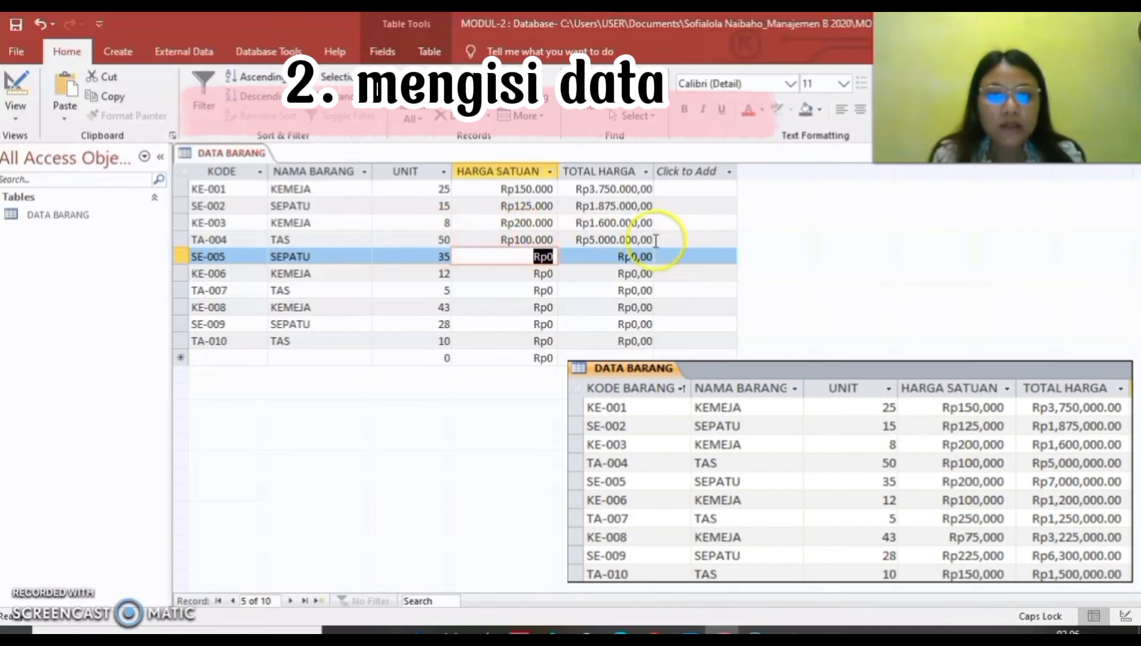
type("200000")
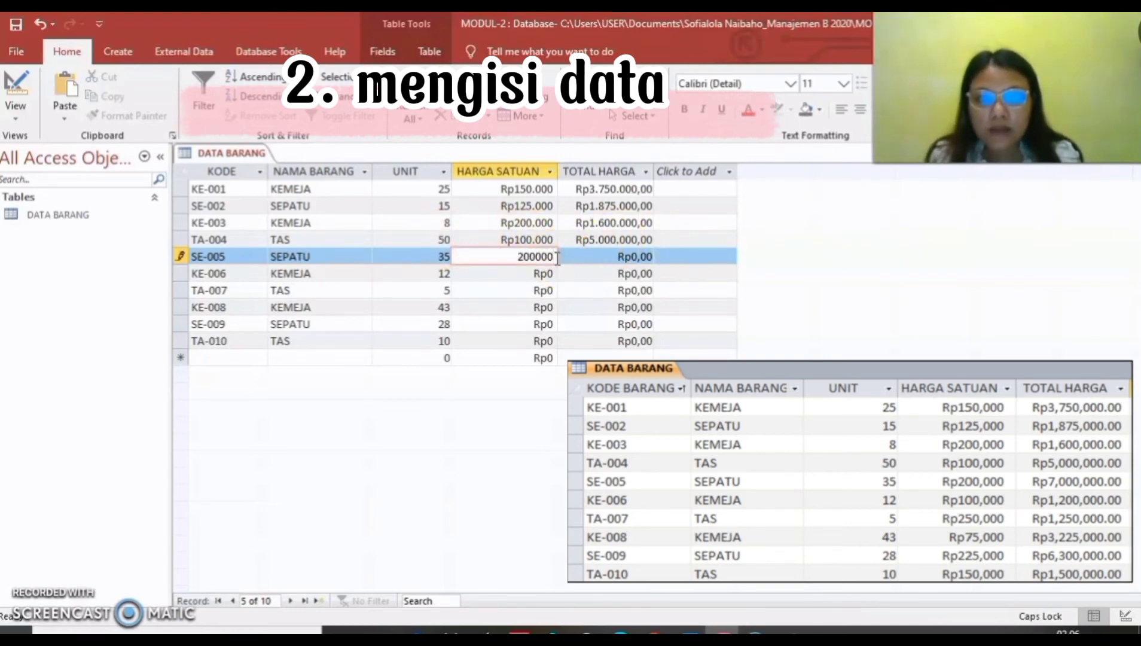
key("Down")
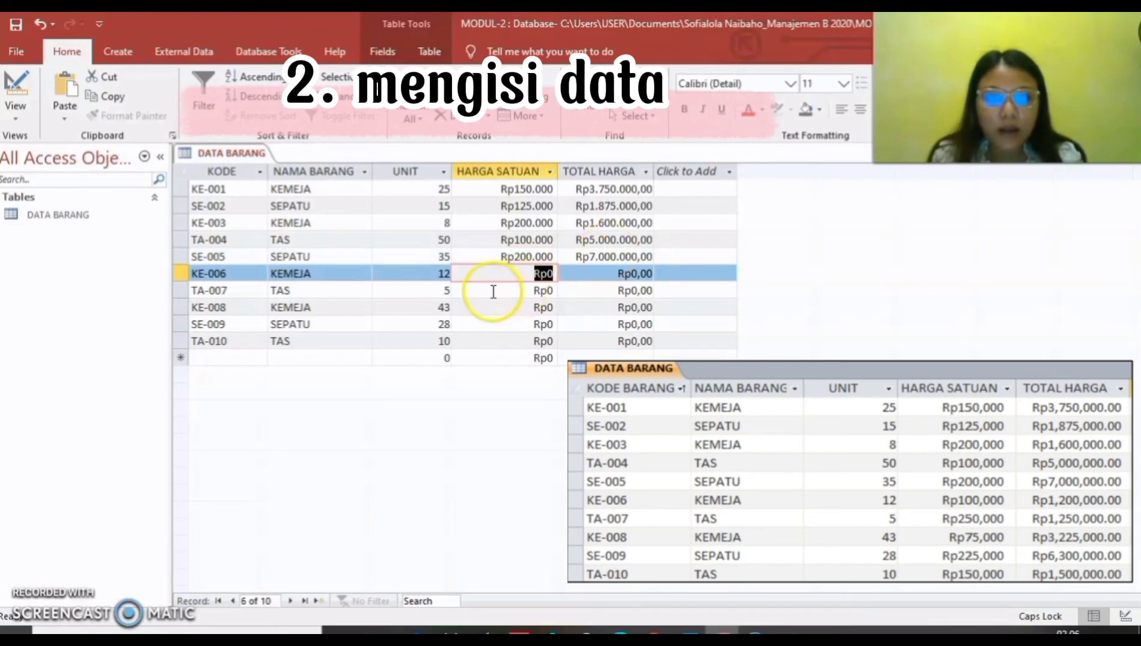
type("100000")
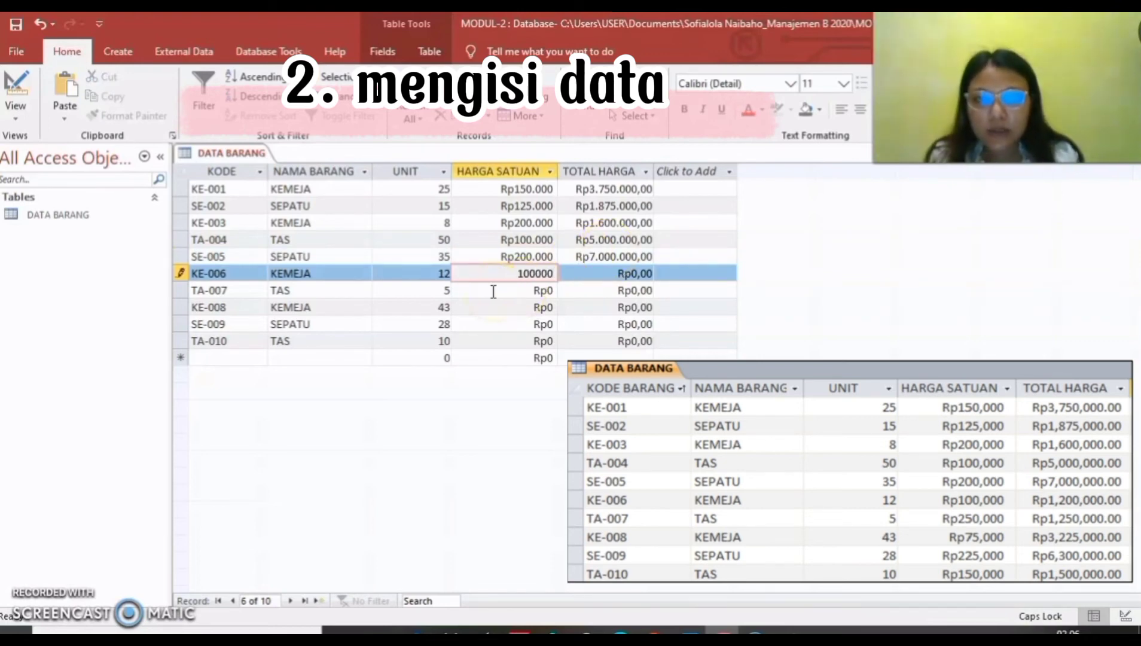
Enter the HARGA SATUAN values 250000, 75000, 225000 and 150000 for records TA-007 to TA-010
key("Down")
type("25")
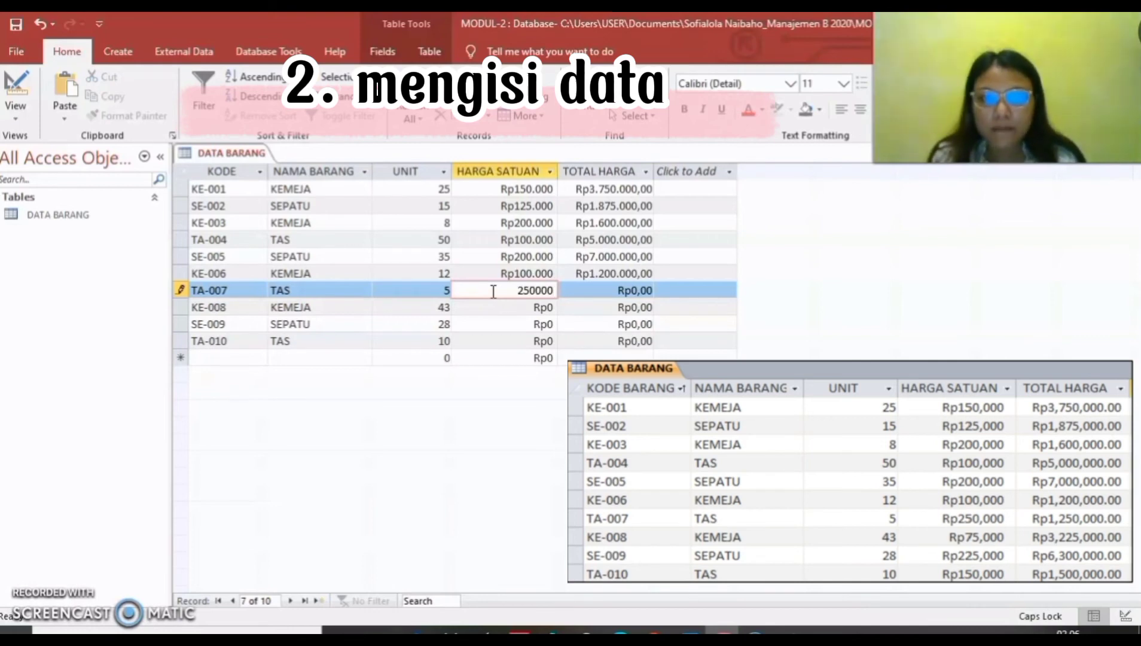
key("Down")
type("75000")
key("Down")
type("225000")
key("Down")
type("1")
key("Down")
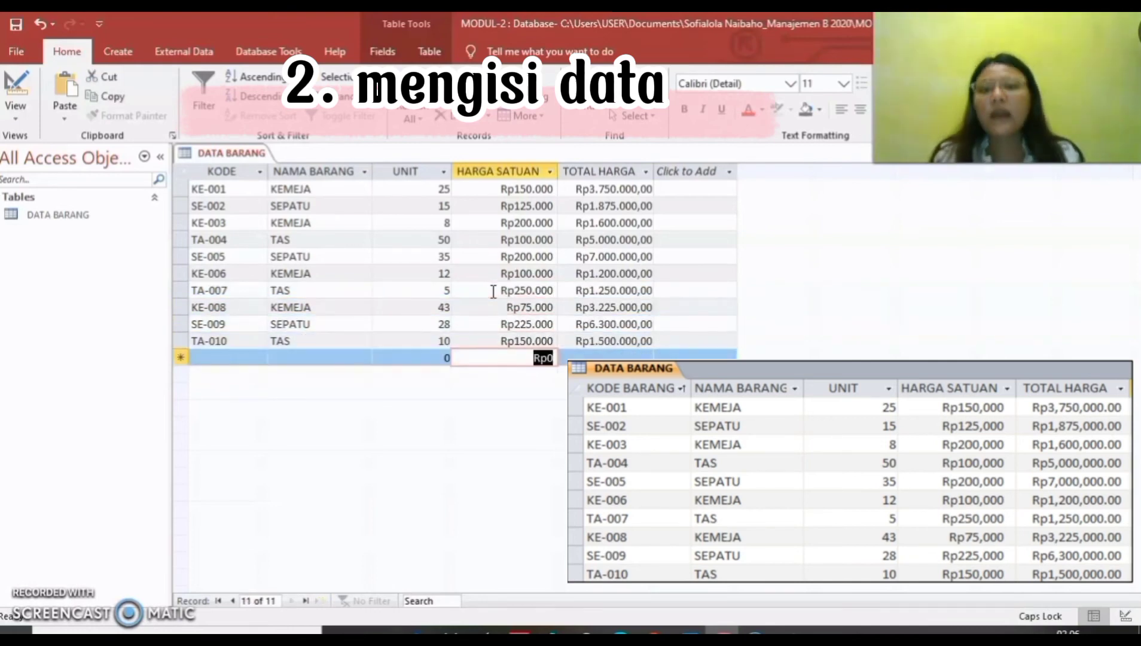
left_click(542, 189)
key("Down")
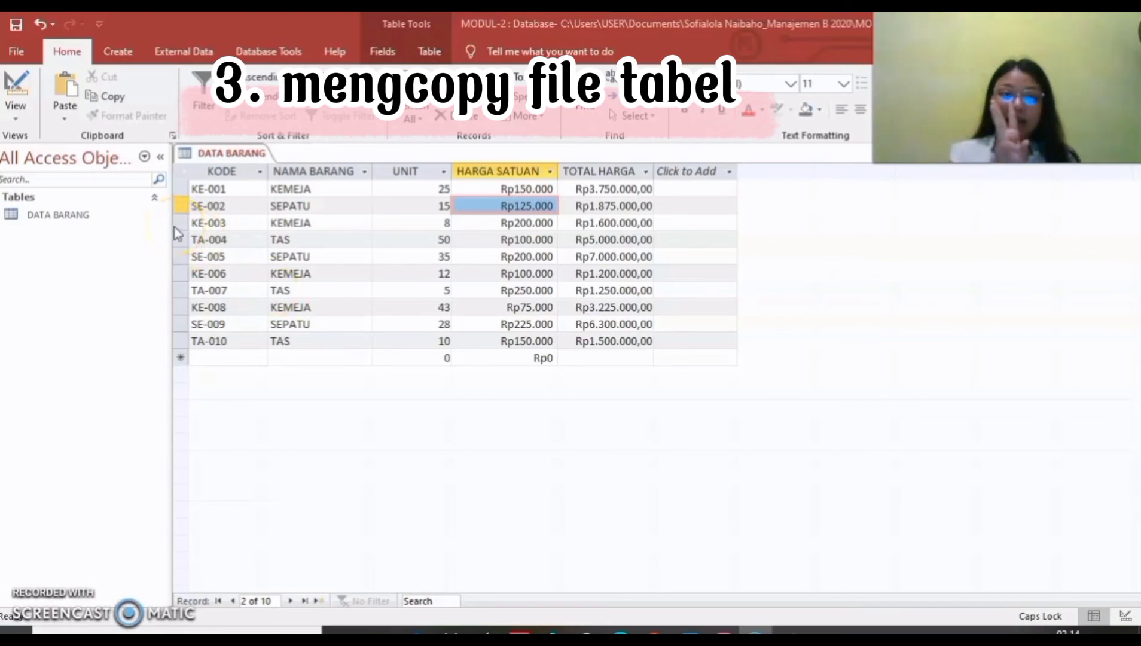
Copy the DATA BARANG table and paste it with structure and data as DATA BARANG-2
right_click(73, 214)
left_click(117, 389)
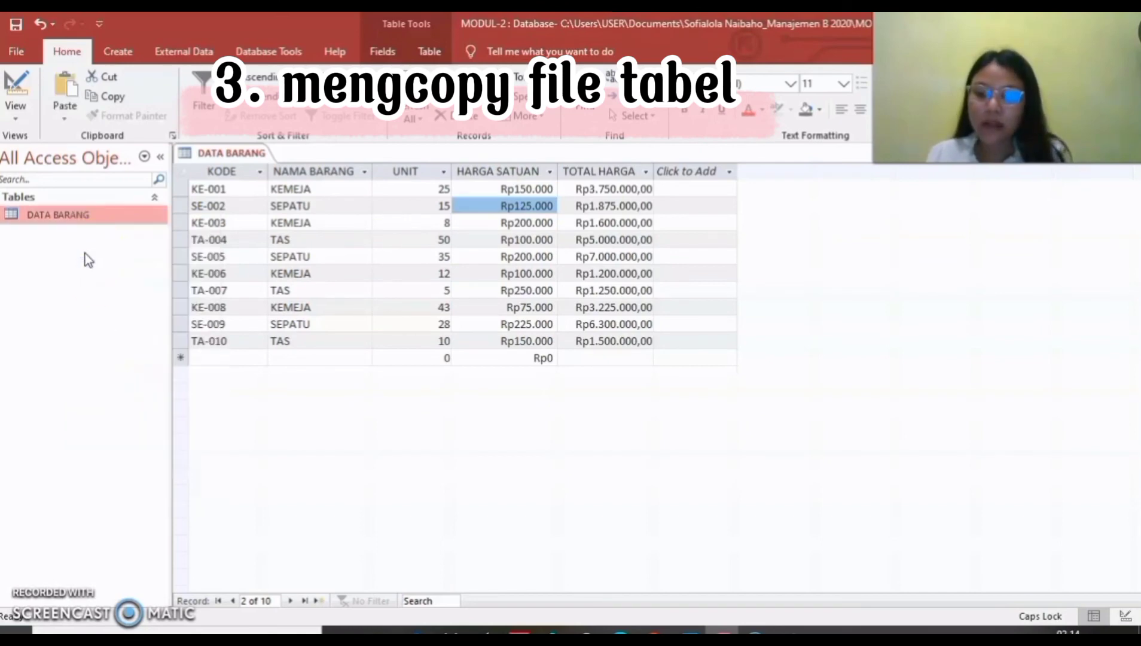
key("ctrl+v")
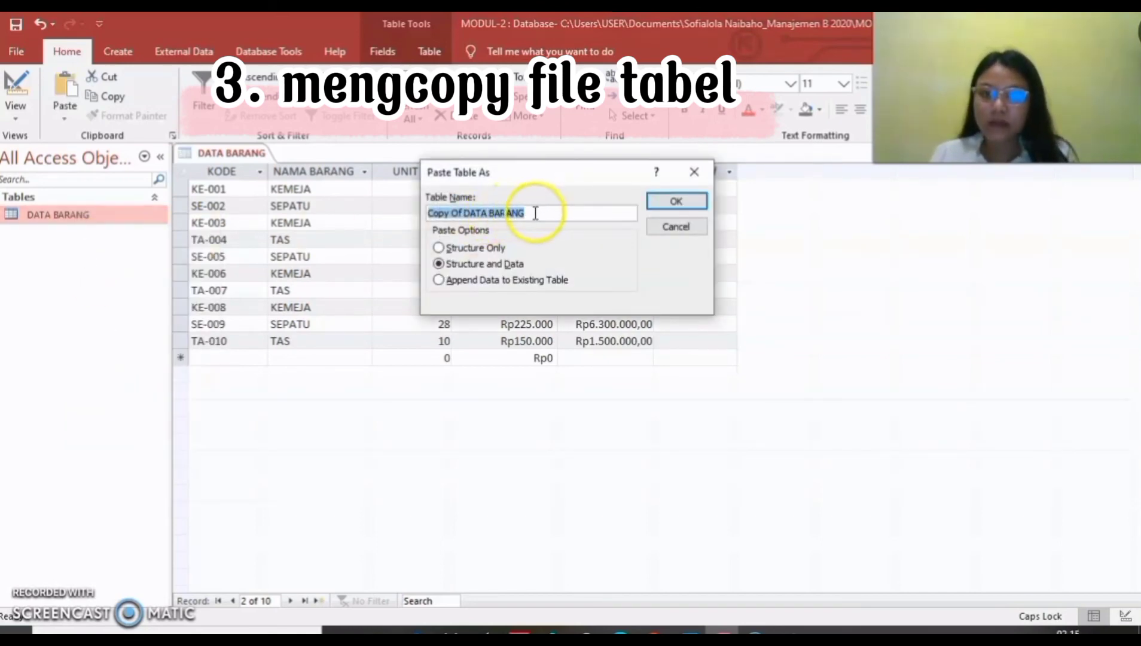
left_click(525, 212)
left_click_drag(464, 213, 423, 213)
key("BackSpace")
type("-2")
key("Return")
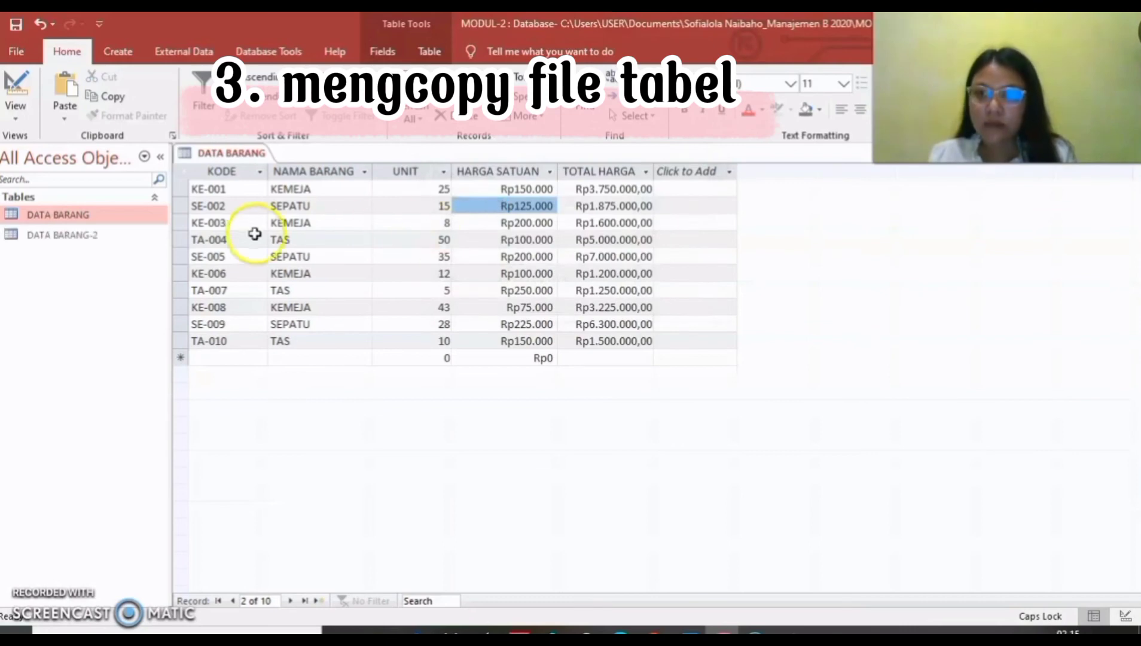
Close the DATA BARANG table and save its layout changes
right_click(240, 152)
left_click(275, 179)
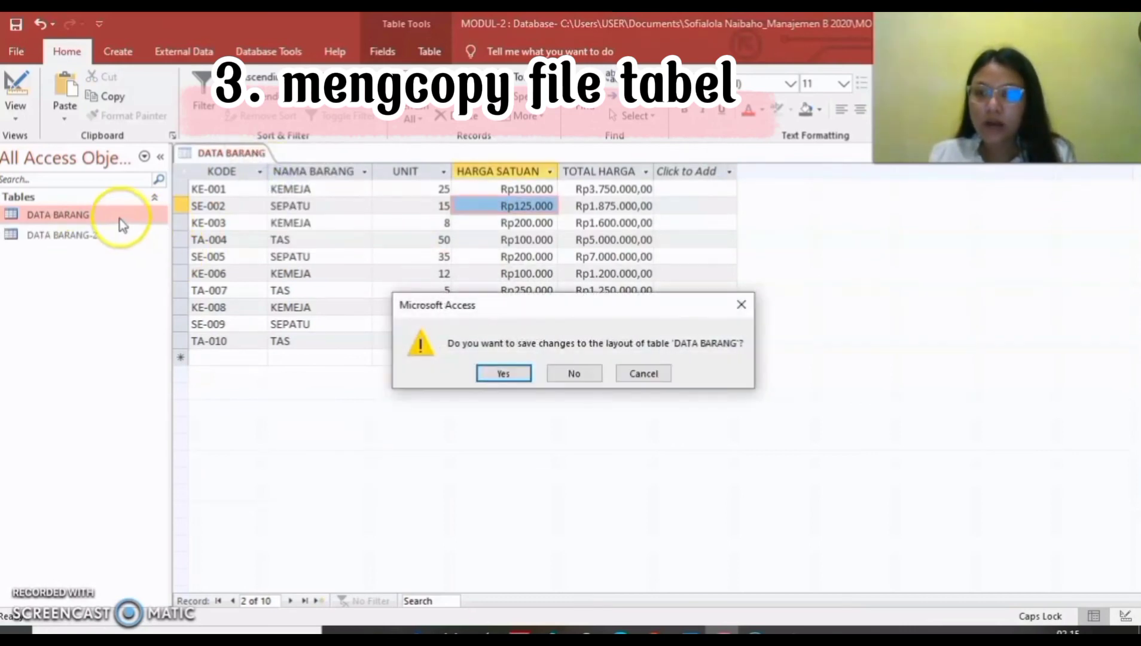
left_click(504, 374)
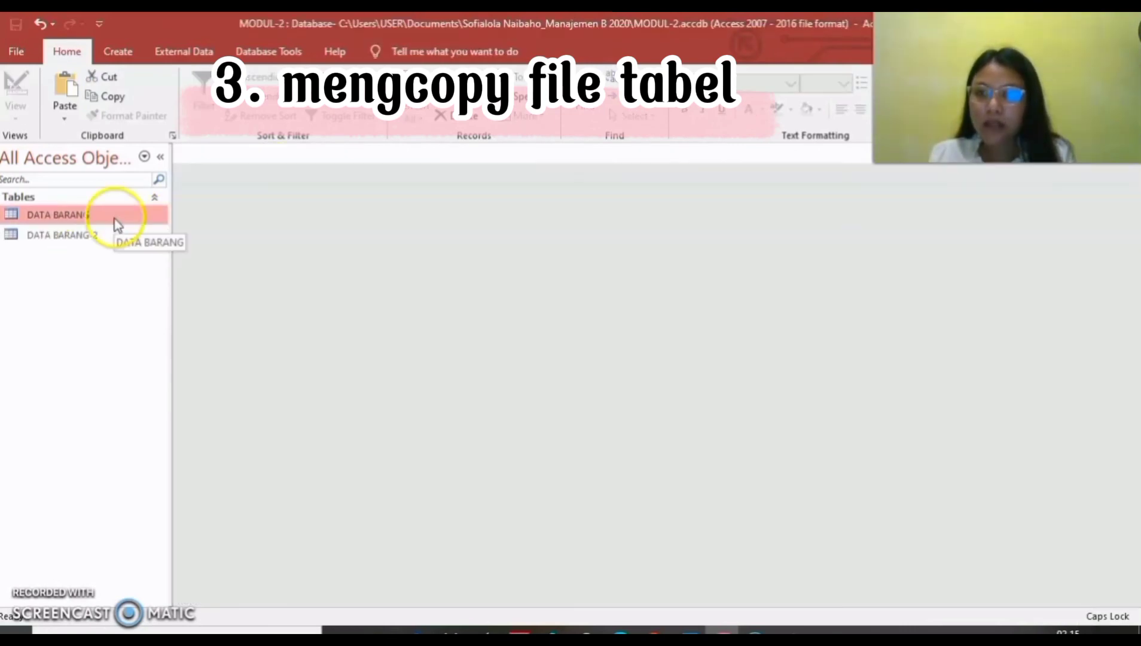
Rename the DATA BARANG table as DATA BARANG-1 and open it
right_click(112, 215)
left_click(157, 310)
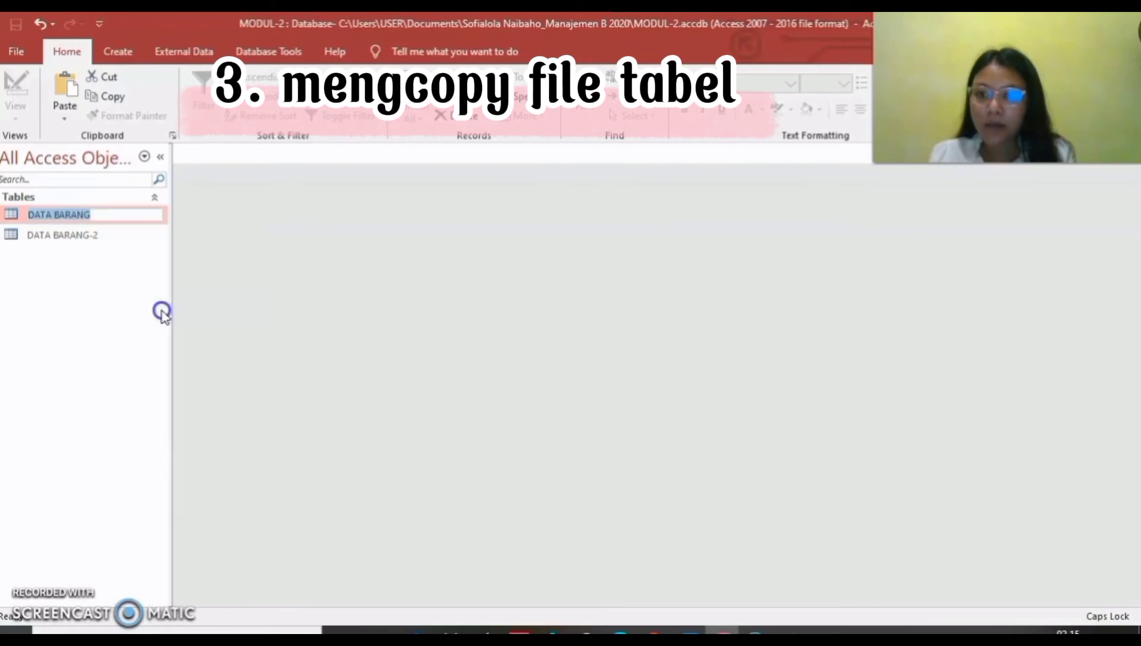
left_click(100, 214)
type("-1")
left_click(101, 280)
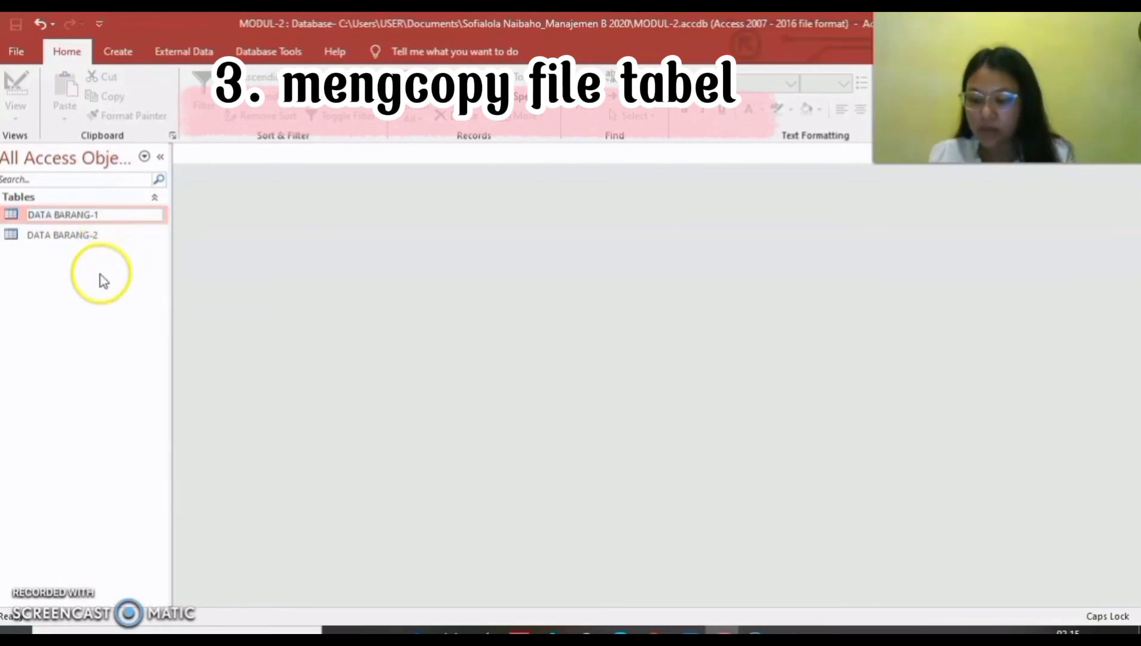
double_click(108, 216)
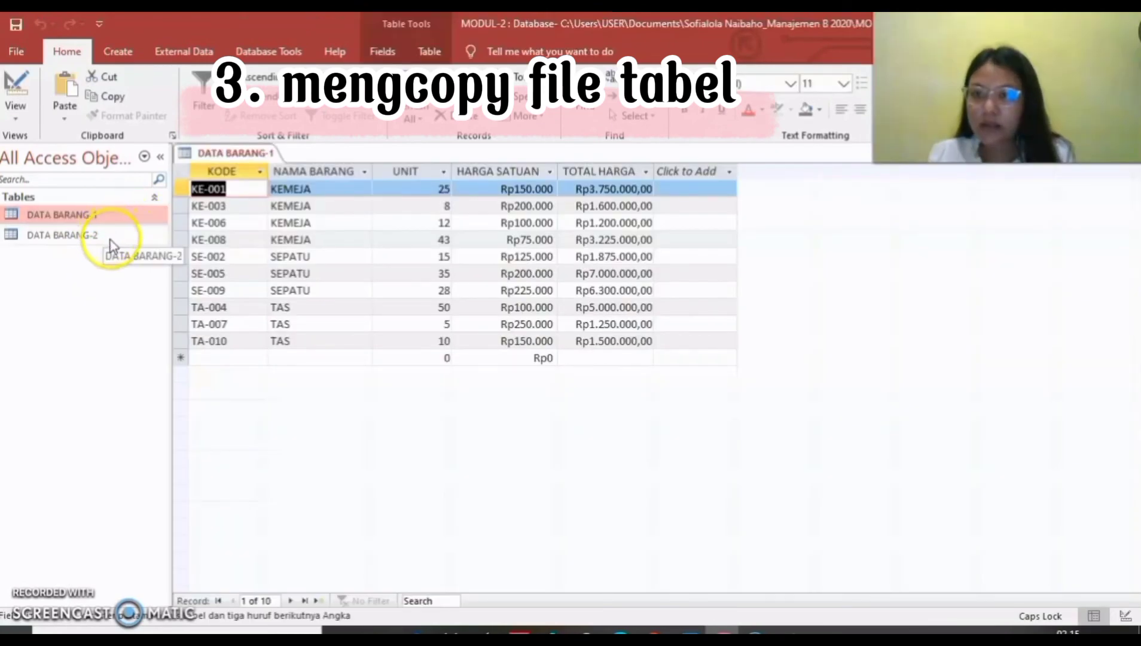
Copy the DATA BARANG-2 table and paste it with structure and data as DATA BARANG-3
left_click(107, 237)
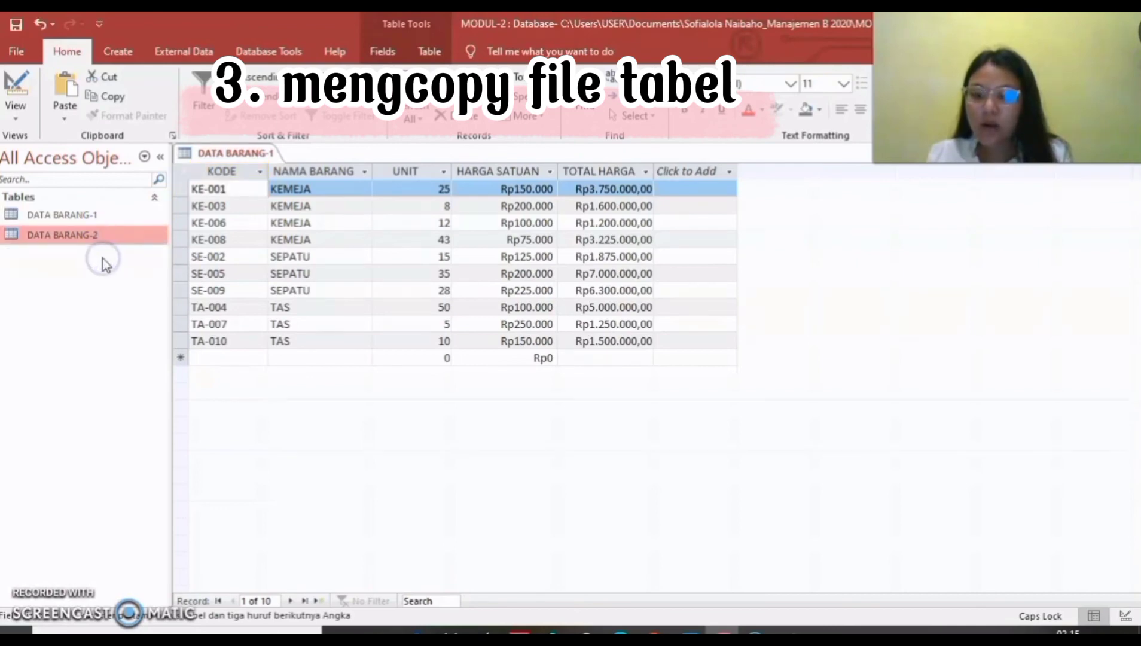
right_click(107, 235)
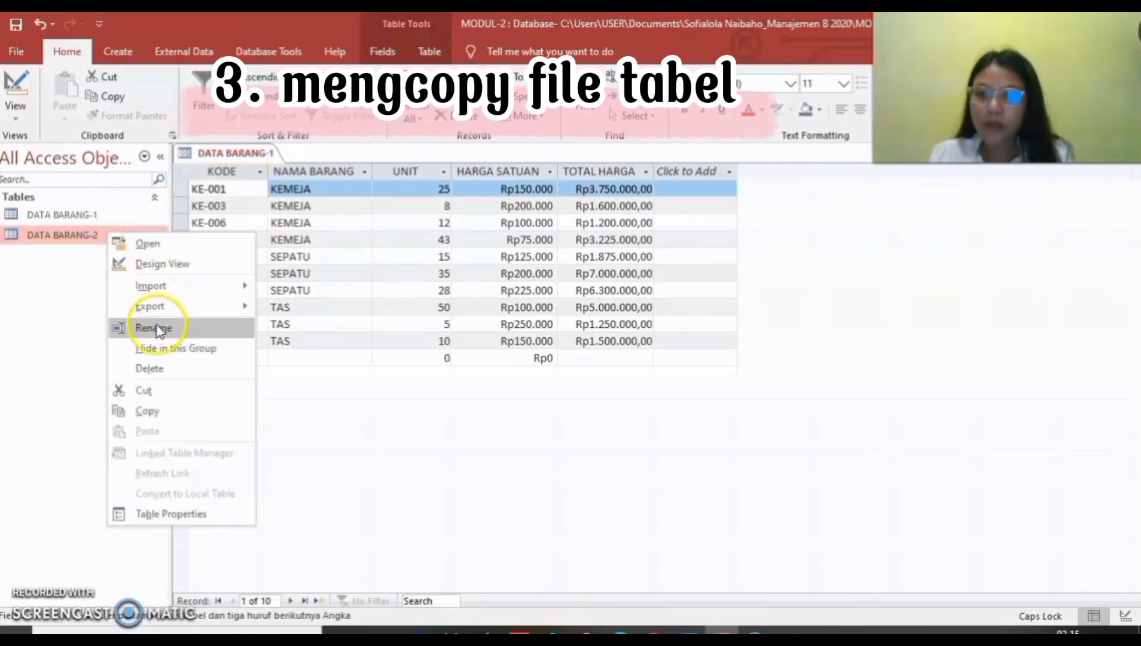
left_click(149, 407)
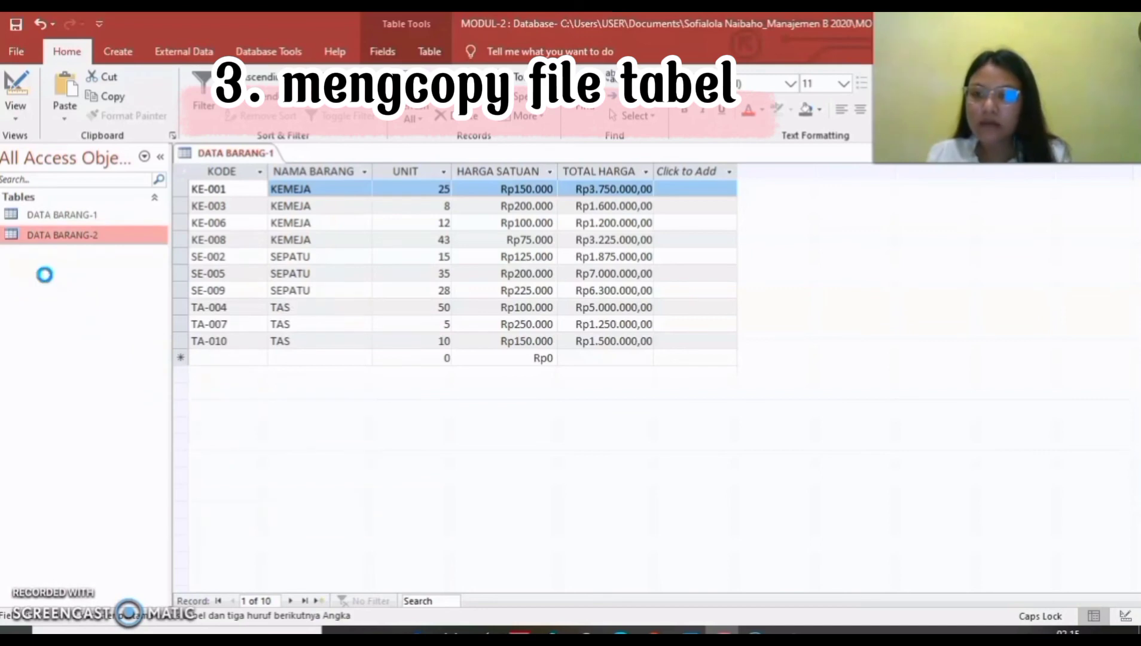
key("ctrl+v")
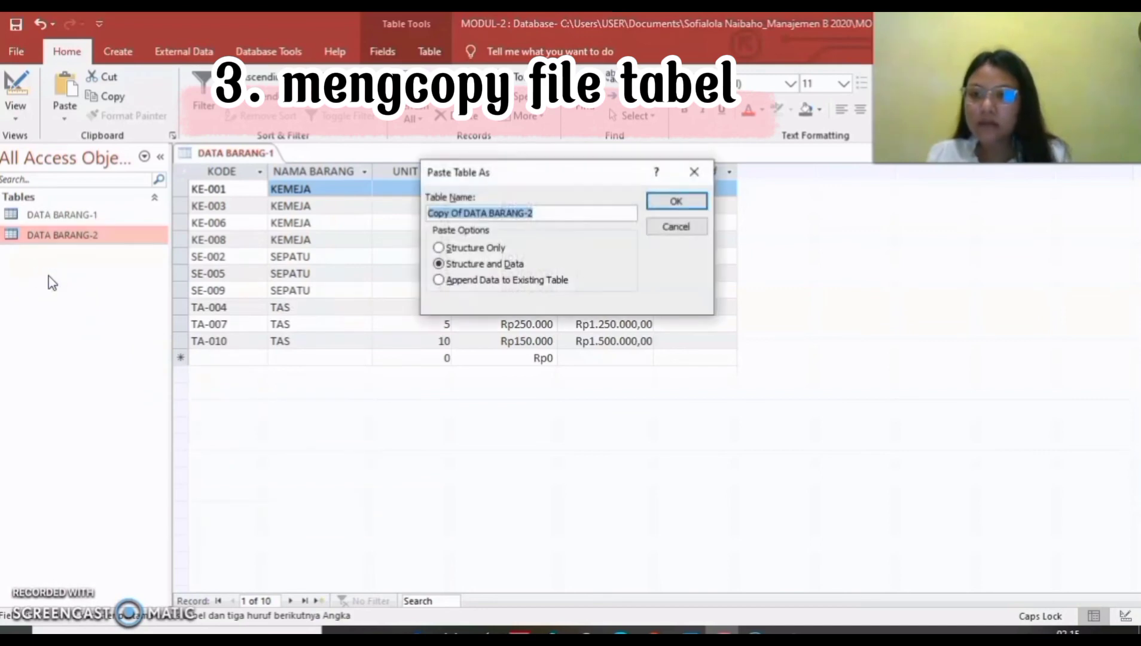
left_click(464, 214)
left_click(426, 213)
key("Delete")
key("Delete")
key("Delete")
key("Delete")
key("Delete")
key("Delete")
key("Delete")
key("Delete")
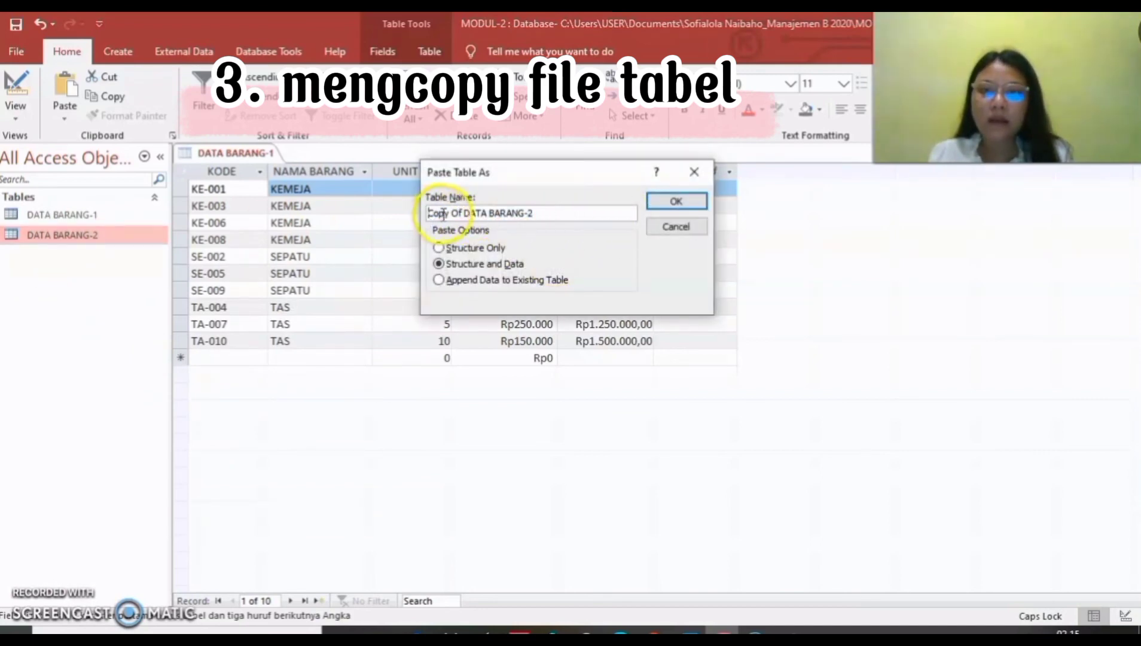
left_click(507, 210)
key("BackSpace")
type("3")
left_click(677, 202)
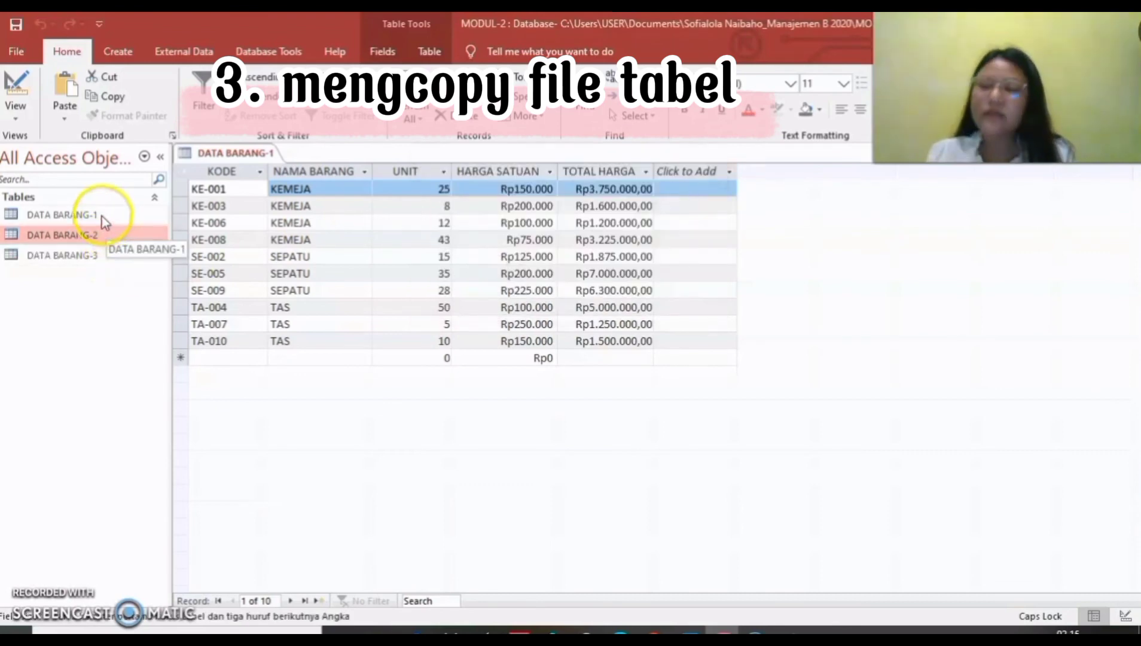
Sort the DATA BARANG-1 records by TOTAL HARGA in descending order, after also trying ascending order
left_click(103, 238)
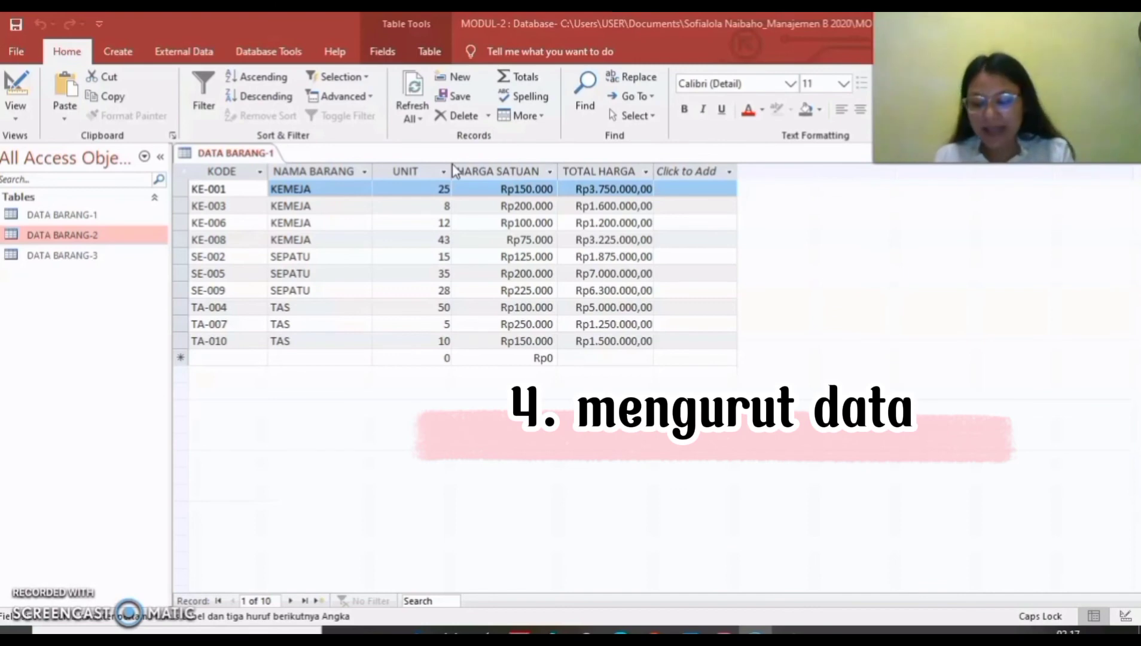
left_click(239, 451)
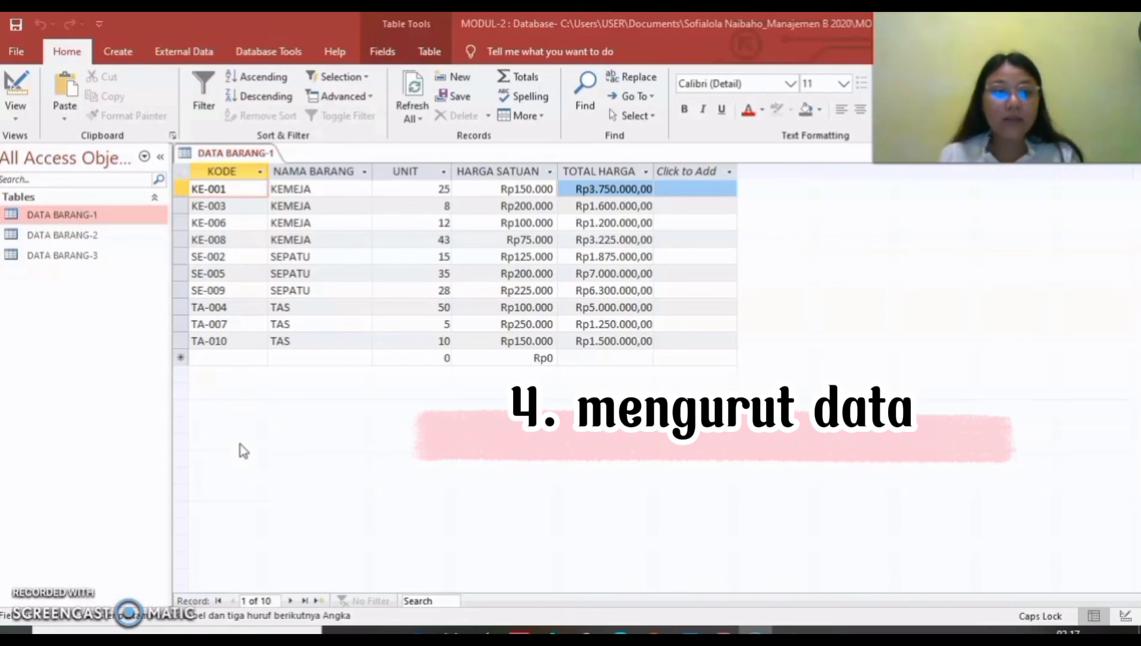
left_click(612, 172)
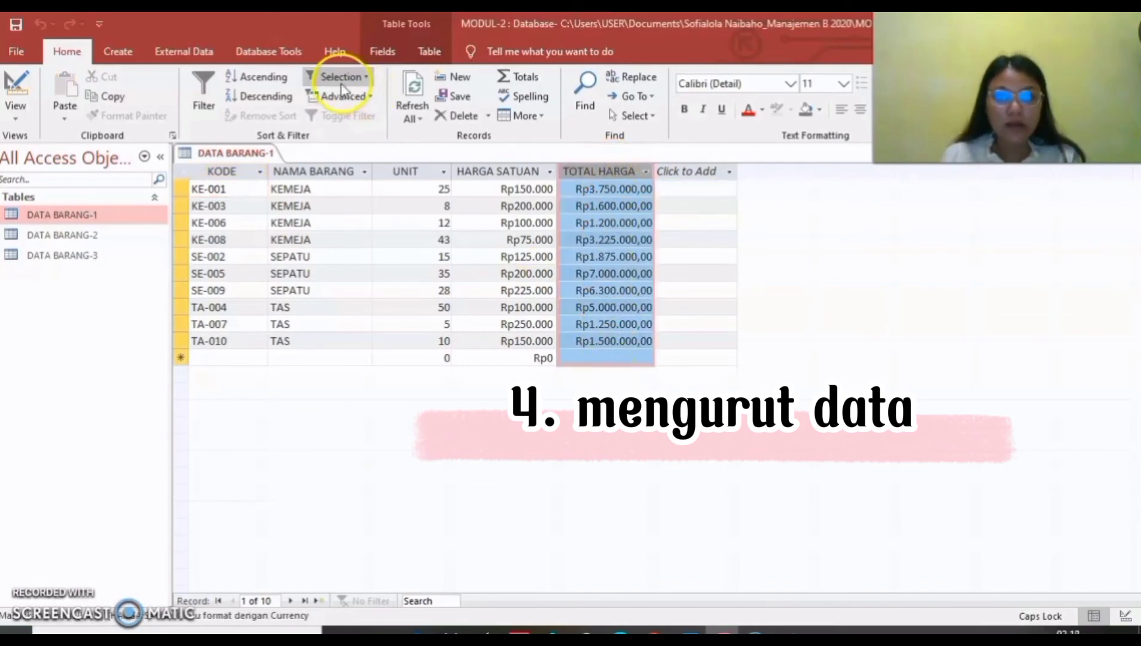
left_click(285, 98)
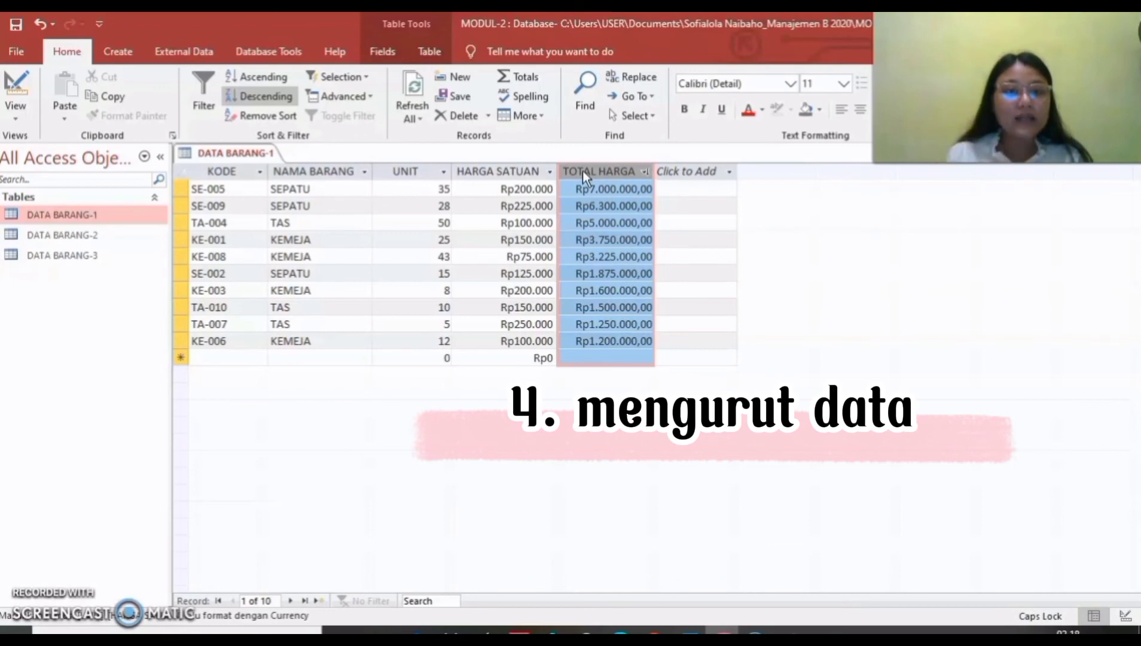
left_click(256, 77)
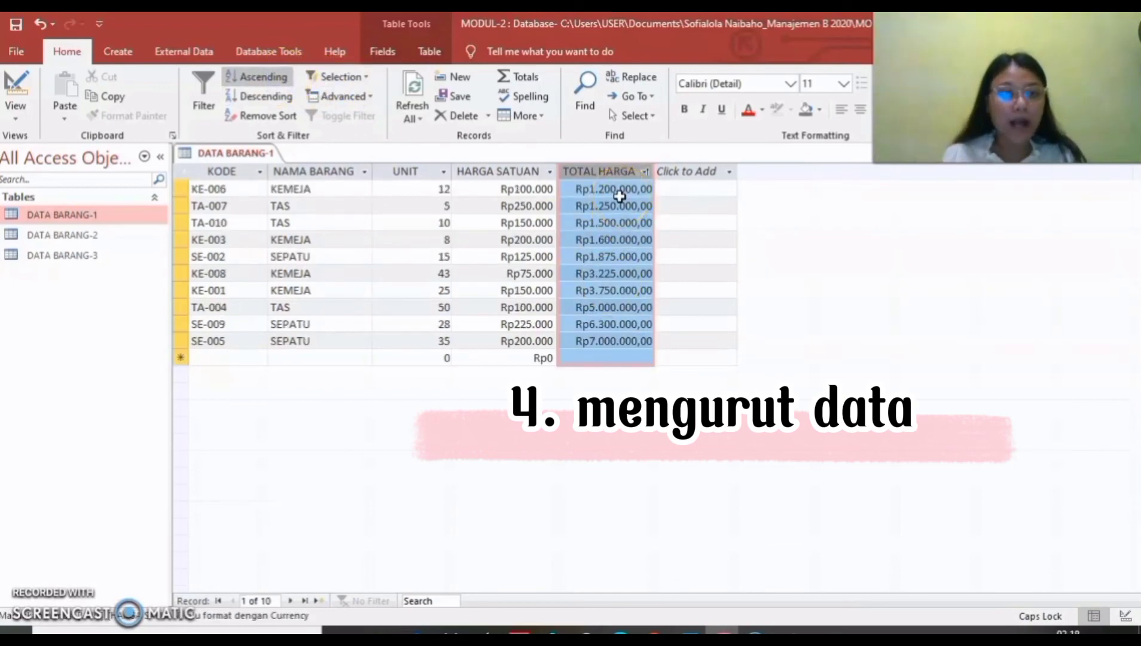
left_click(266, 98)
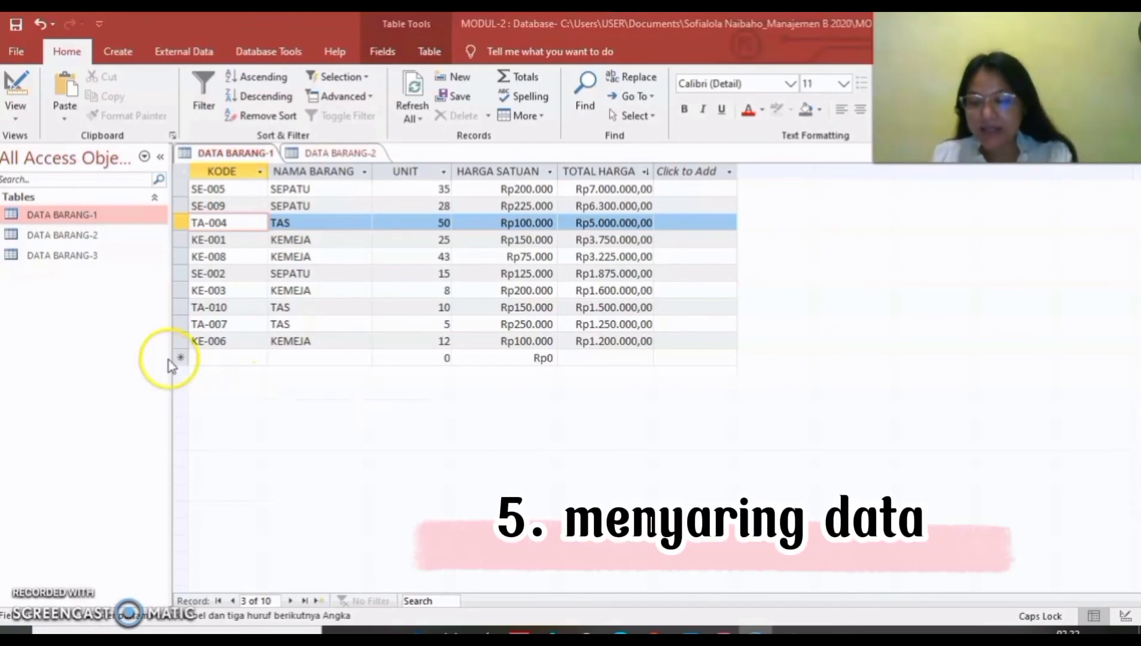
Switch to the DATA BARANG-2 table
left_click(105, 239)
double_click(105, 239)
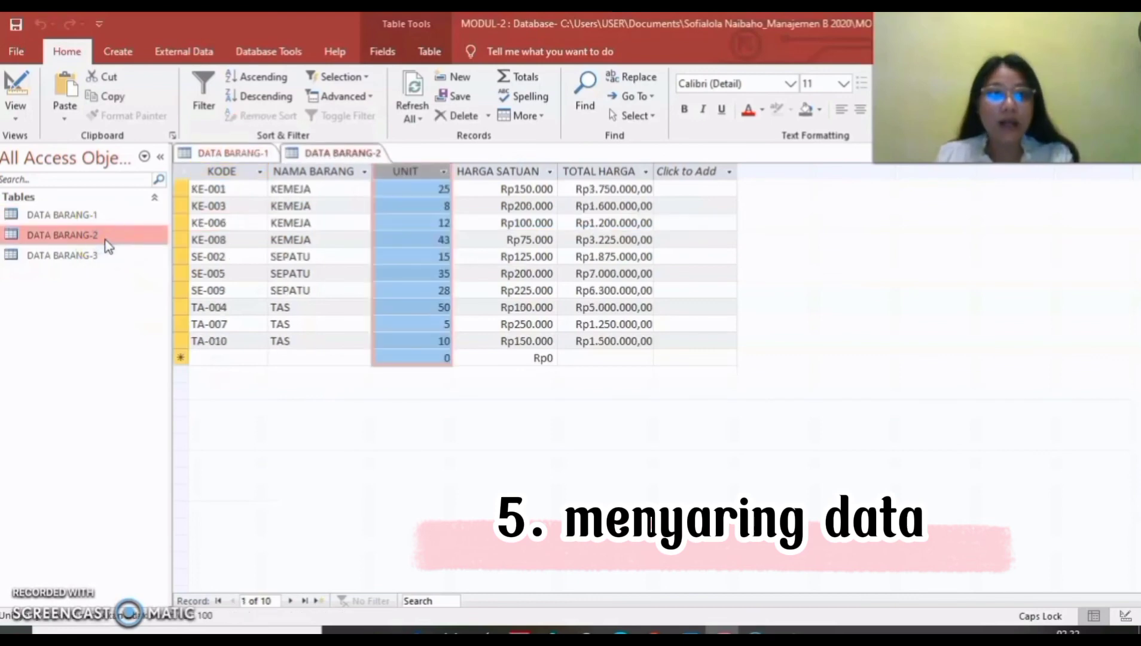
left_click(365, 275)
left_click(407, 382)
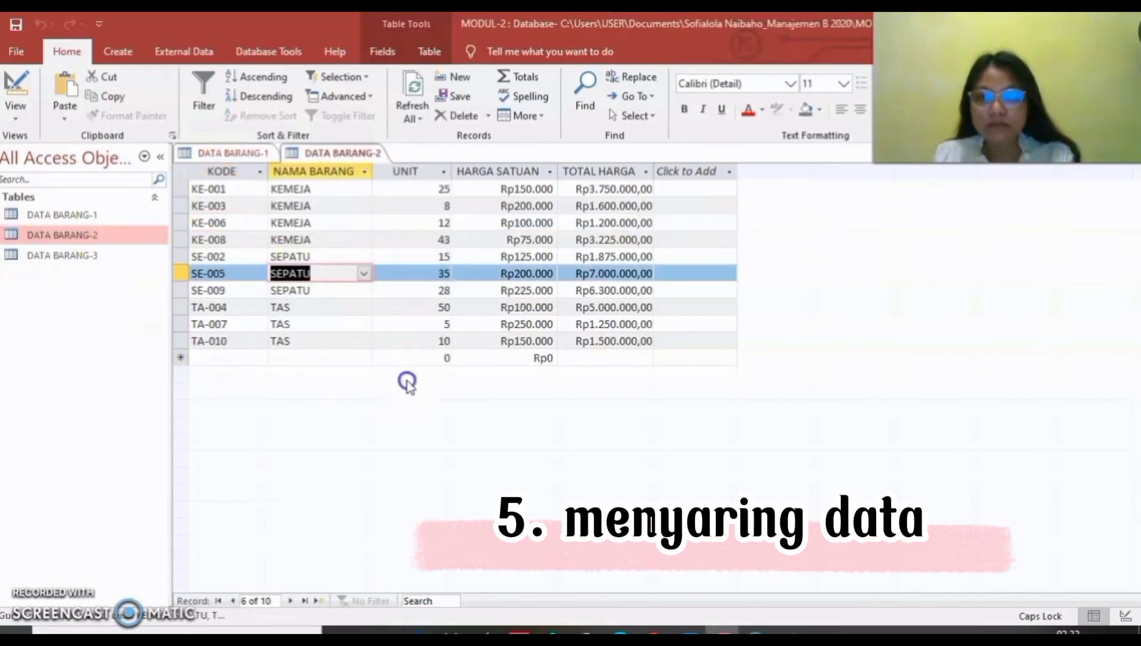
left_click(243, 293)
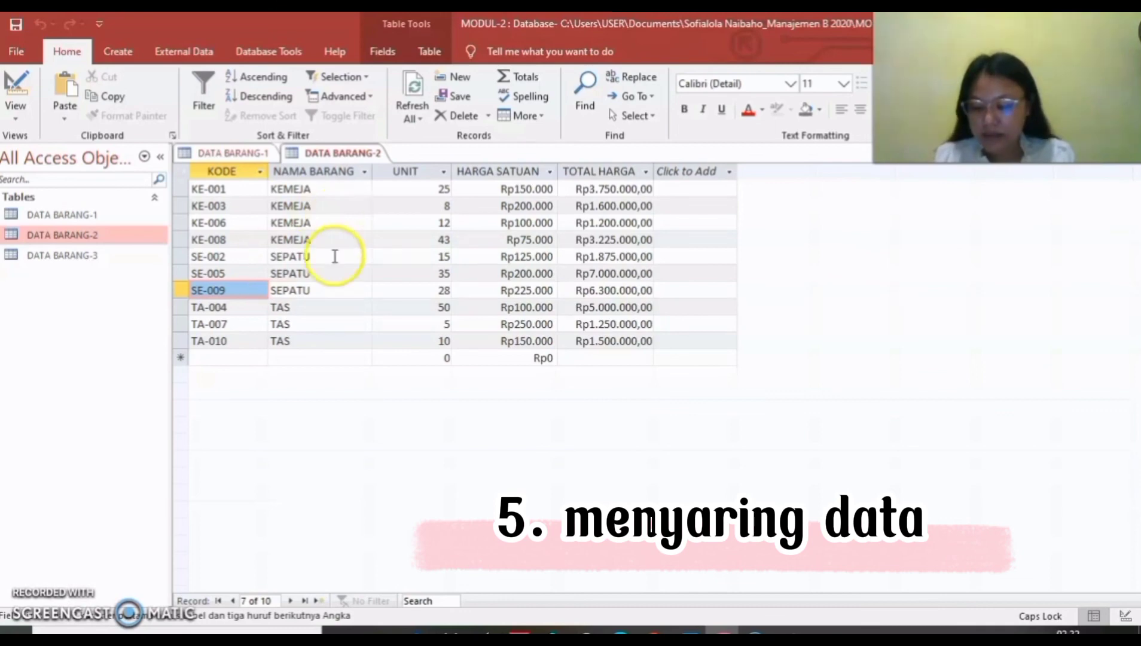
Filter the UNIT field of DATA BARANG-2 to exclude the values 28, 35, 43 and 50
left_click(418, 172)
left_click(211, 100)
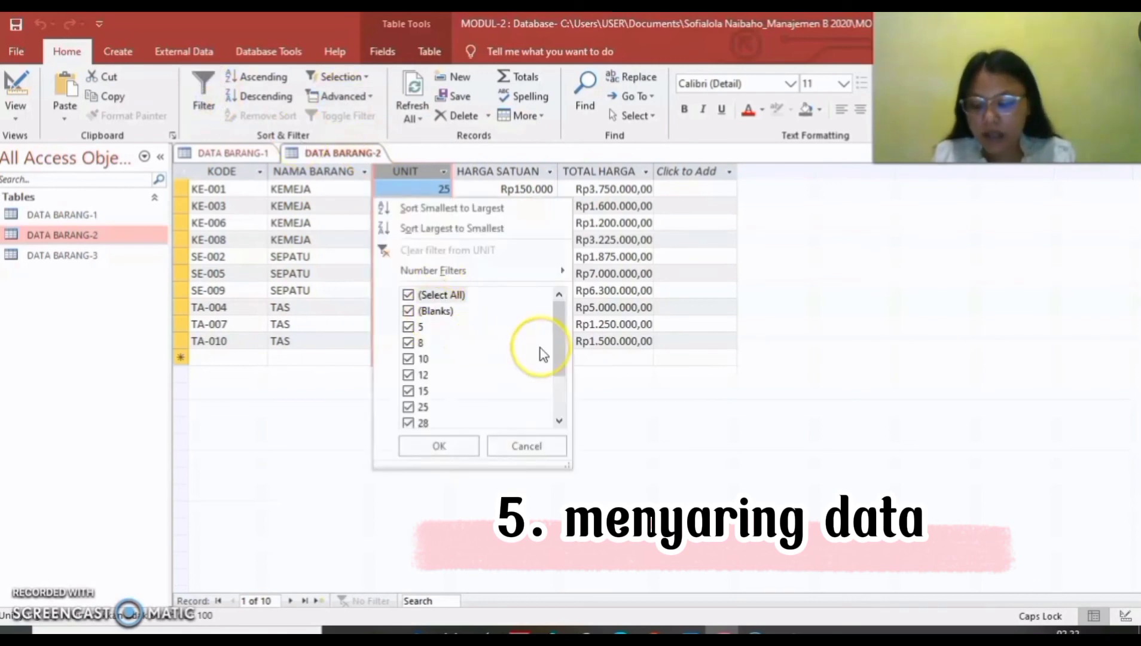
left_click(568, 328)
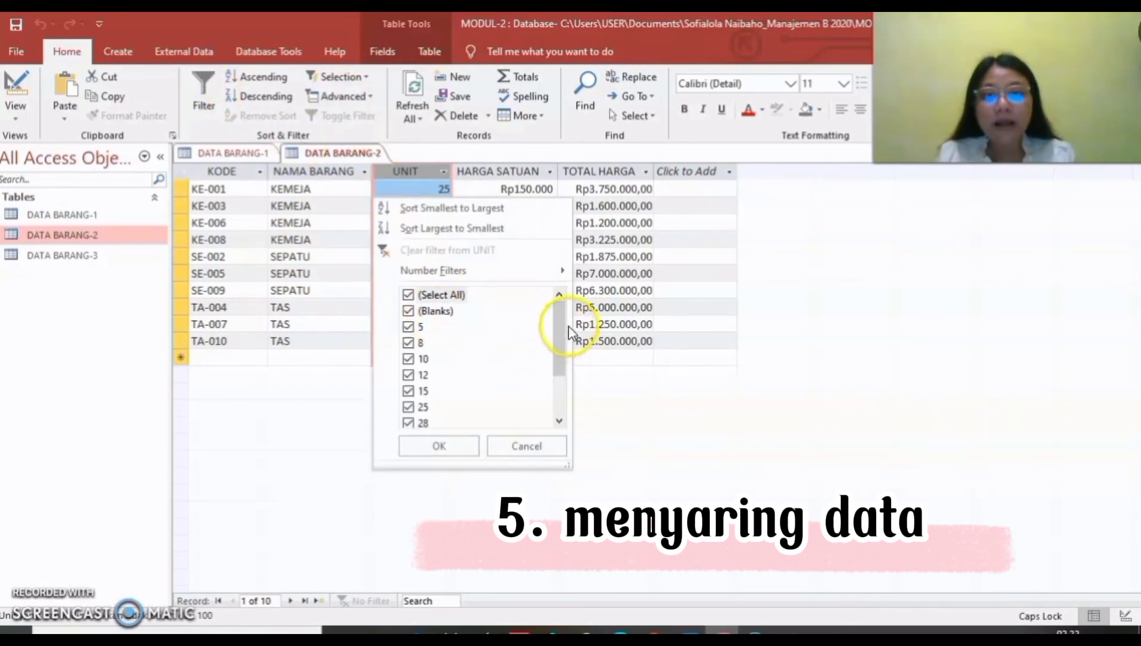
left_click_drag(558, 330, 558, 370)
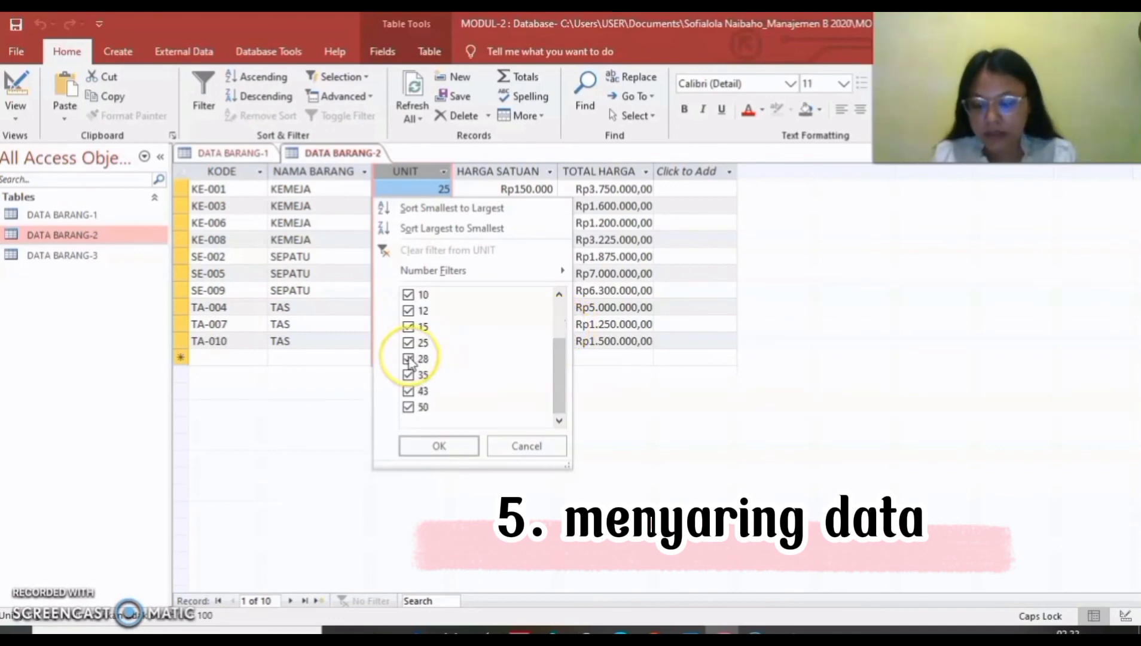
left_click(408, 359)
left_click(409, 375)
left_click(409, 391)
left_click(409, 408)
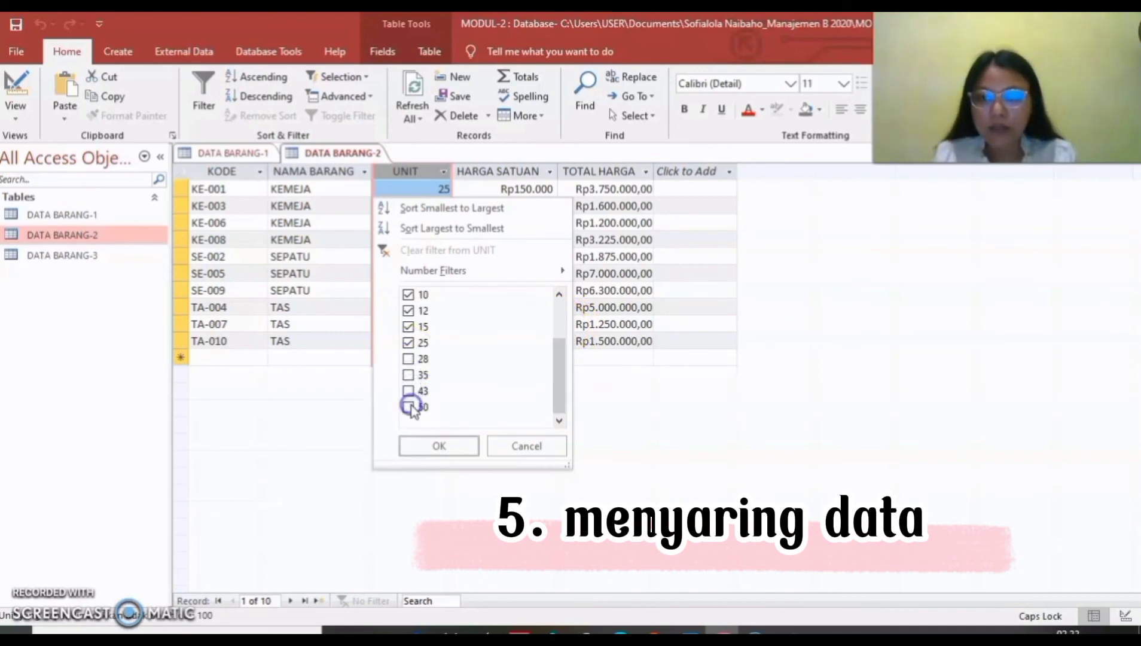
left_click(439, 447)
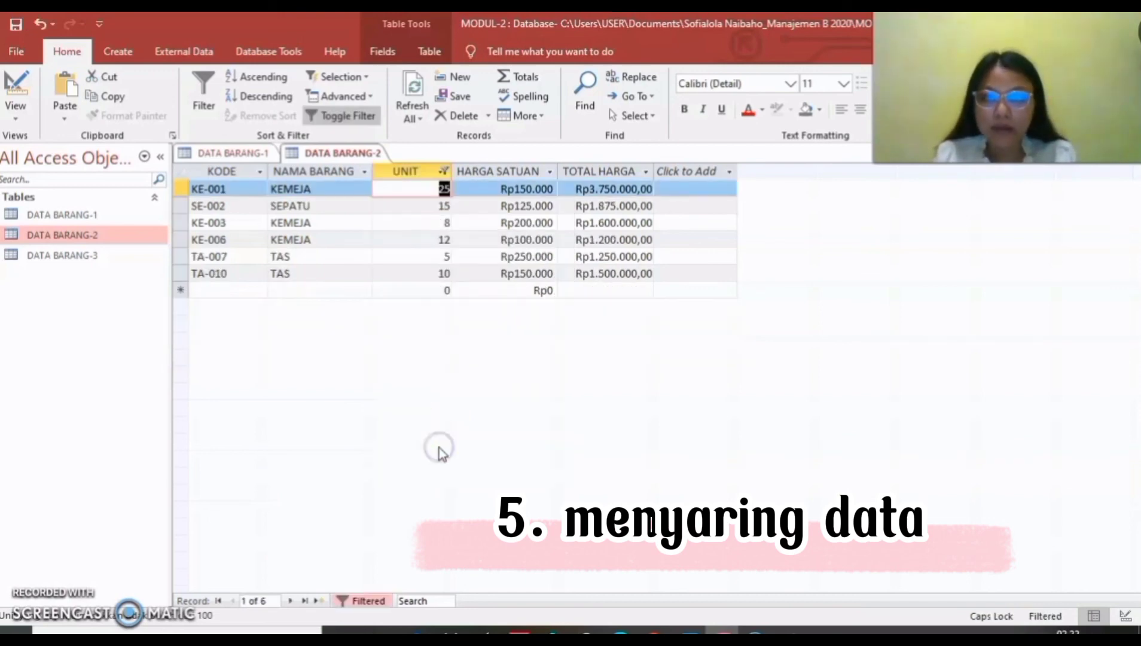
Check the UNIT values of the filtered records in DATA BARANG-2
left_click(444, 205)
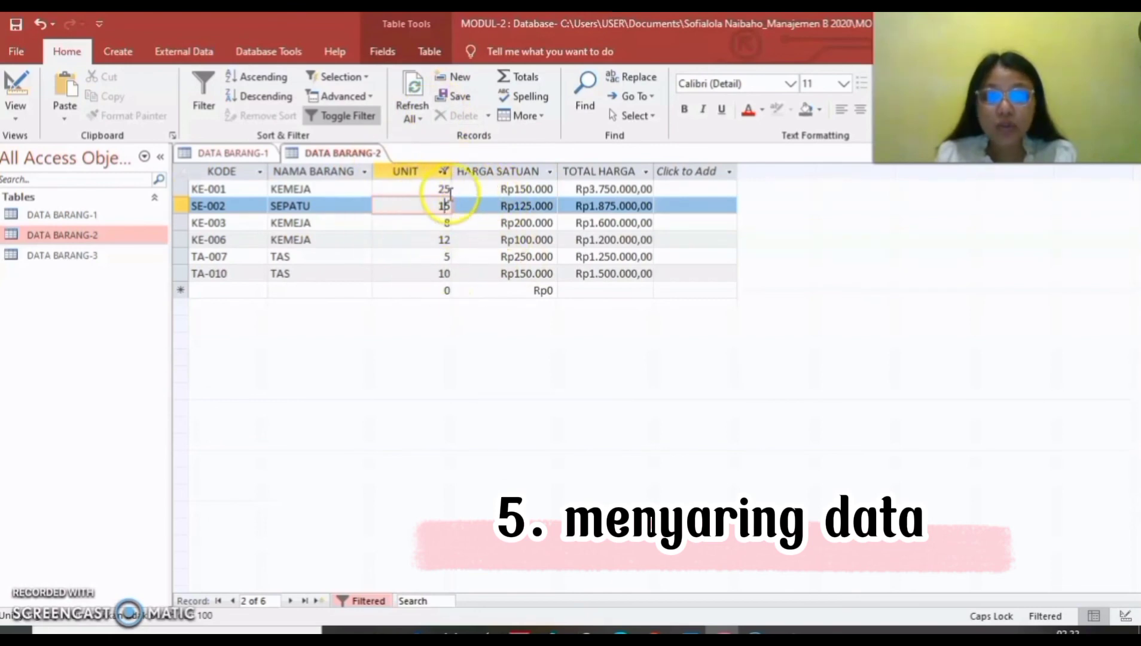
left_click(440, 189)
left_click(442, 207)
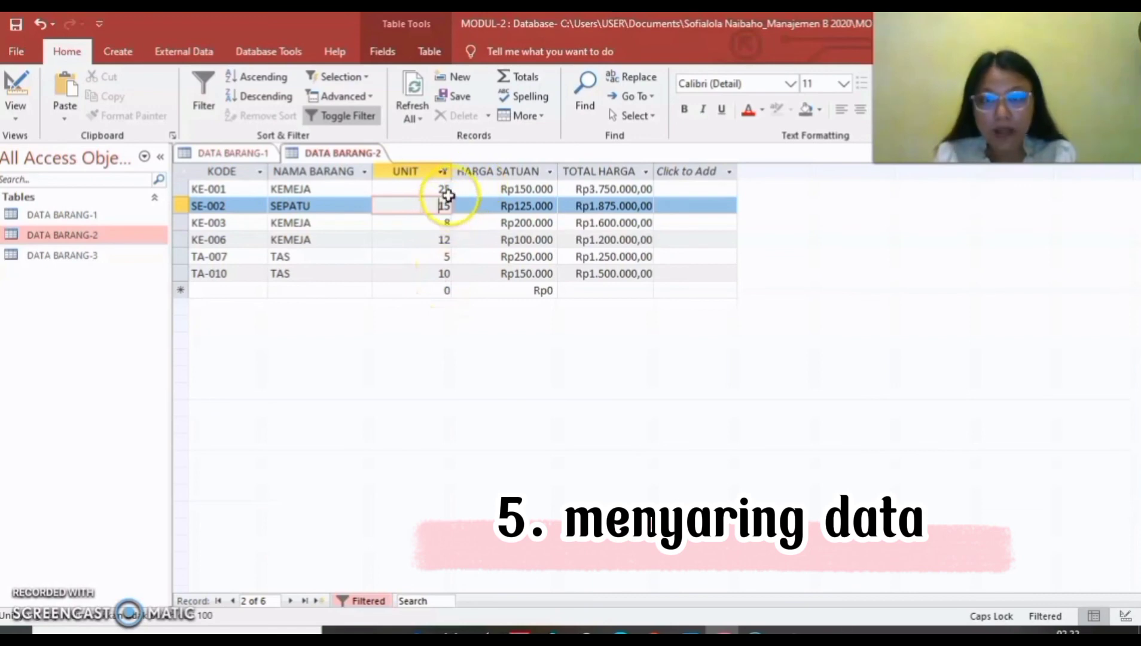
left_click(444, 189)
left_click(444, 205)
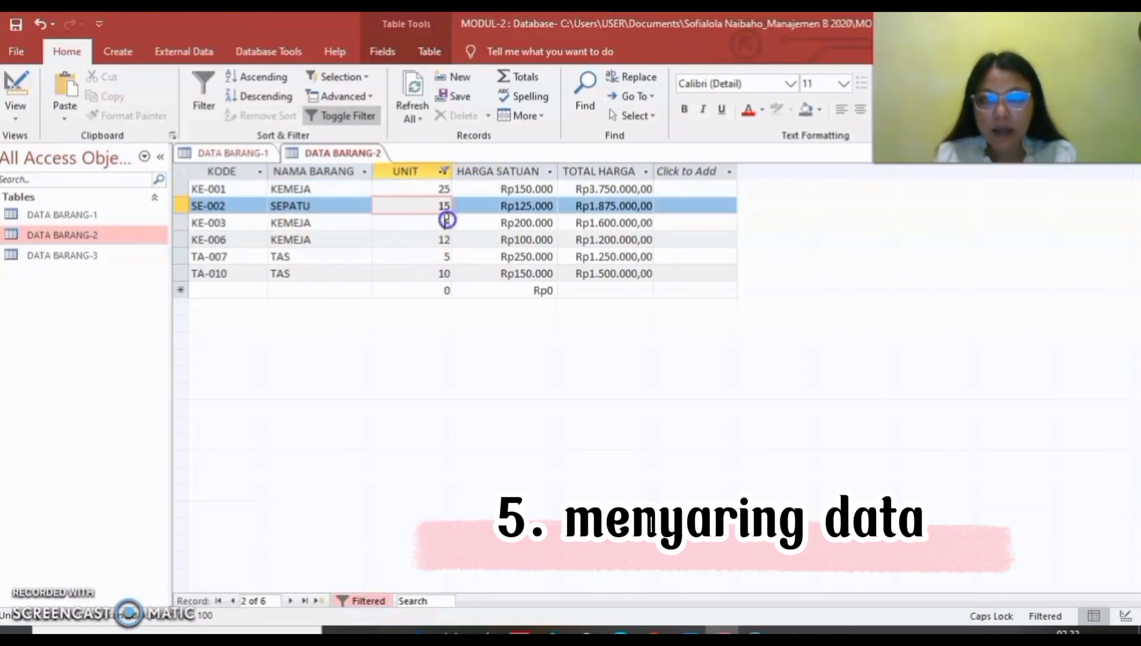
left_click(445, 222)
left_click(444, 257)
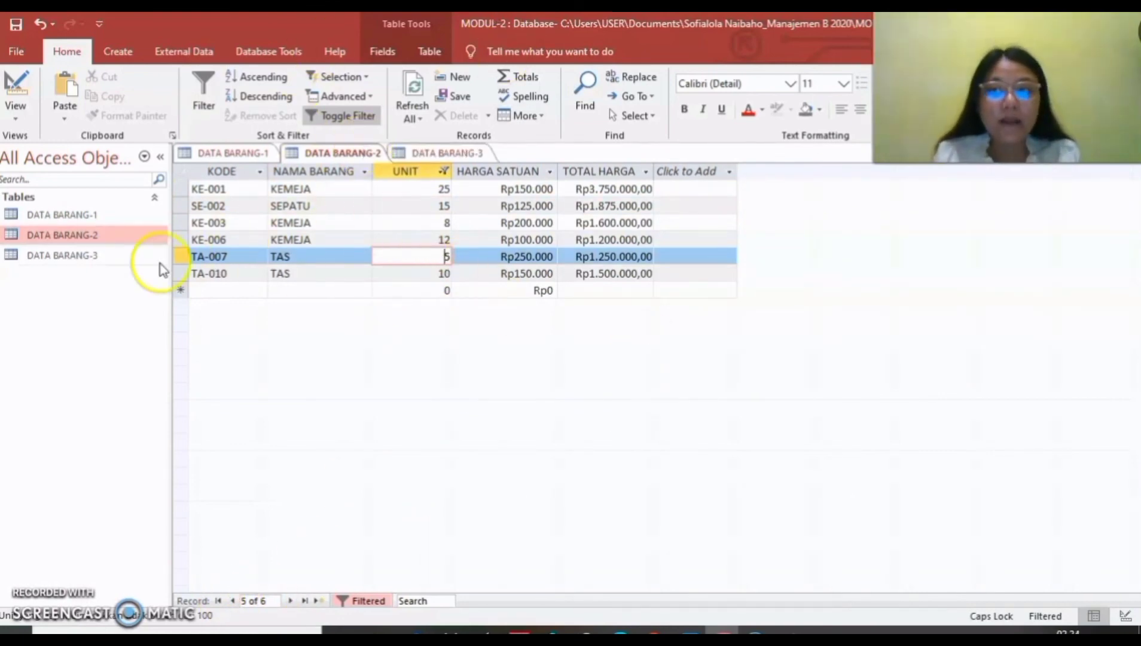
Open the DATA BARANG-3 table and widen its columns to fit their headings and values
double_click(127, 257)
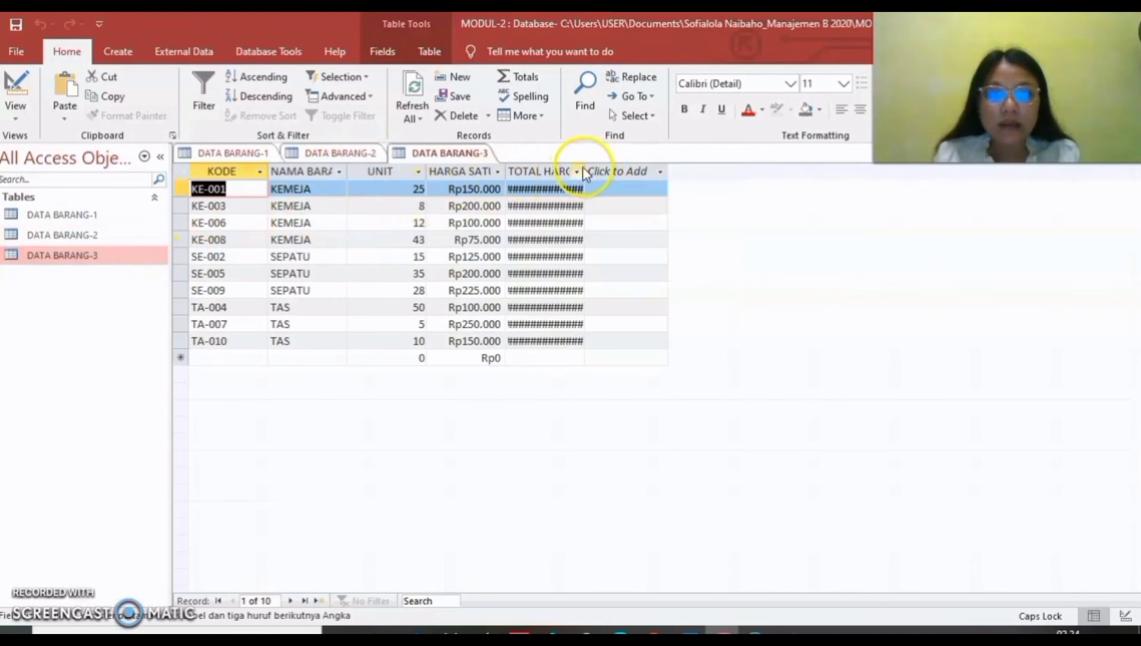
double_click(585, 169)
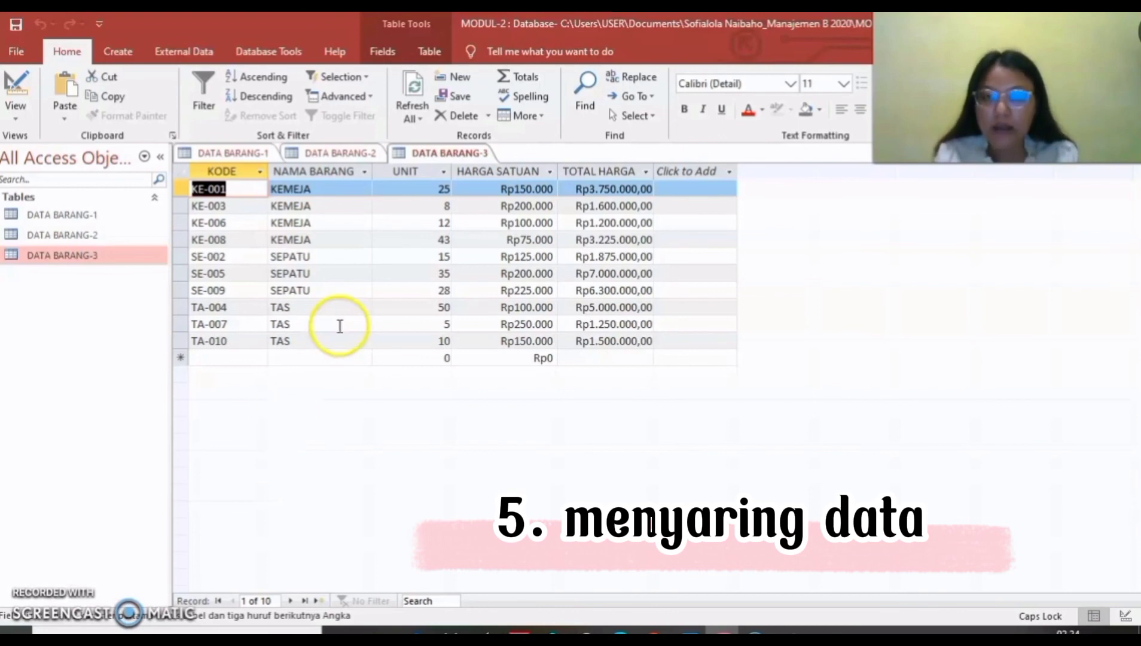
Filter the TOTAL HARGA field of DATA BARANG-3 to exclude Rp1.200.000,00, Rp1.250.000,00, Rp6.300.000,00 and Rp7.000.000,00
left_click(610, 173)
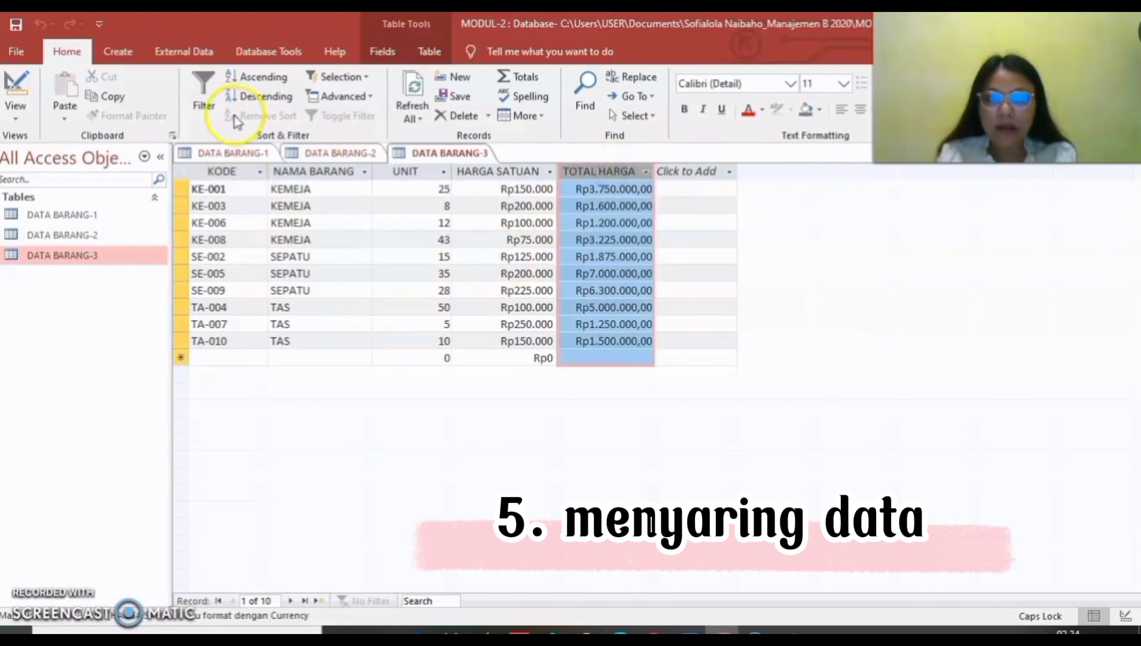
left_click(200, 80)
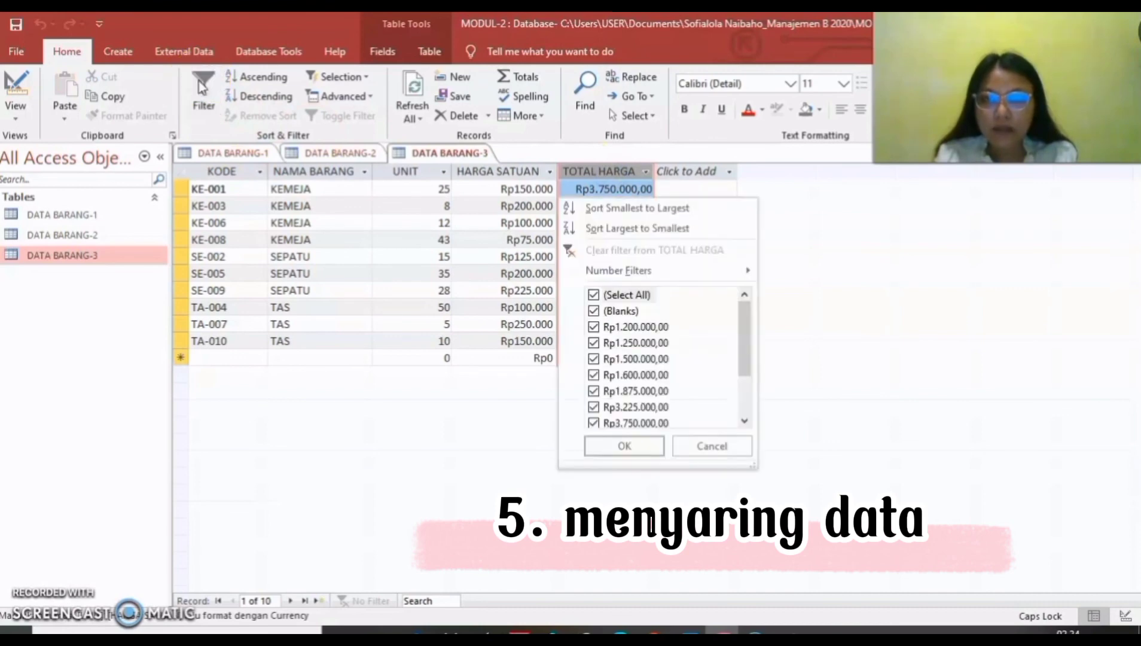
left_click(594, 327)
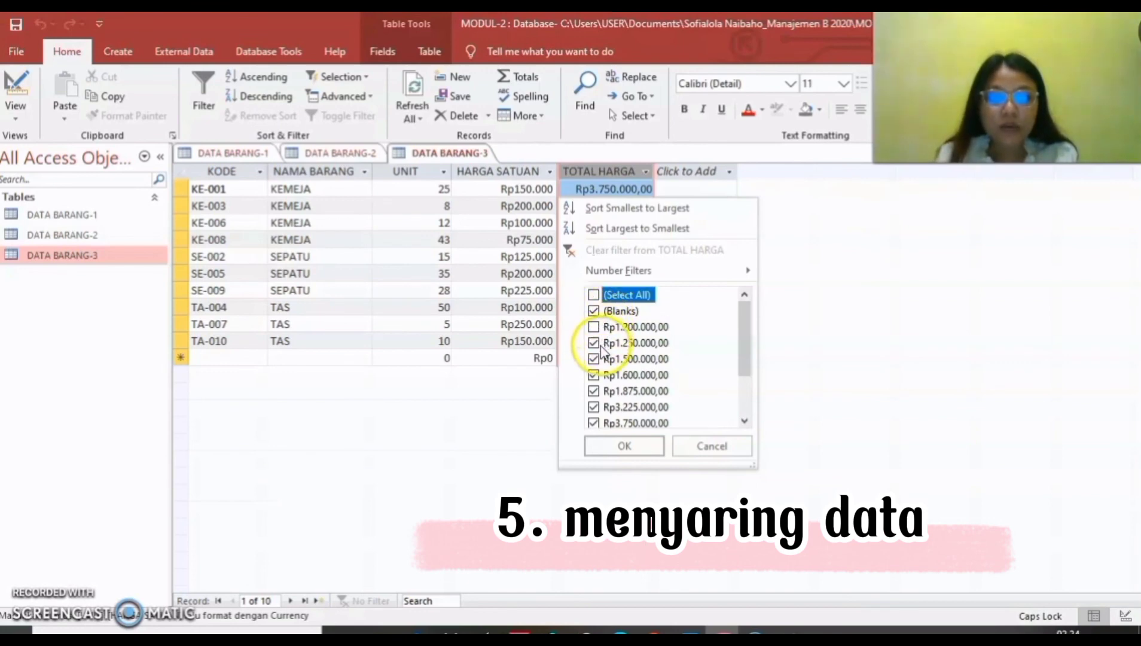
left_click(594, 343)
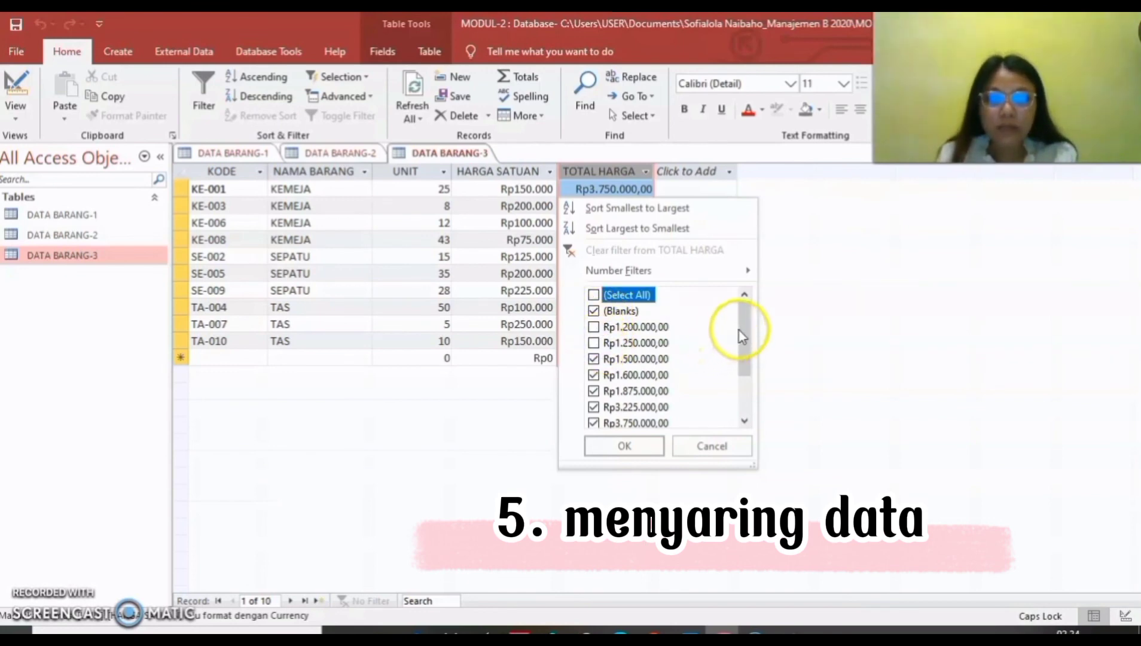
scroll(598, 386, "down", 2)
left_click(594, 391)
left_click(593, 406)
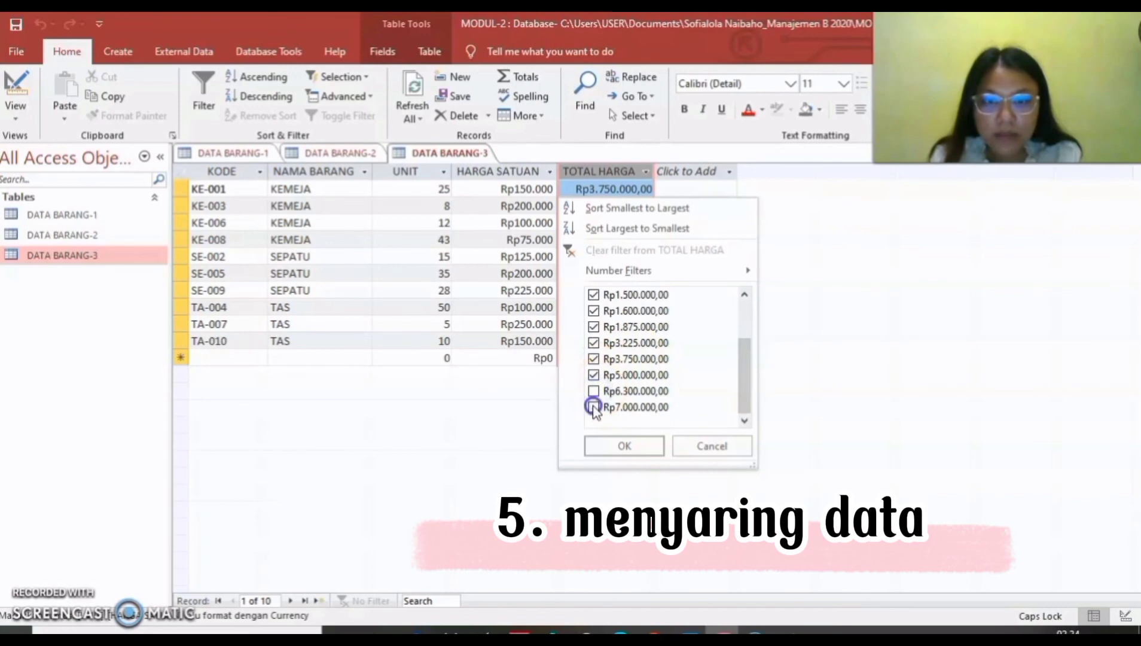
left_click(623, 449)
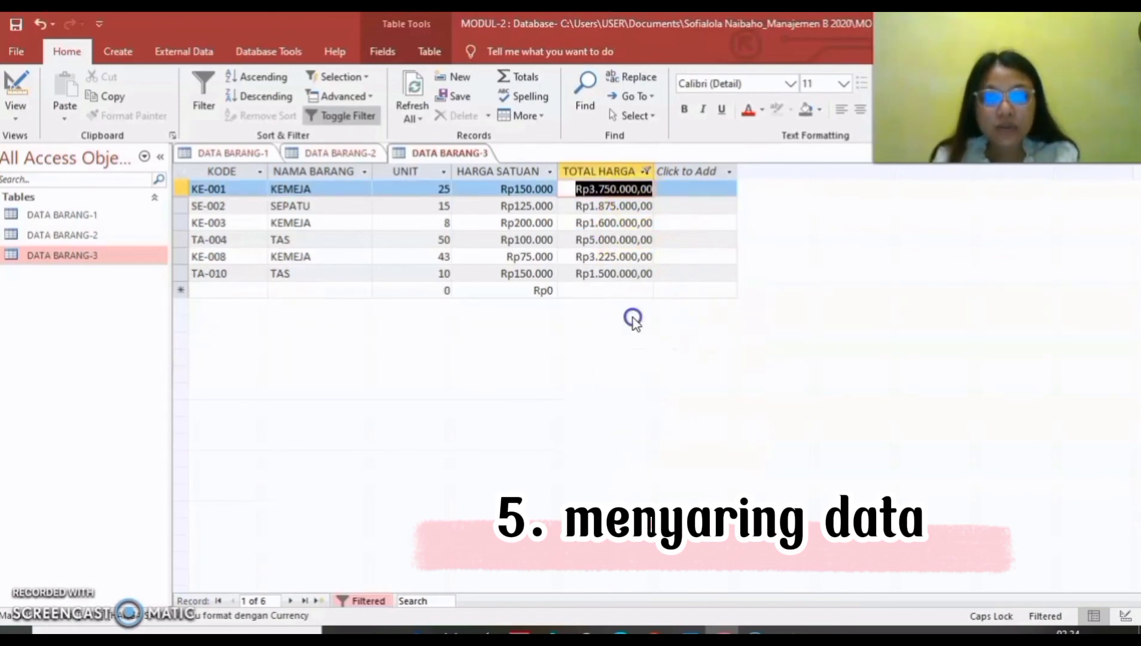
left_click(600, 189)
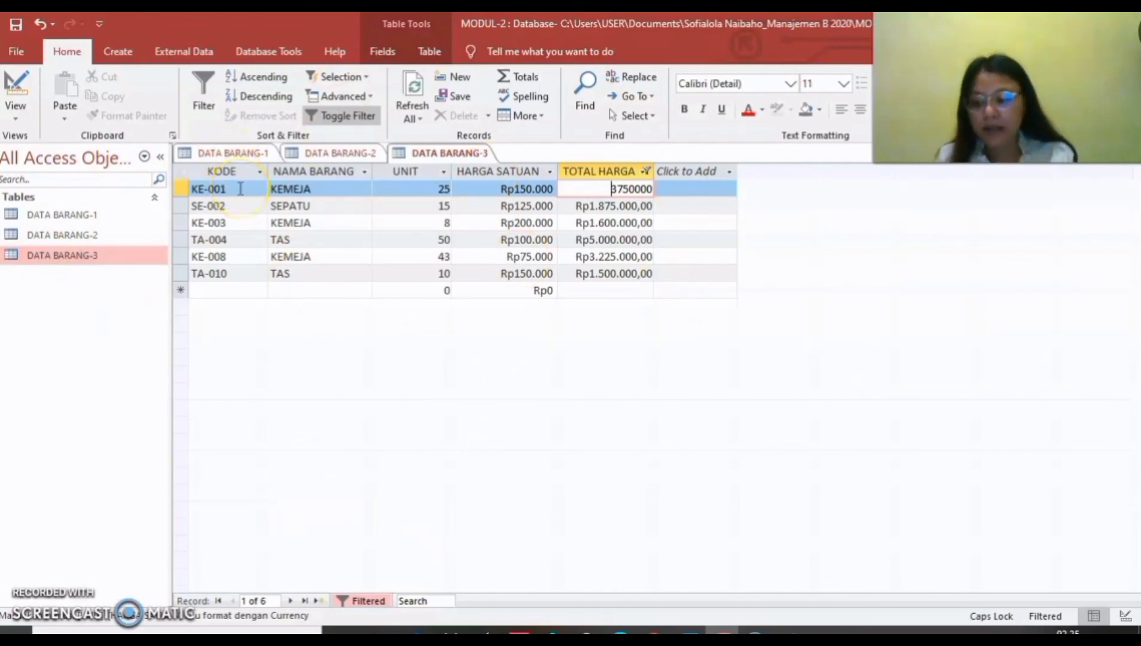
Review the sorted records in DATA BARANG-1 and the filtered records in DATA BARANG-2 and DATA BARANG-3
double_click(122, 214)
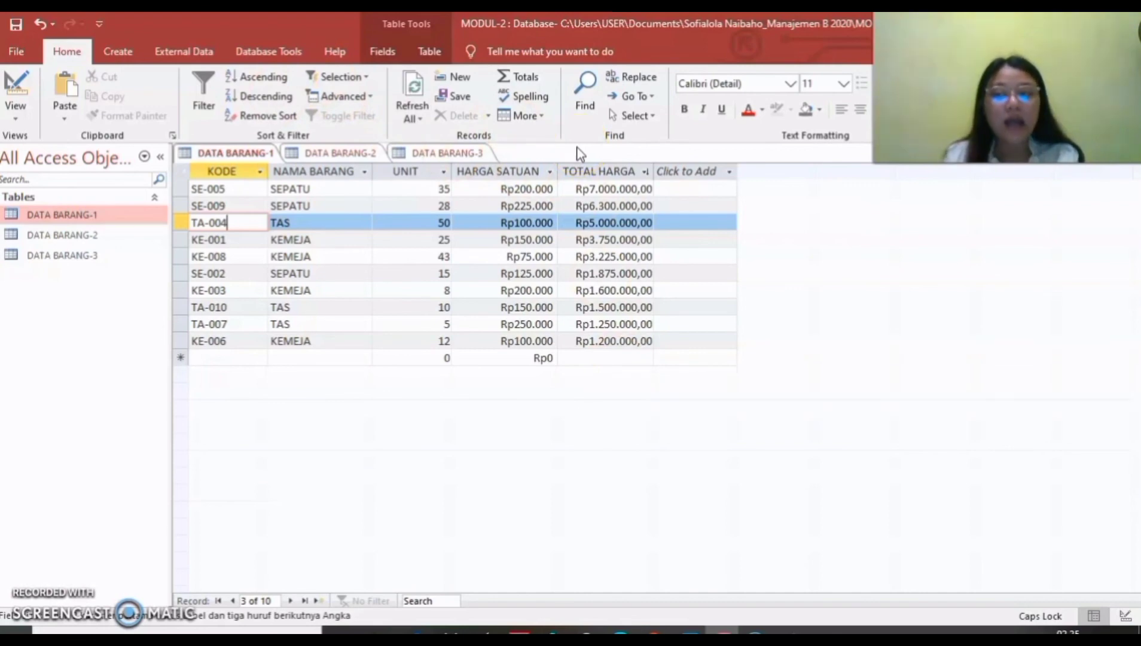
double_click(132, 231)
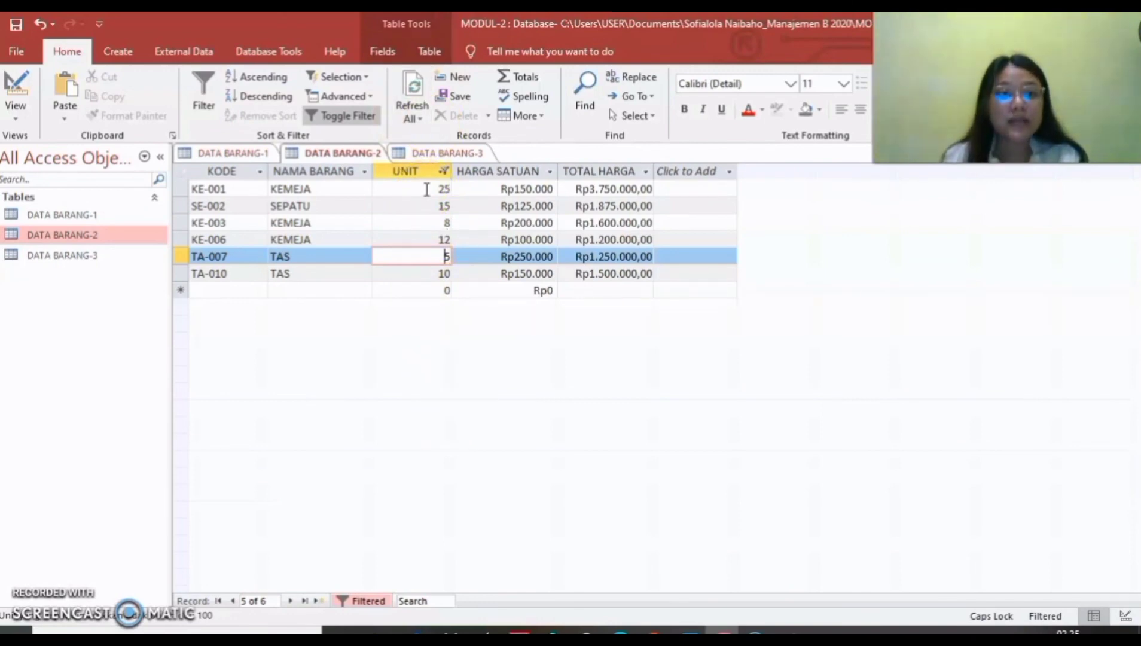
double_click(108, 256)
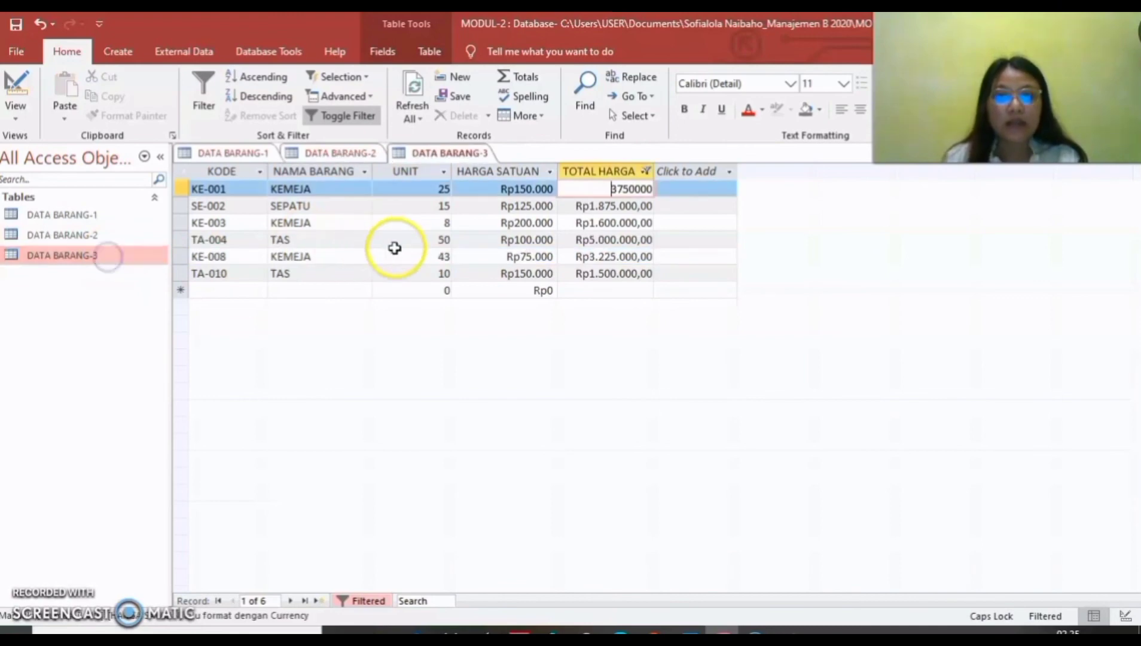